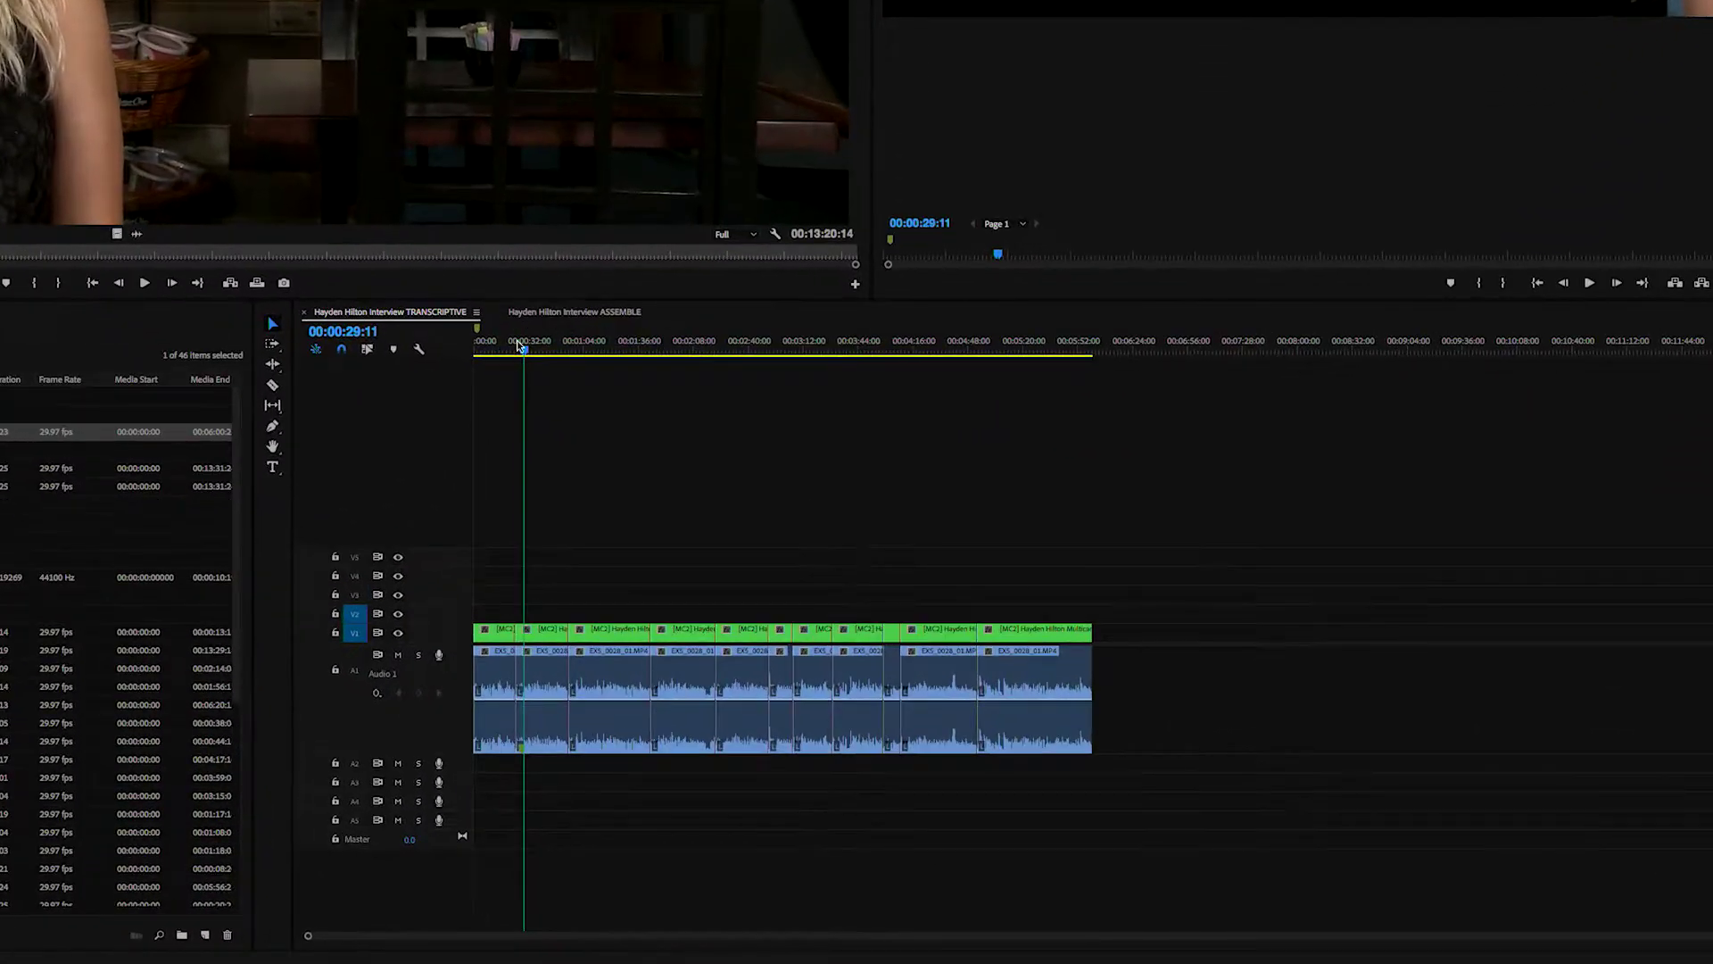
# - Park the TRANSCRIPTIVE playhead at 00:00:15:01 and magnify the timeline around it
pyautogui.press('Home')
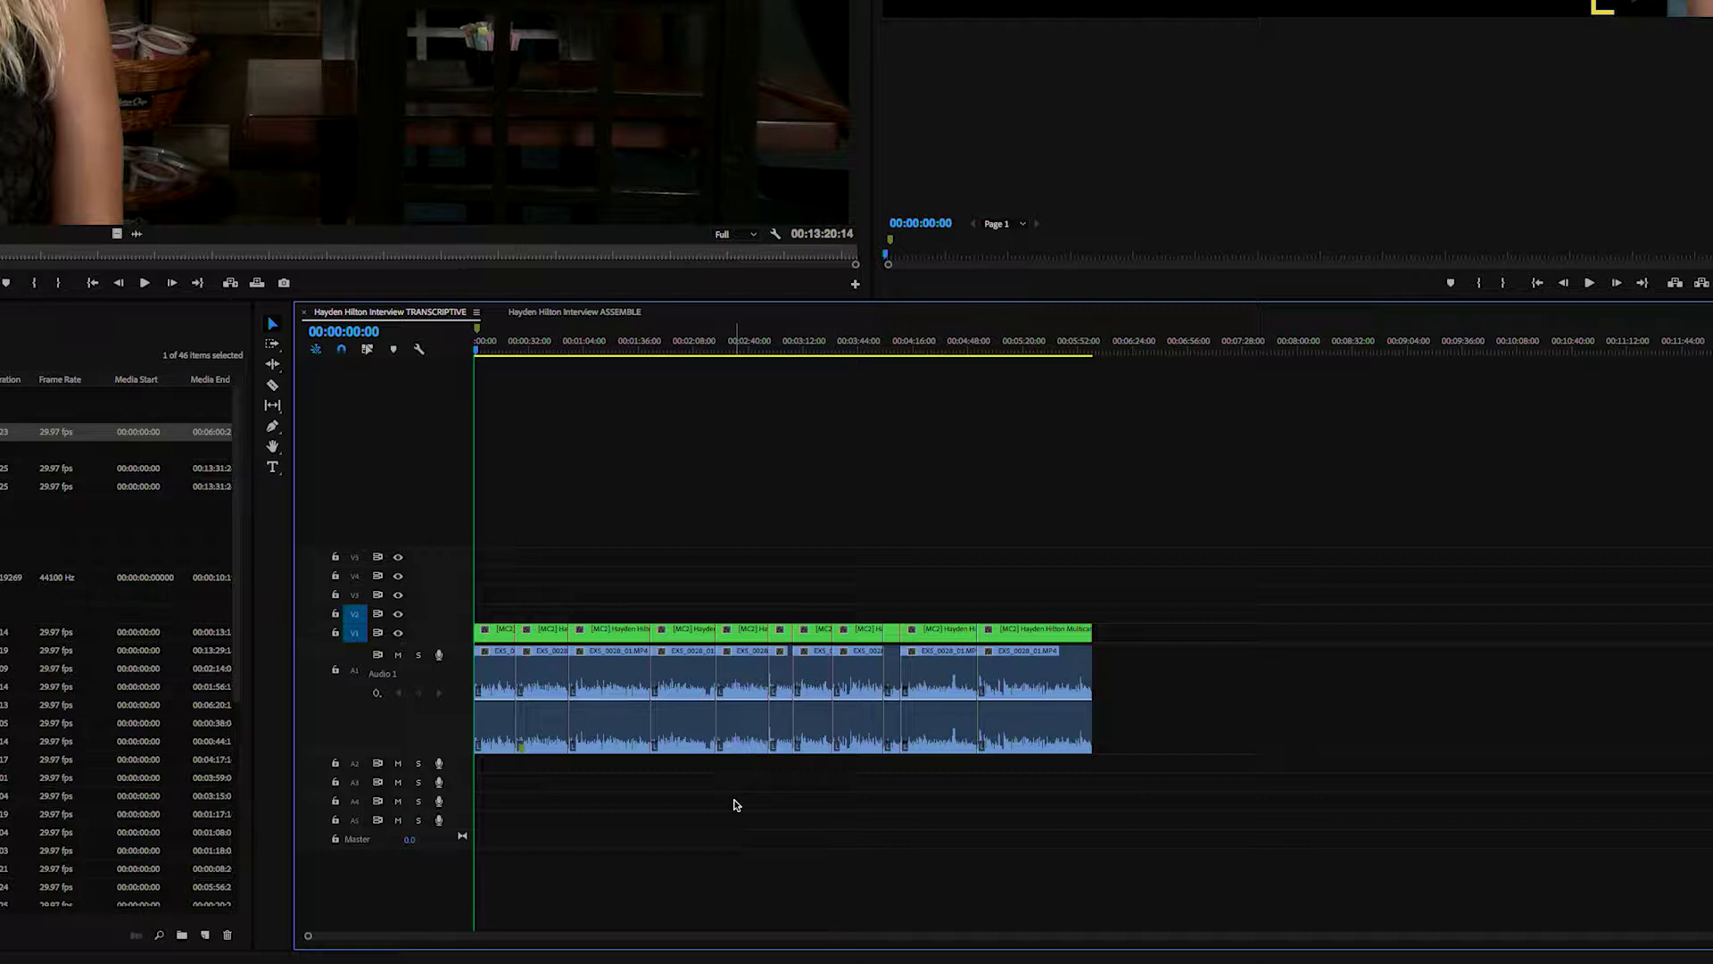
pyautogui.click(501, 353)
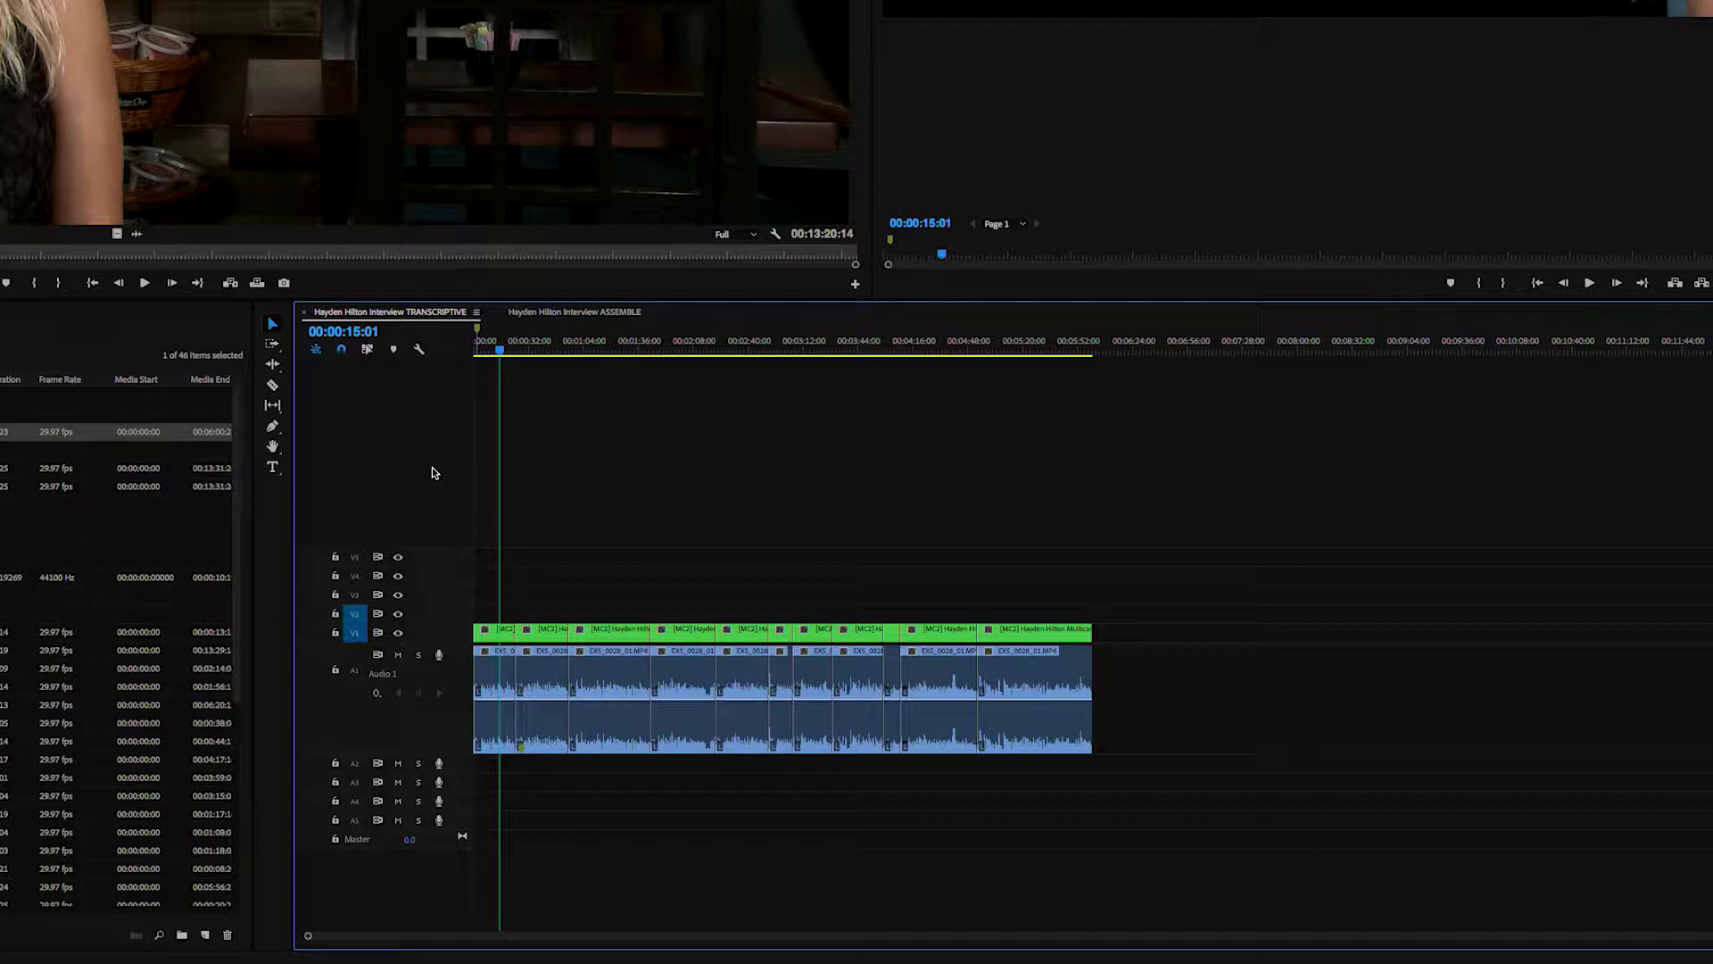
pyautogui.press('=')
pyautogui.press('=')
pyautogui.press('=')
pyautogui.press('=')
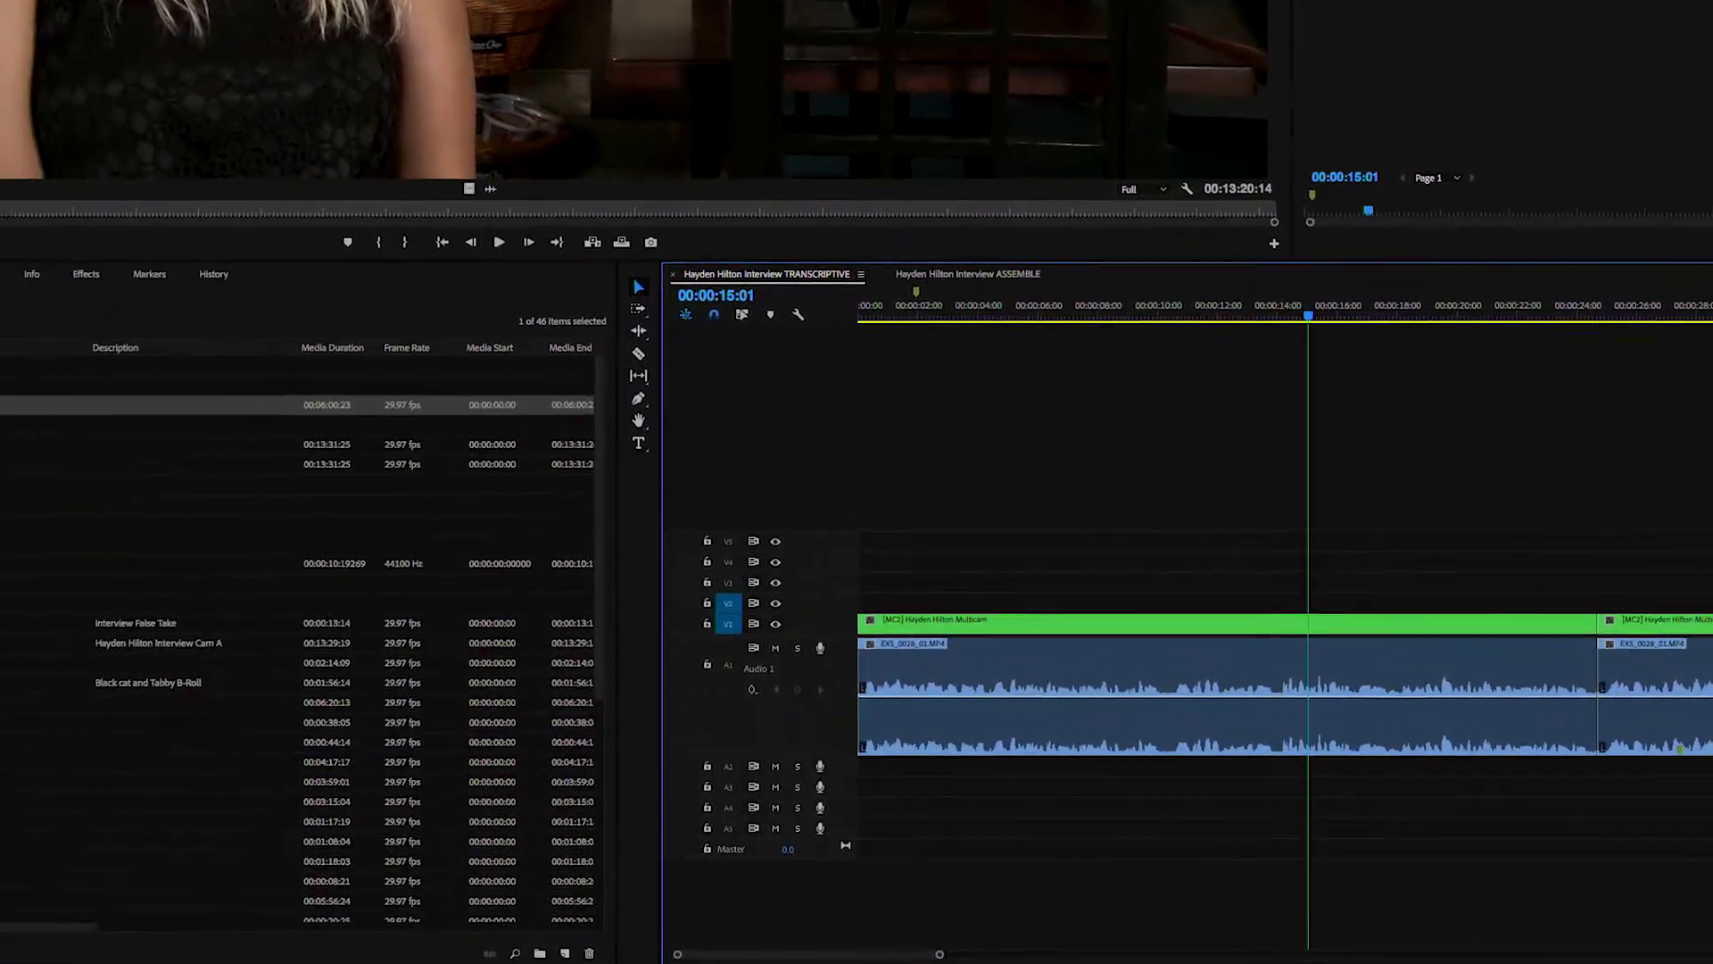
pyautogui.click(98, 468)
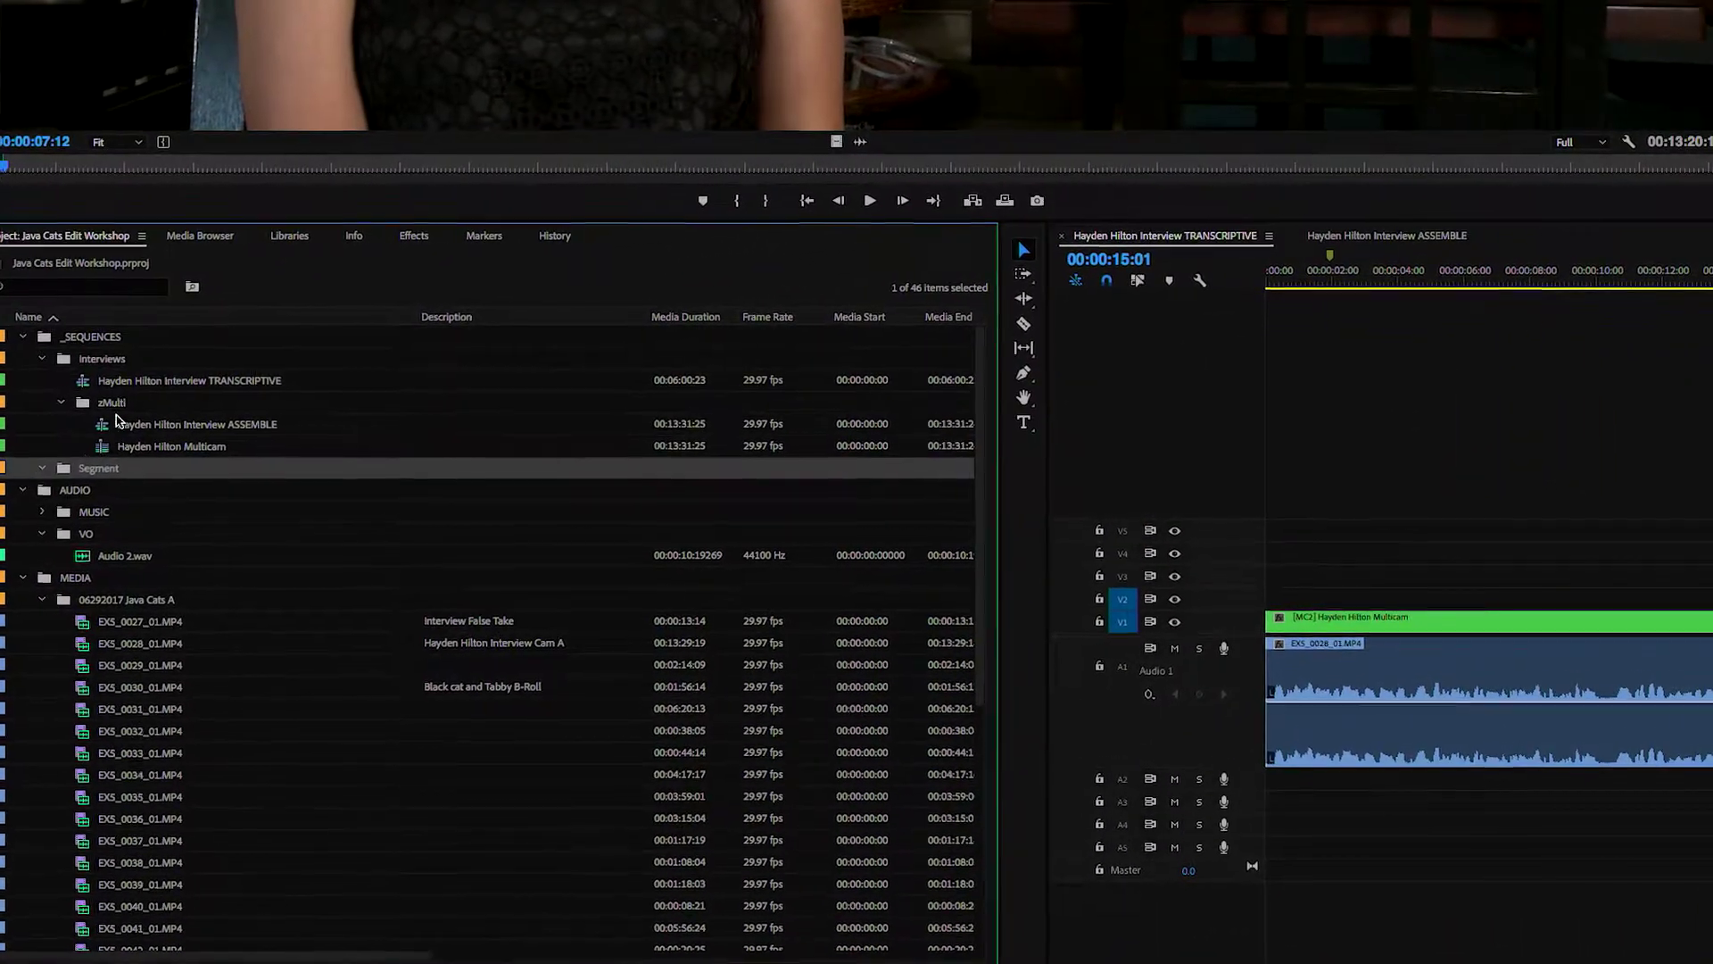
pyautogui.click(105, 403)
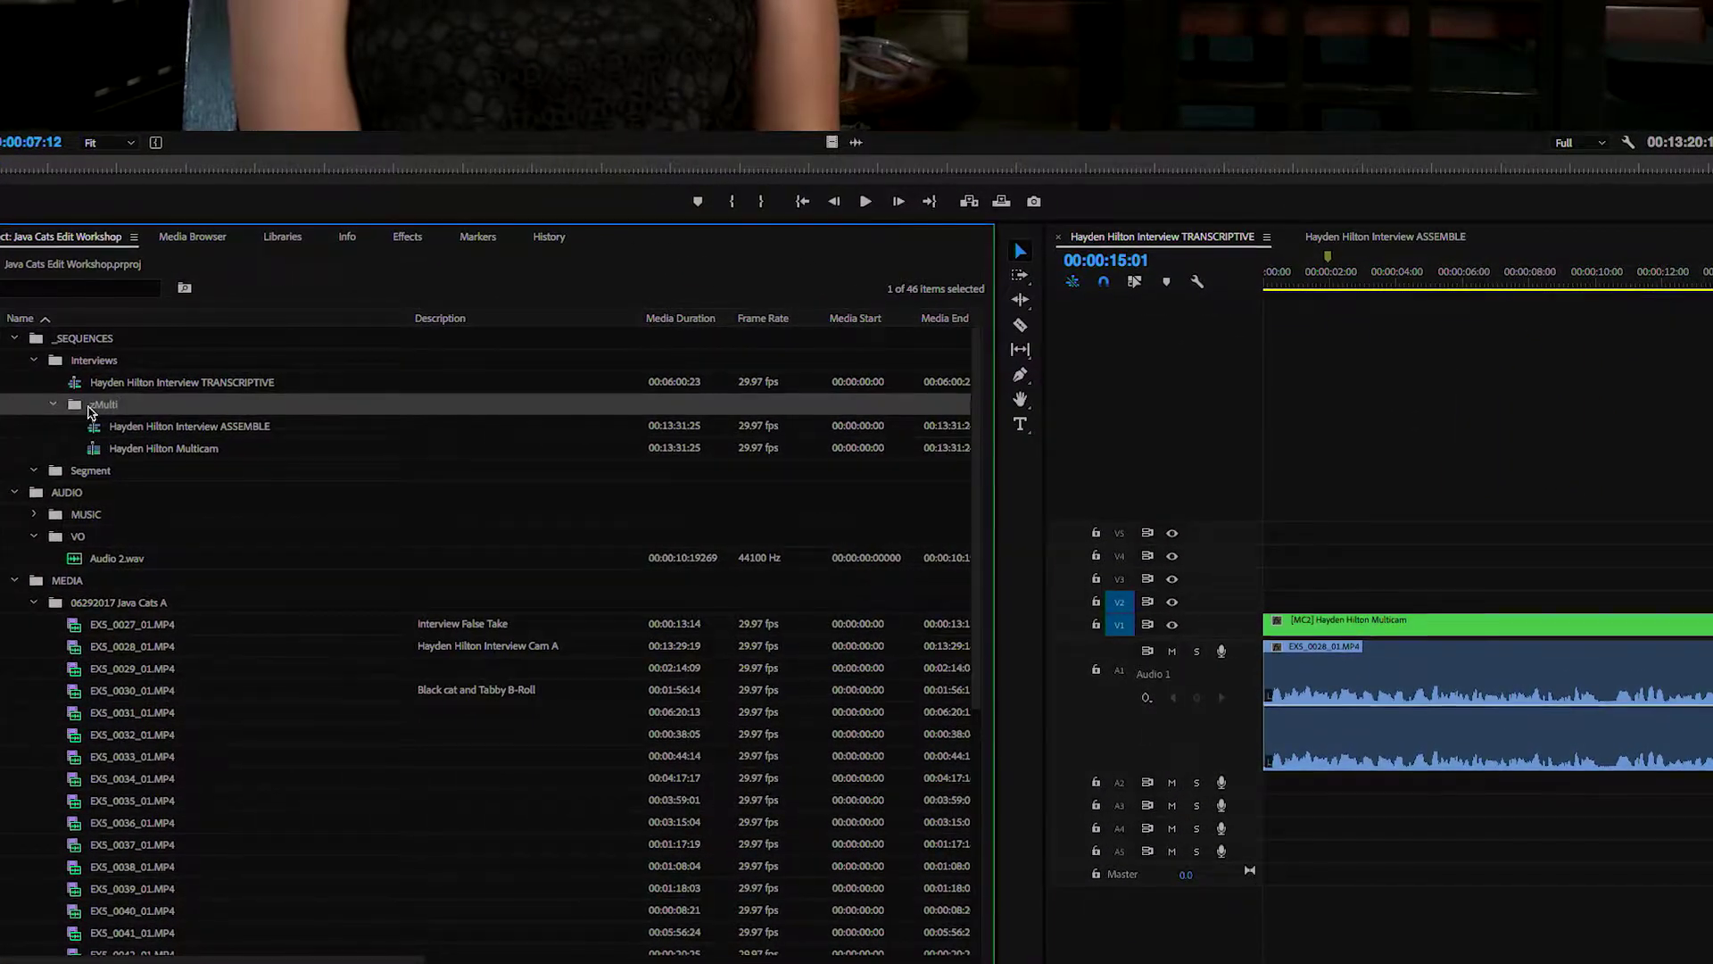
pyautogui.click(95, 382)
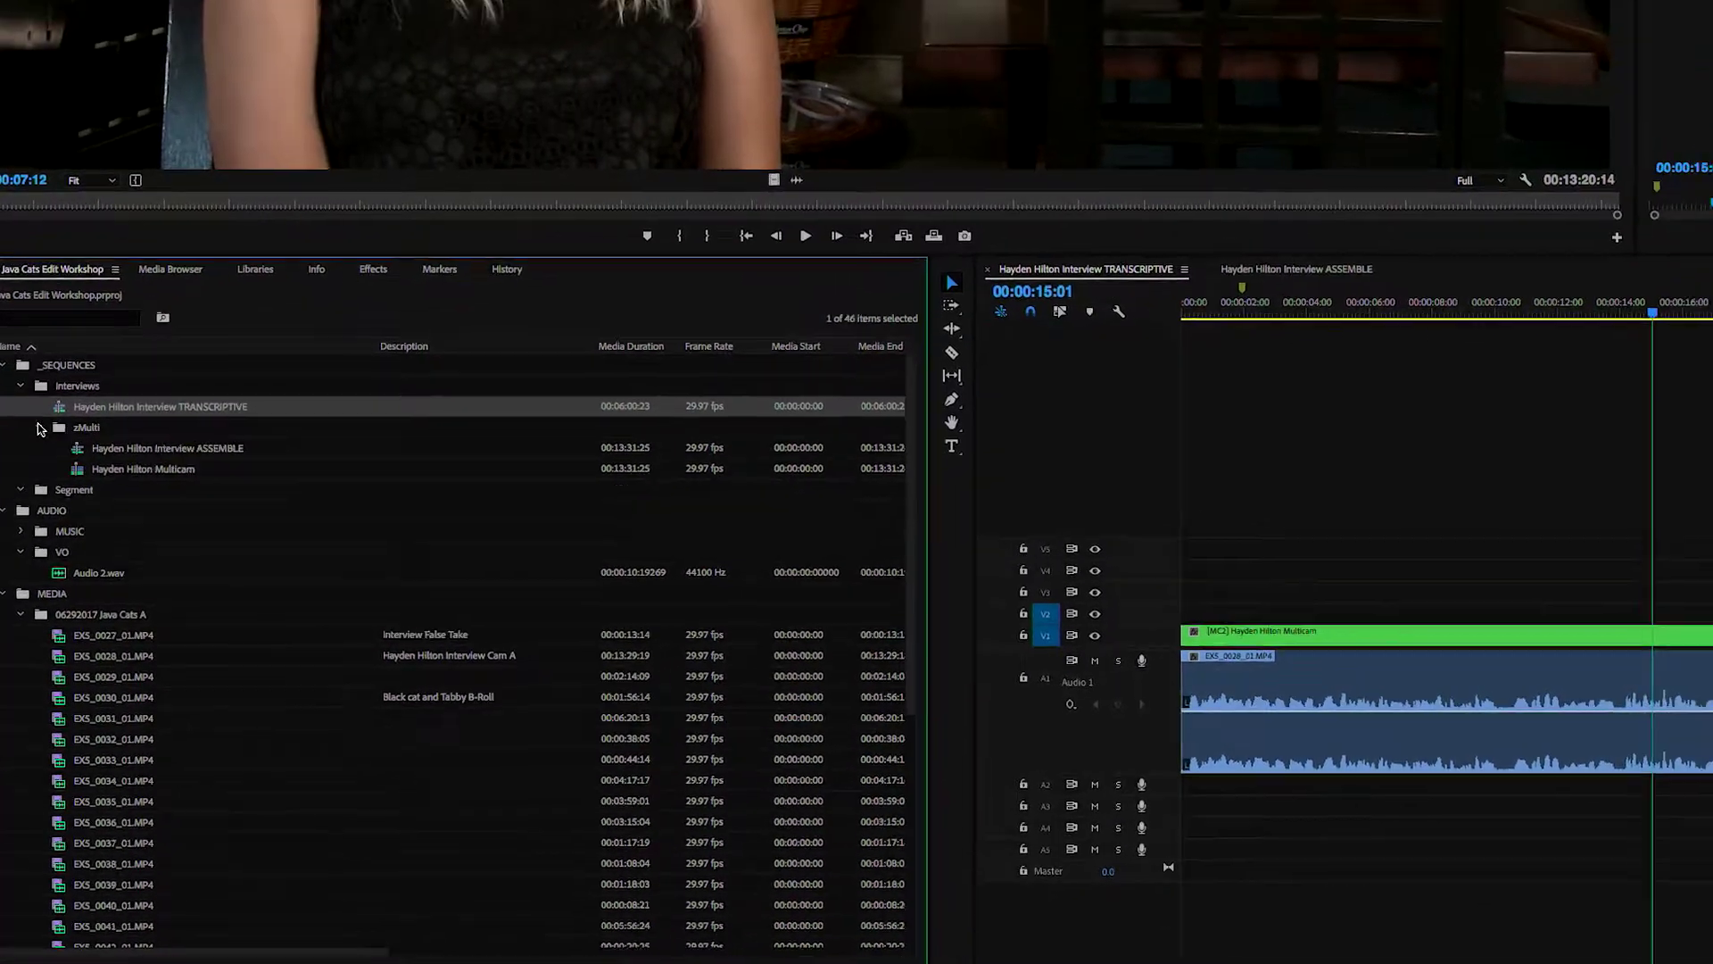
pyautogui.press('super+c')
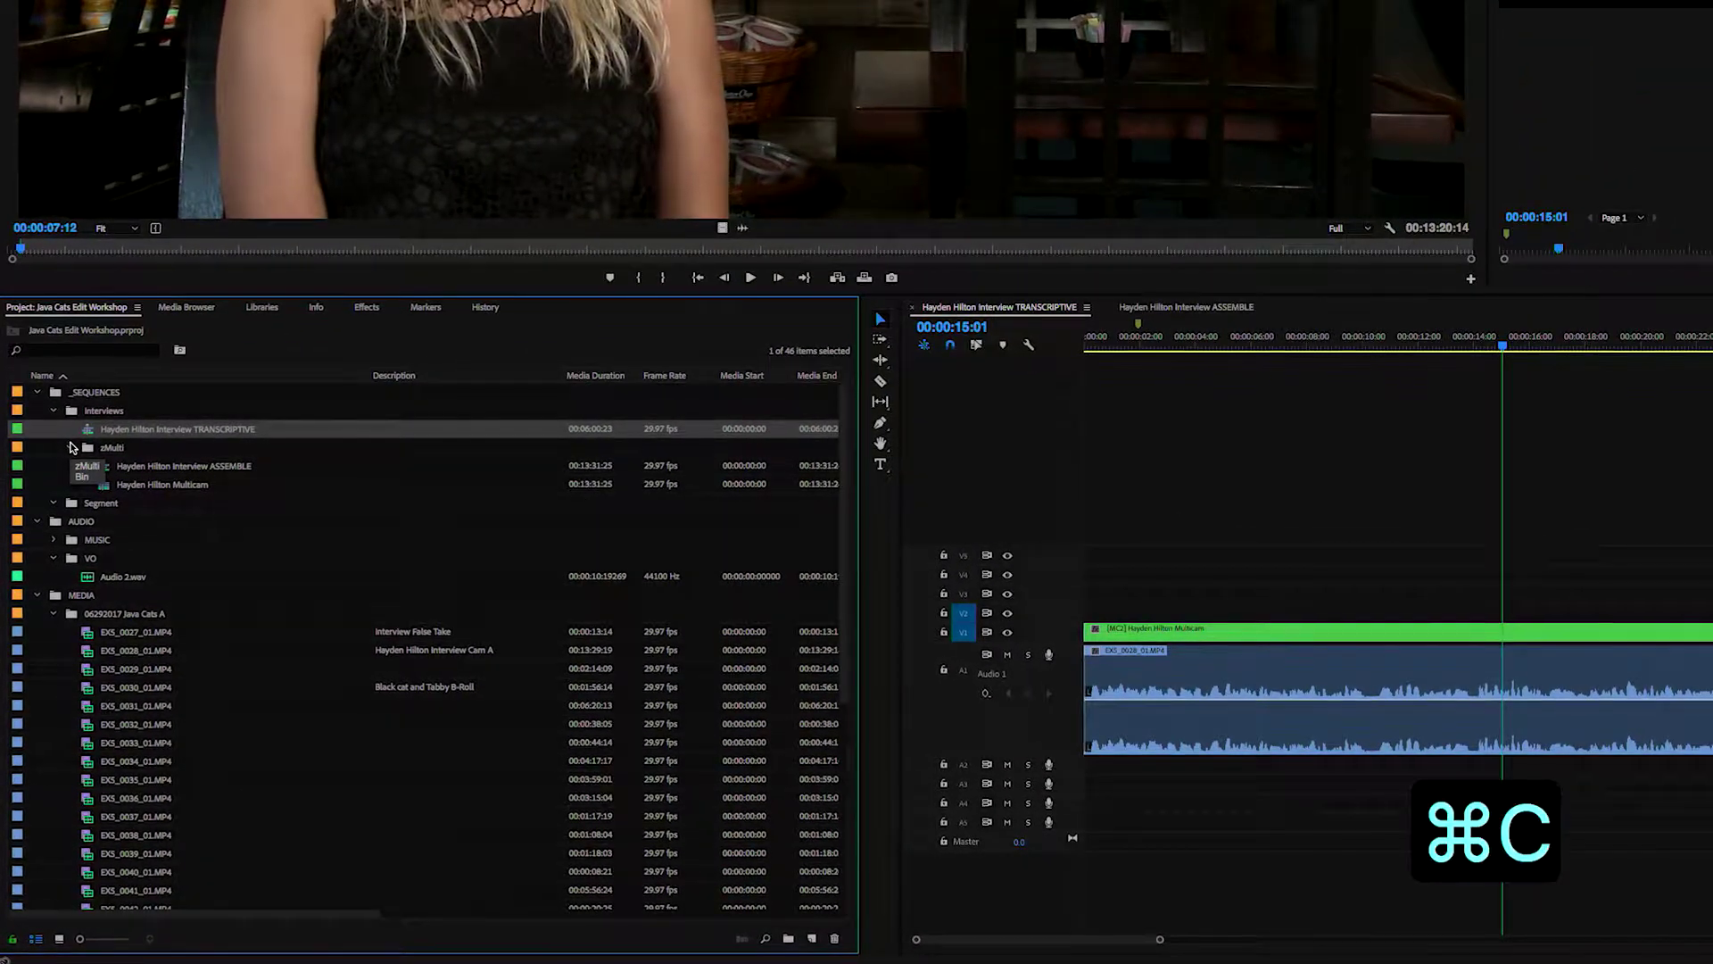
pyautogui.press('super+v')
pyautogui.click(86, 596)
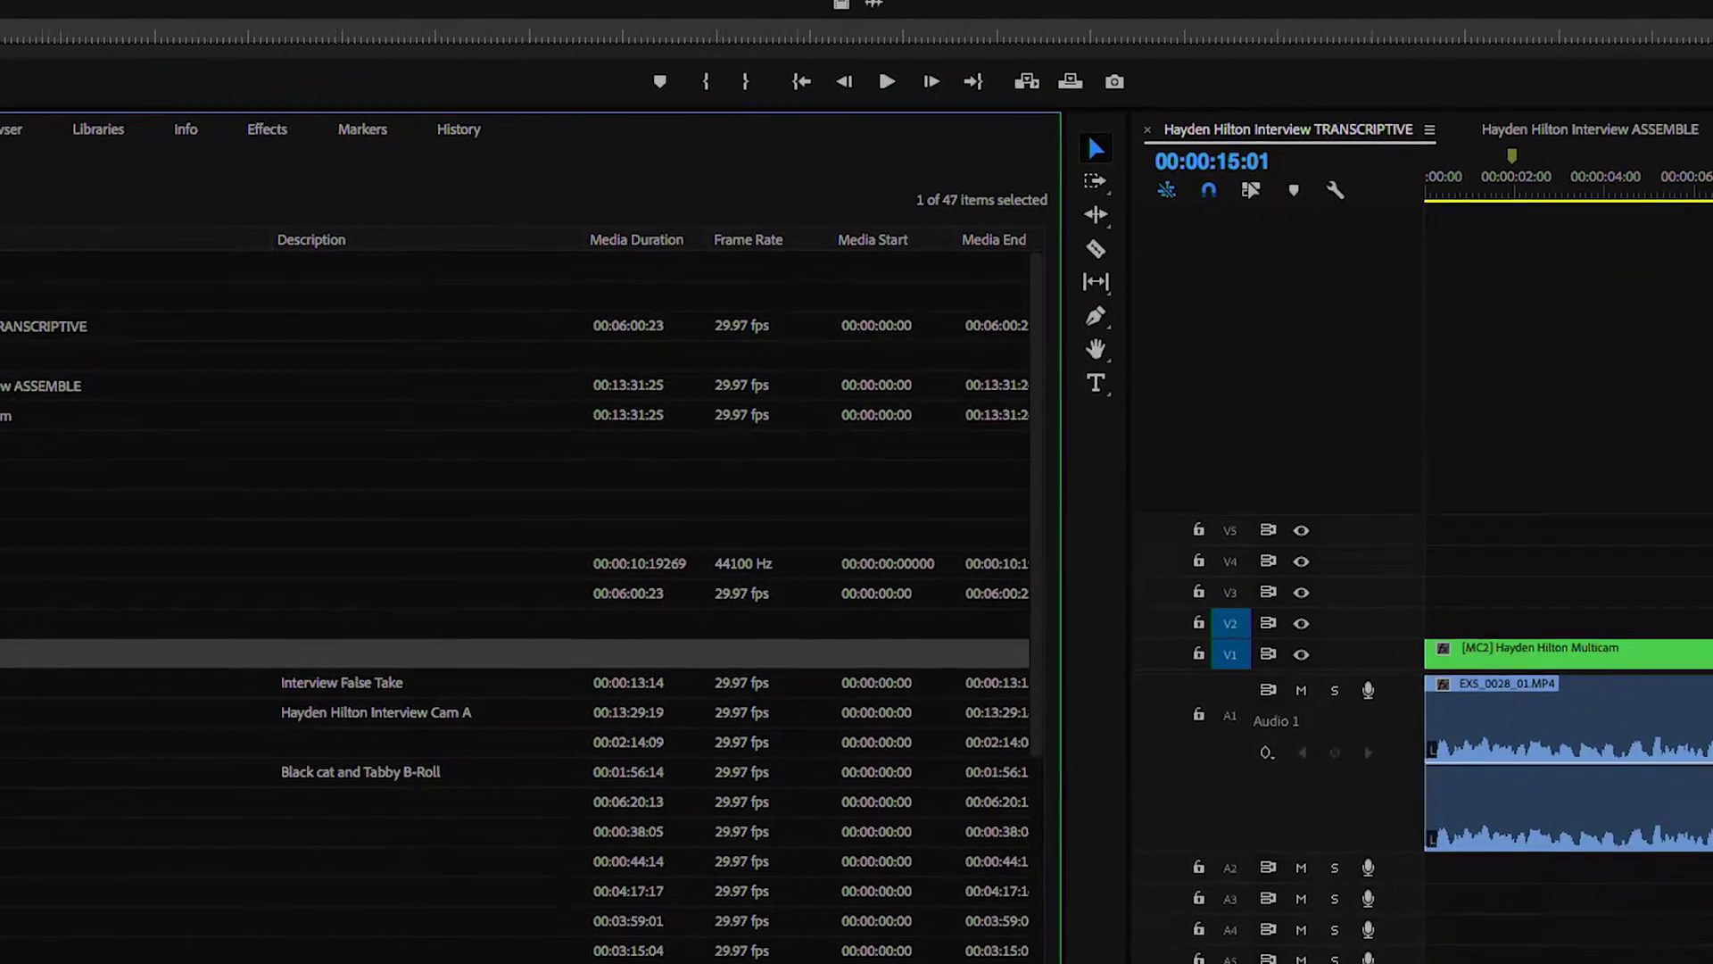
pyautogui.press('Return')
pyautogui.moveTo(4, 565); pyautogui.dragTo(5, 423)
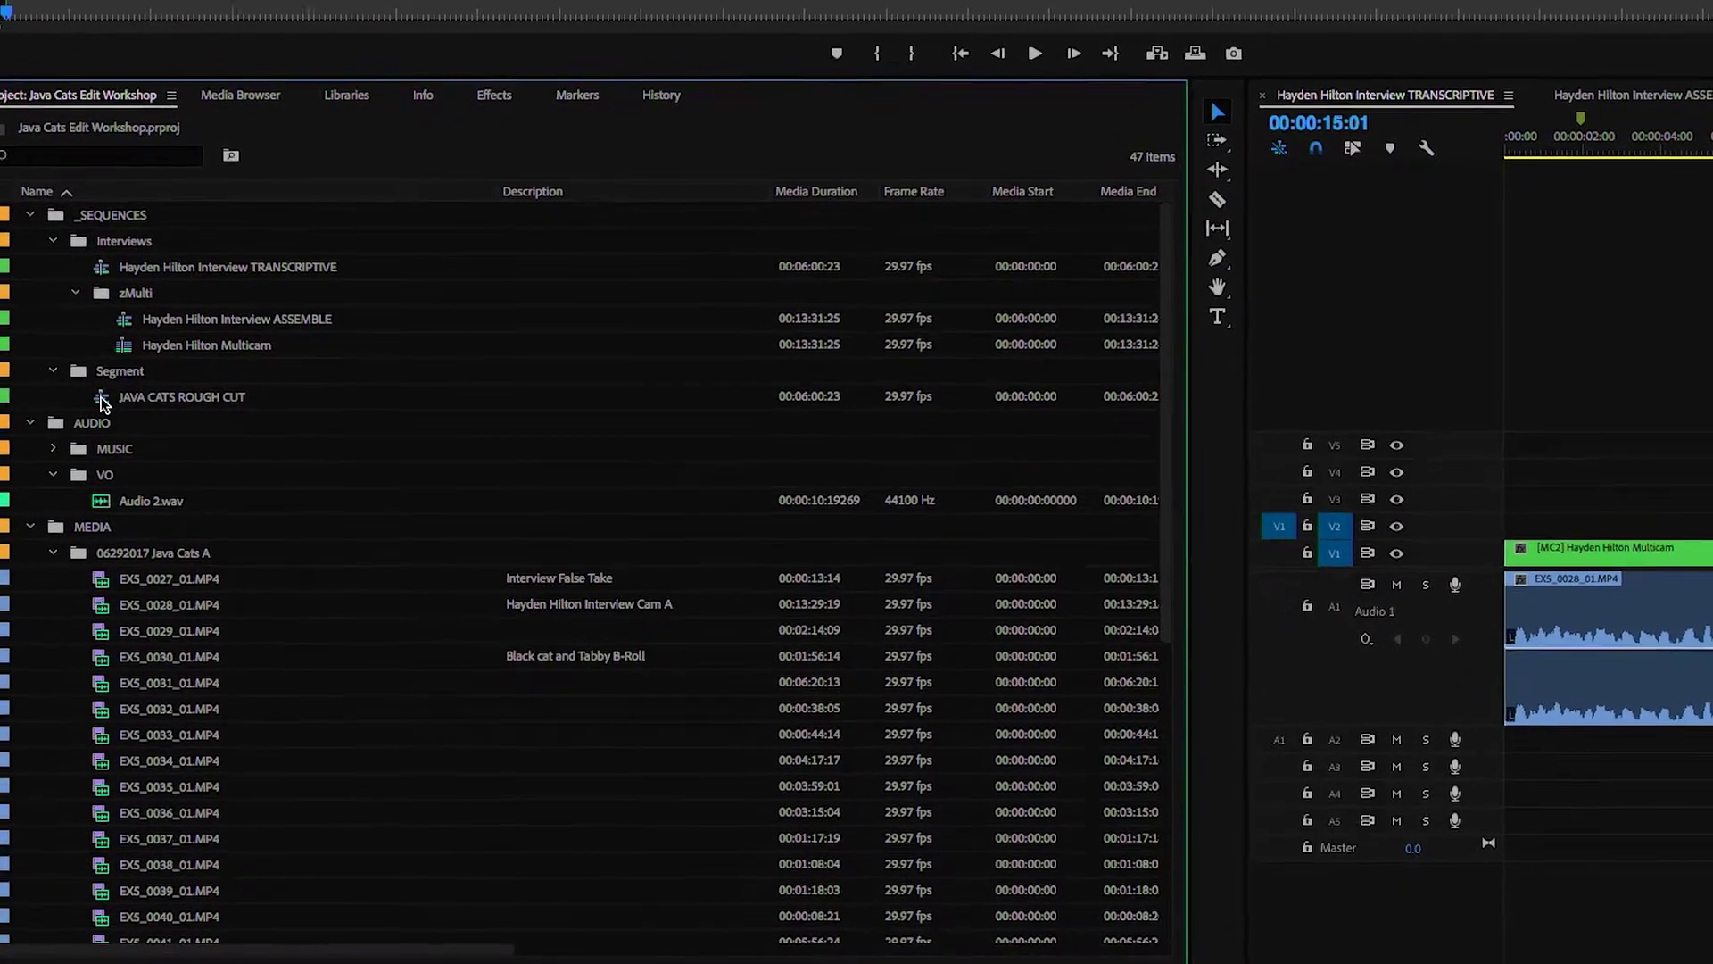
pyautogui.click(131, 410)
# - Open JAVA CATS ROUGH CUT as the first timeline tab and delete all its clips
pyautogui.doubleClick(1020, 390)
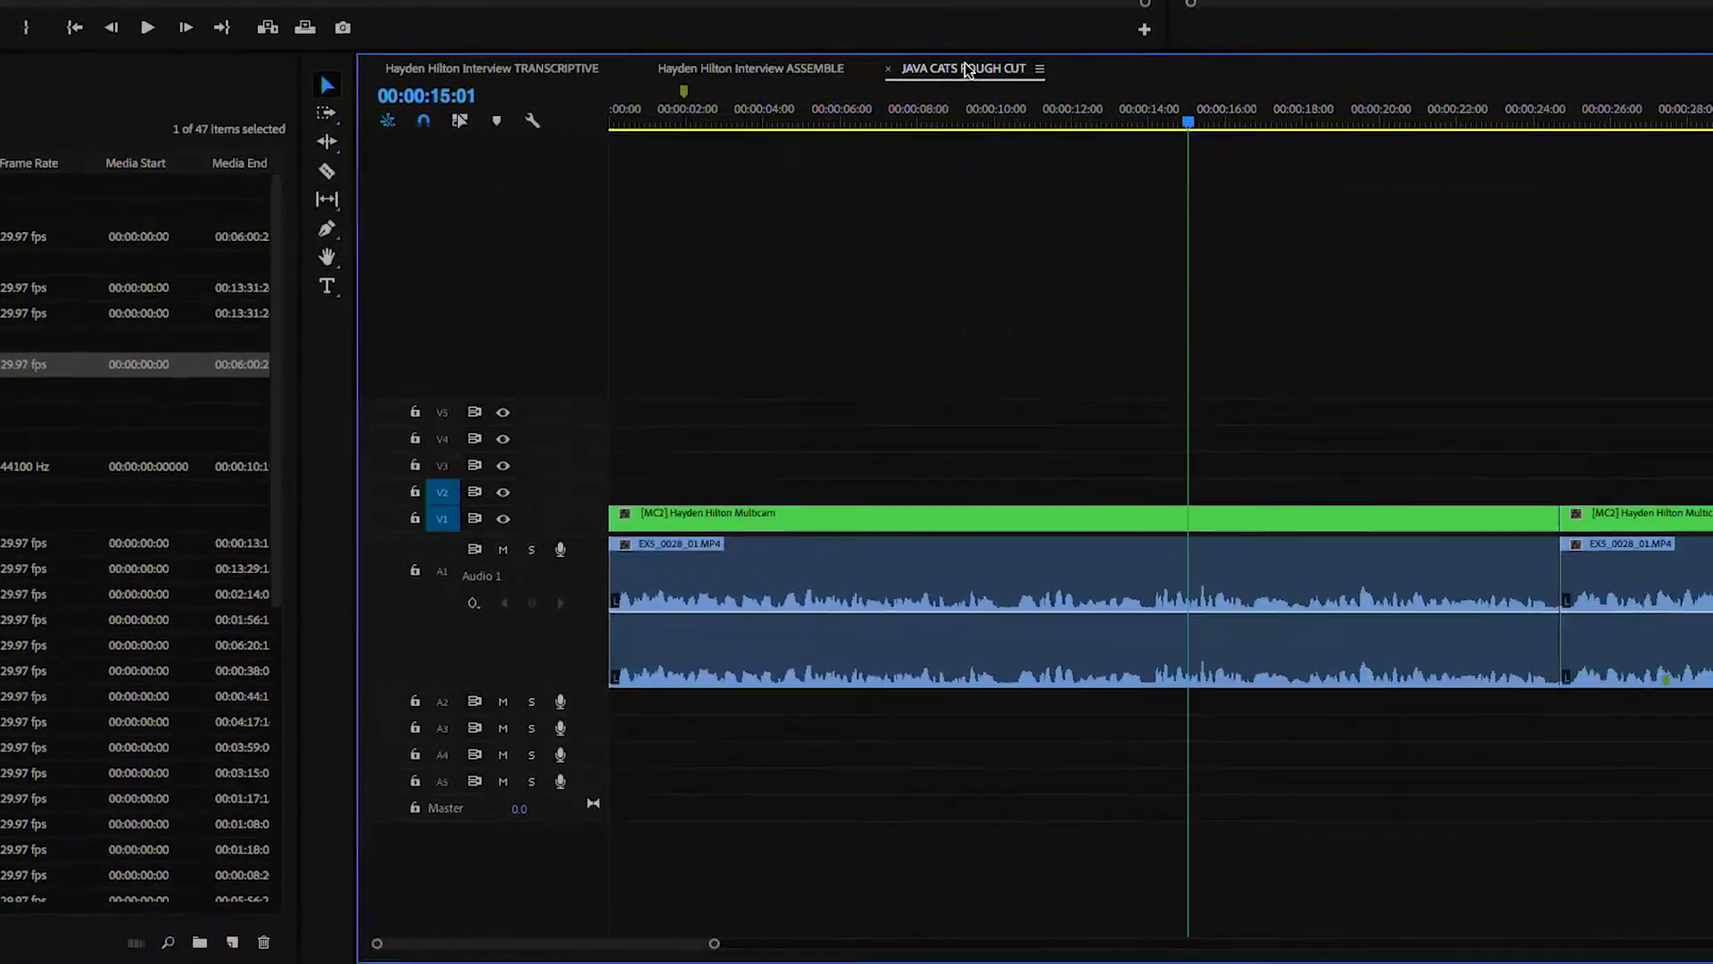
pyautogui.moveTo(441, 61); pyautogui.dragTo(879, 67)
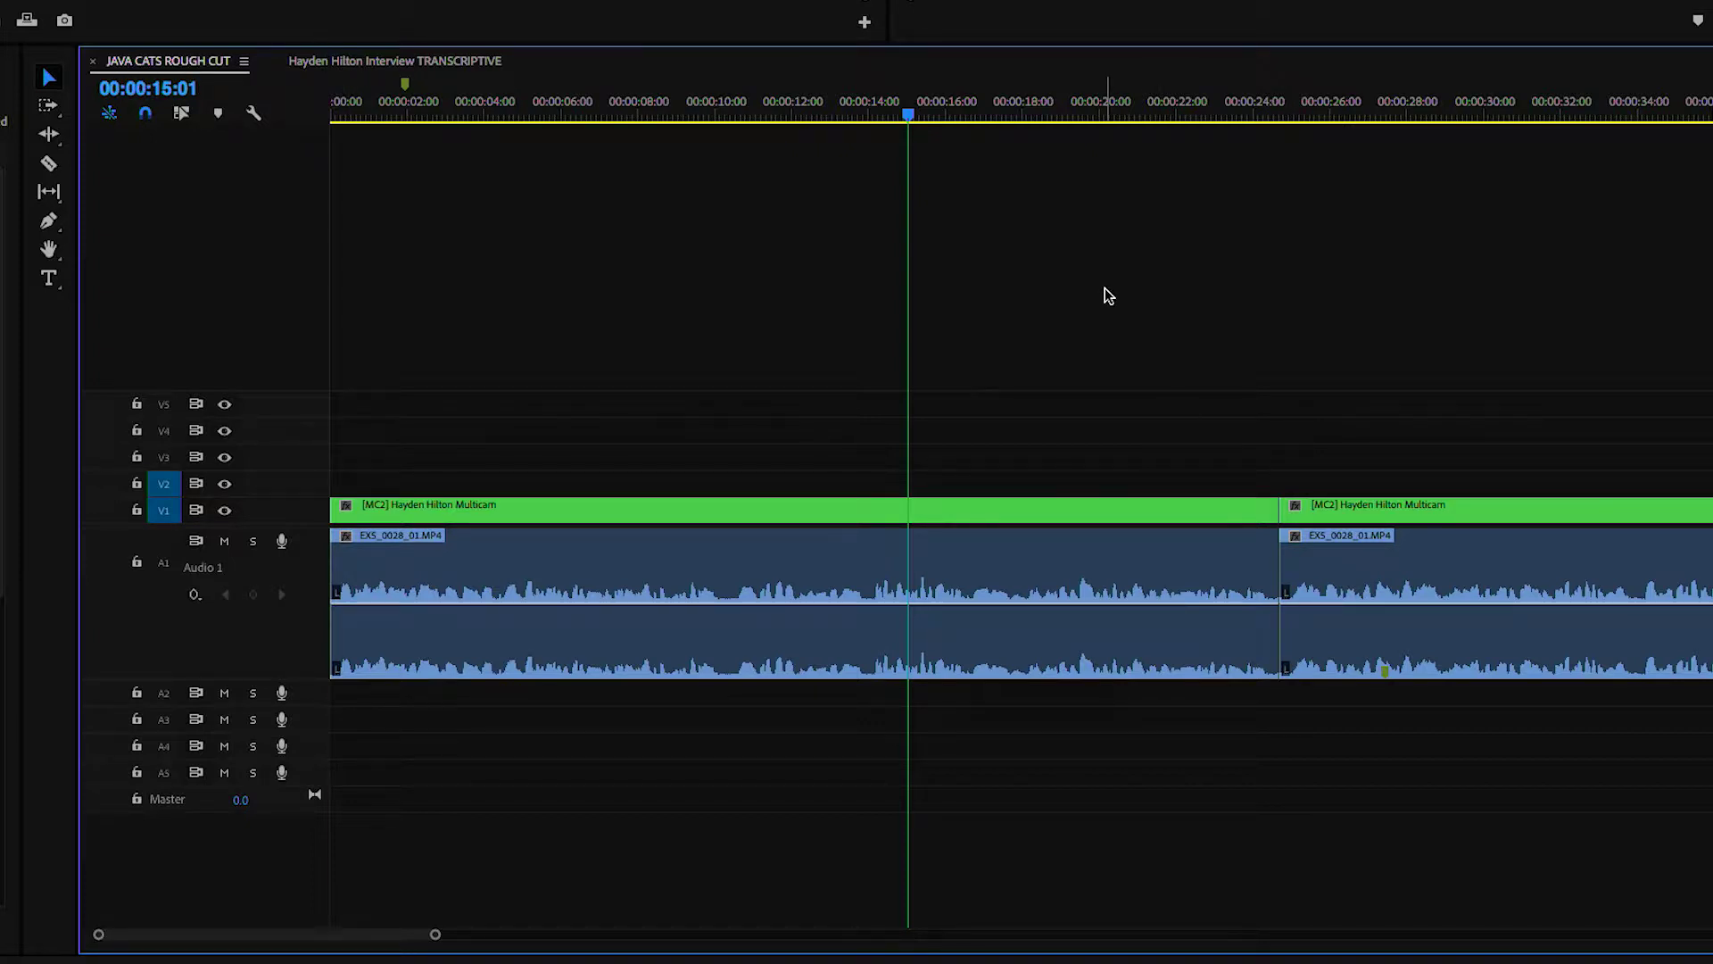
pyautogui.press('-')
pyautogui.press('-')
pyautogui.press('-')
pyautogui.press('-')
pyautogui.press('-')
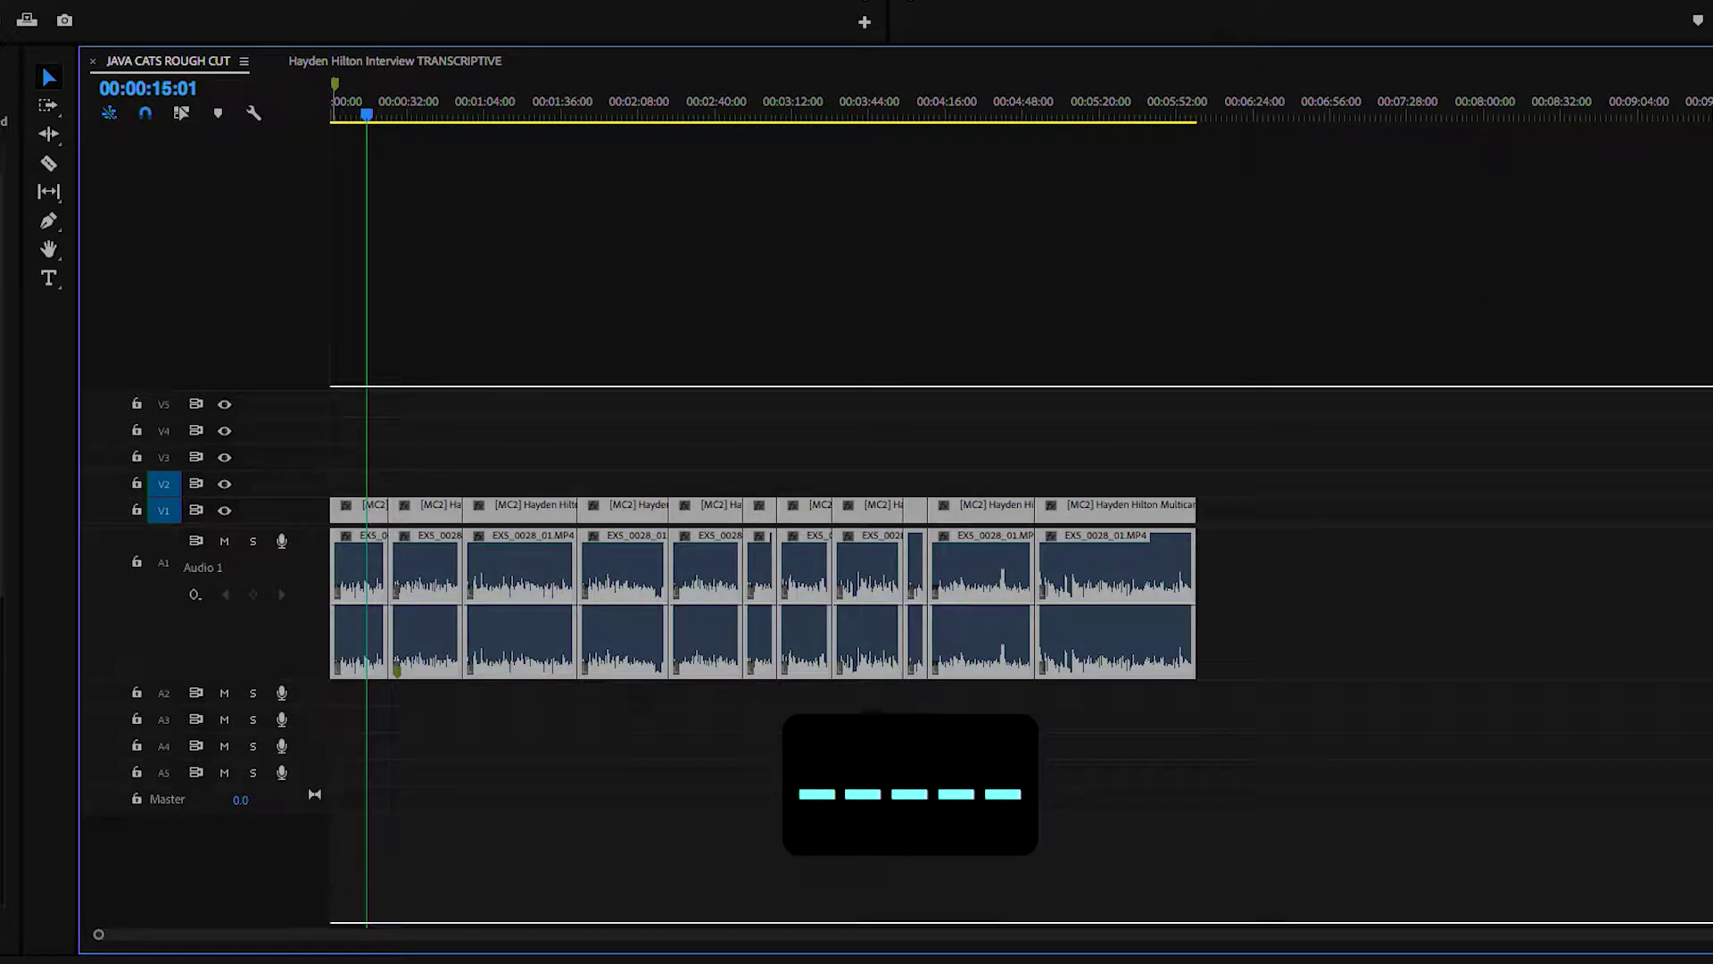
pyautogui.press('BackSpace')
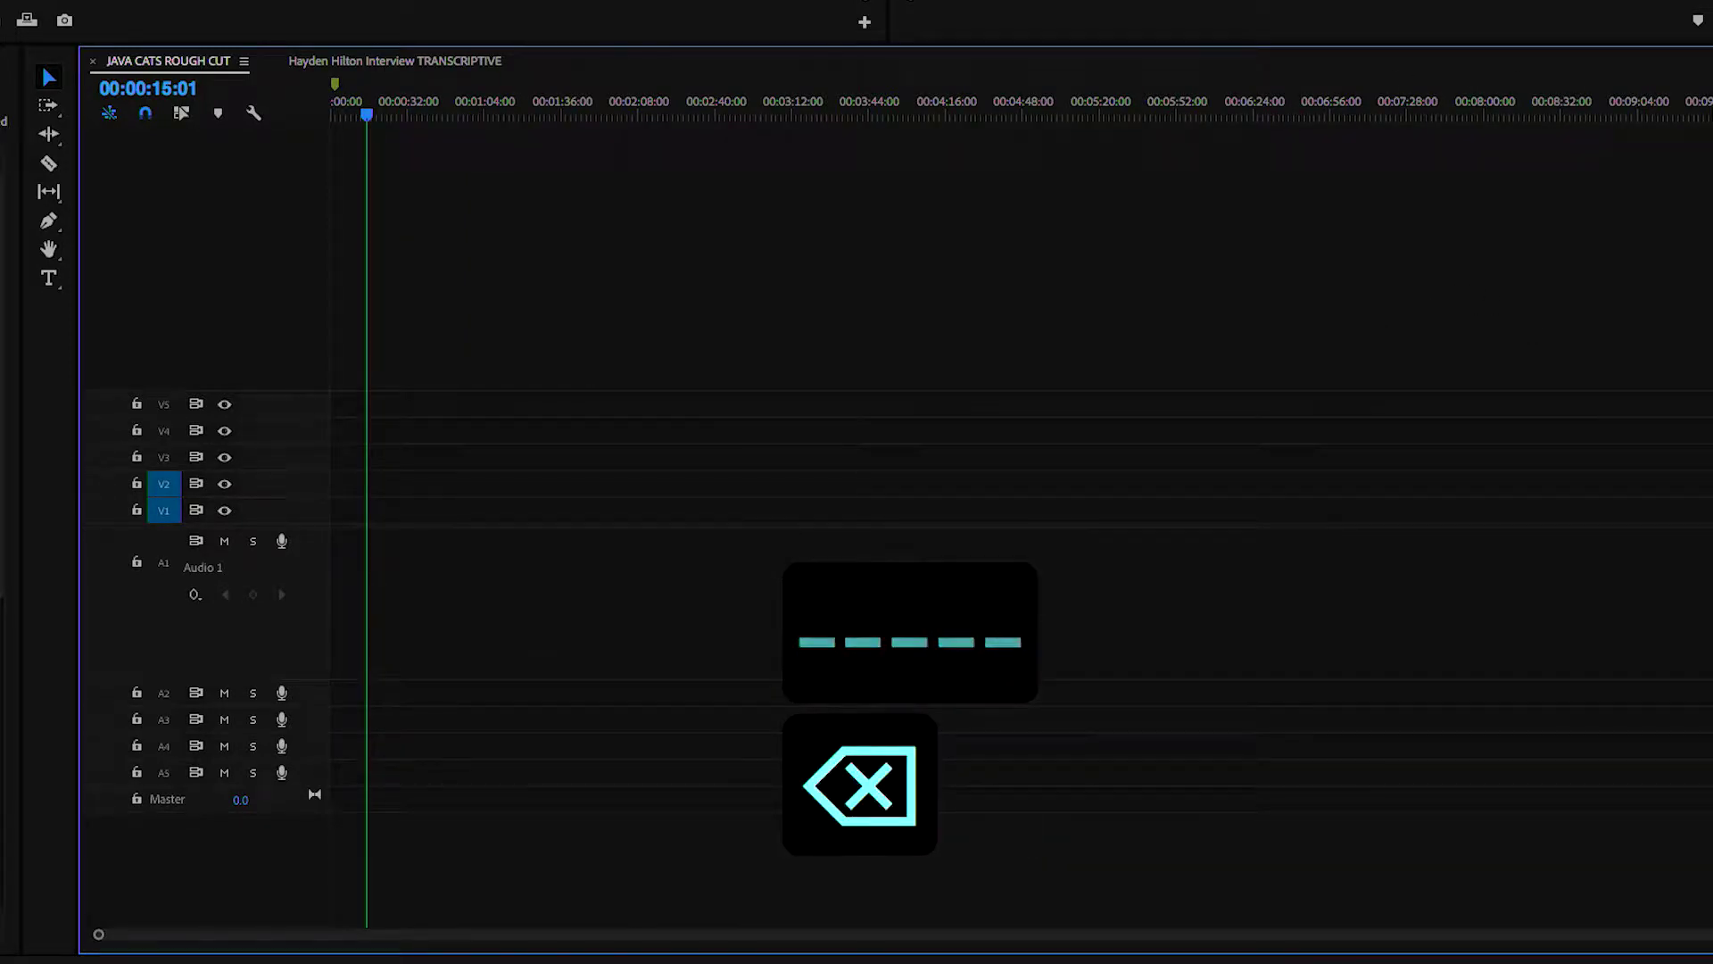
pyautogui.press('=')
pyautogui.press('=')
pyautogui.press('=')
pyautogui.press('=')
# - Copy the long opening multicam interview clip from the TRANSCRIPTIVE sequence
pyautogui.click(395, 60)
pyautogui.press('space')
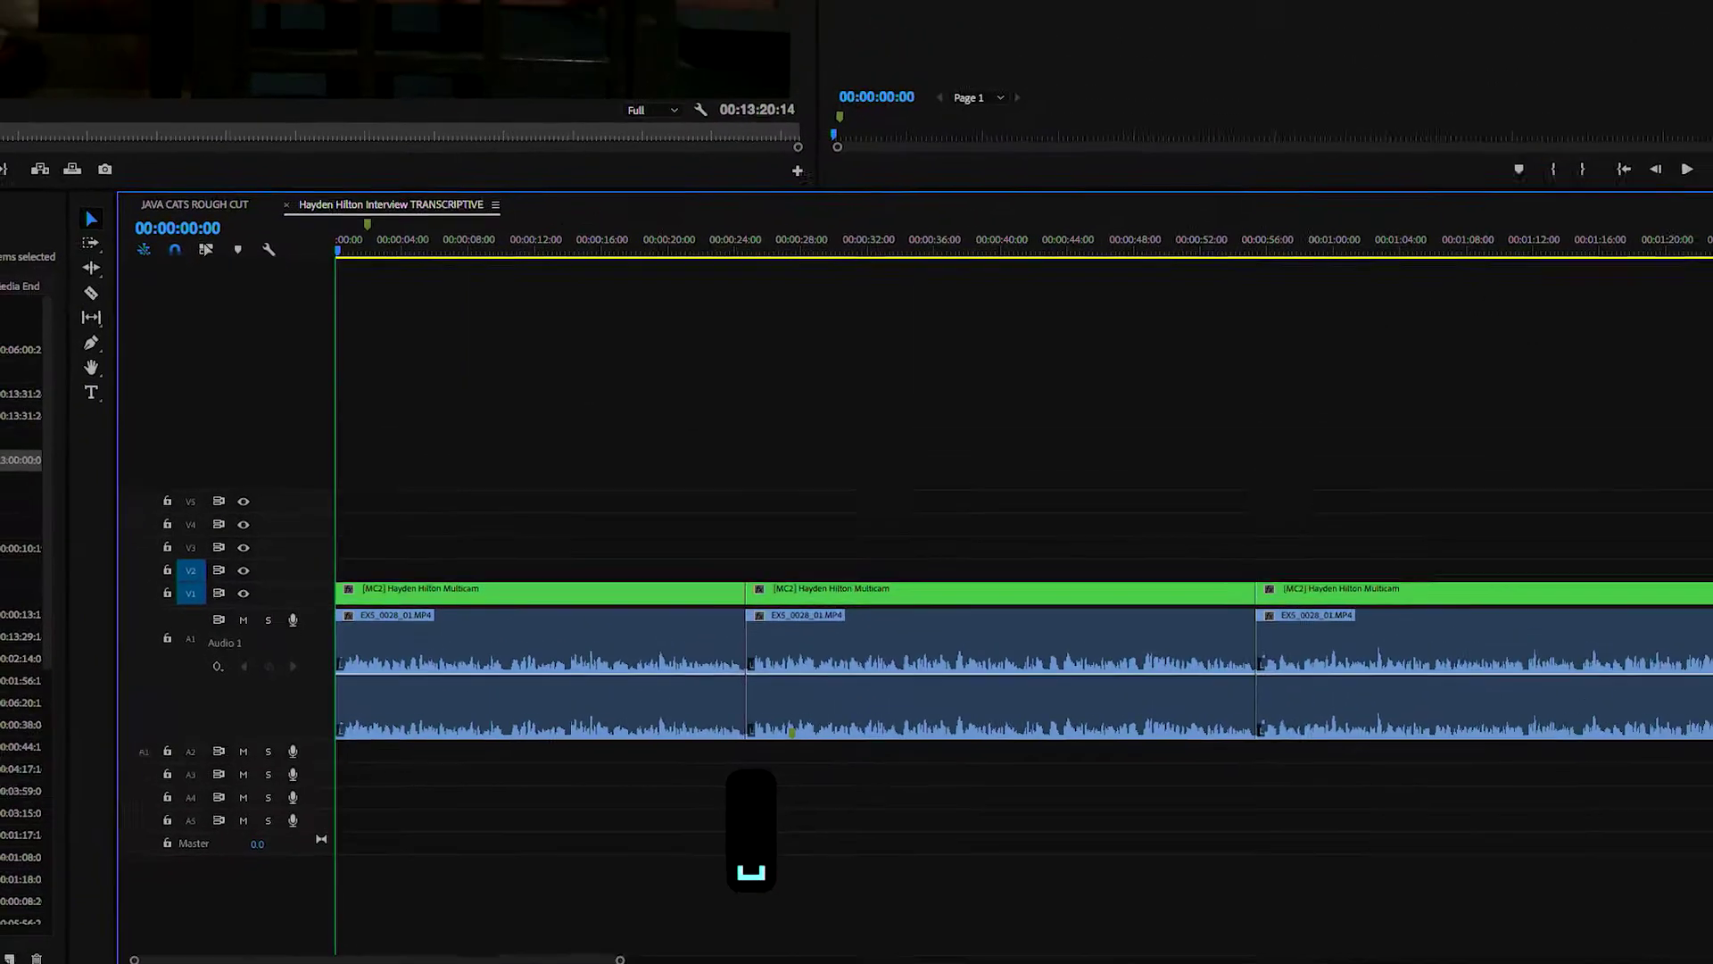
pyautogui.press('=')
pyautogui.press('=')
pyautogui.press('=')
pyautogui.press('=')
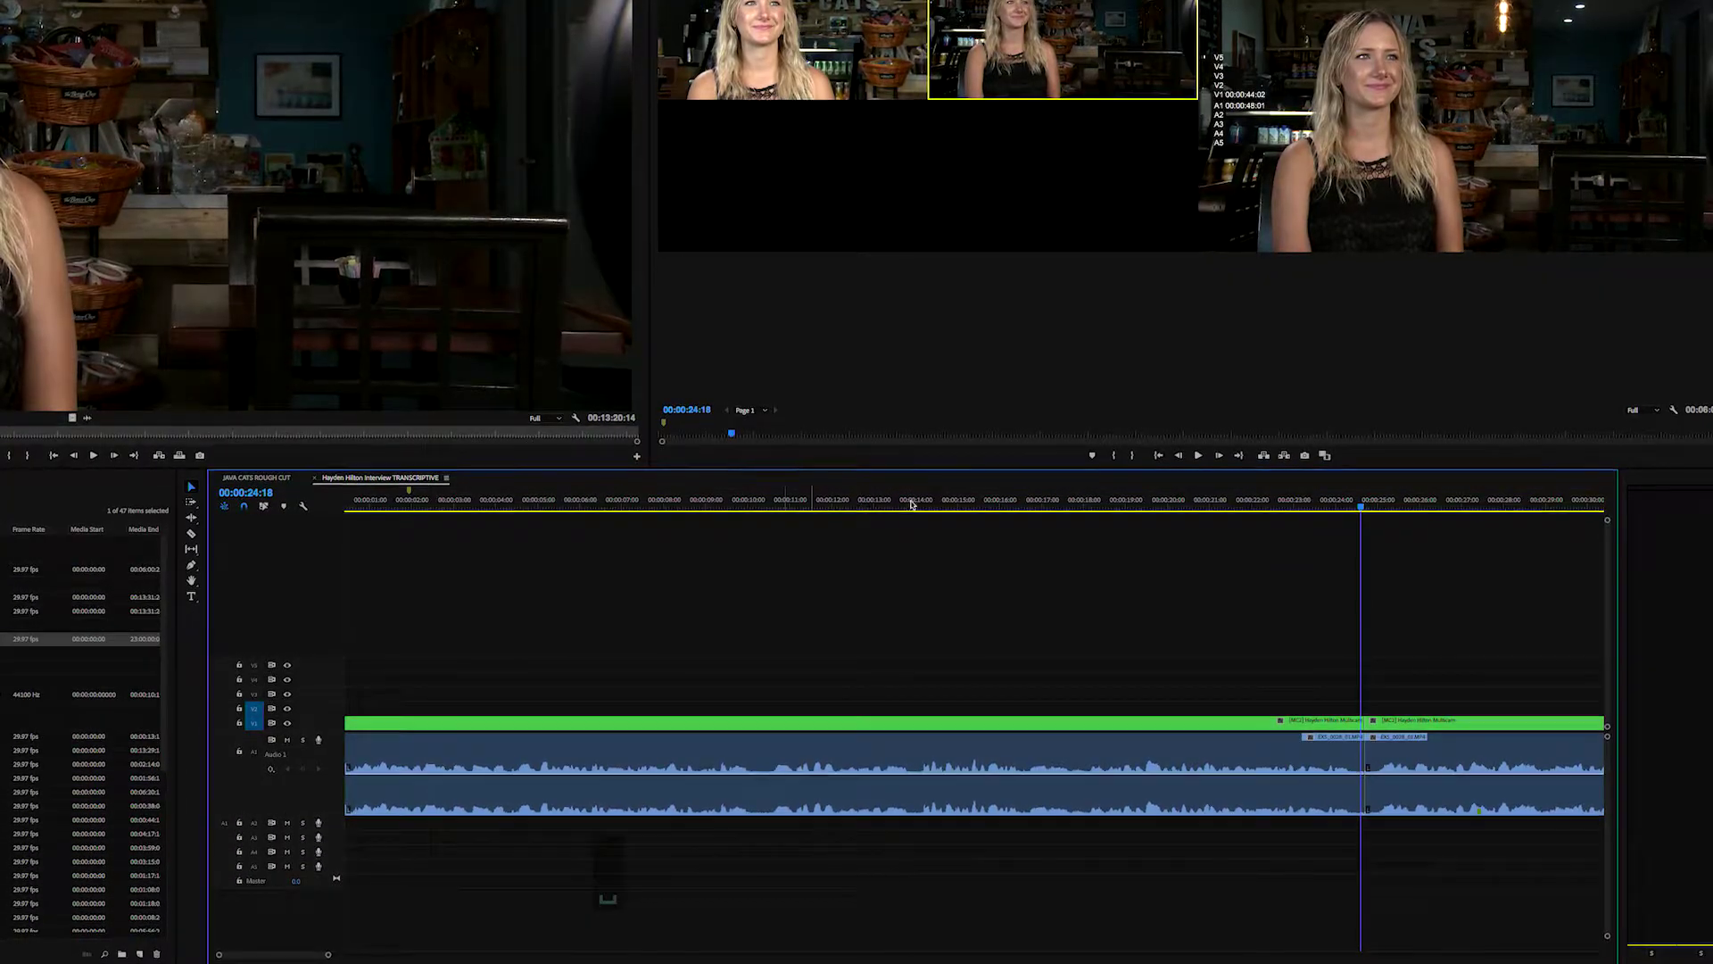
pyautogui.click(935, 501)
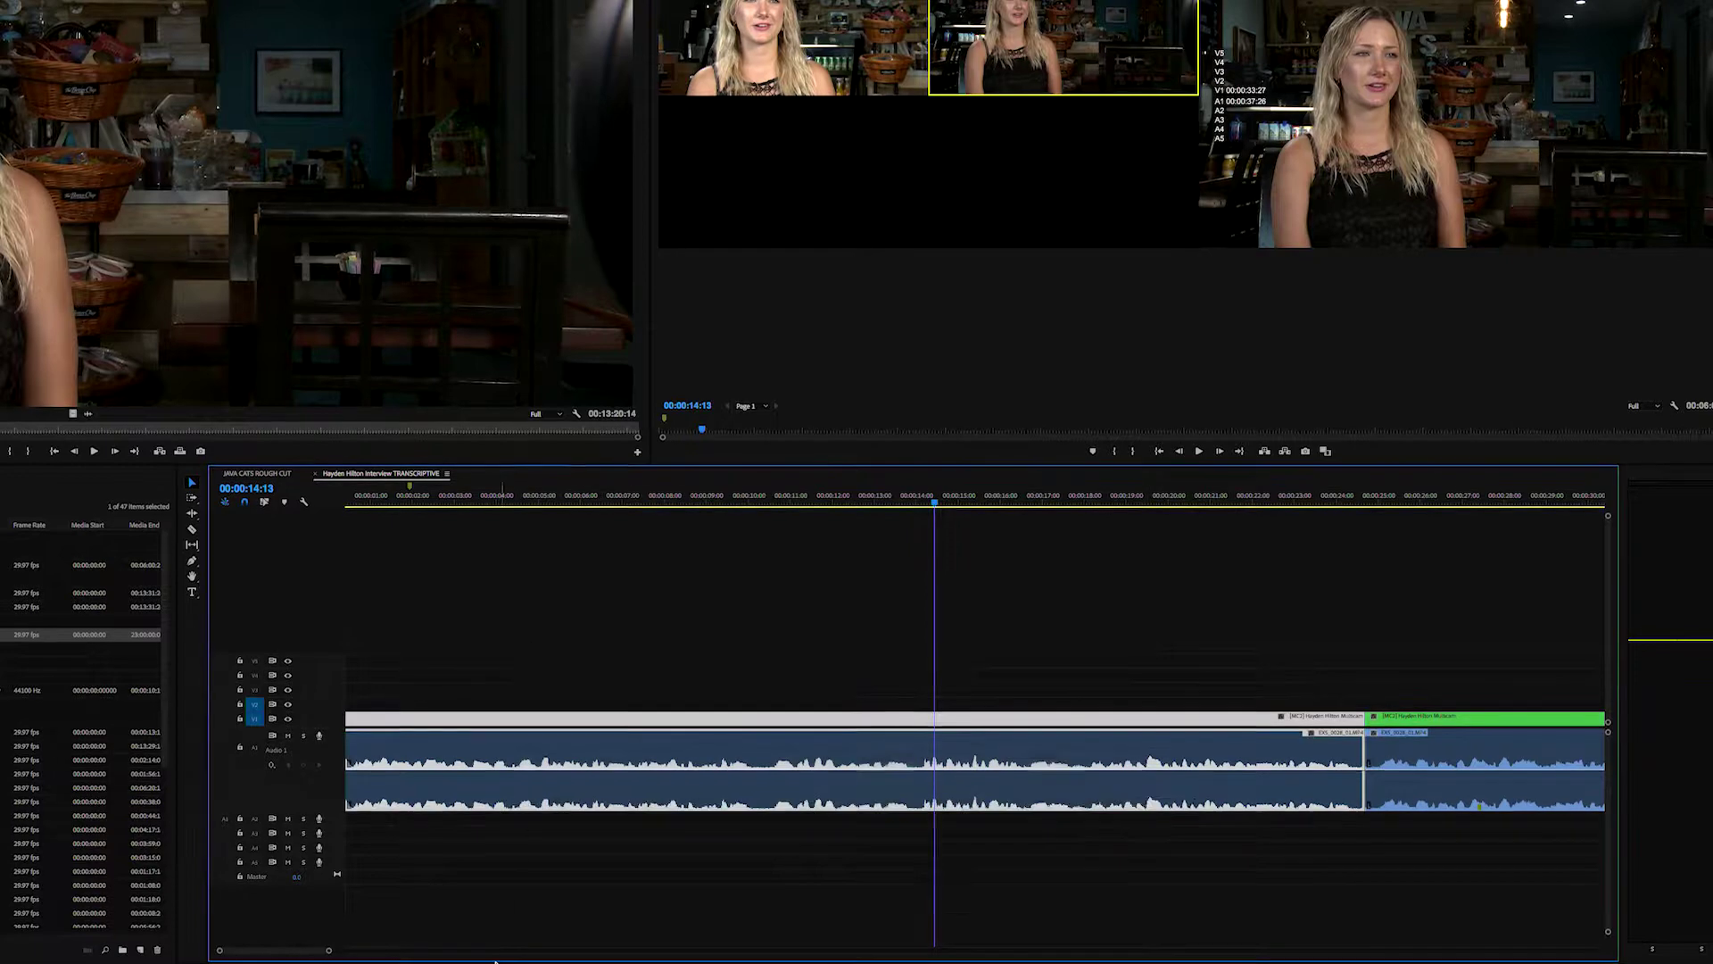
pyautogui.press('super+c')
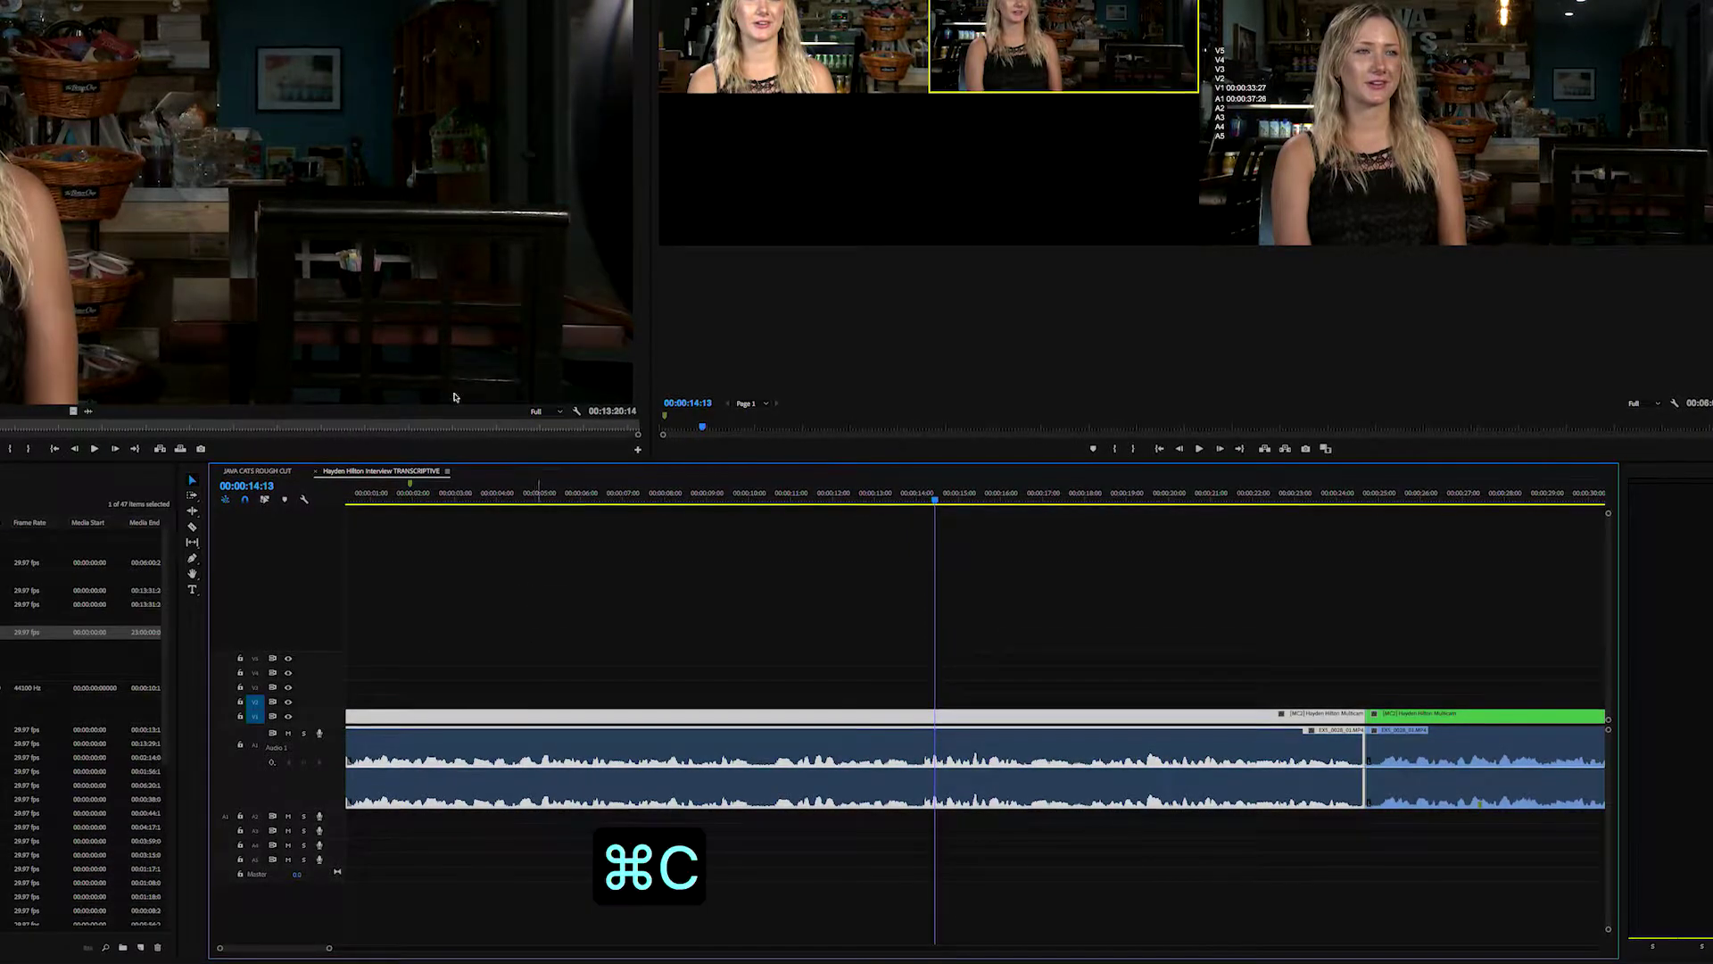
# - Paste the interview clip into JAVA CATS ROUGH CUT at 00:00:00:26
pyautogui.click(259, 470)
pyautogui.click(361, 497)
pyautogui.moveTo(378, 498); pyautogui.dragTo(419, 498)
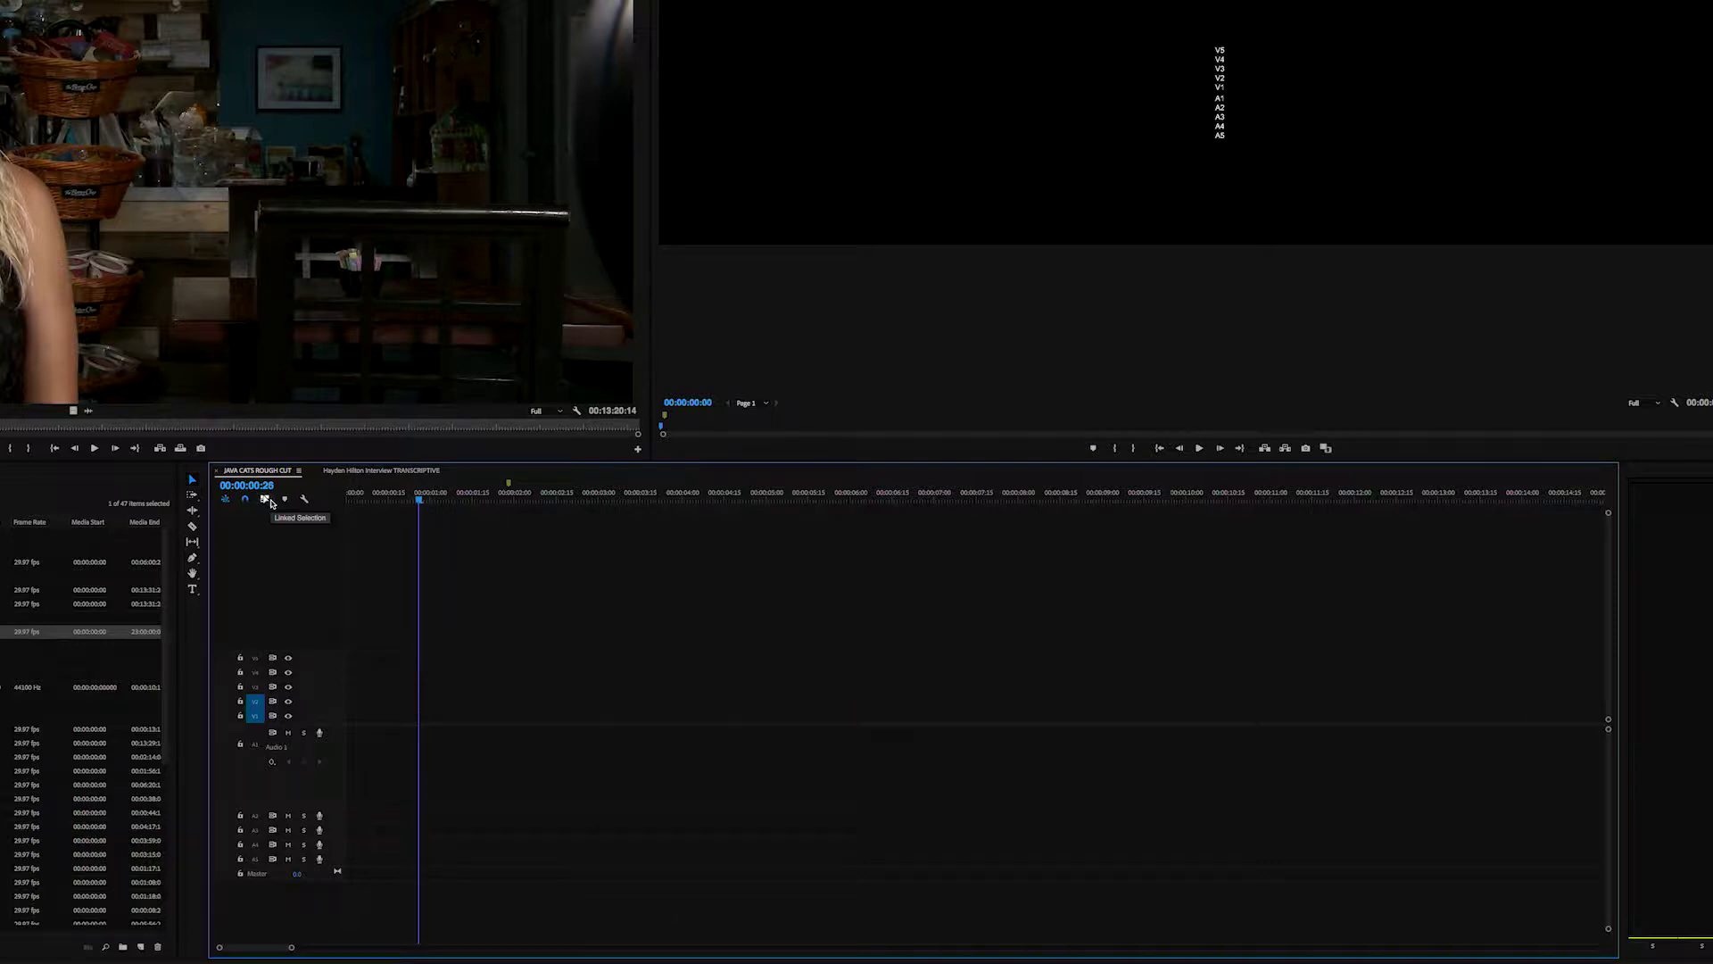
pyautogui.press('super+v')
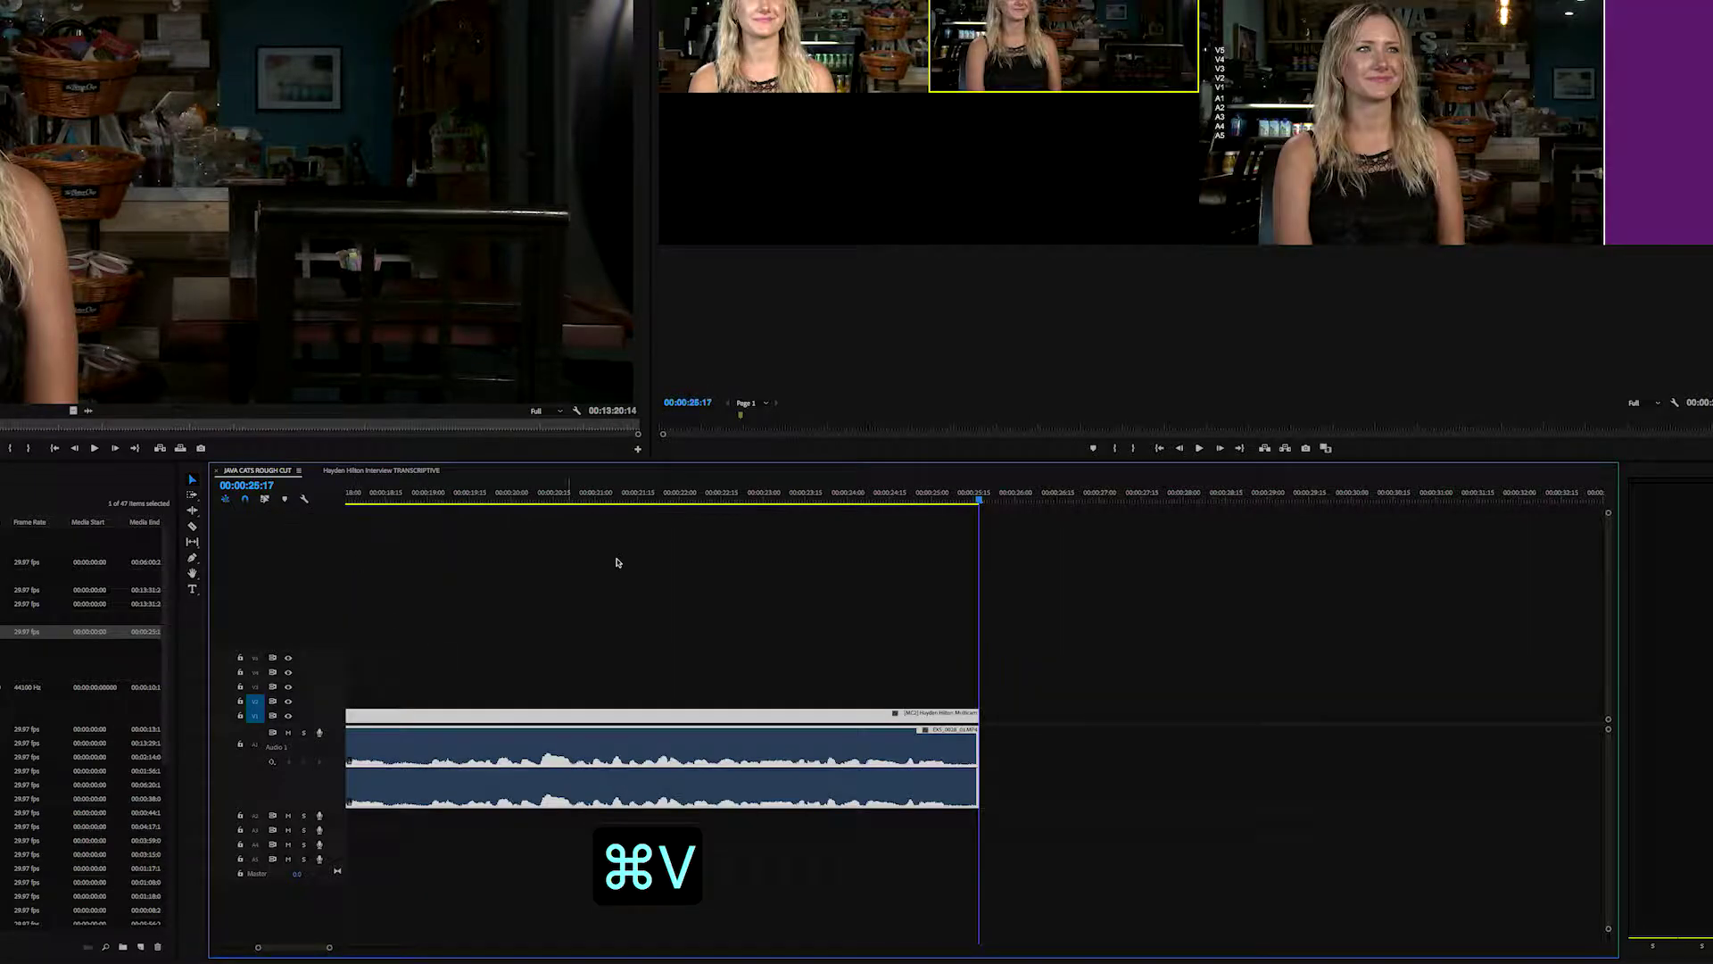
pyautogui.press('-')
pyautogui.press('-')
pyautogui.press('-')
pyautogui.press('-')
pyautogui.moveTo(356, 497); pyautogui.dragTo(346, 497)
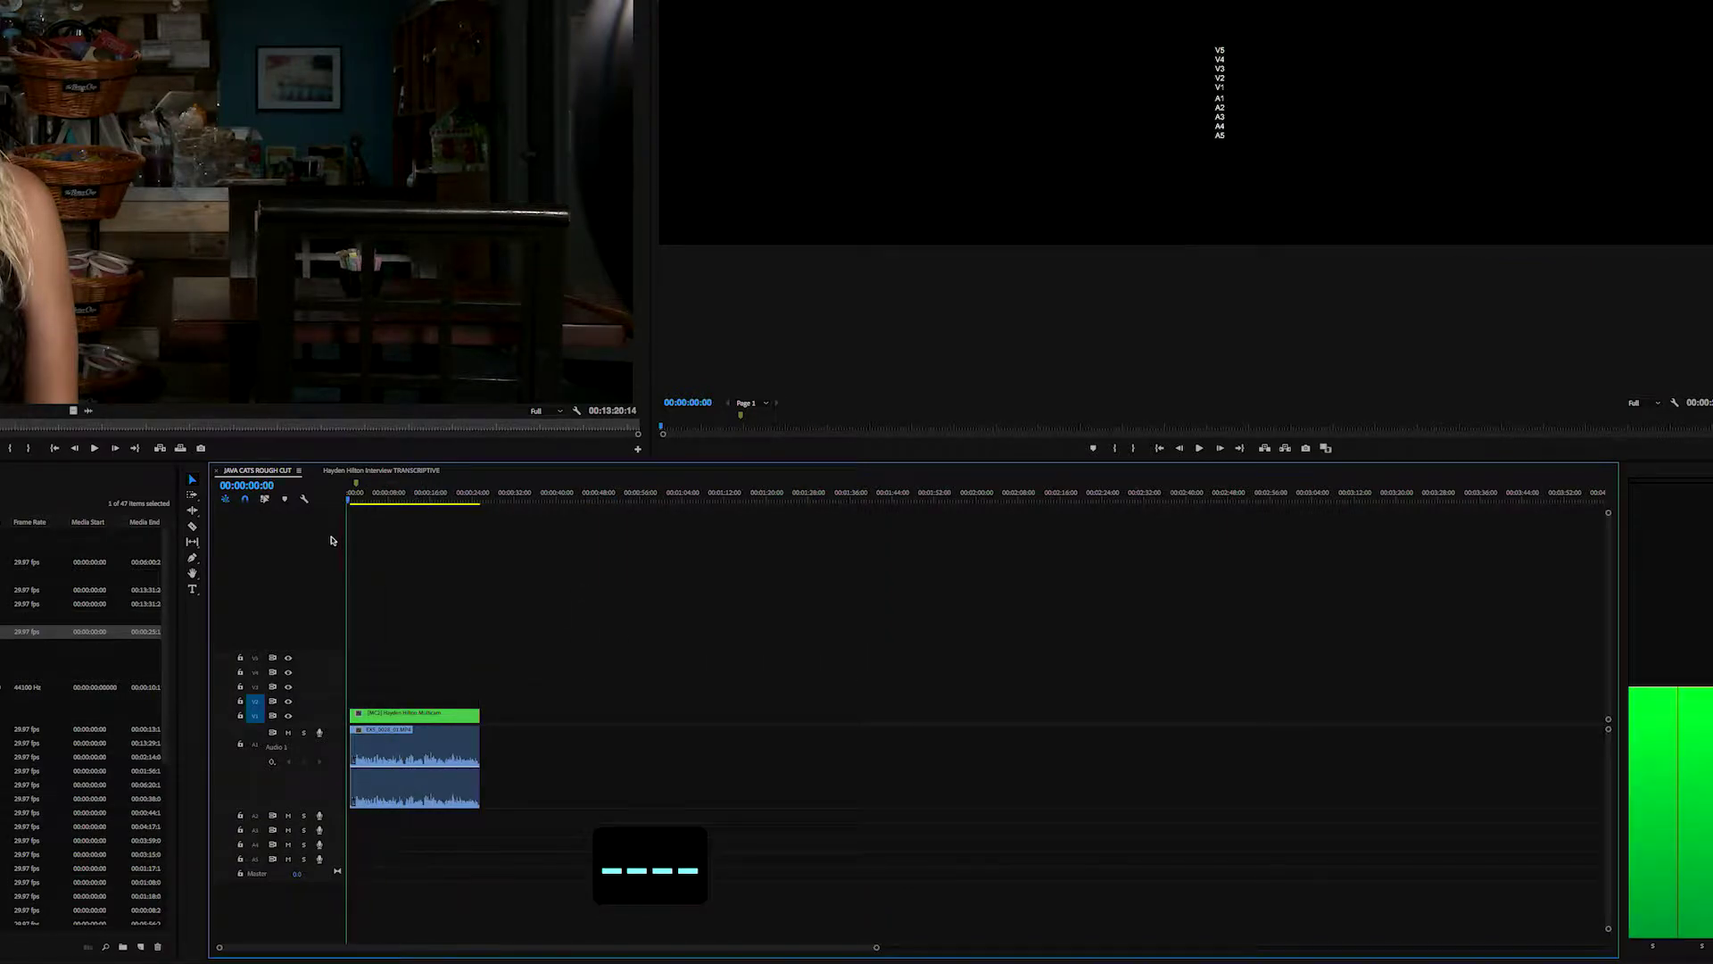
pyautogui.press('=')
pyautogui.press('=')
pyautogui.press('=')
pyautogui.press('=')
pyautogui.press('=')
pyautogui.press('=')
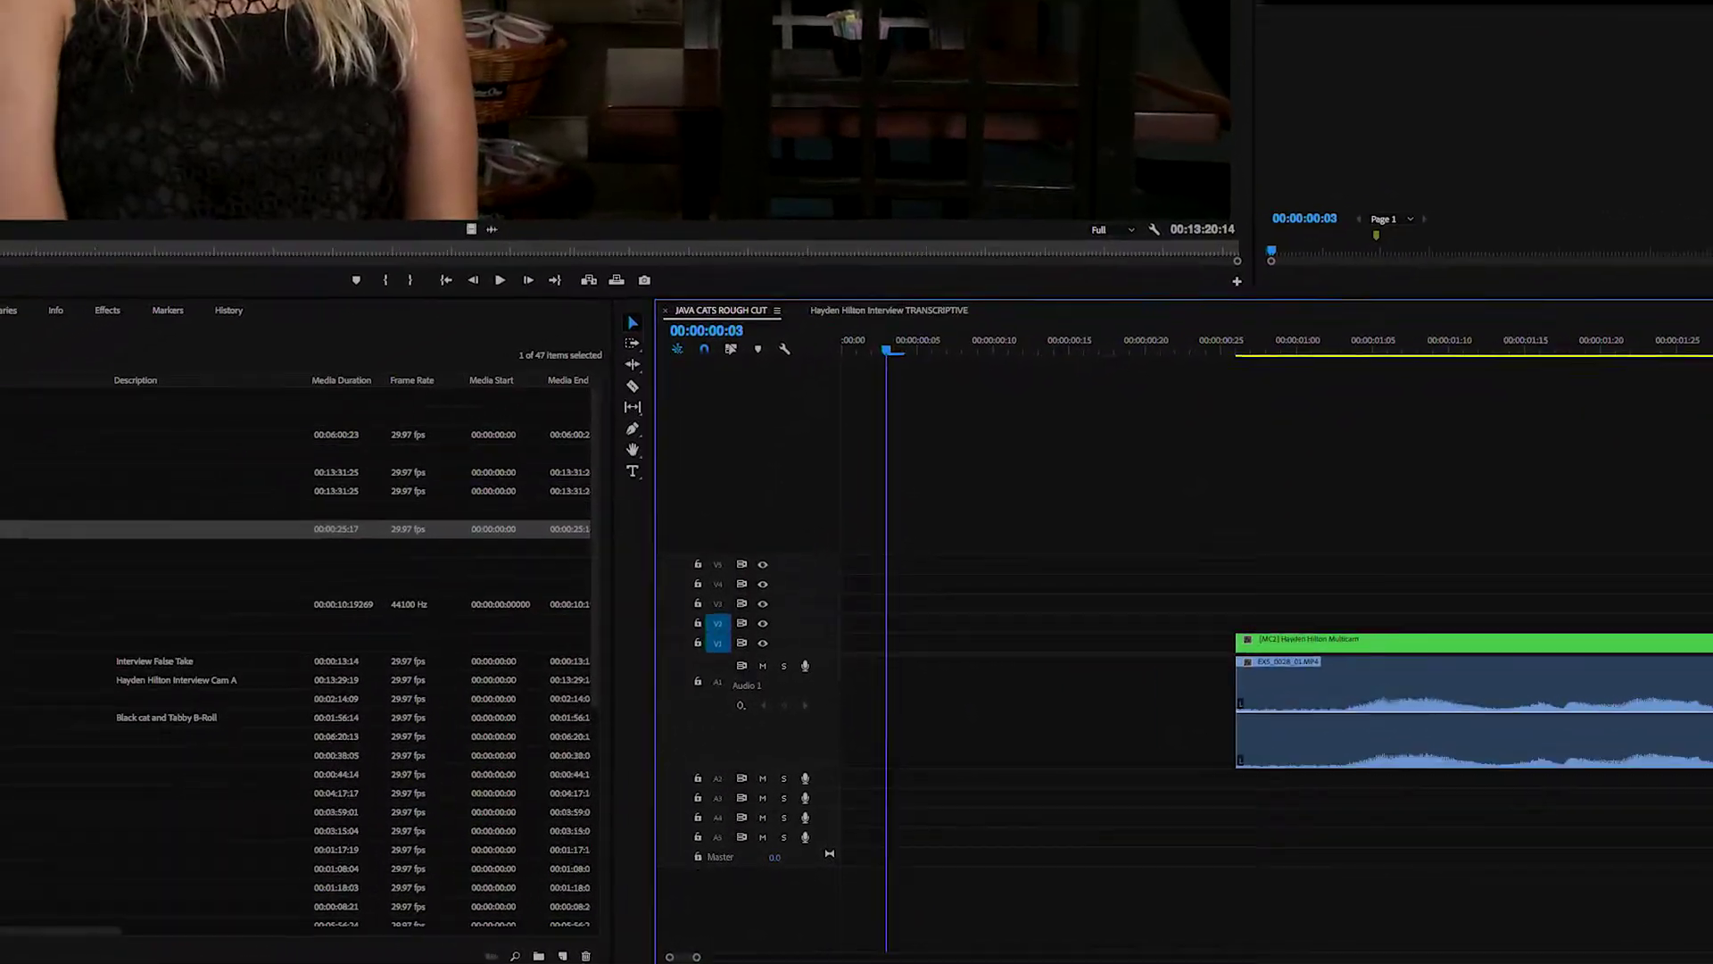
# - Expand the MUSIC bin and preview 1262982_breakThru_Full_Standard.wav in the Source Monitor
pyautogui.click(44, 458)
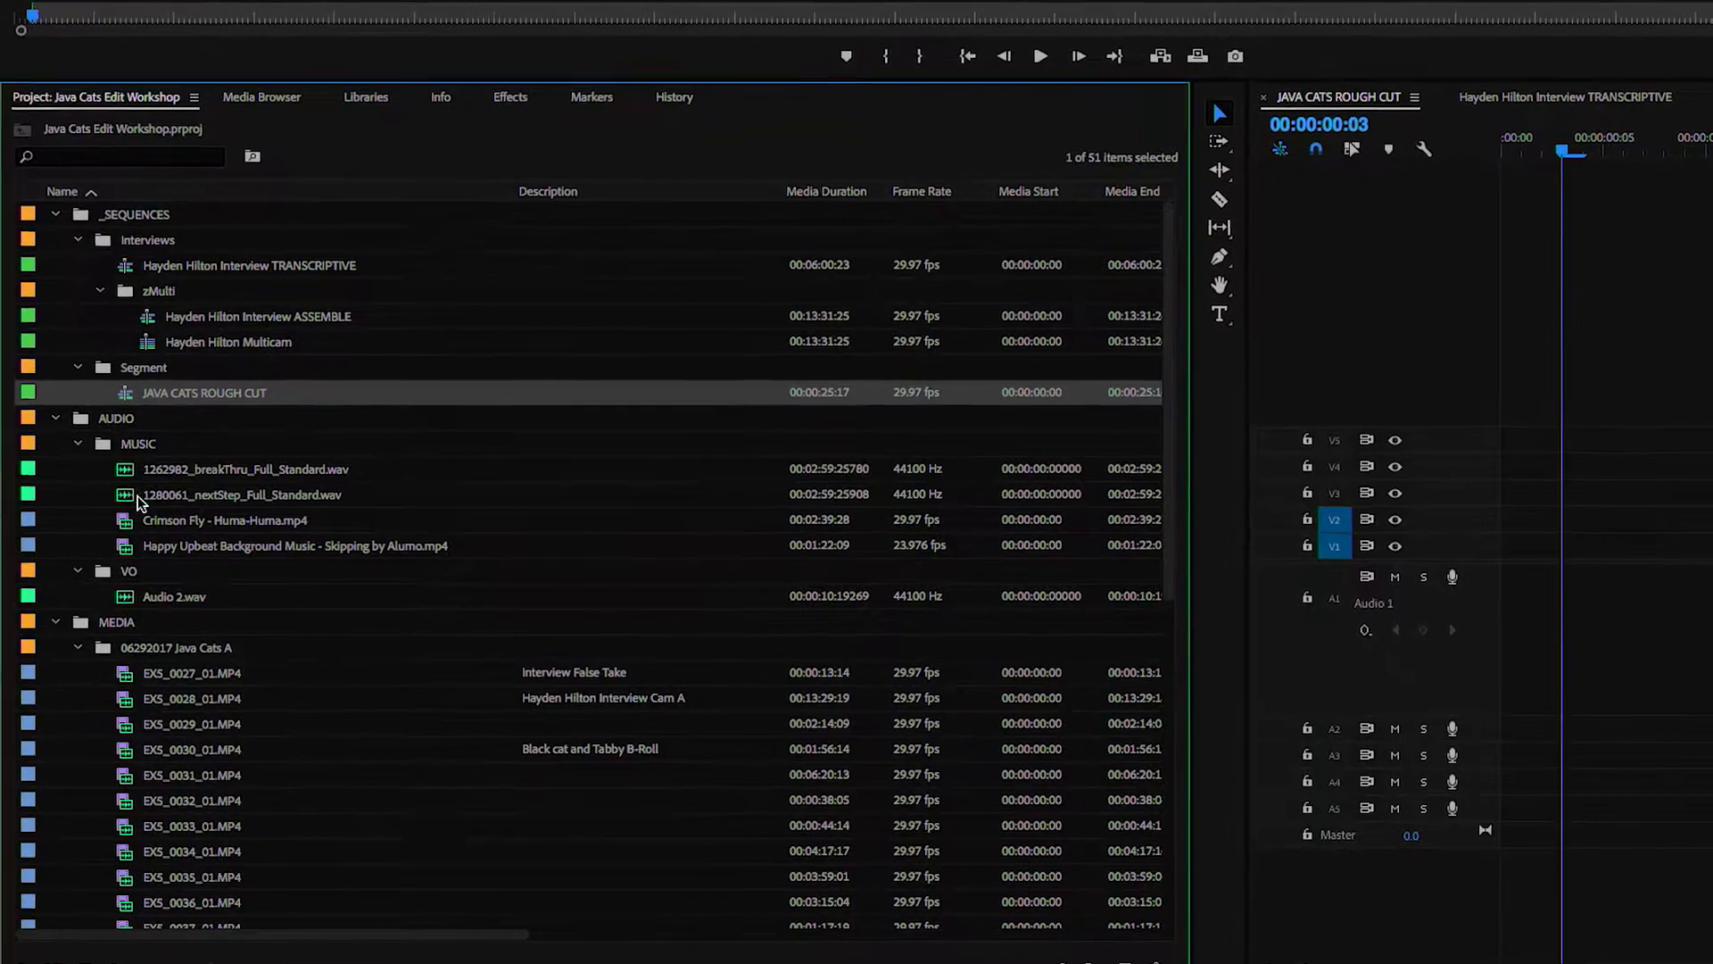
pyautogui.click(88, 488)
pyautogui.doubleClick(122, 479)
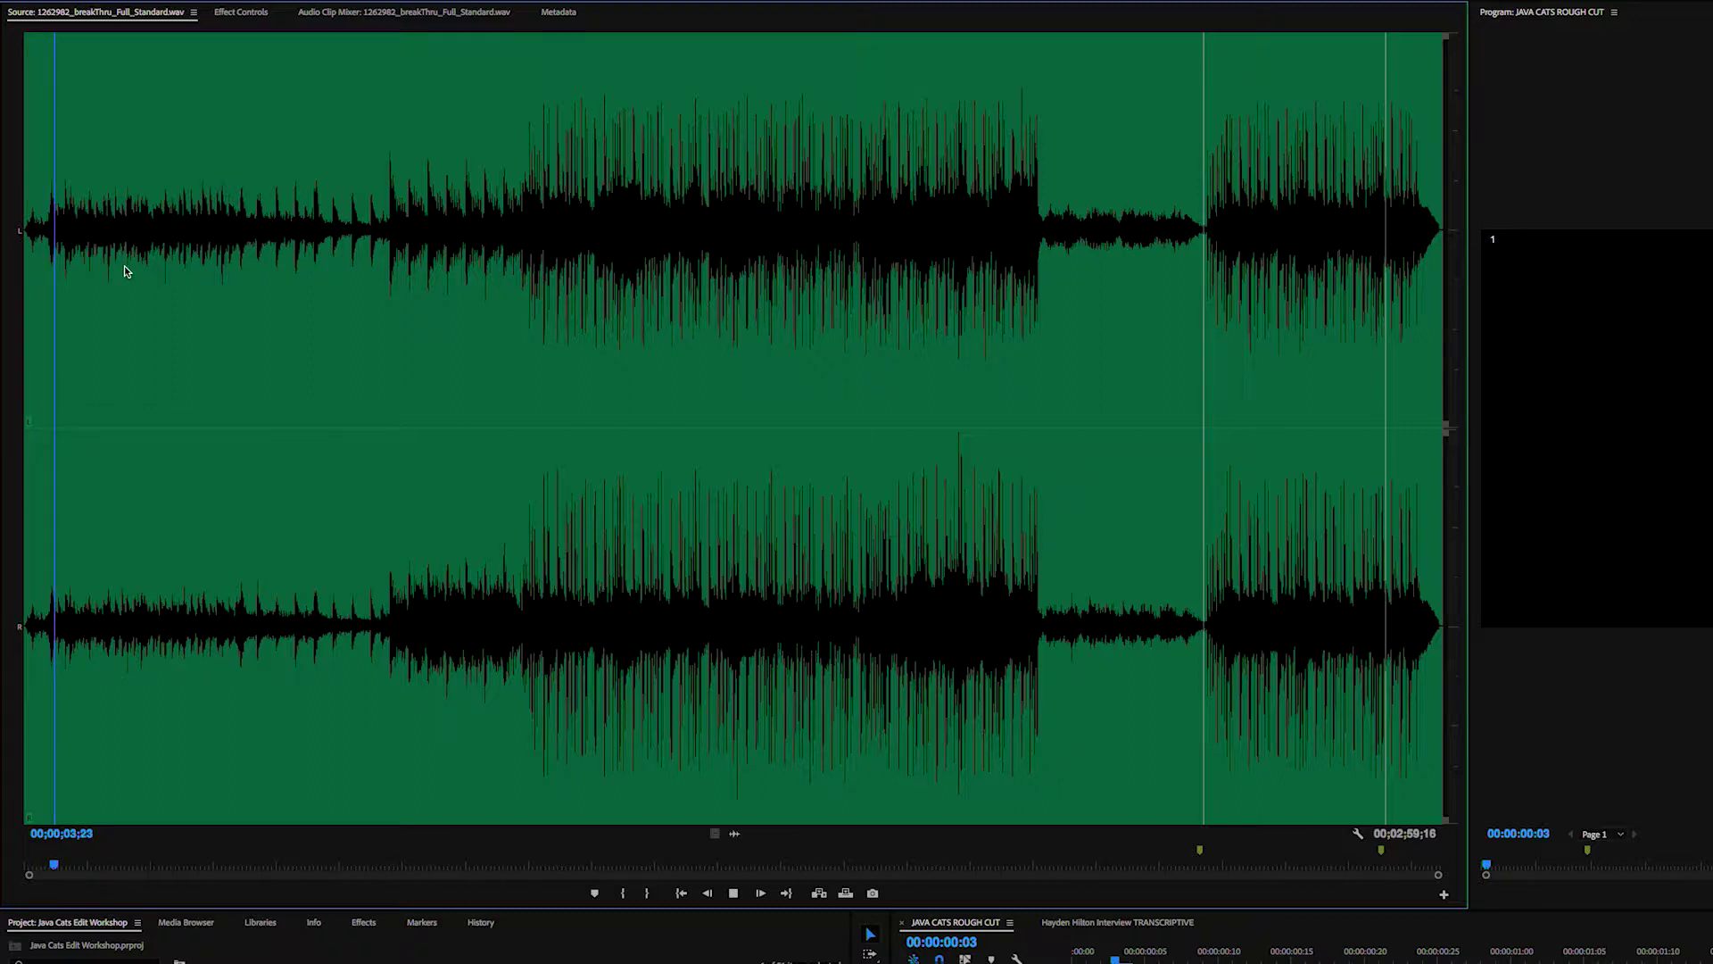
pyautogui.press('space')
# - Preview 1280061_nextStep_Full_Standard.wav and mark an Out point at 00;00;05;22
pyautogui.doubleClick(122, 960)
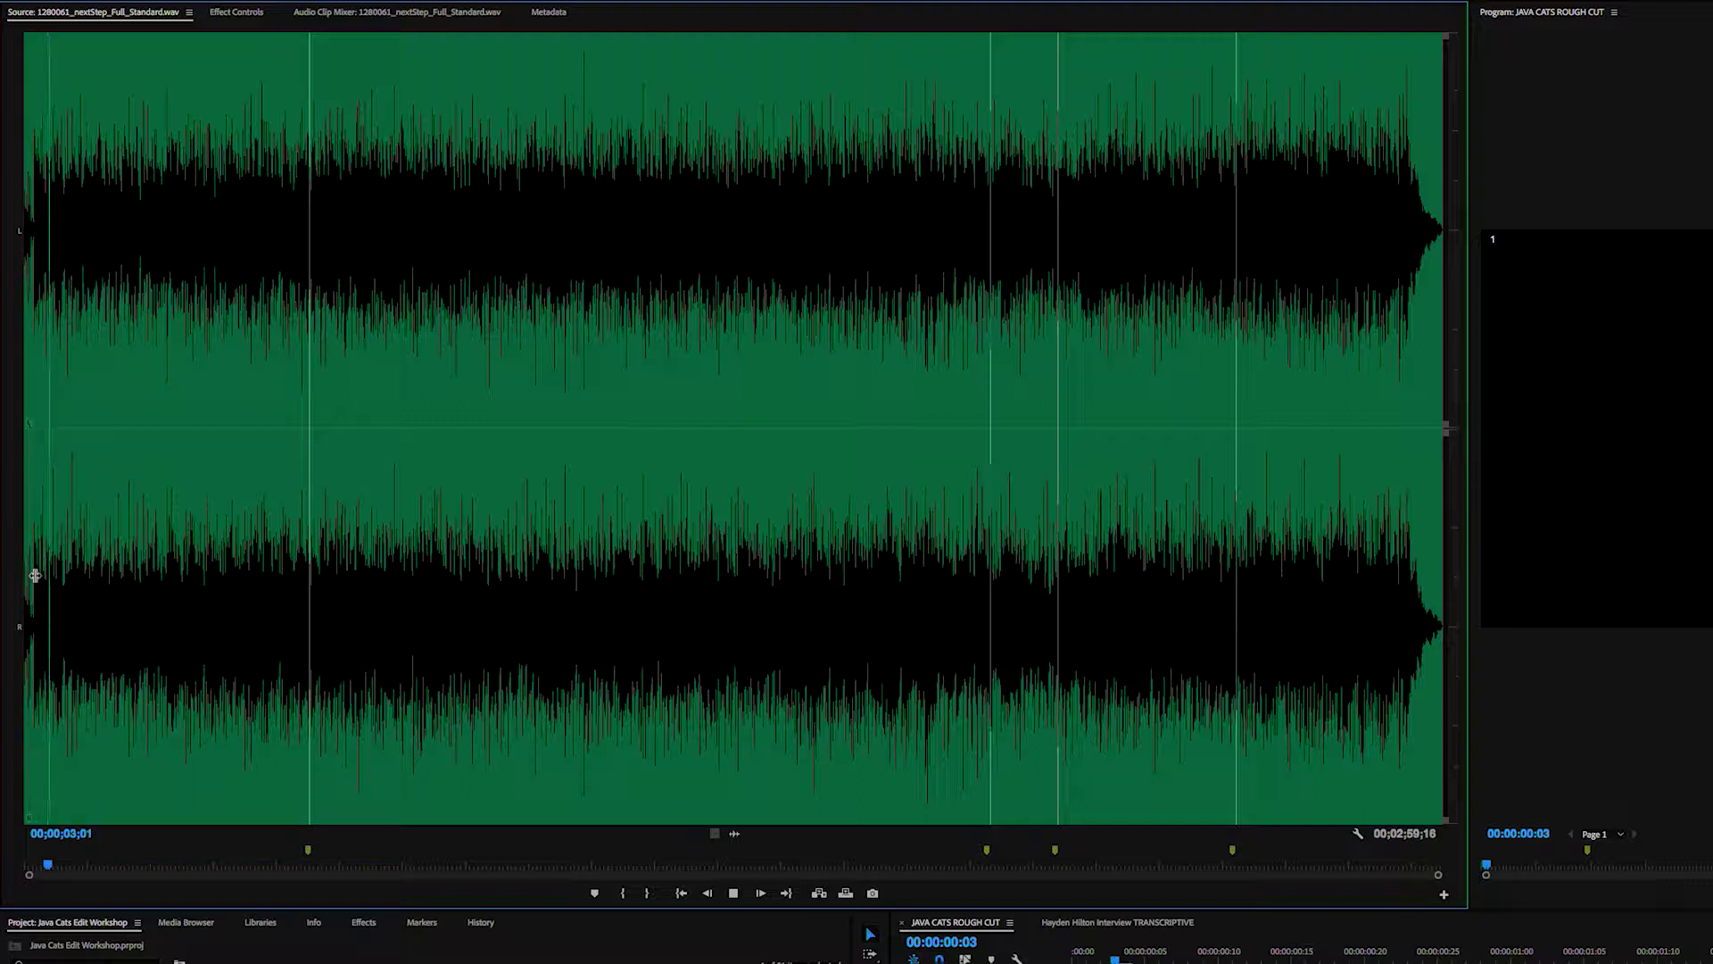
pyautogui.press('space')
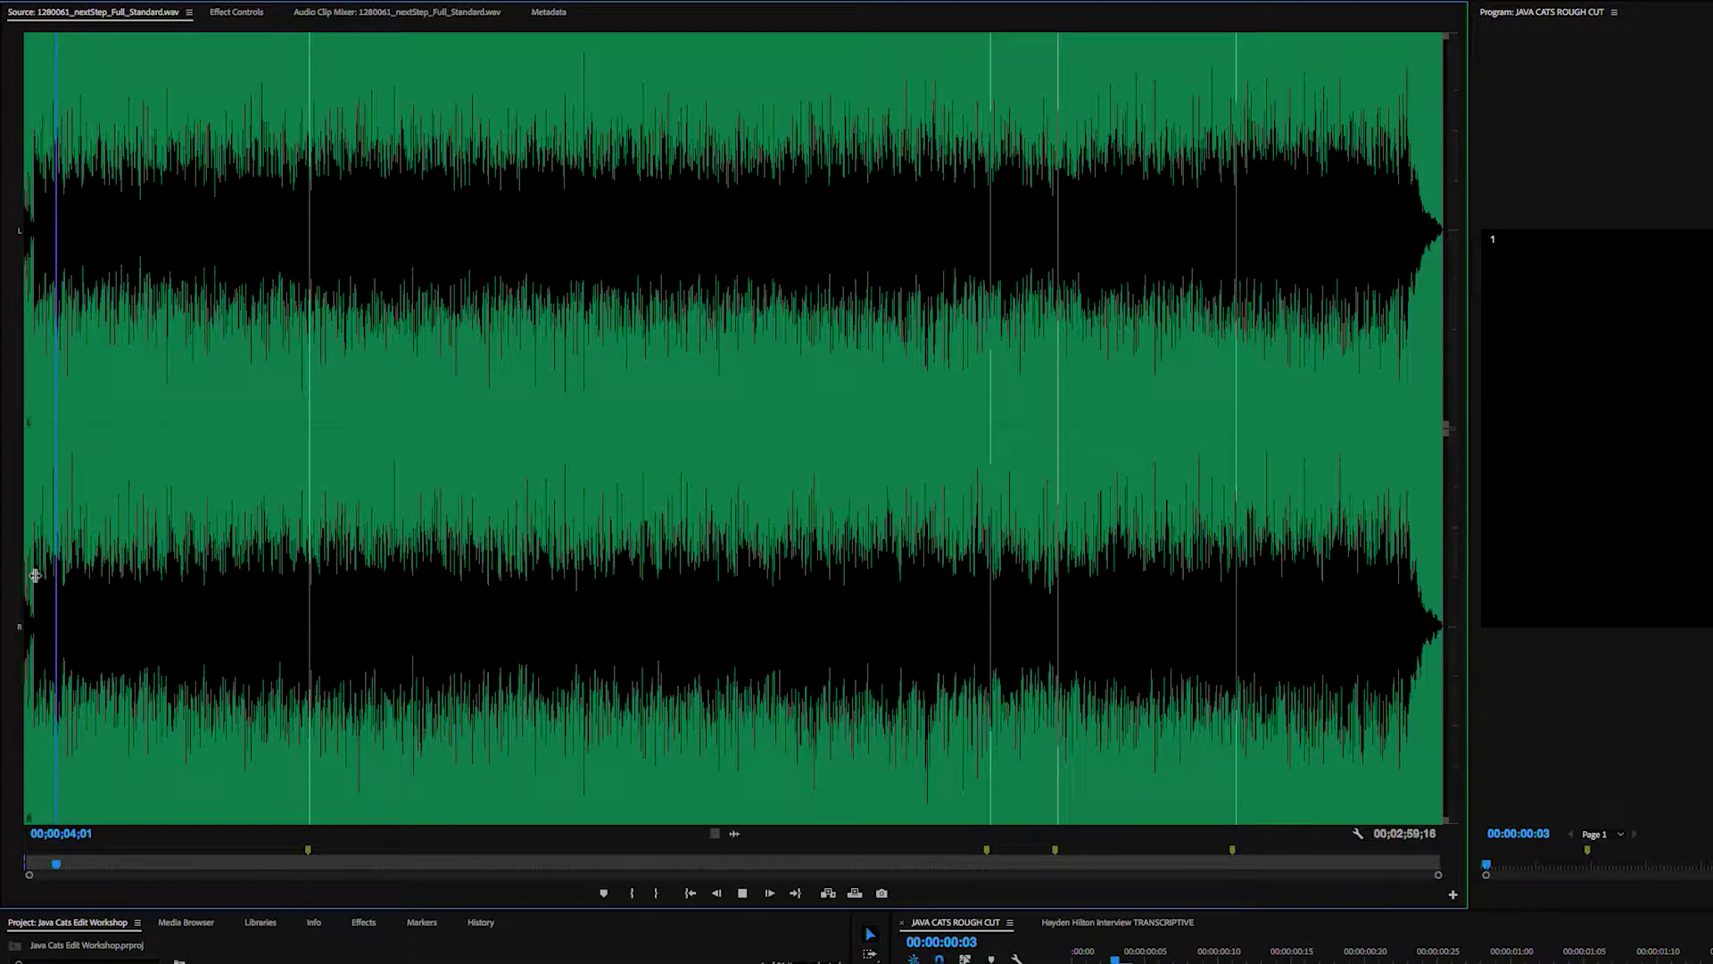
pyautogui.press('o')
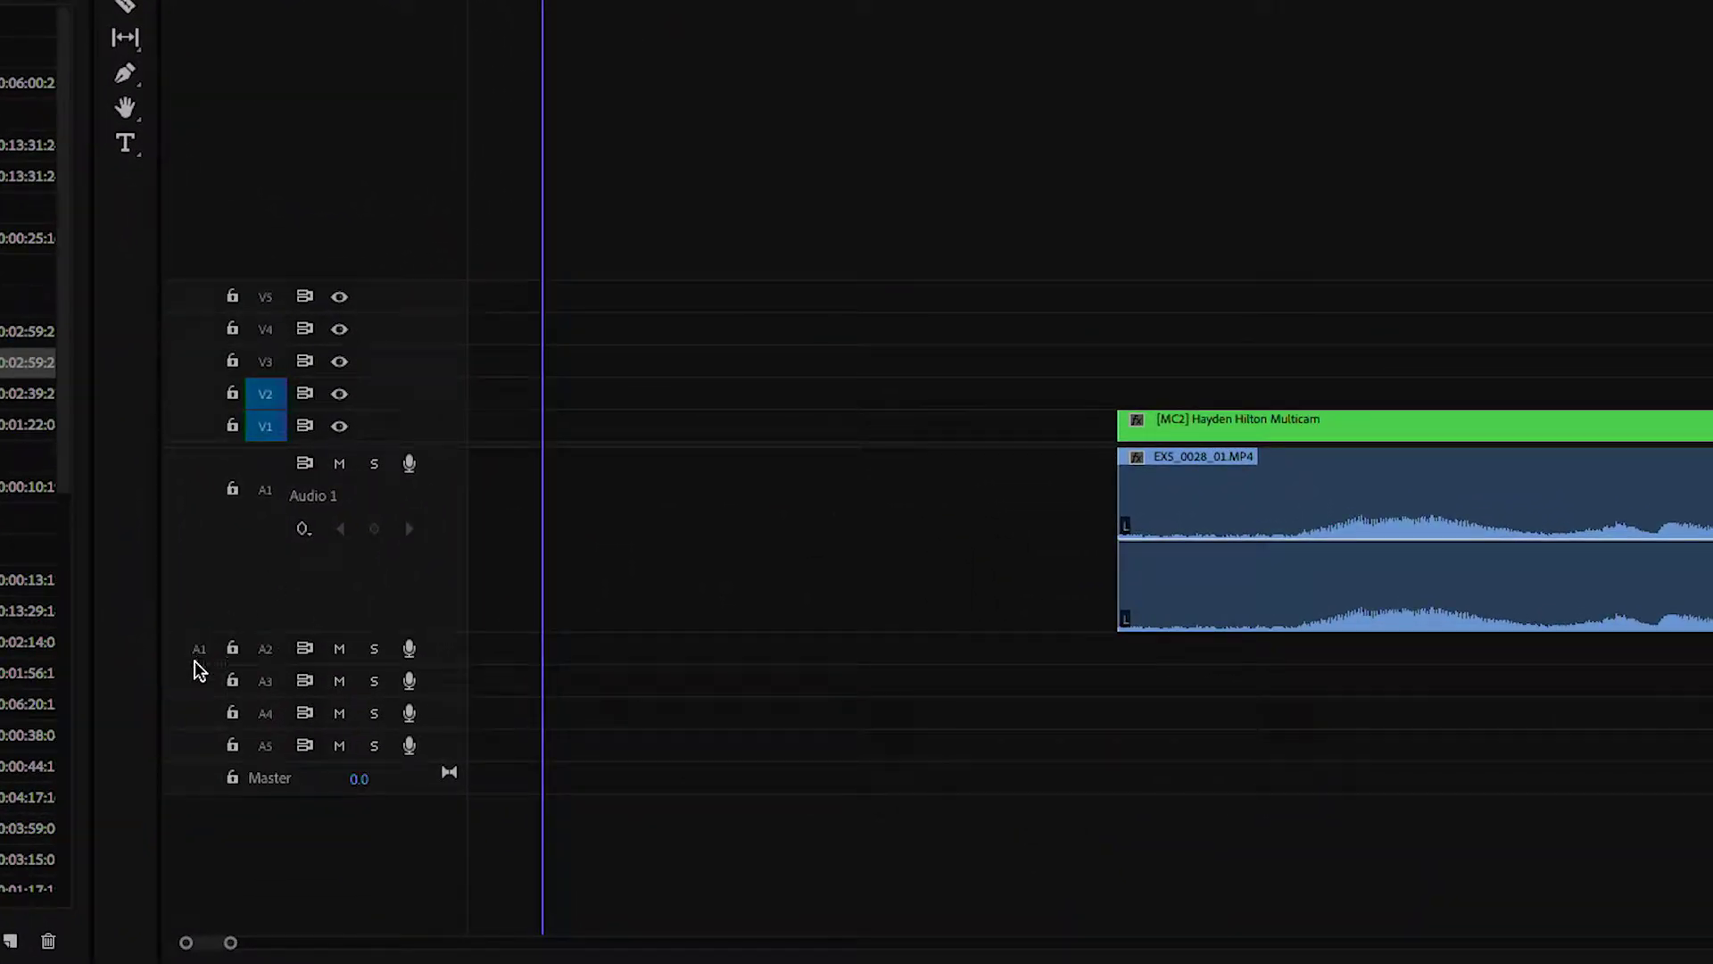
# - Overwrite the marked nextStep music excerpt onto Audio 4 at the sequence start
pyautogui.click(197, 657)
pyautogui.click(196, 719)
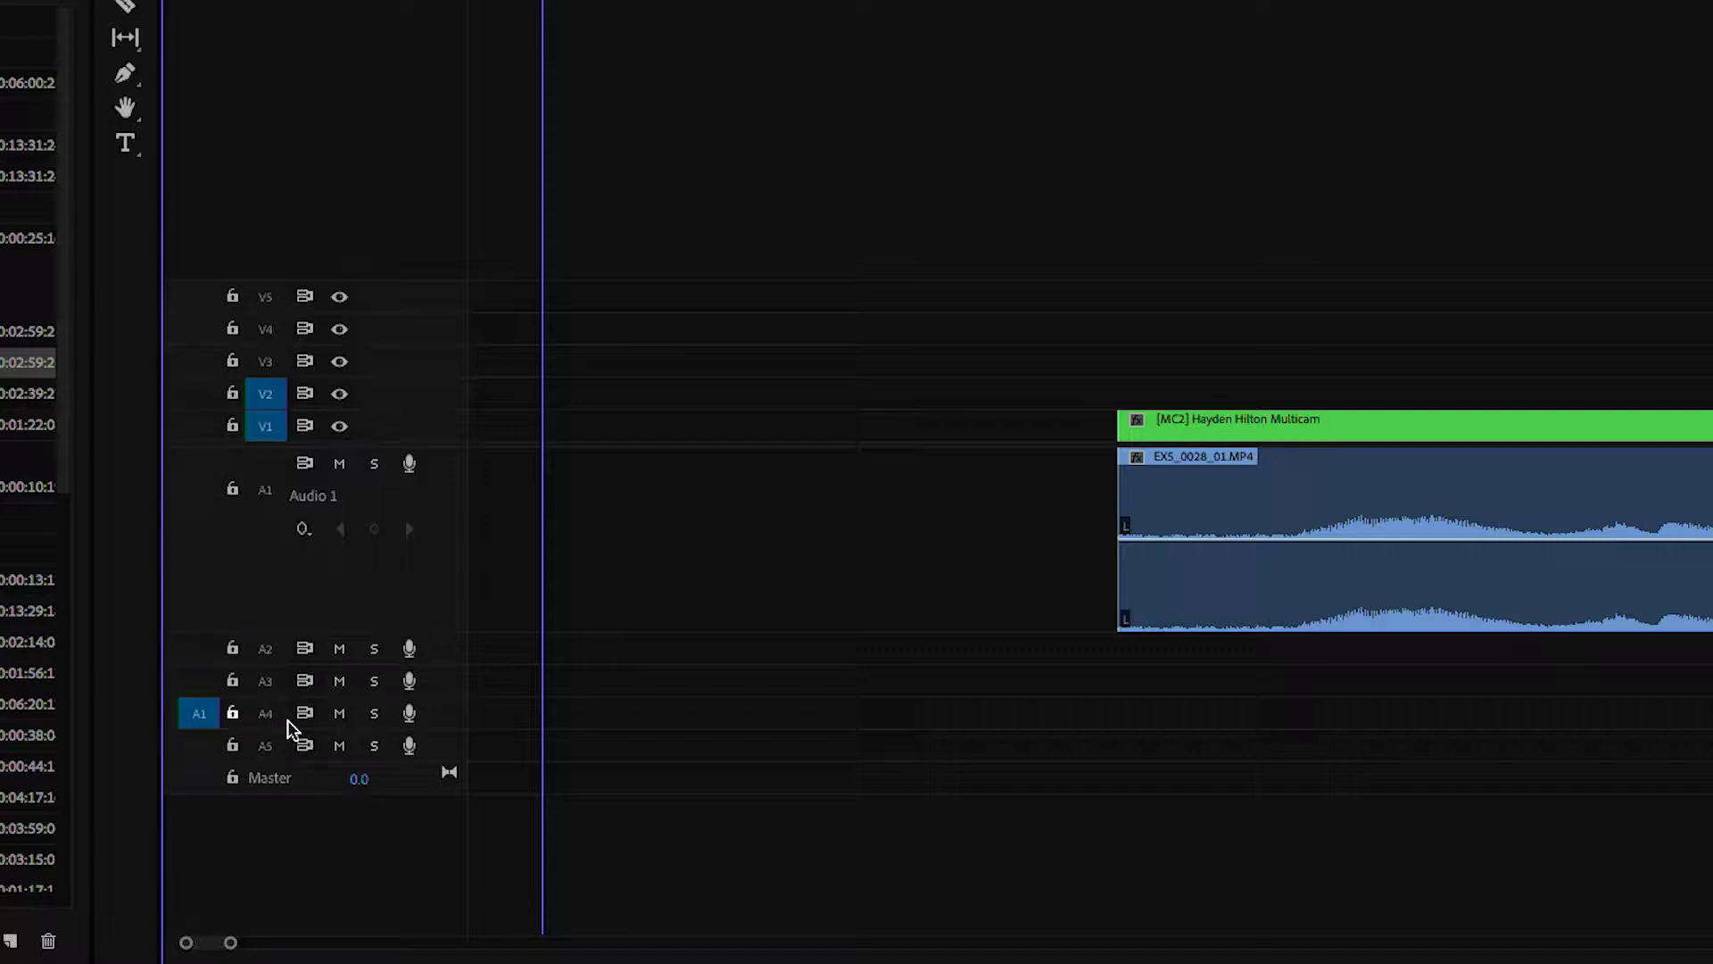
pyautogui.doubleClick(450, 722)
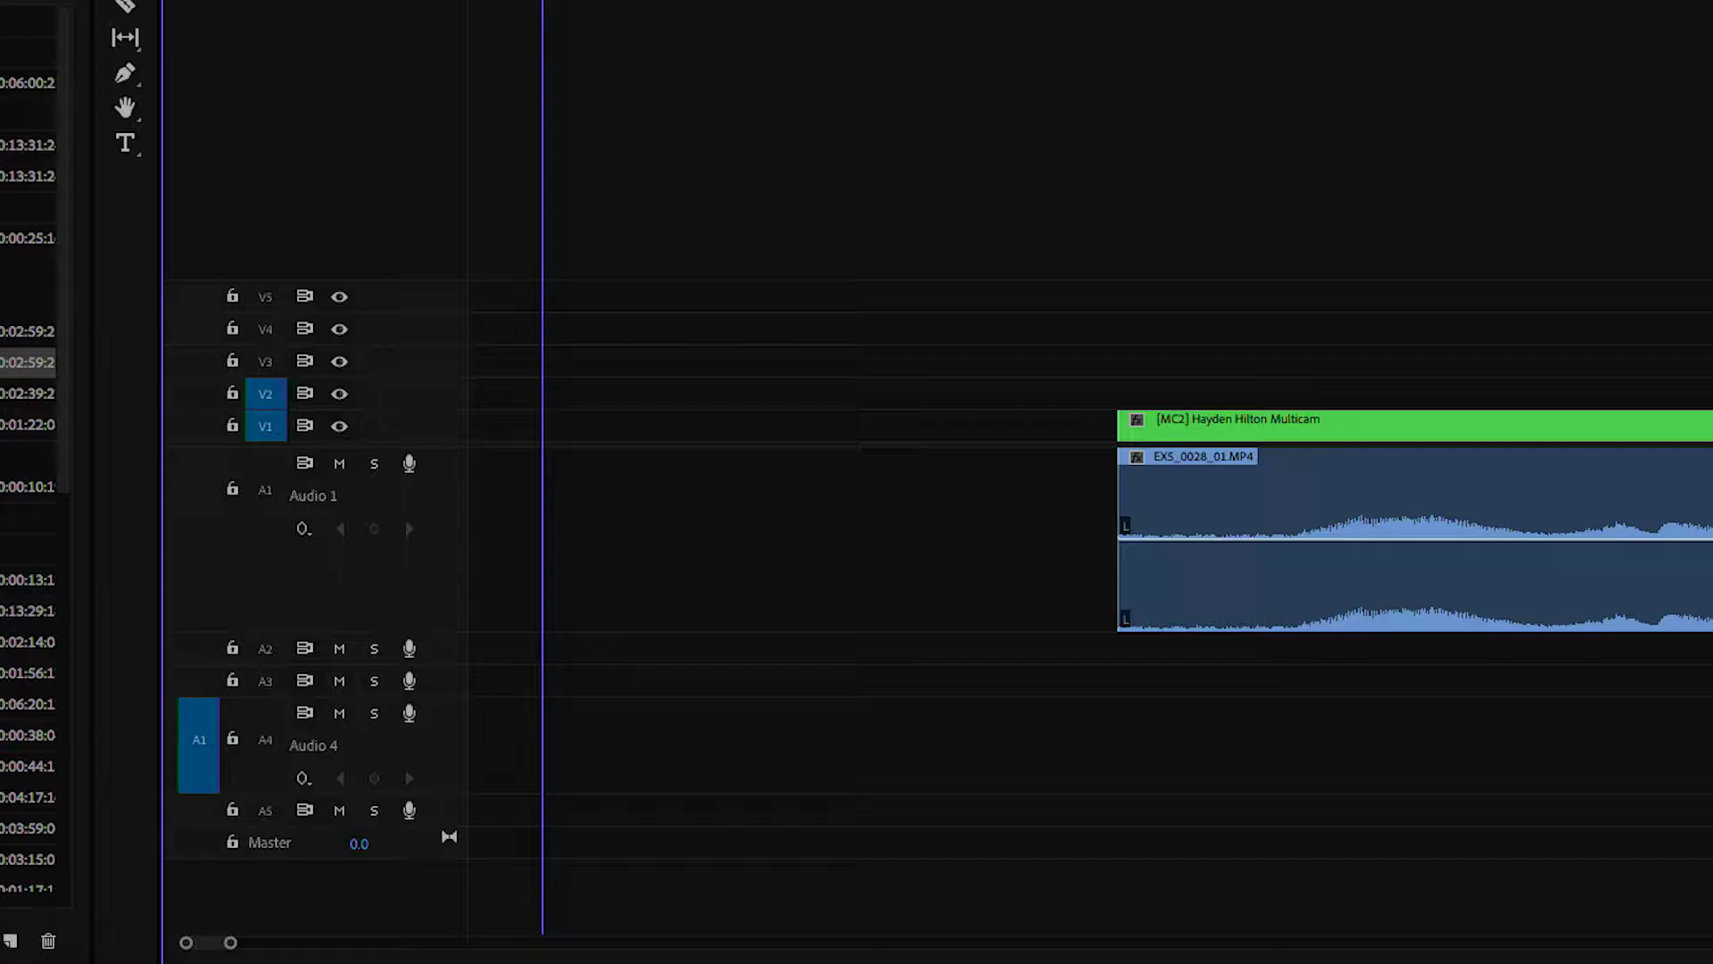
pyautogui.press('Home')
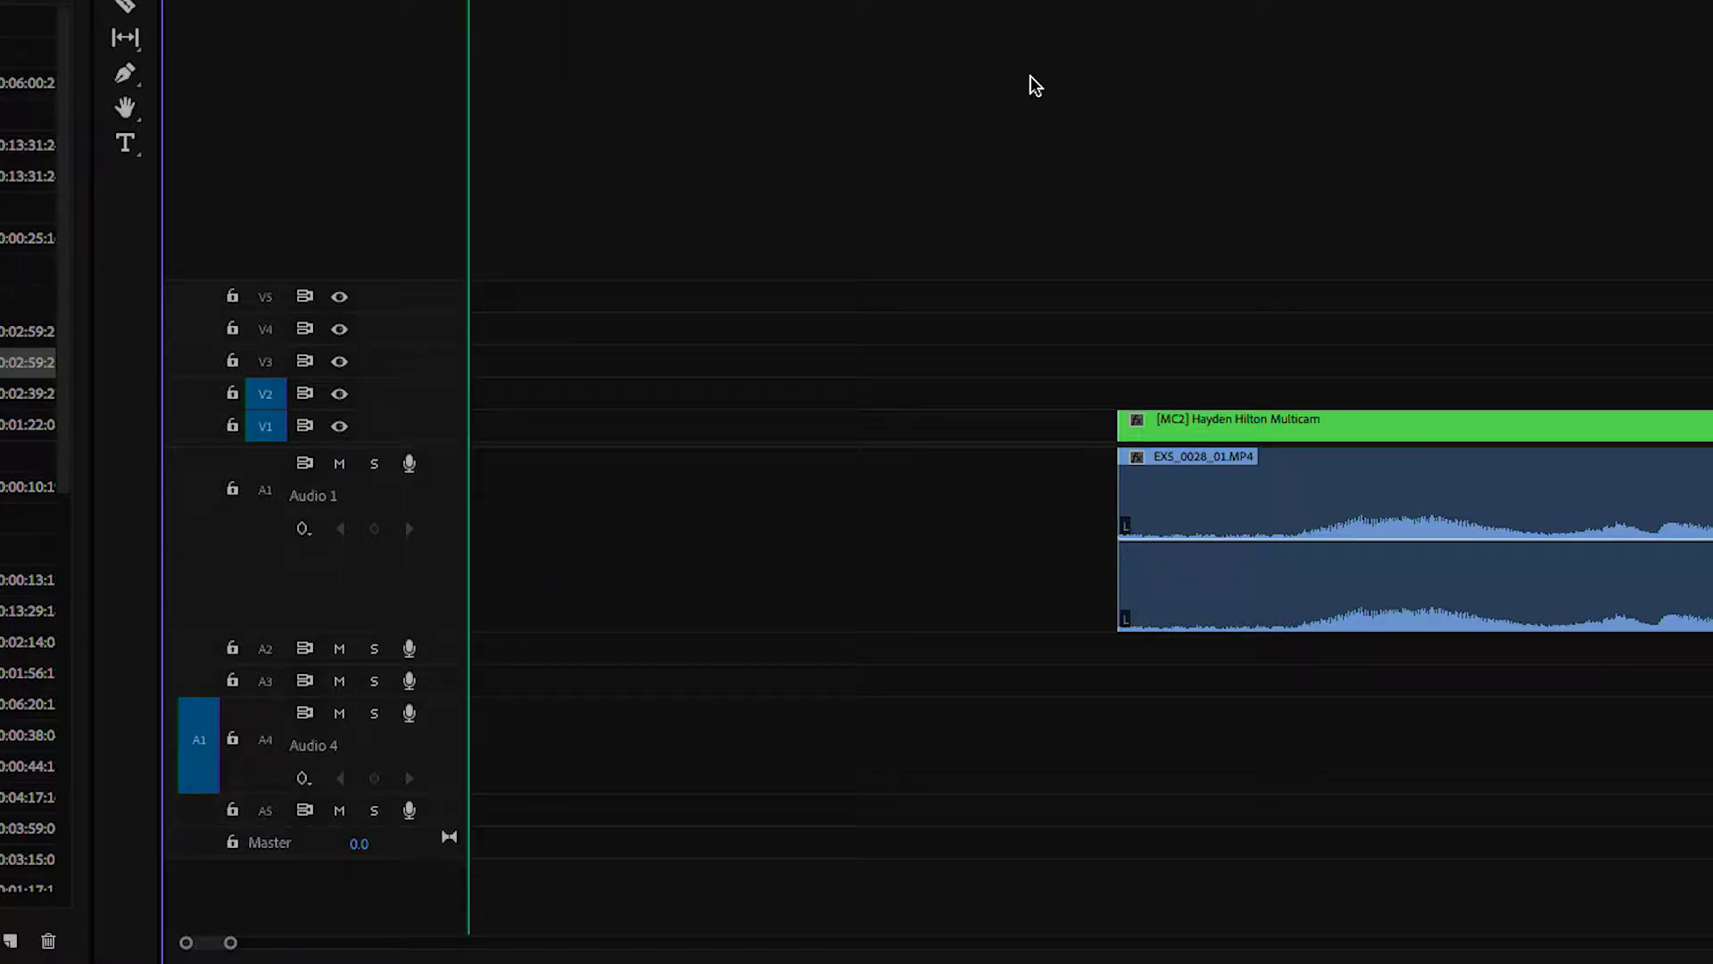
pyautogui.press('.')
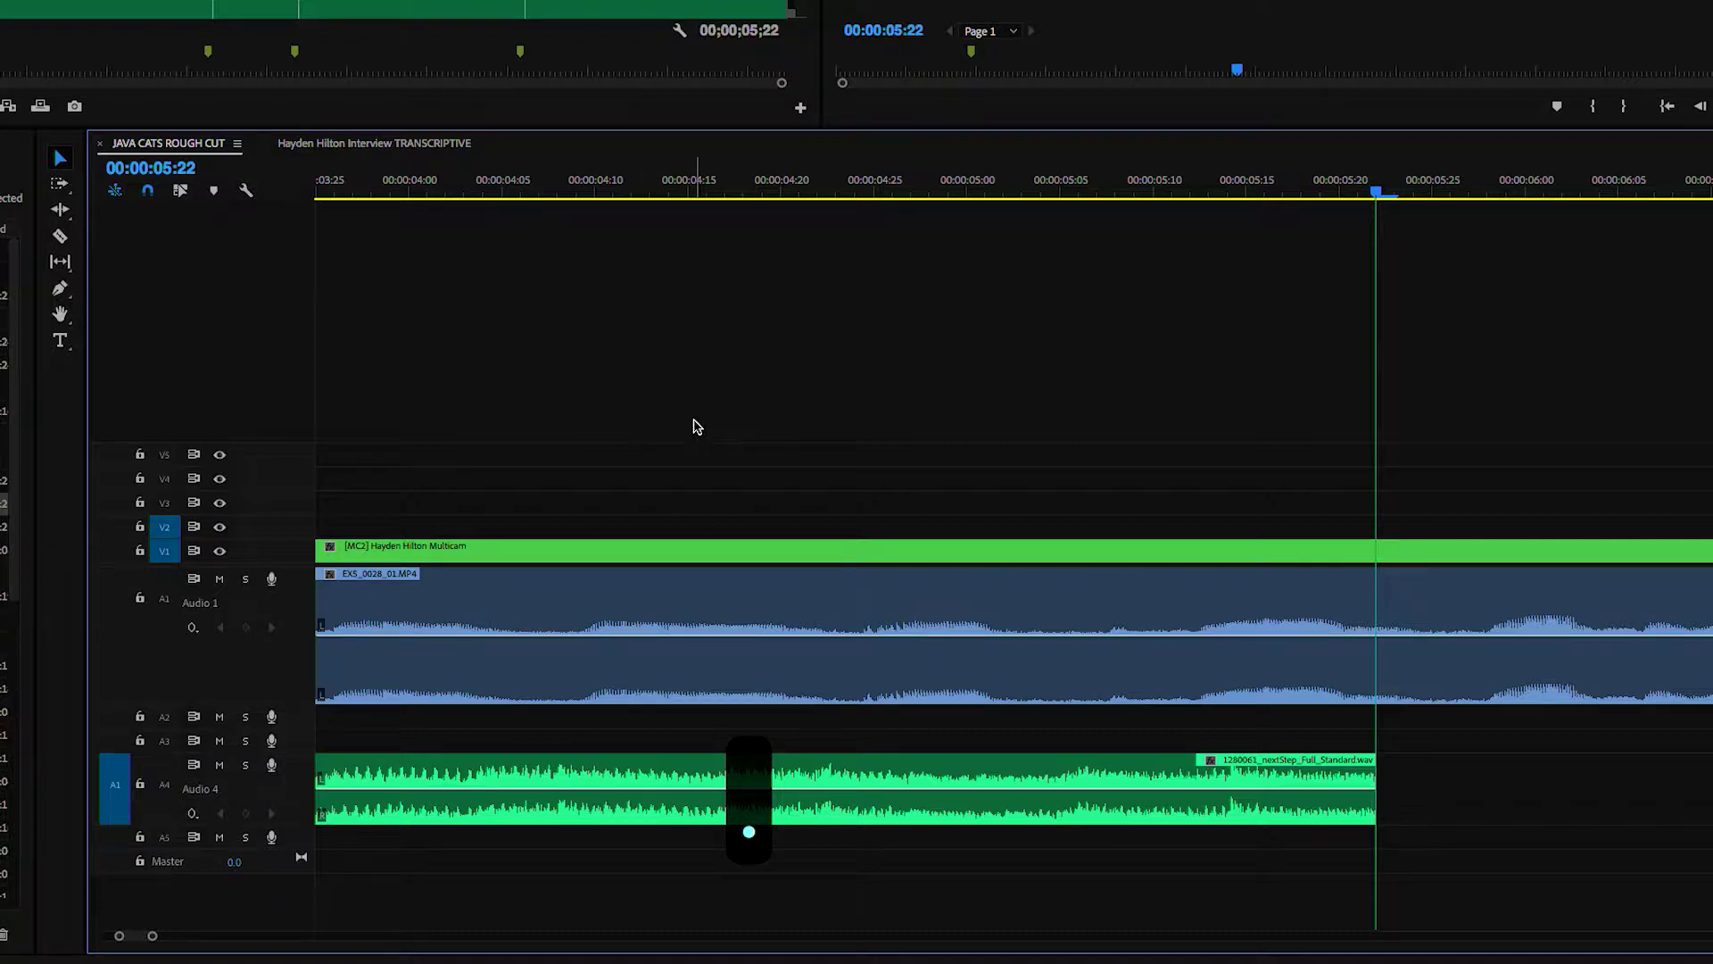
# - Play back, then drag the multicam interview clip and its audio five frames later
pyautogui.press('-')
pyautogui.press('-')
pyautogui.press('-')
pyautogui.press('Home')
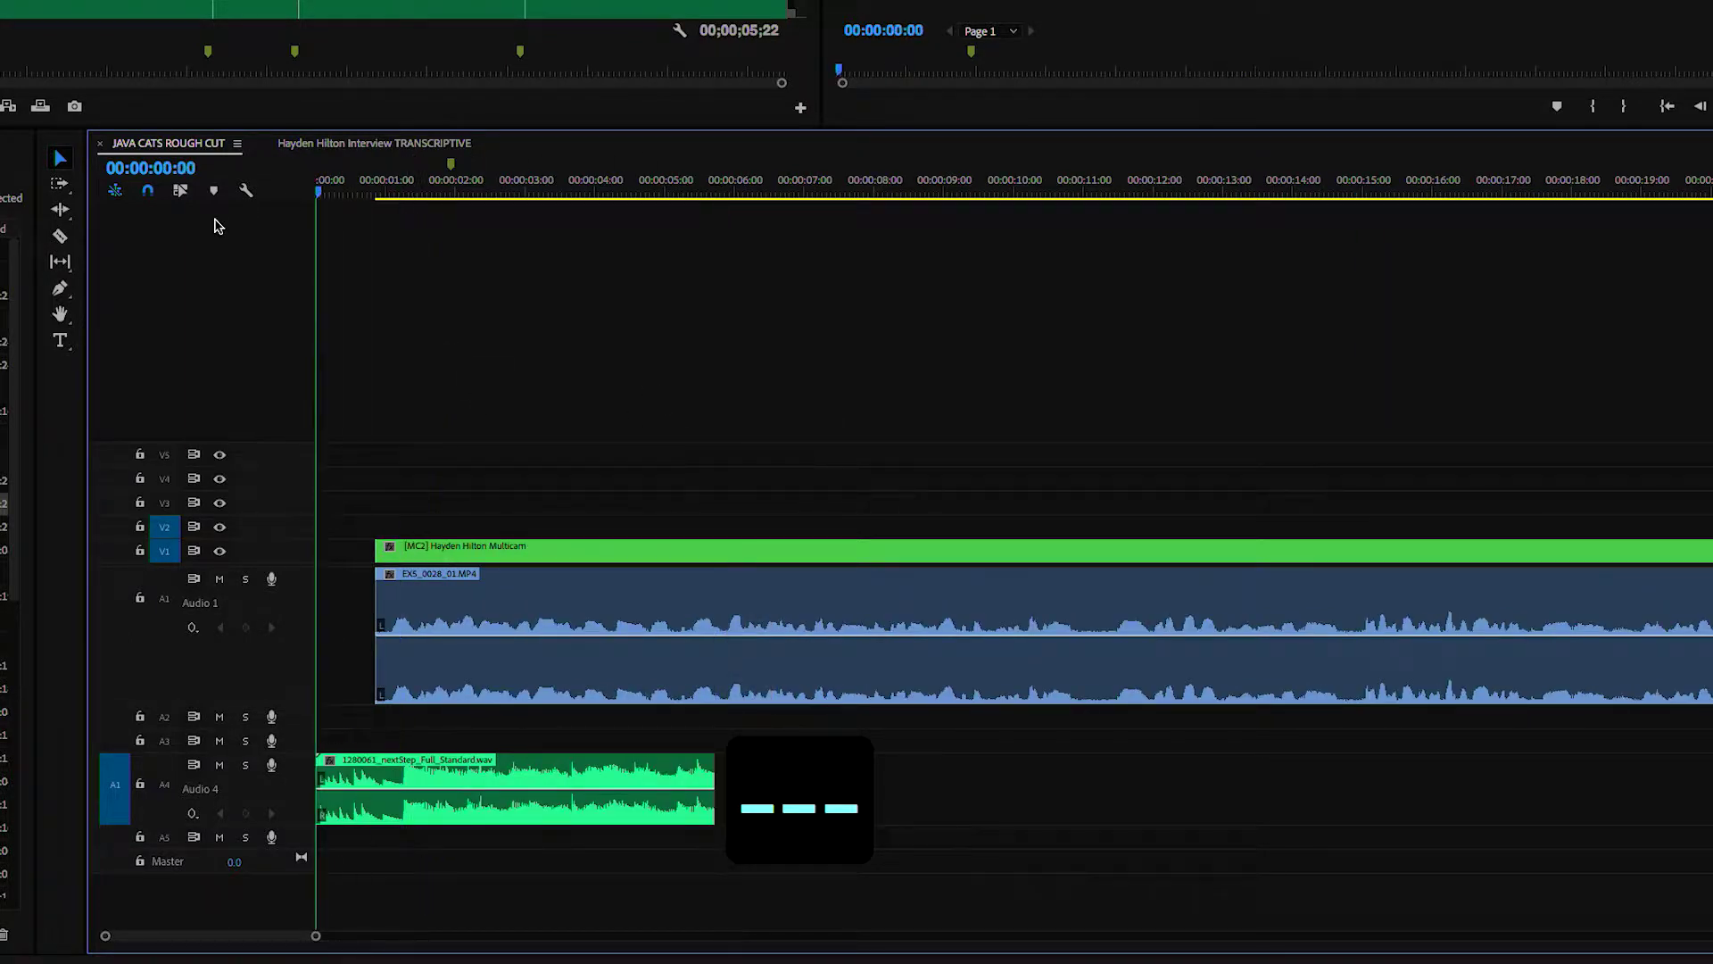
pyautogui.press('space')
pyautogui.press('=')
pyautogui.press('=')
pyautogui.press('space')
pyautogui.moveTo(466, 455); pyautogui.dragTo(656, 591)
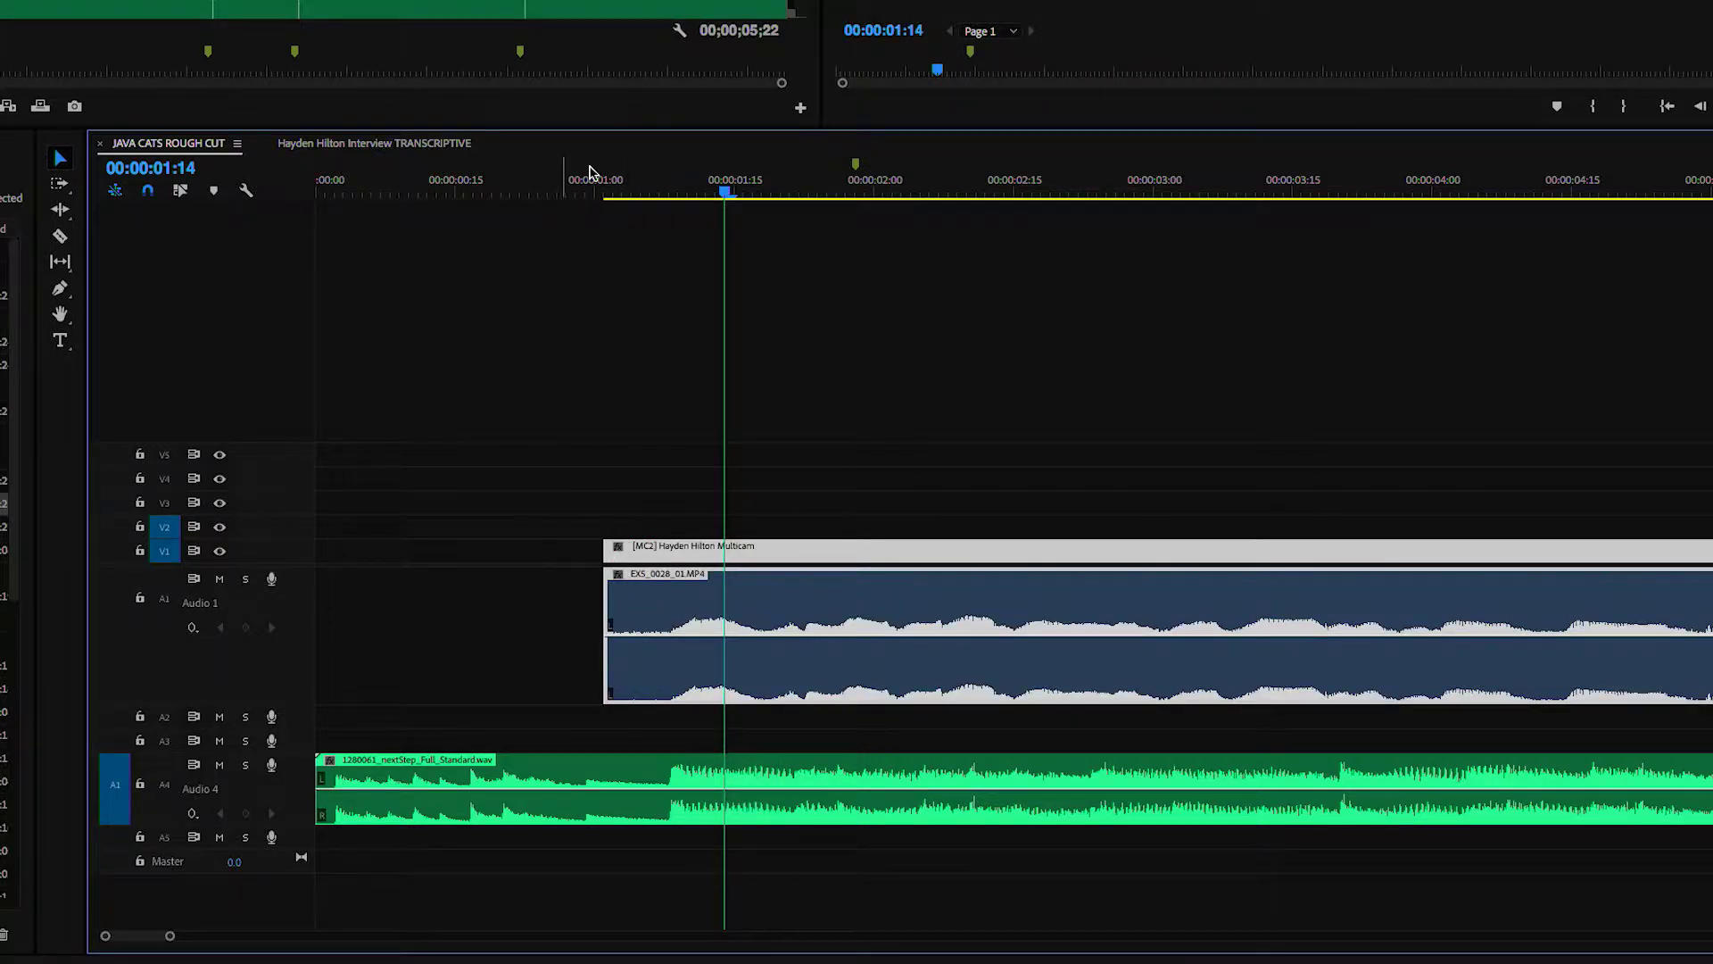
pyautogui.click(531, 192)
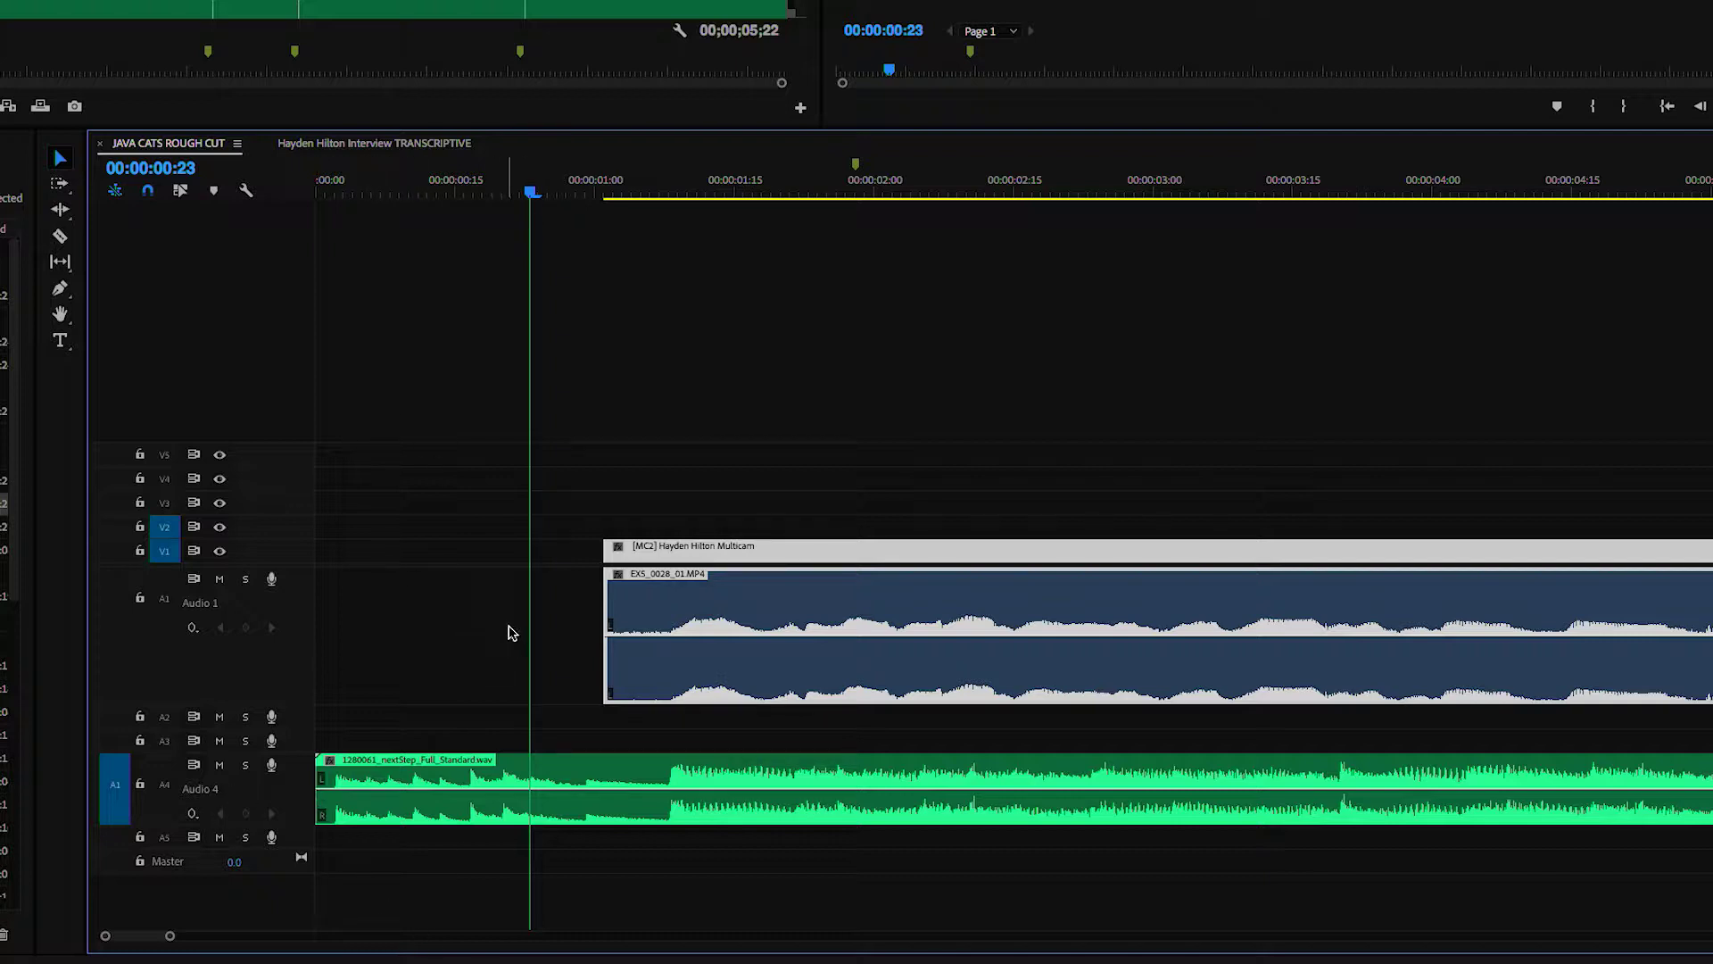
# - Add a music keyframe dip to -25.57 dB at 00:00:01:08 and raise the EX5 interview audio
pyautogui.press('p')
pyautogui.click(644, 799)
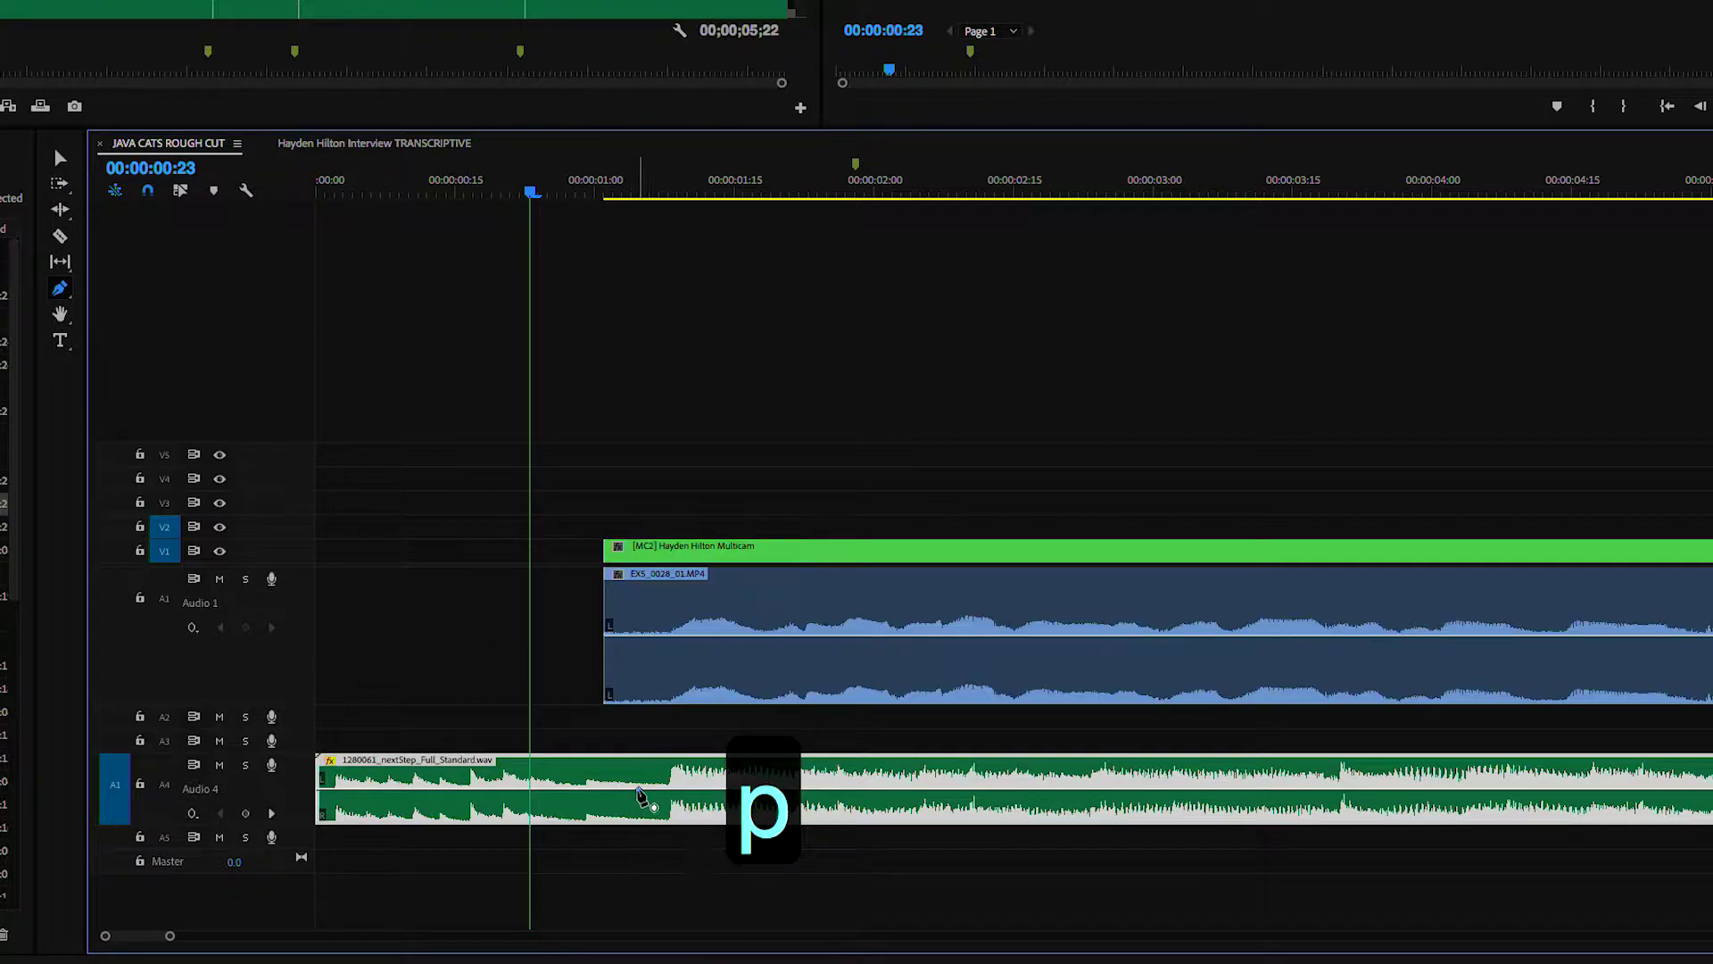
pyautogui.moveTo(665, 797); pyautogui.dragTo(669, 818)
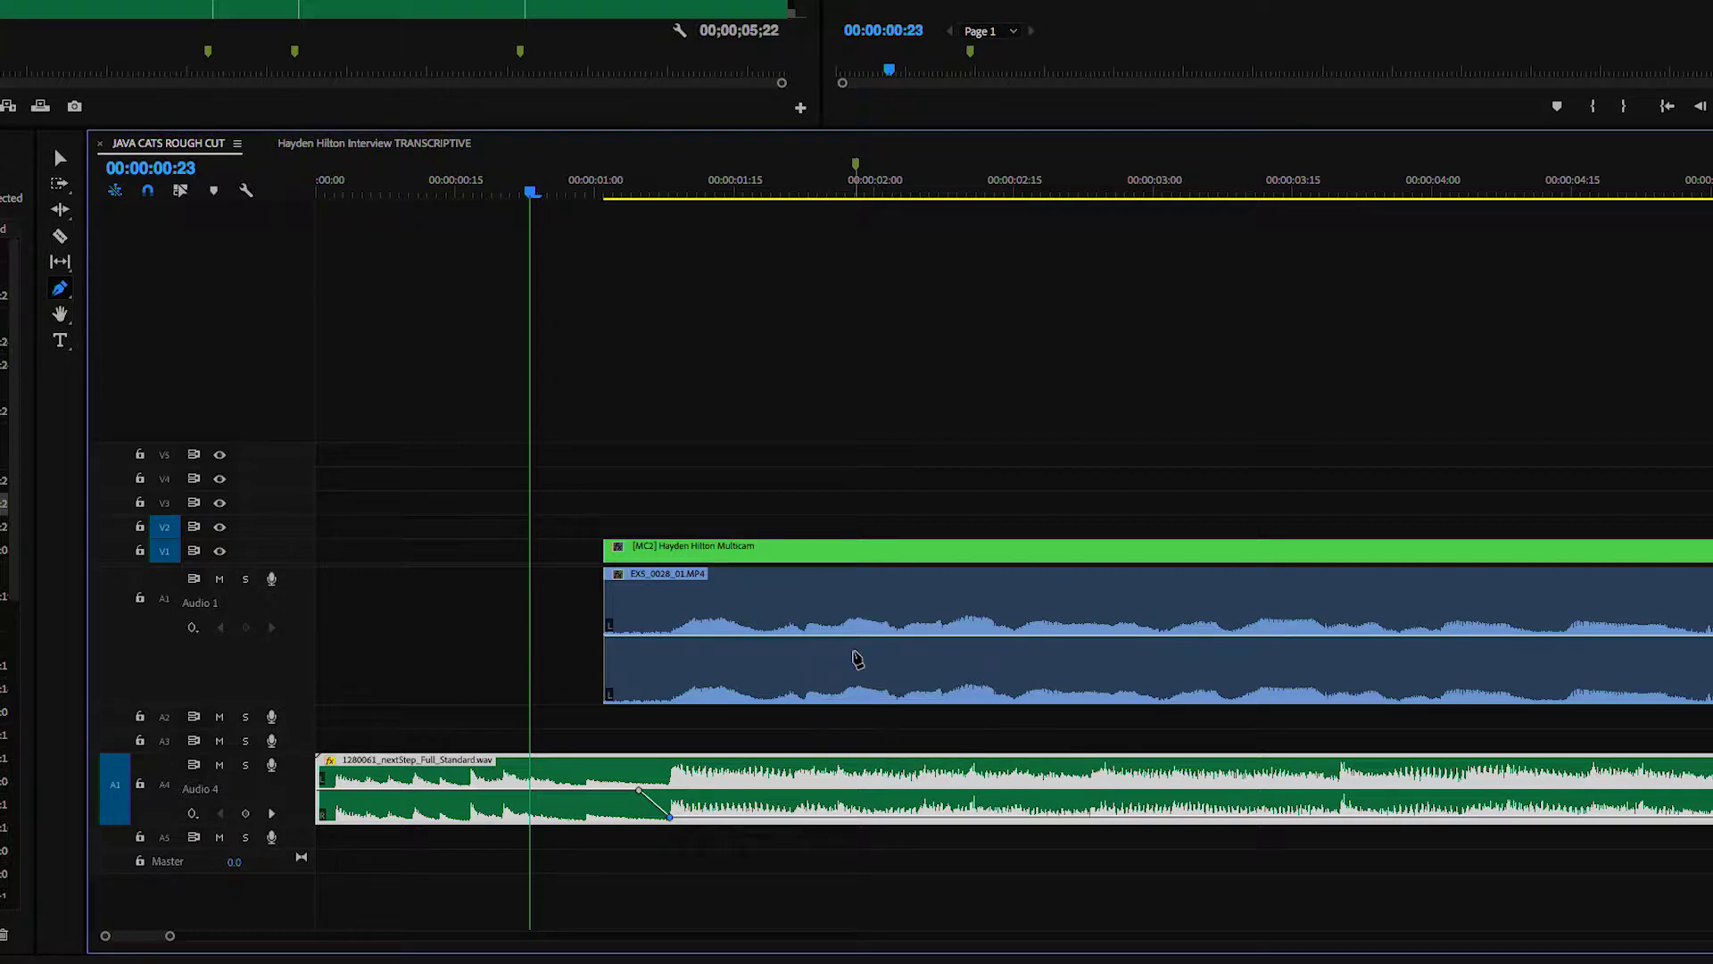
pyautogui.press('v')
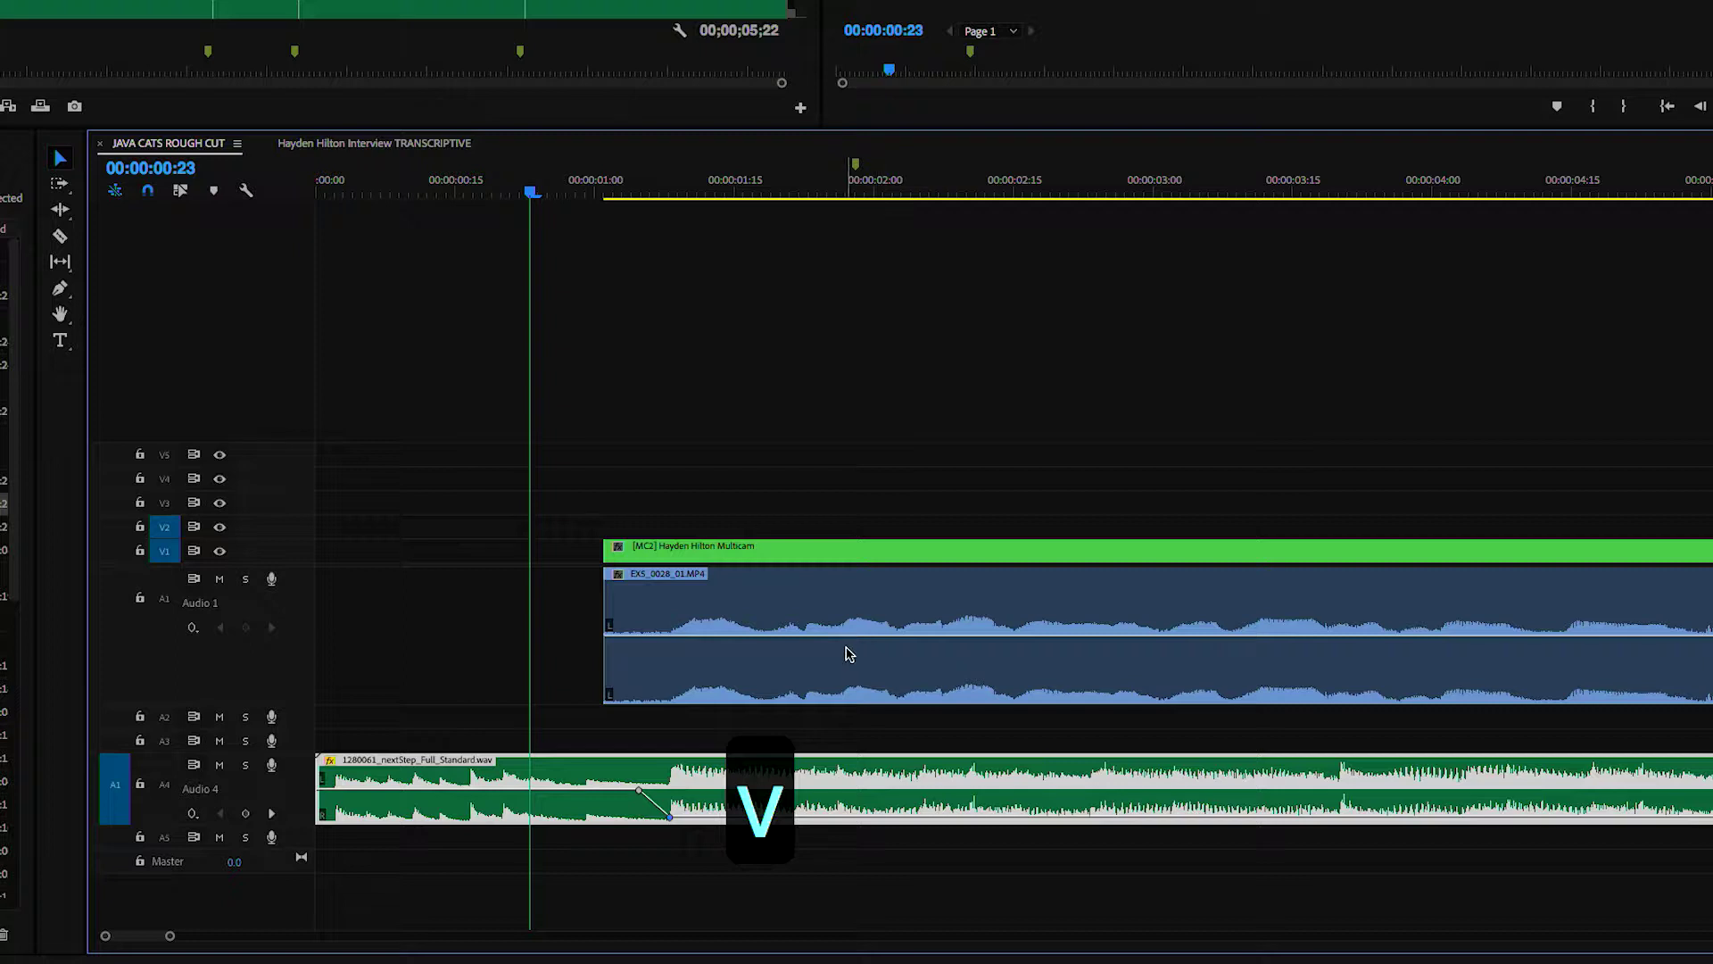
pyautogui.moveTo(853, 641); pyautogui.dragTo(855, 608)
# - Set the music to -10.50 dB, then after listening lower it to -21.13 dB
pyautogui.press('space')
pyautogui.press('space')
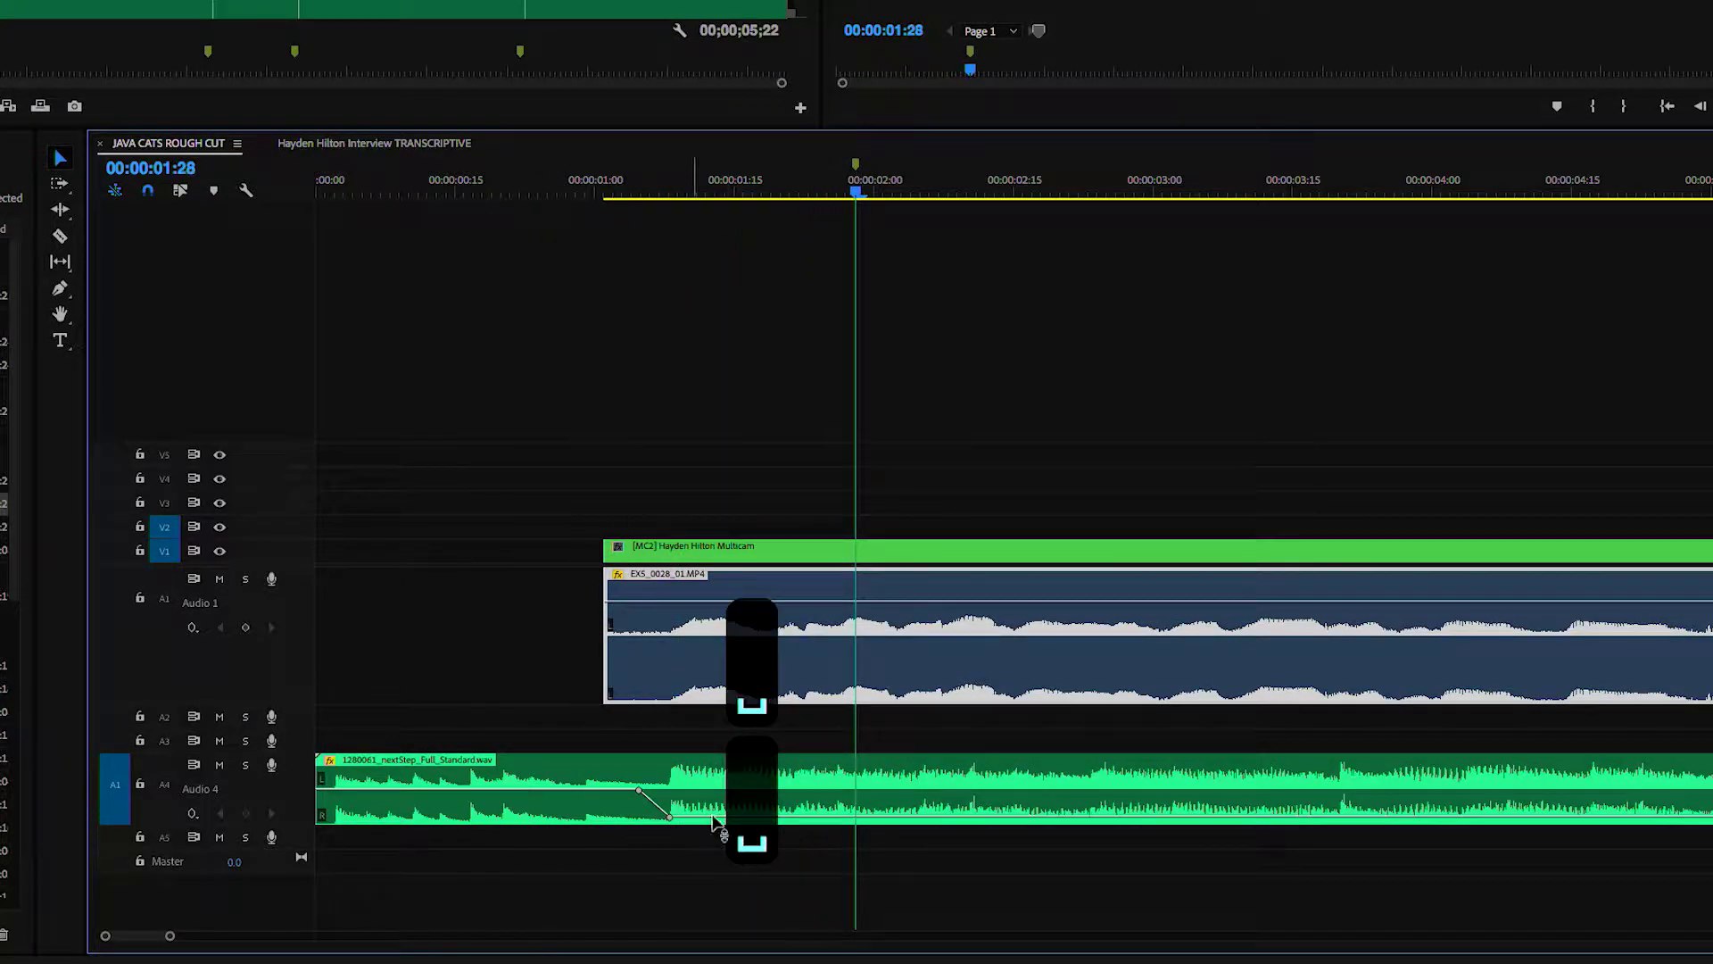
pyautogui.moveTo(873, 819); pyautogui.dragTo(880, 815)
pyautogui.press('space')
pyautogui.press('space')
pyautogui.click(548, 191)
pyautogui.press('space')
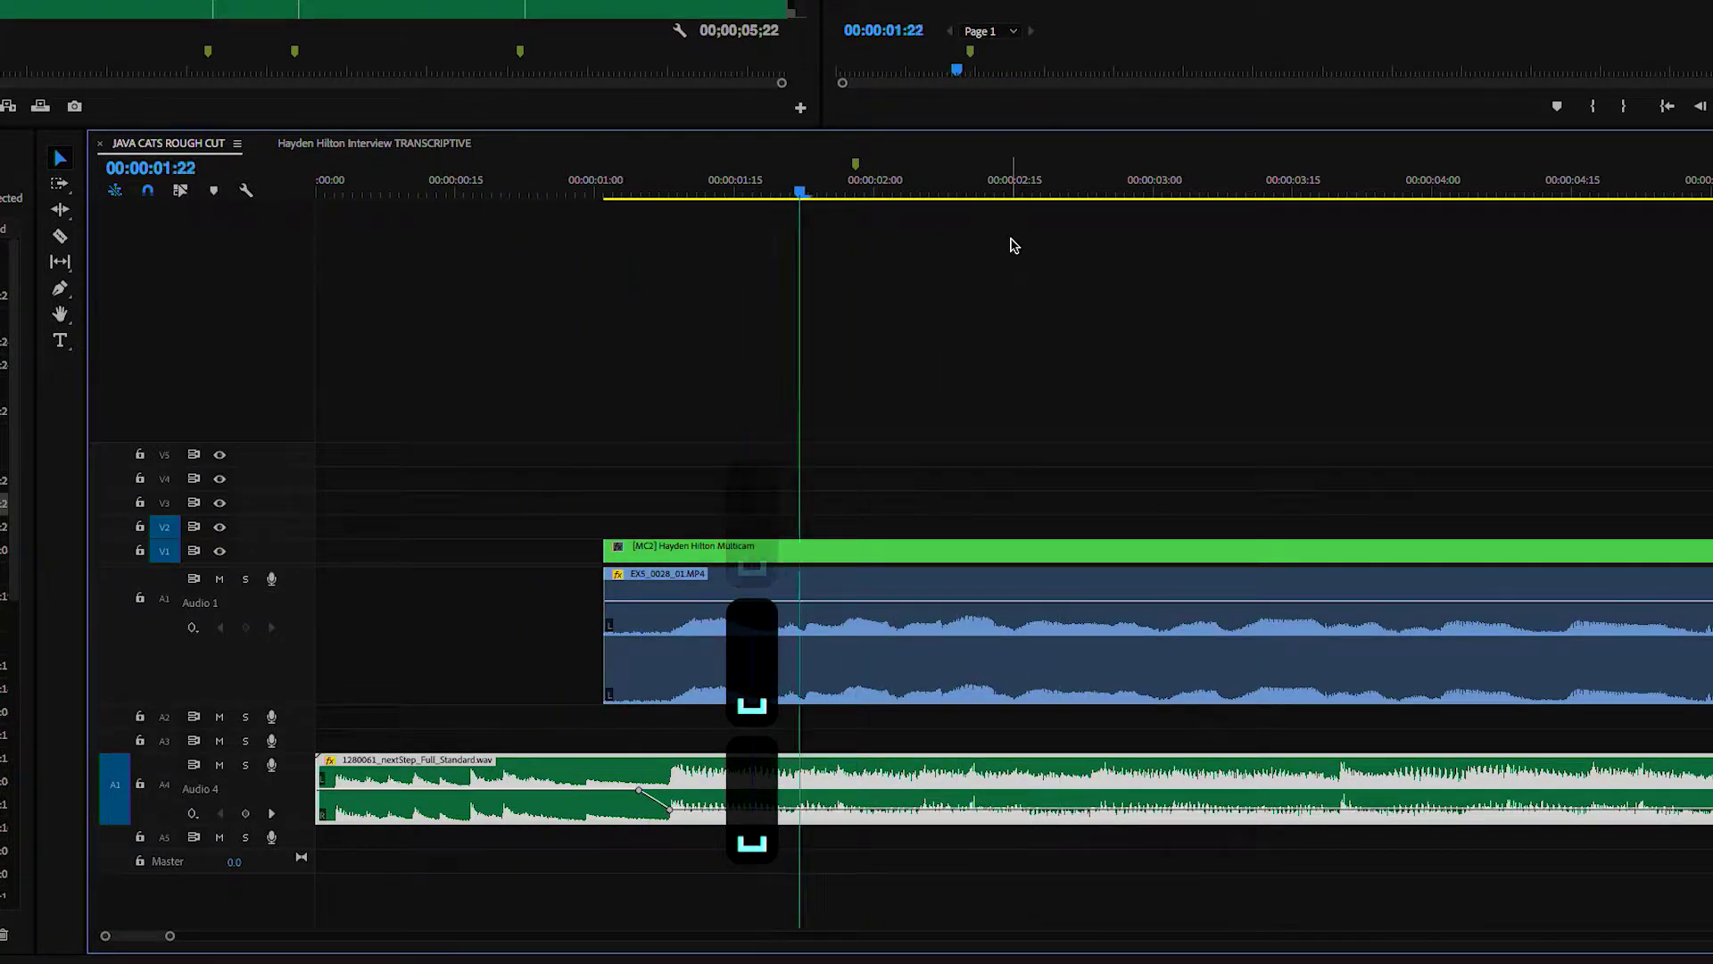
pyautogui.press('space')
pyautogui.press('space')
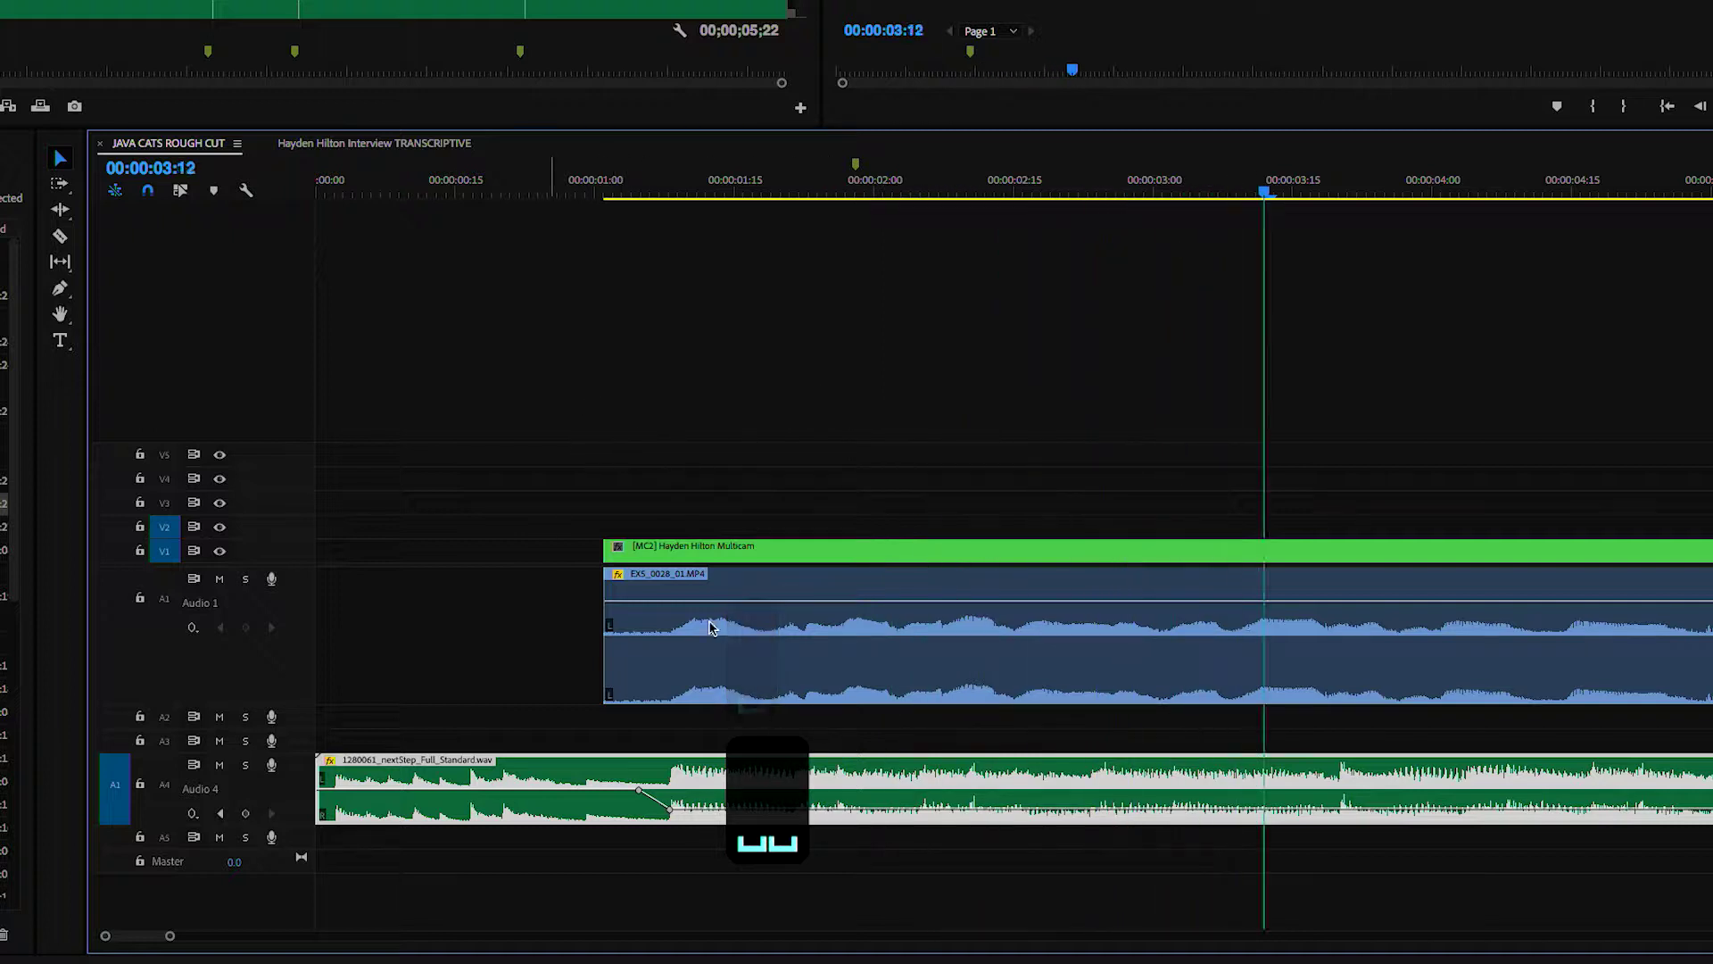
pyautogui.press('-')
pyautogui.press('-')
pyautogui.press('space')
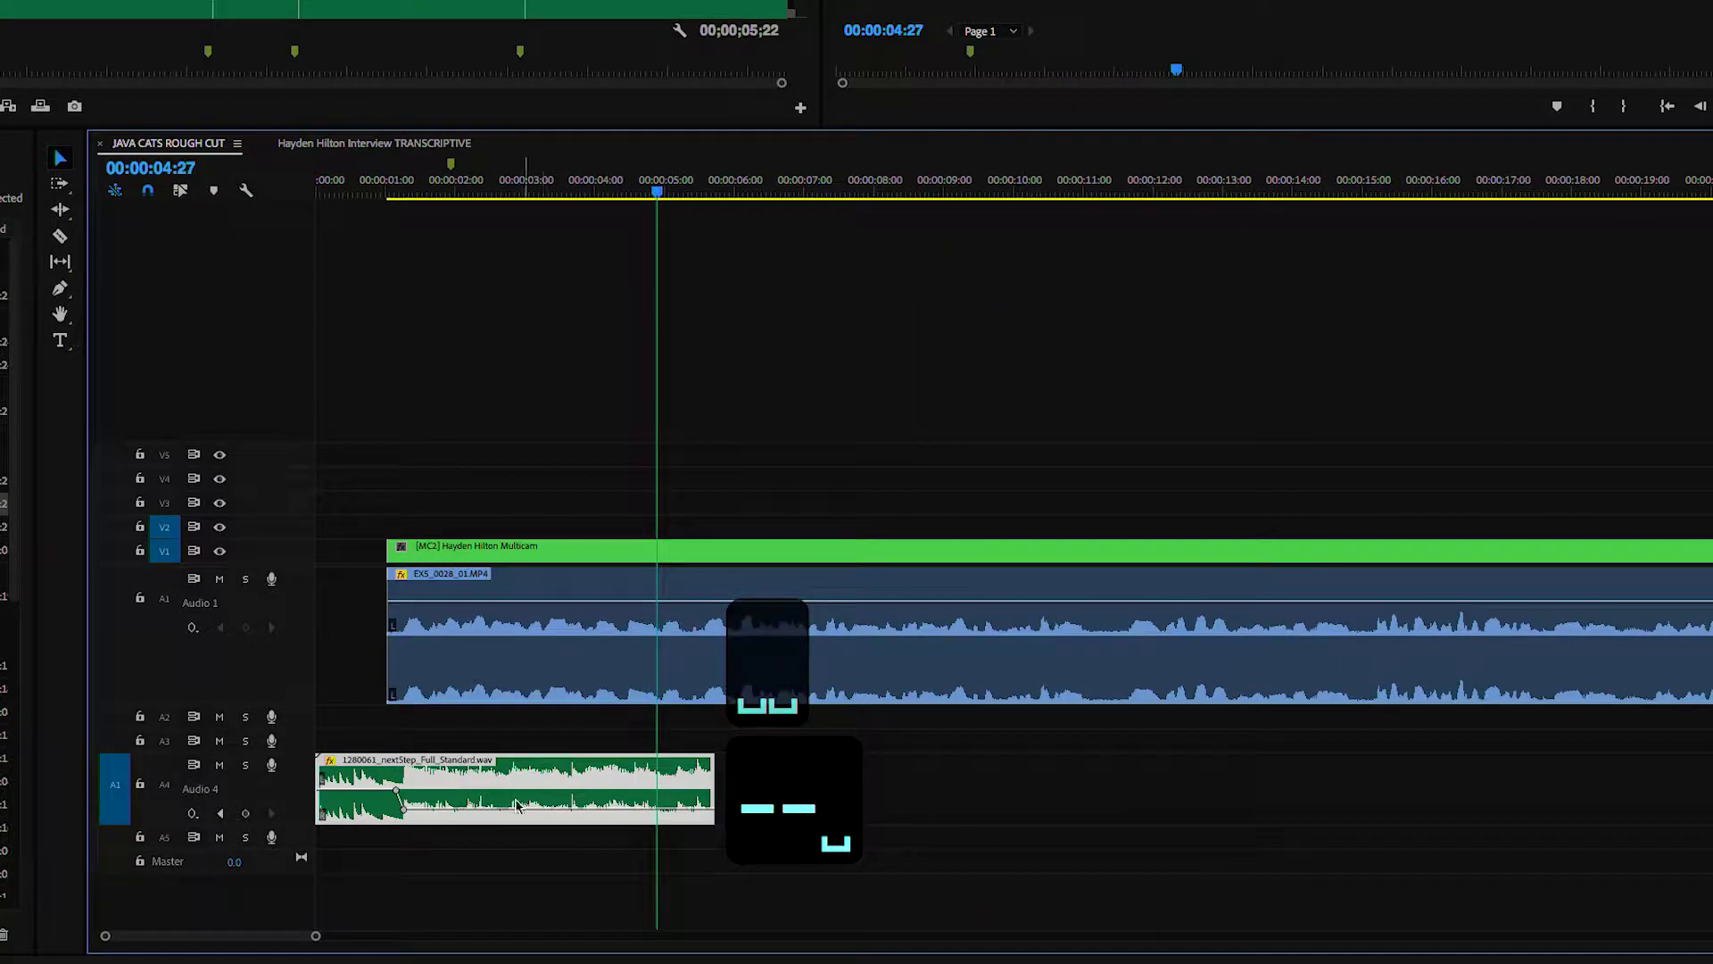
pyautogui.moveTo(518, 819); pyautogui.dragTo(522, 834)
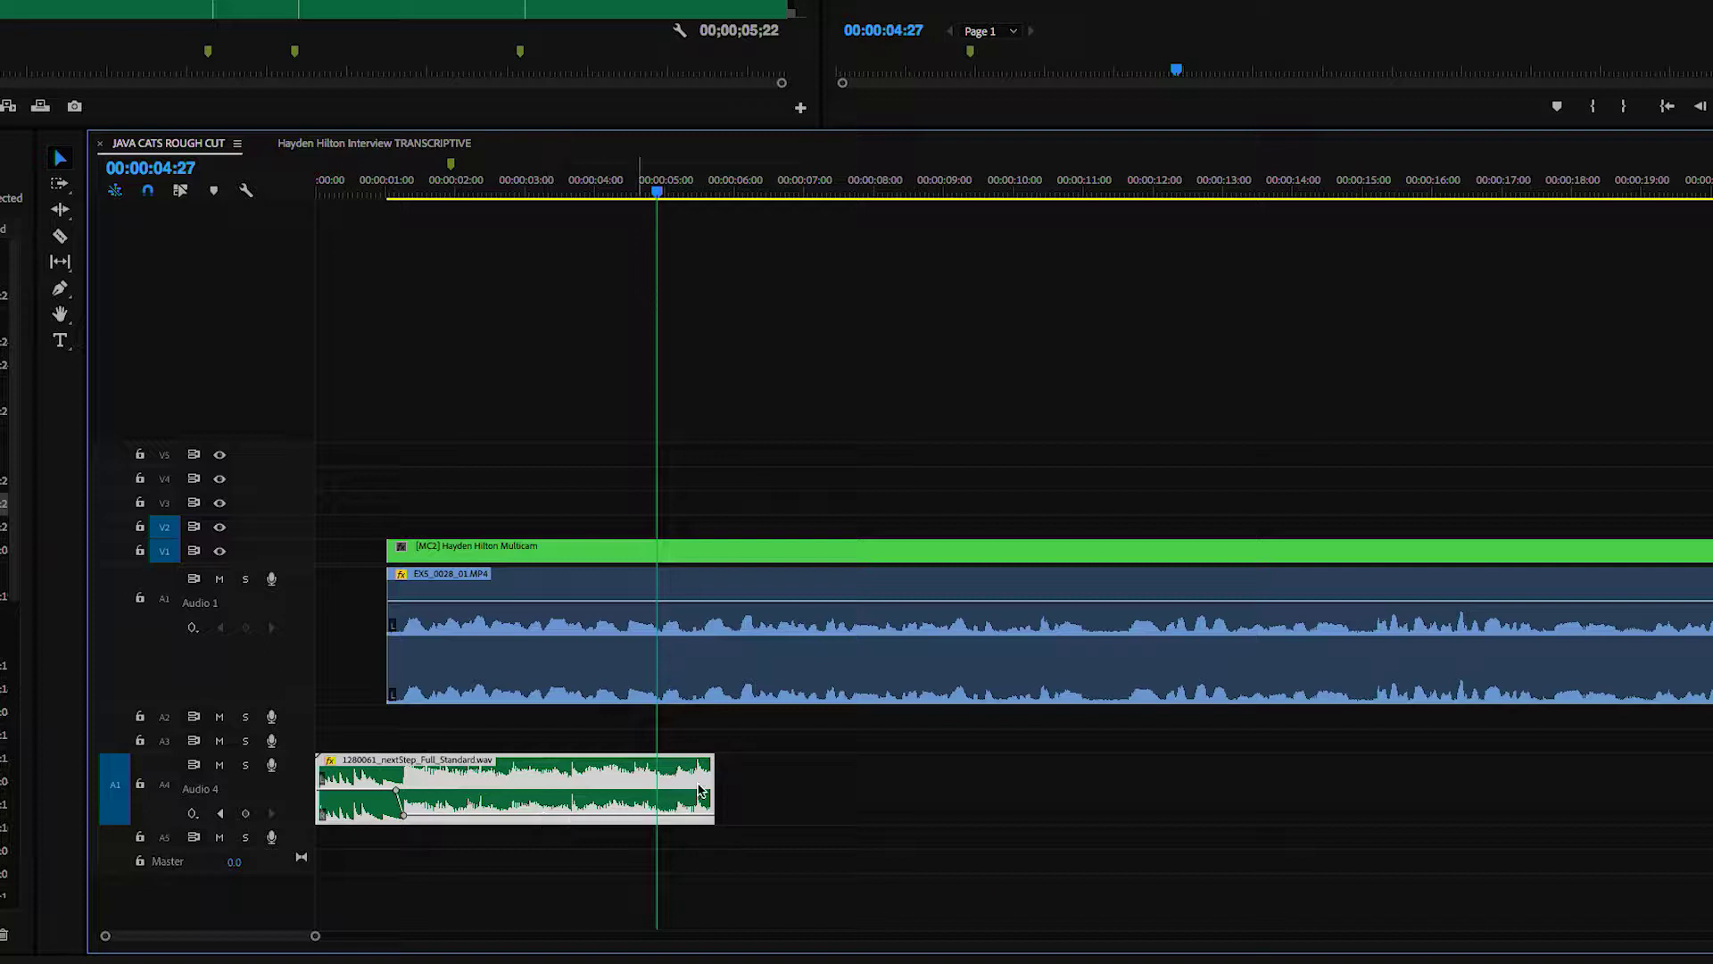
# - Extend the music clip further along the sequence and review the mix at the interview start
pyautogui.moveTo(706, 777); pyautogui.dragTo(1712, 799)
pyautogui.press('space')
pyautogui.moveTo(434, 189); pyautogui.dragTo(410, 189)
pyautogui.press('space')
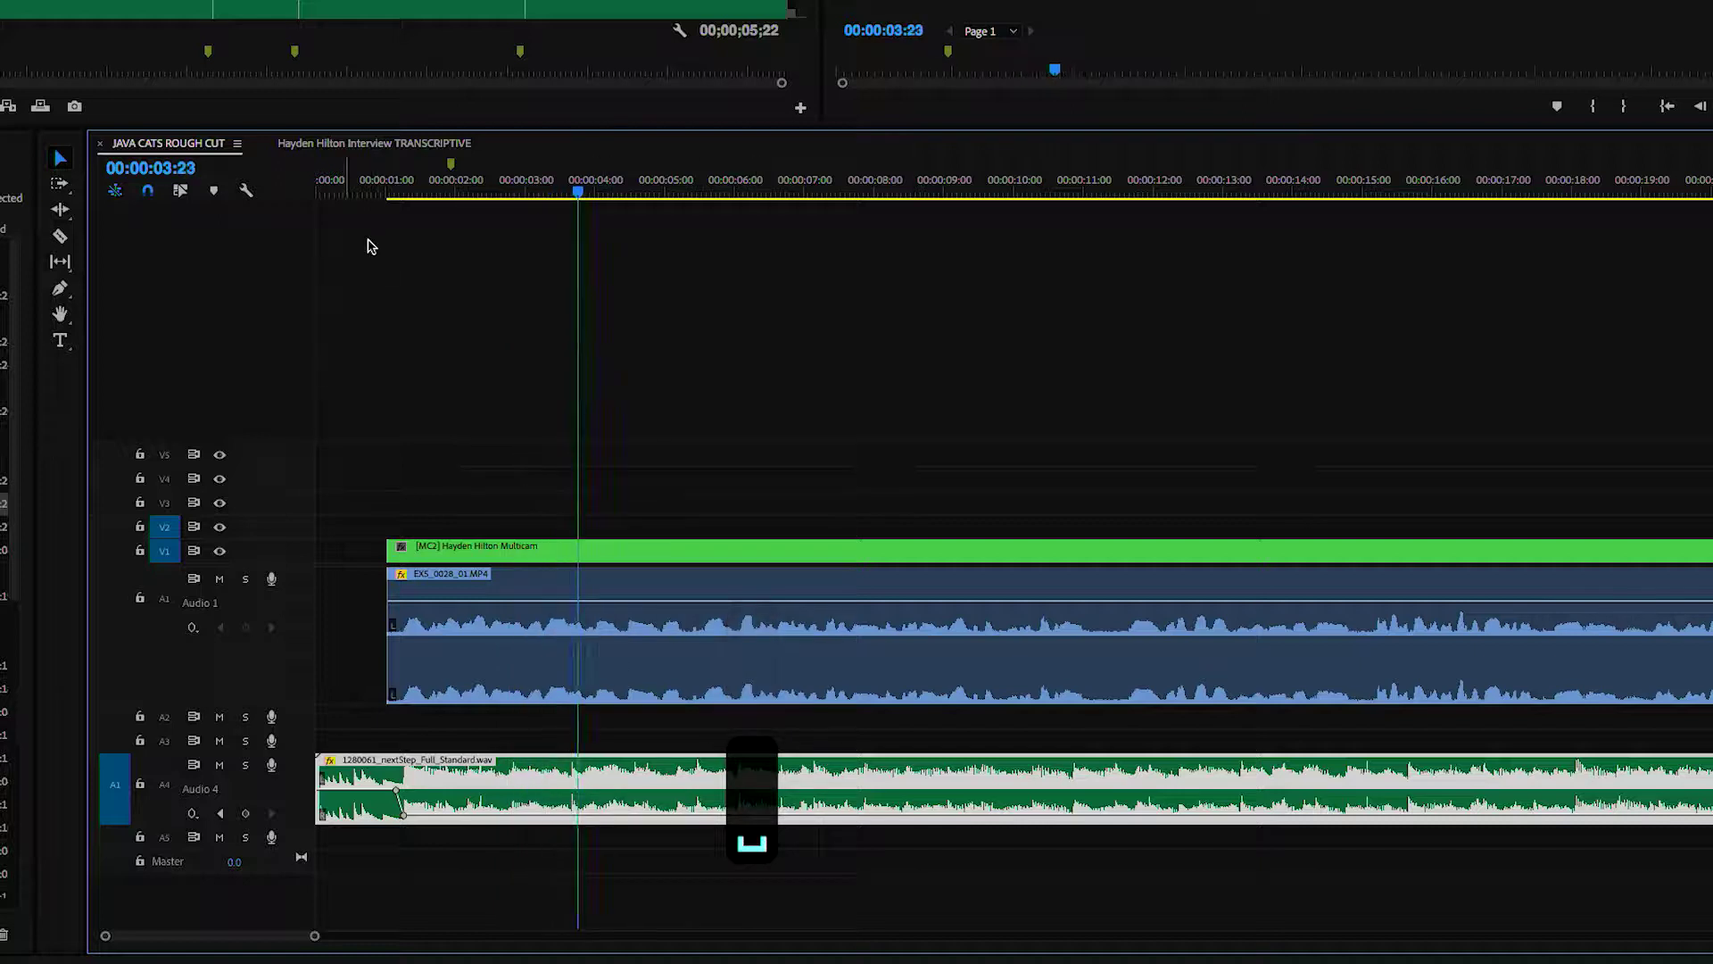
pyautogui.click(389, 191)
pyautogui.press('space')
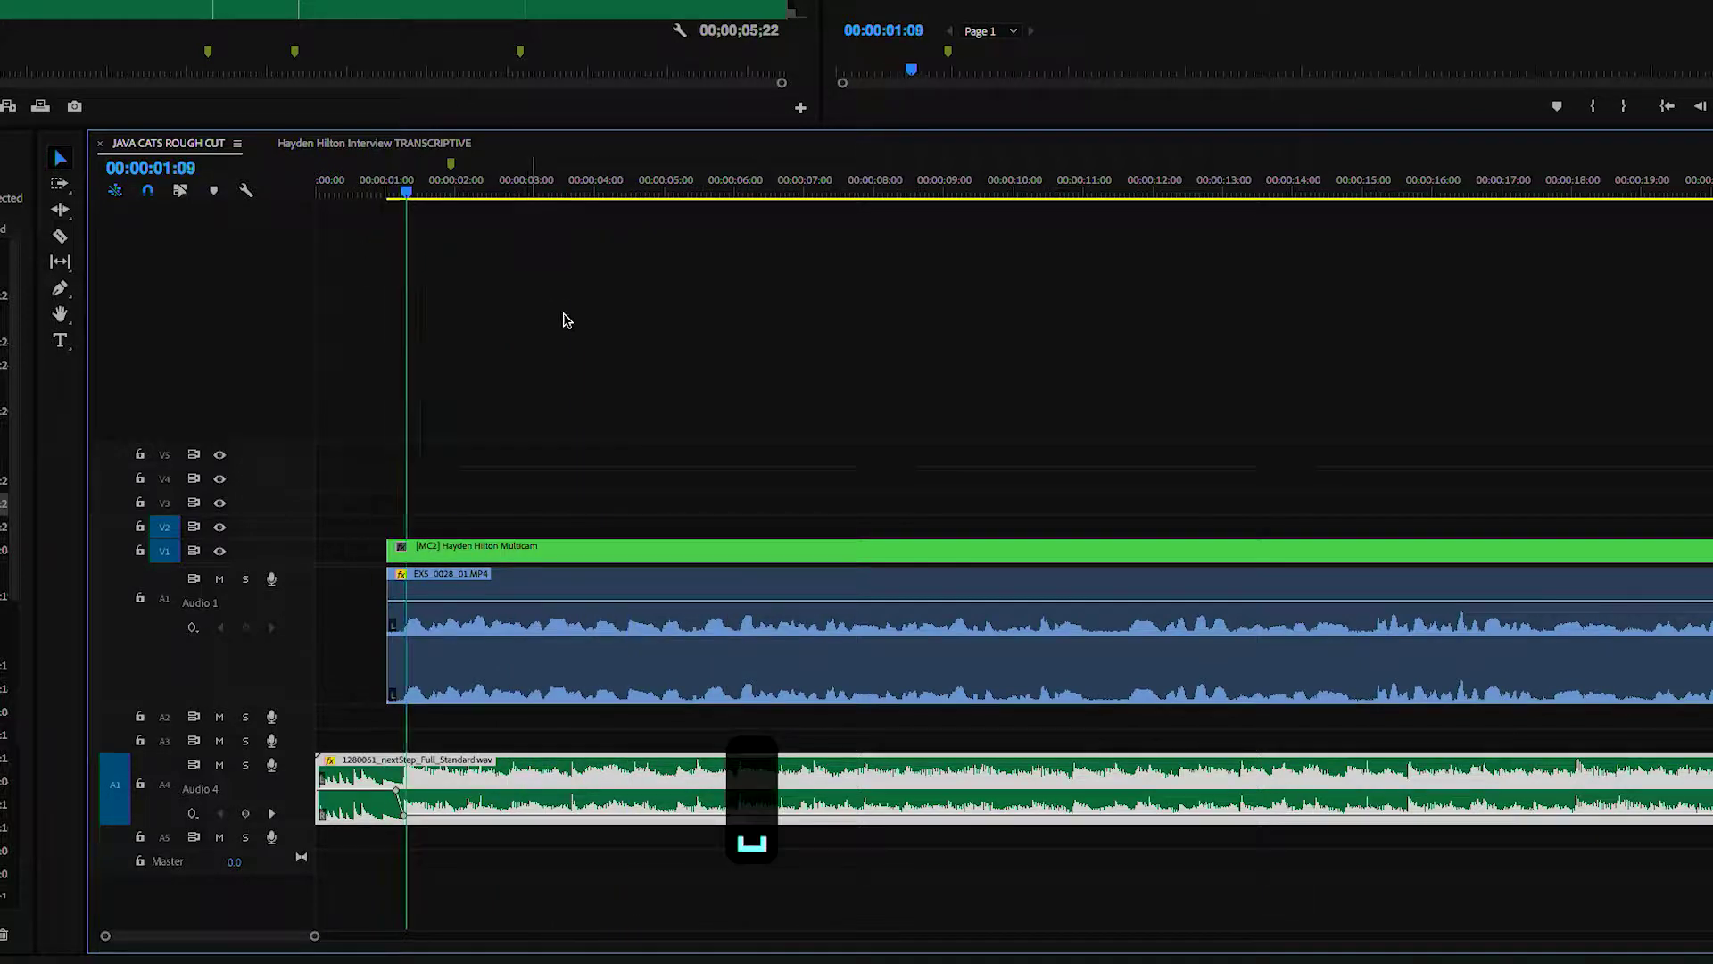
pyautogui.press('=')
pyautogui.press('=')
pyautogui.press('=')
pyautogui.press('space')
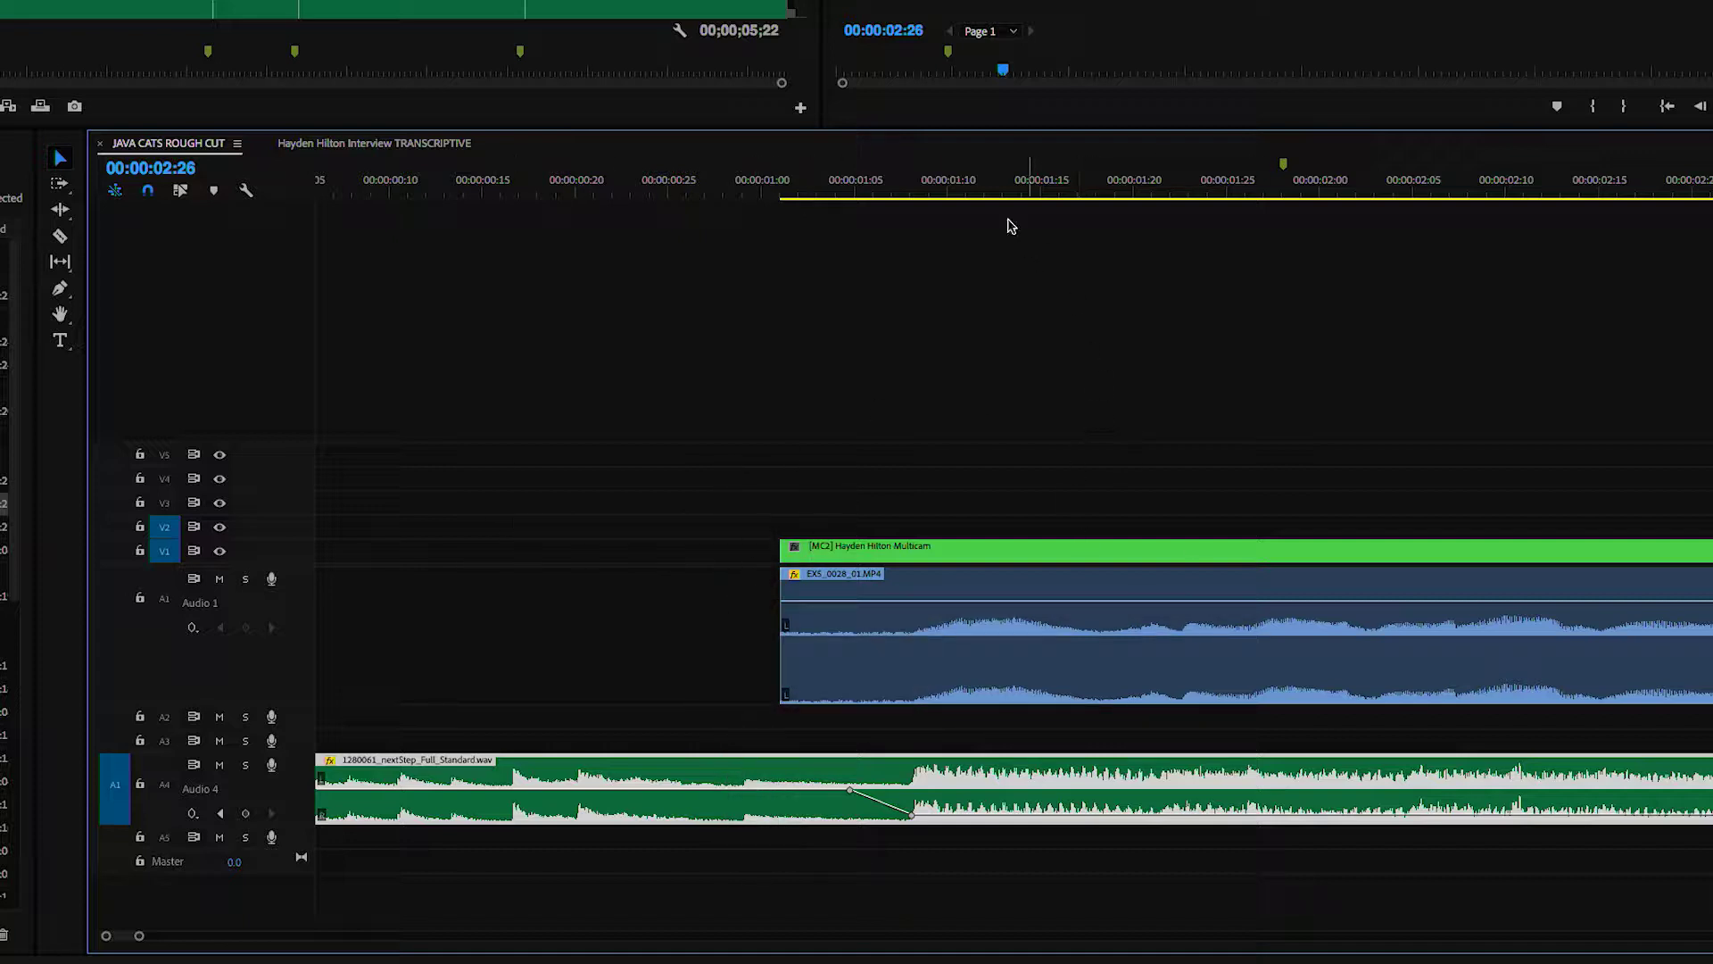
pyautogui.moveTo(925, 191); pyautogui.dragTo(856, 234)
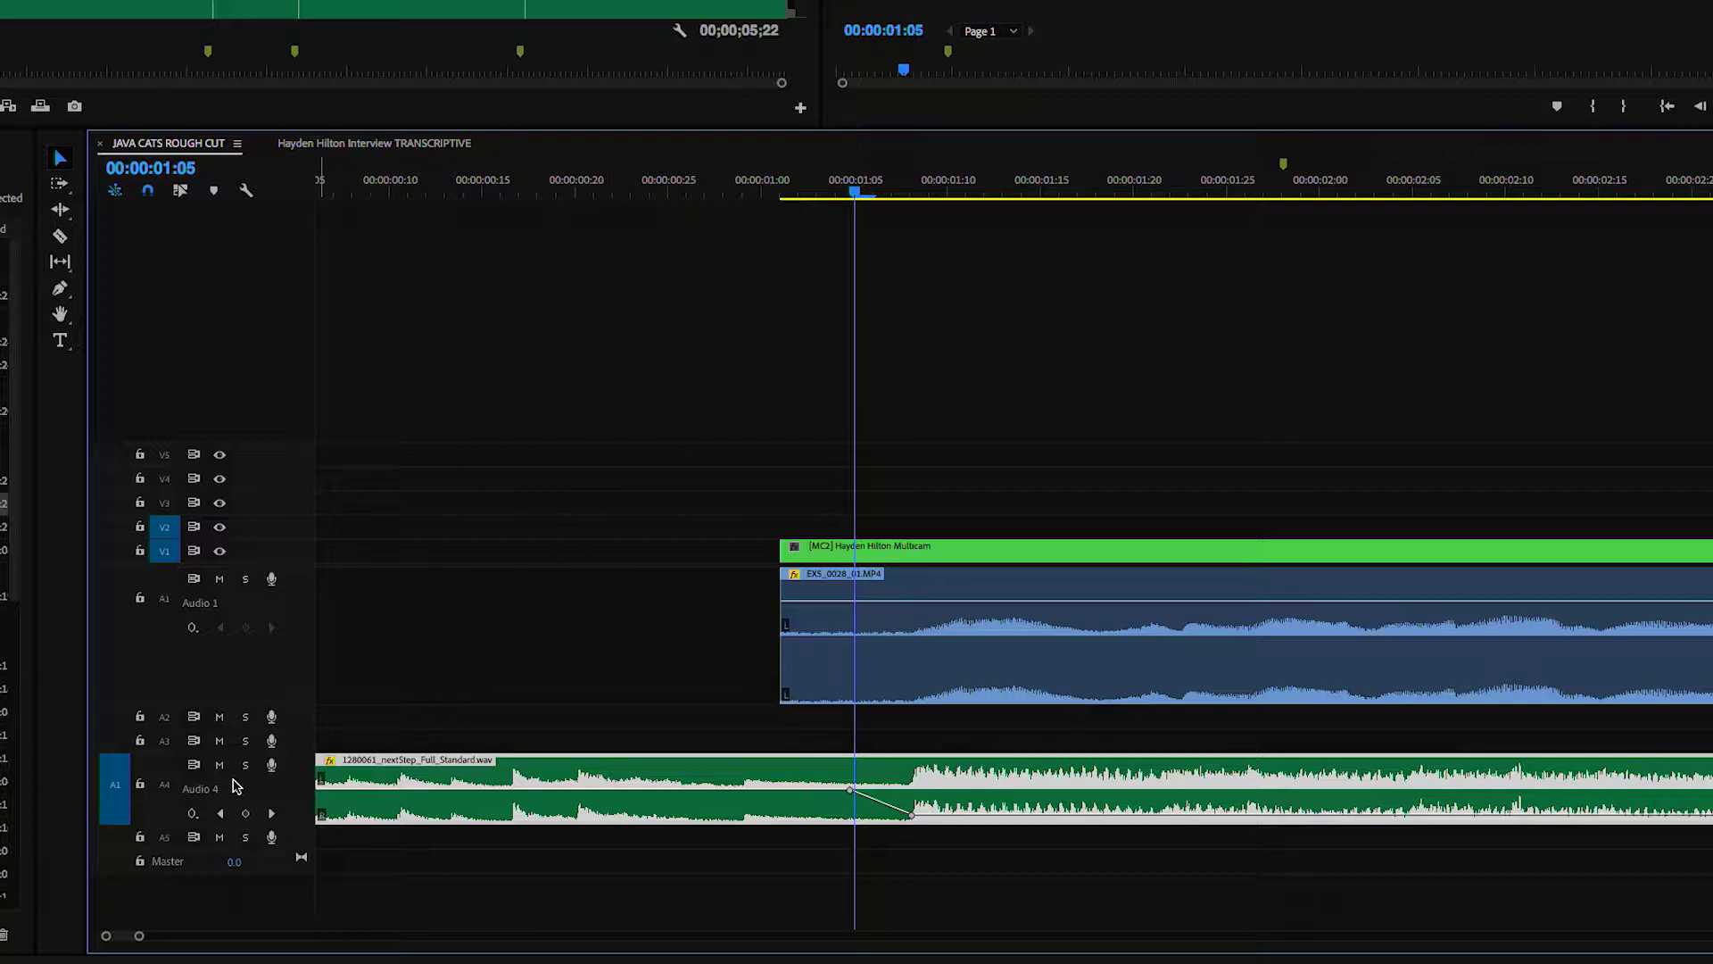
# - Lock the Audio 4 music track and replay the interview opening from 00:00:01:00
pyautogui.click(140, 785)
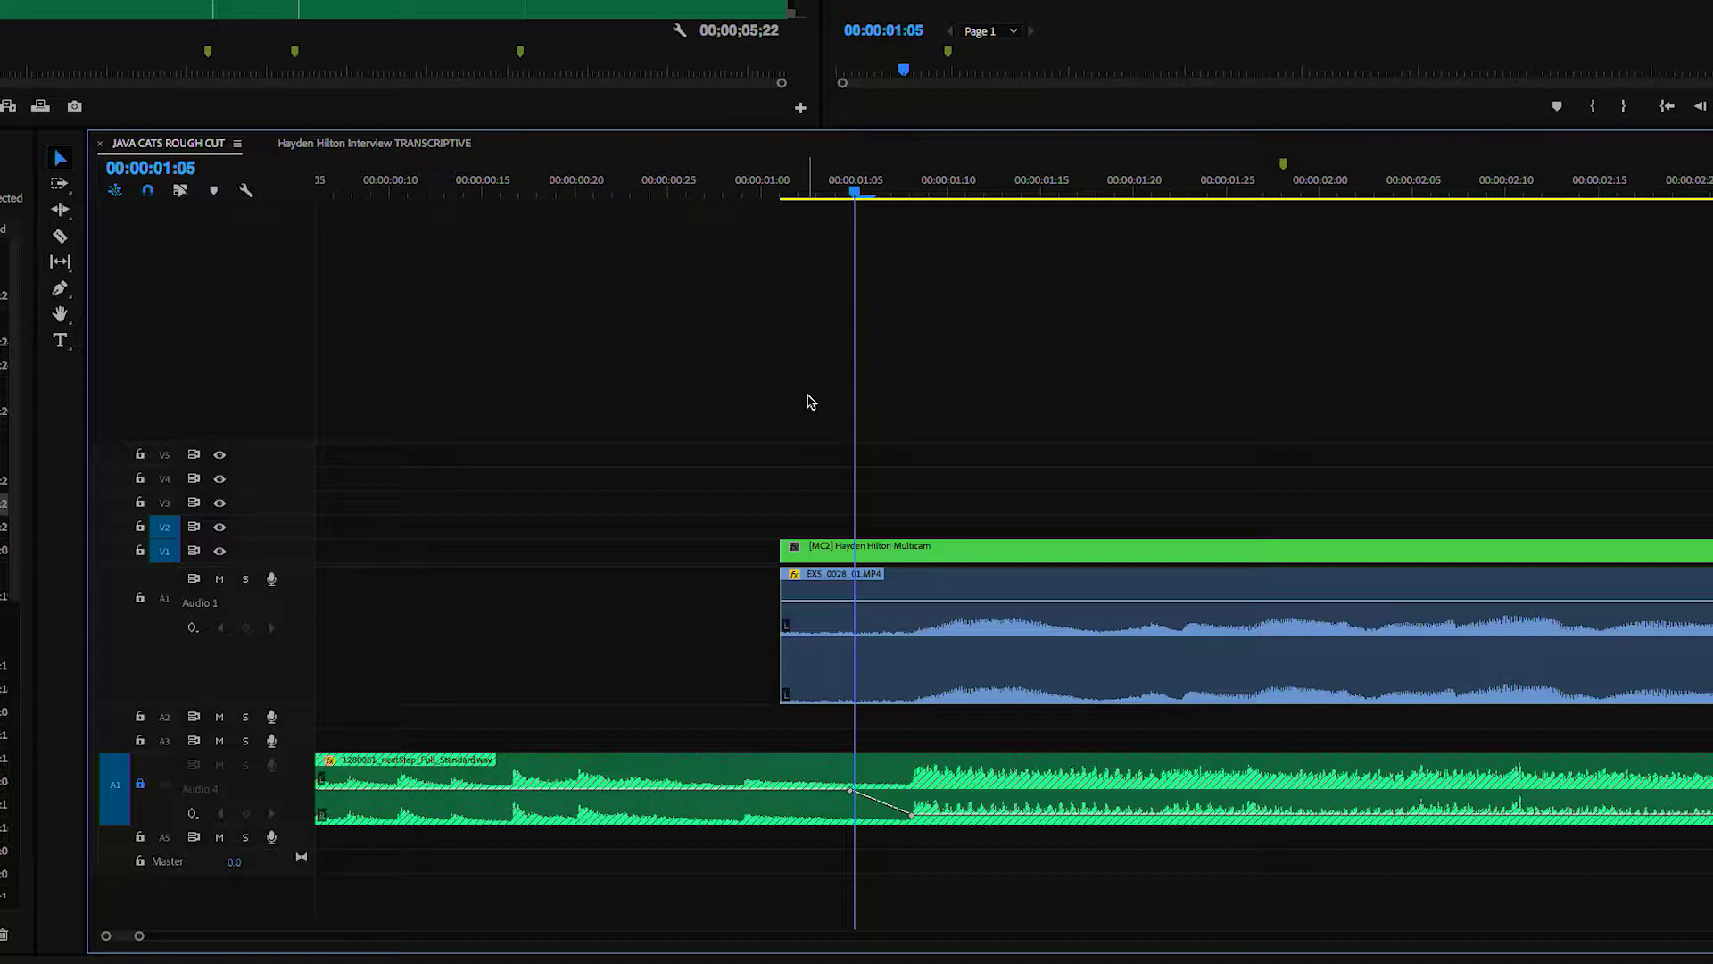
pyautogui.press('space')
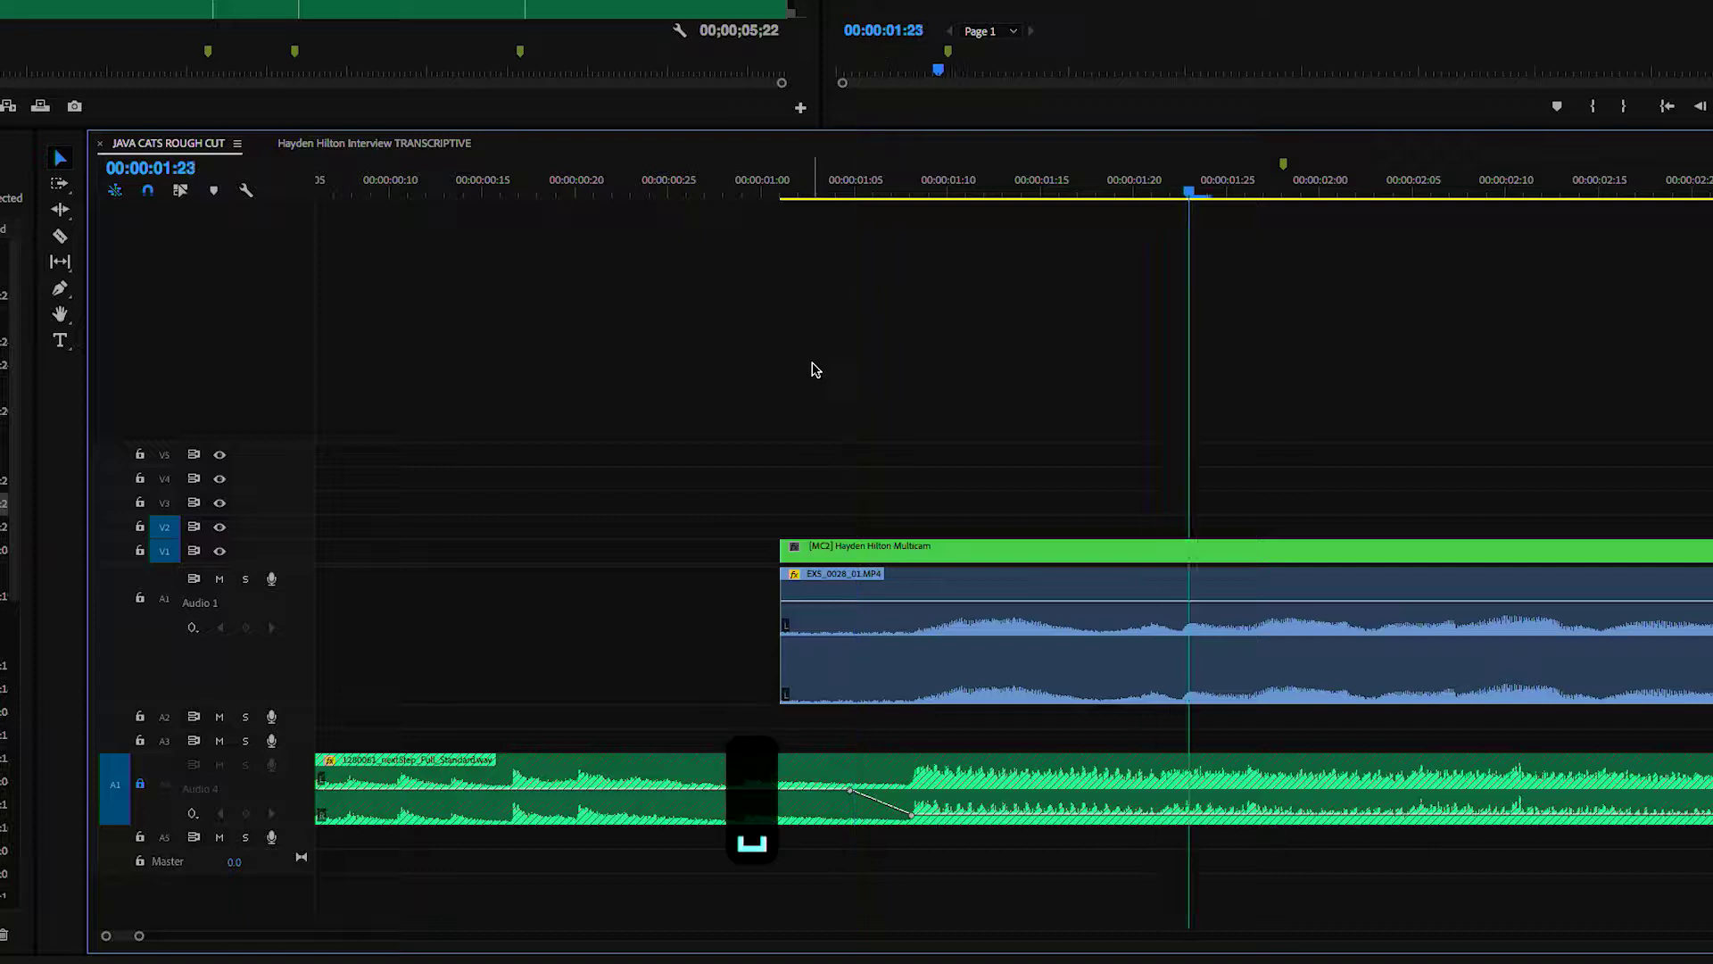
pyautogui.press('space')
pyautogui.moveTo(854, 185); pyautogui.dragTo(737, 162)
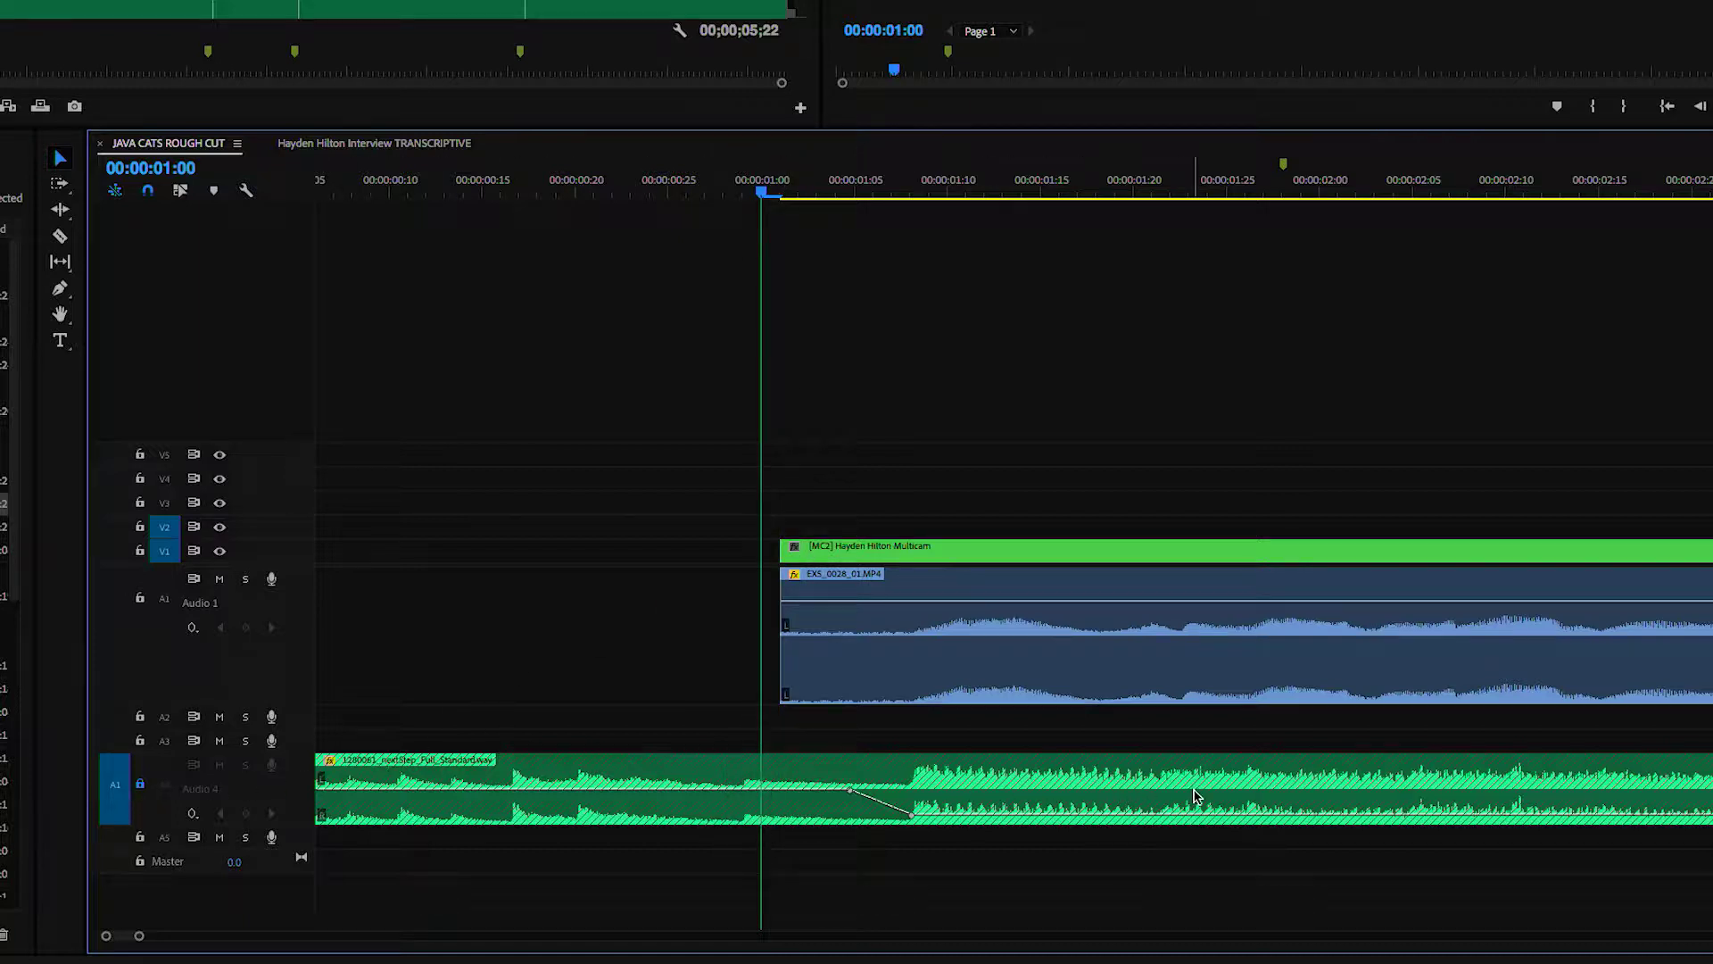
pyautogui.press('space')
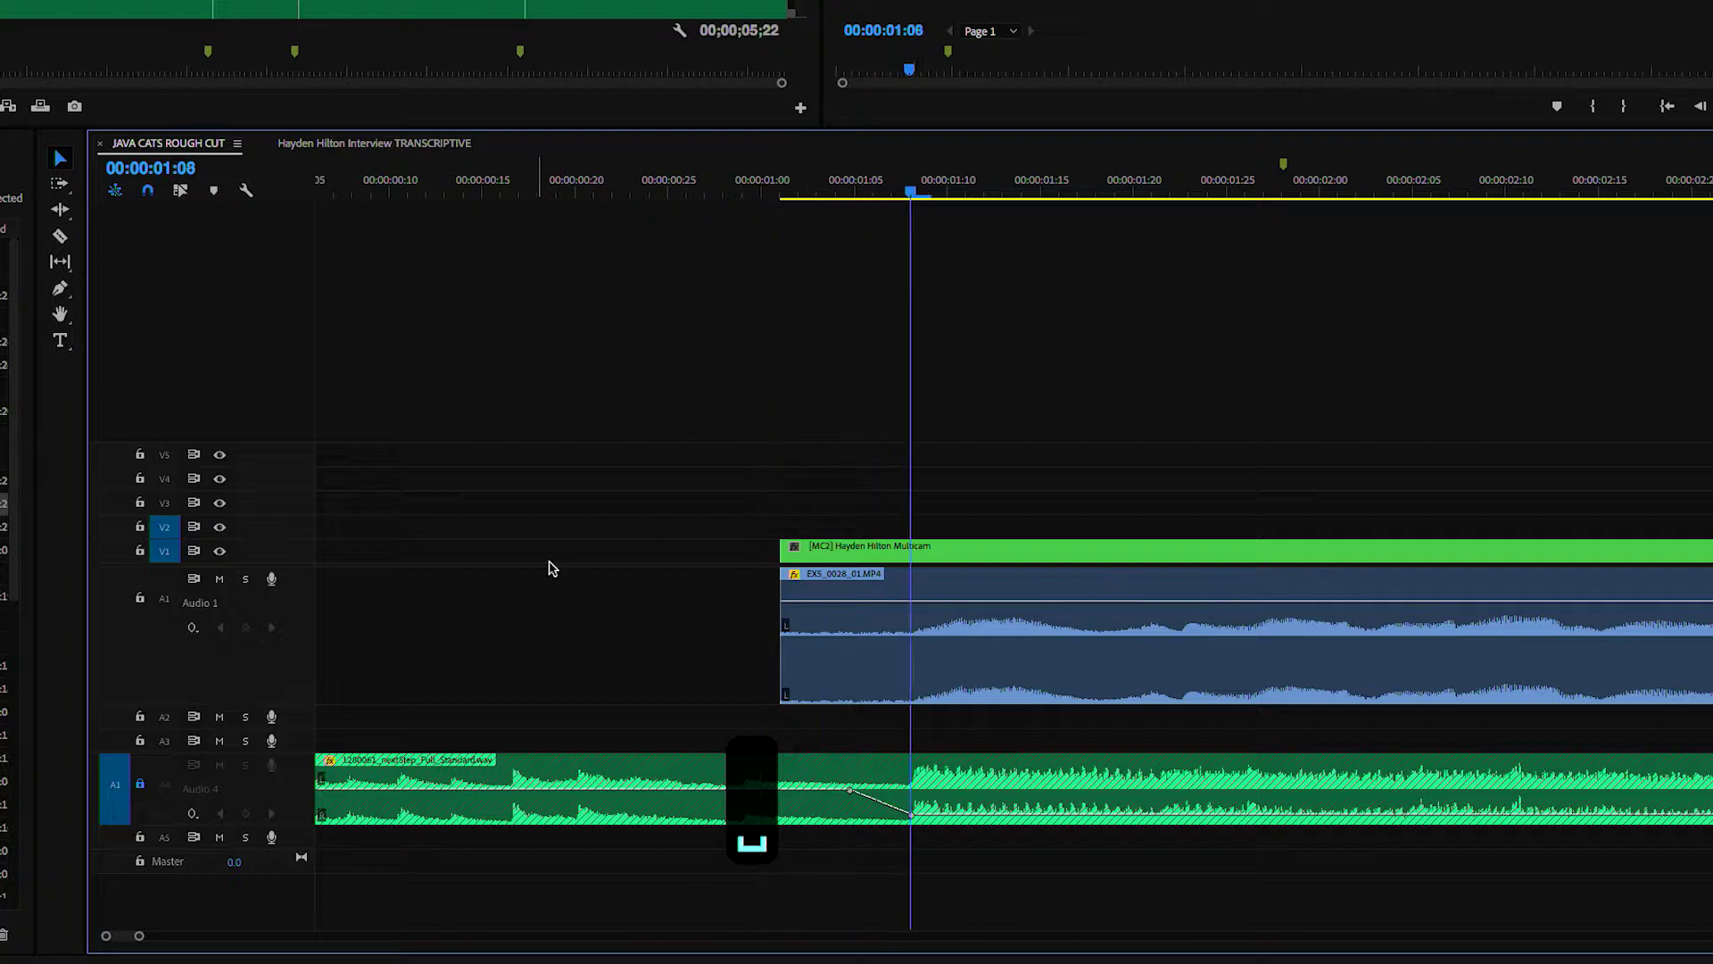
pyautogui.press('space')
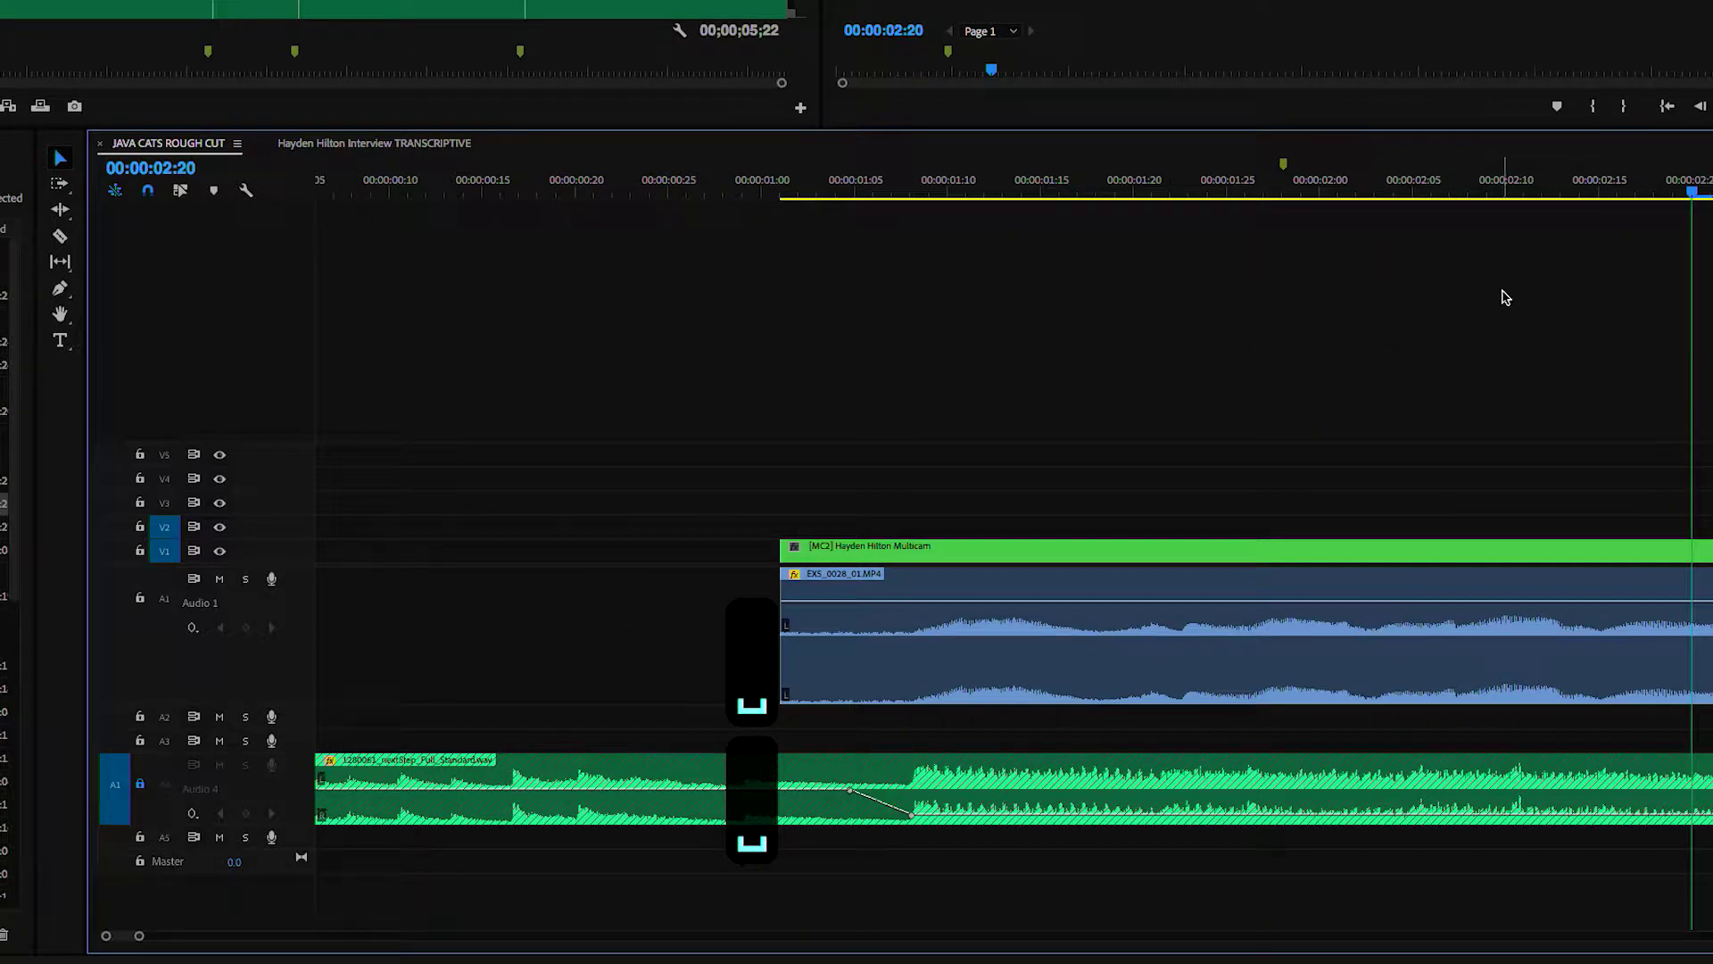
# - Zoom in and scrub around 00:00:02:08 to find the next cut point
pyautogui.moveTo(1545, 183); pyautogui.dragTo(1471, 183)
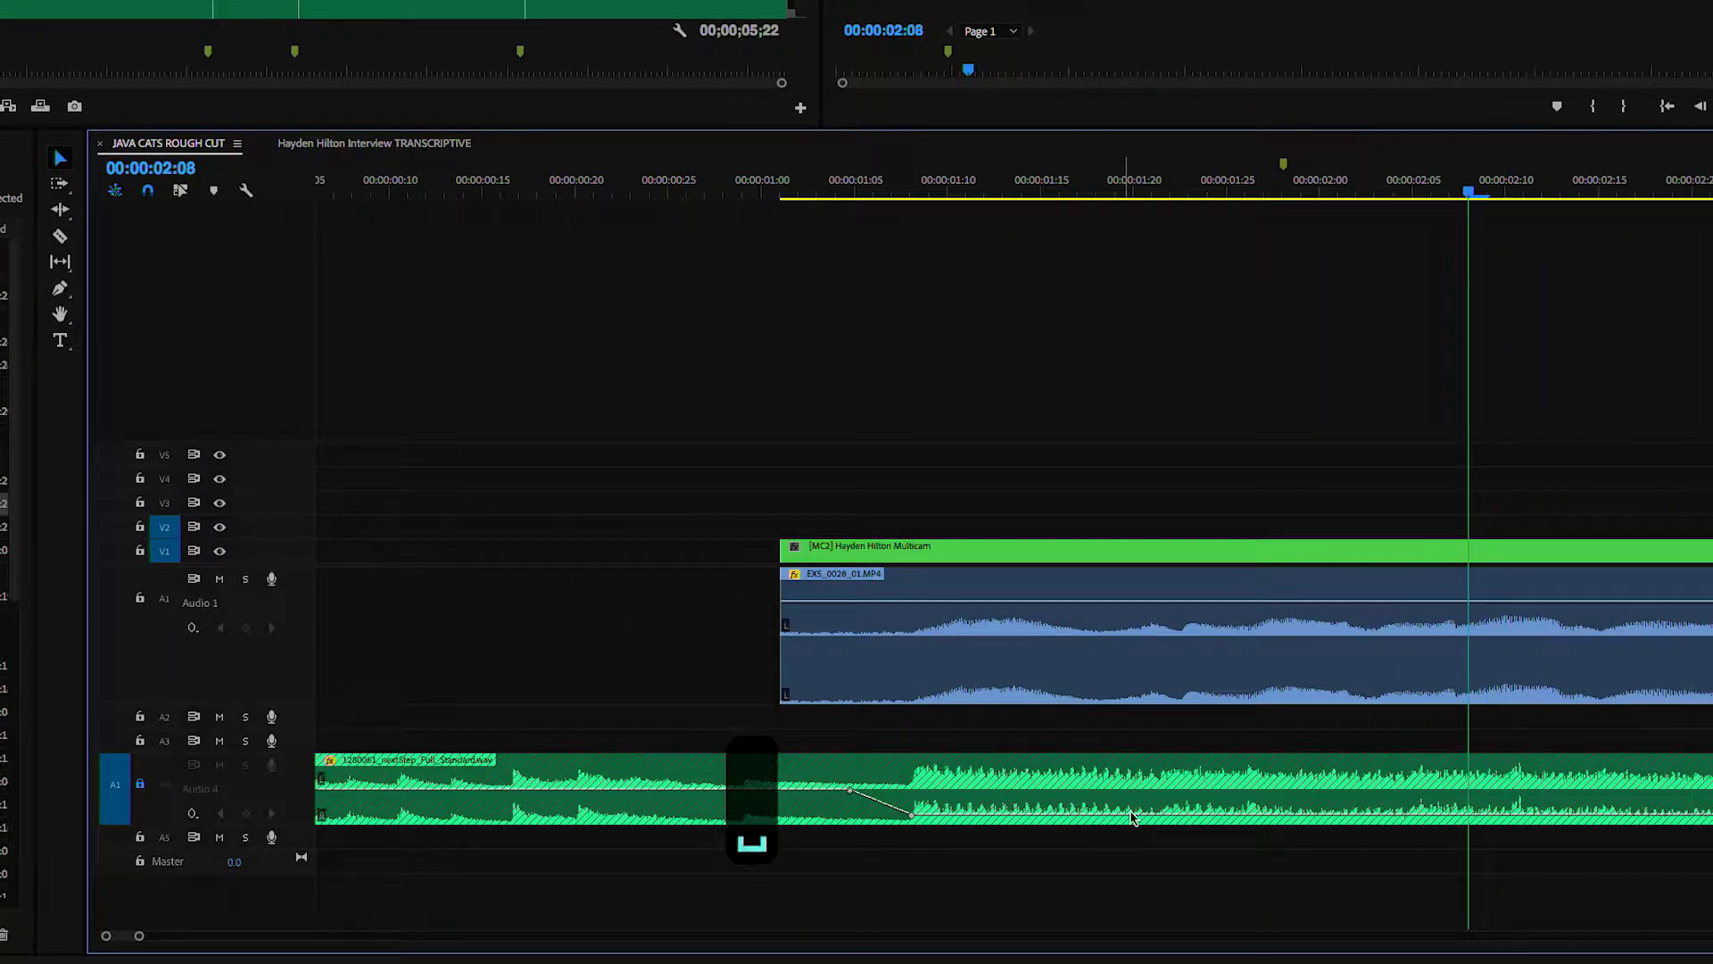
pyautogui.scroll(2, 1305, 855)
pyautogui.press('=')
pyautogui.press('=')
pyautogui.moveTo(1330, 170); pyautogui.dragTo(991, 276)
pyautogui.press('space')
pyautogui.press('space')
pyautogui.moveTo(1519, 183); pyautogui.dragTo(1342, 310)
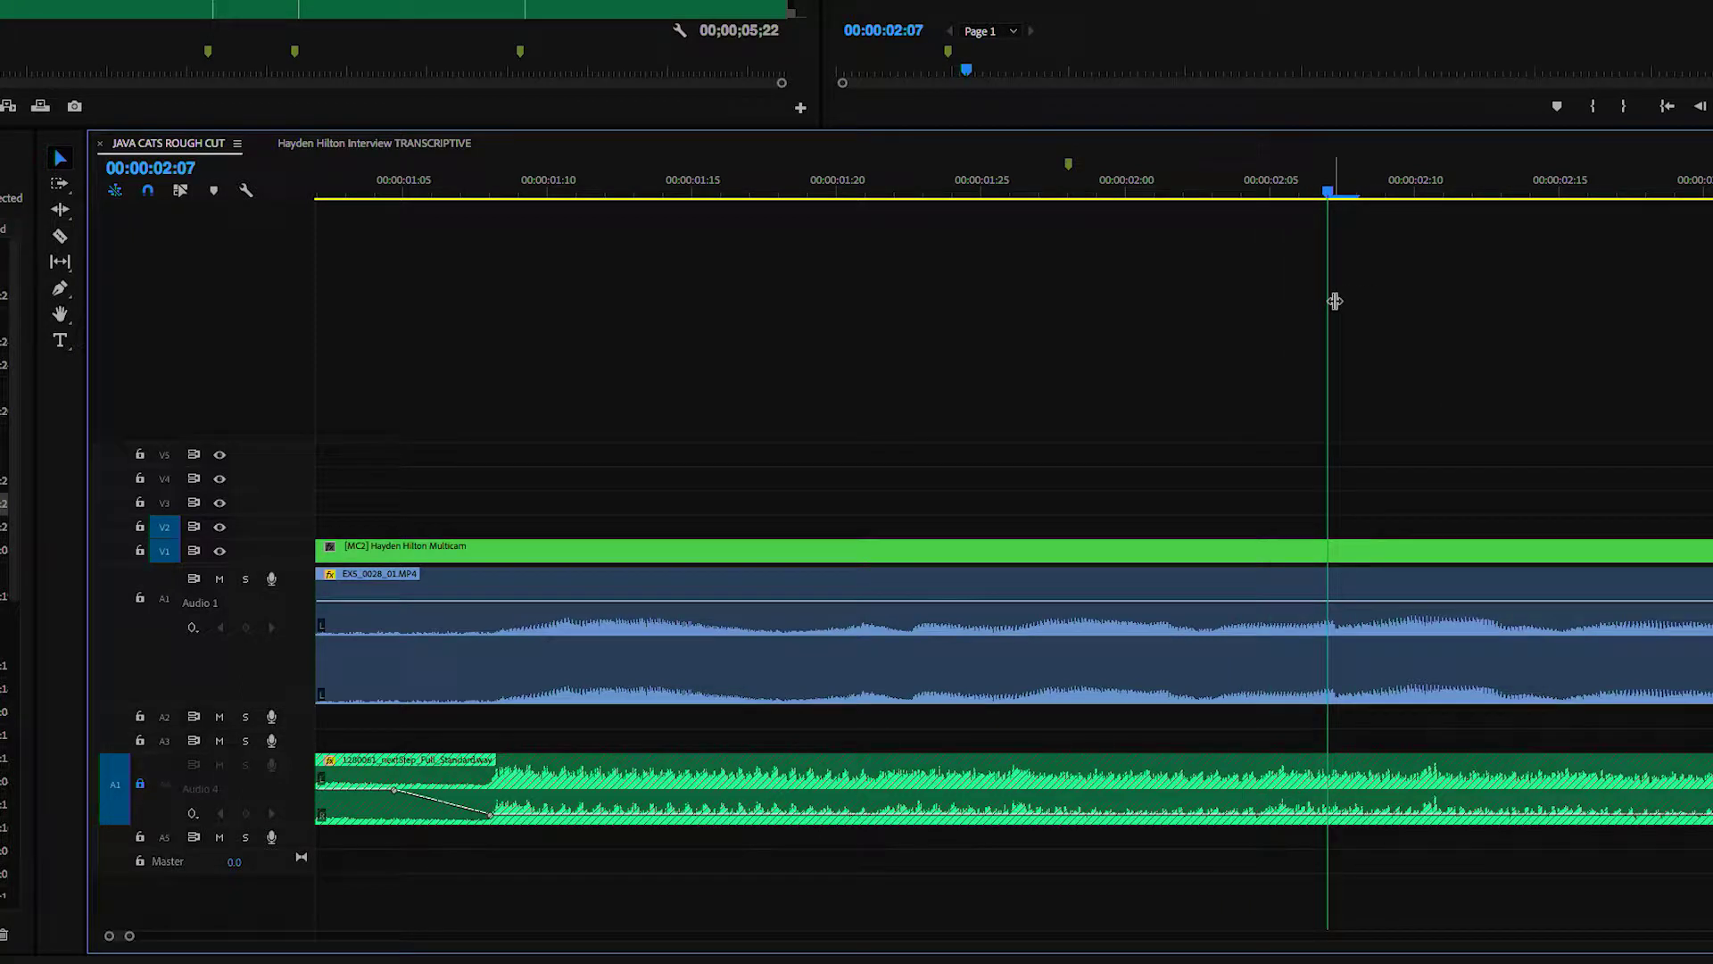
# - Razor the interview clip and its audio at 00:00:02:07 and 00:00:02:15
pyautogui.press('Left')
pyautogui.press('Left')
pyautogui.press('Right')
pyautogui.press('Right')
pyautogui.press('Right')
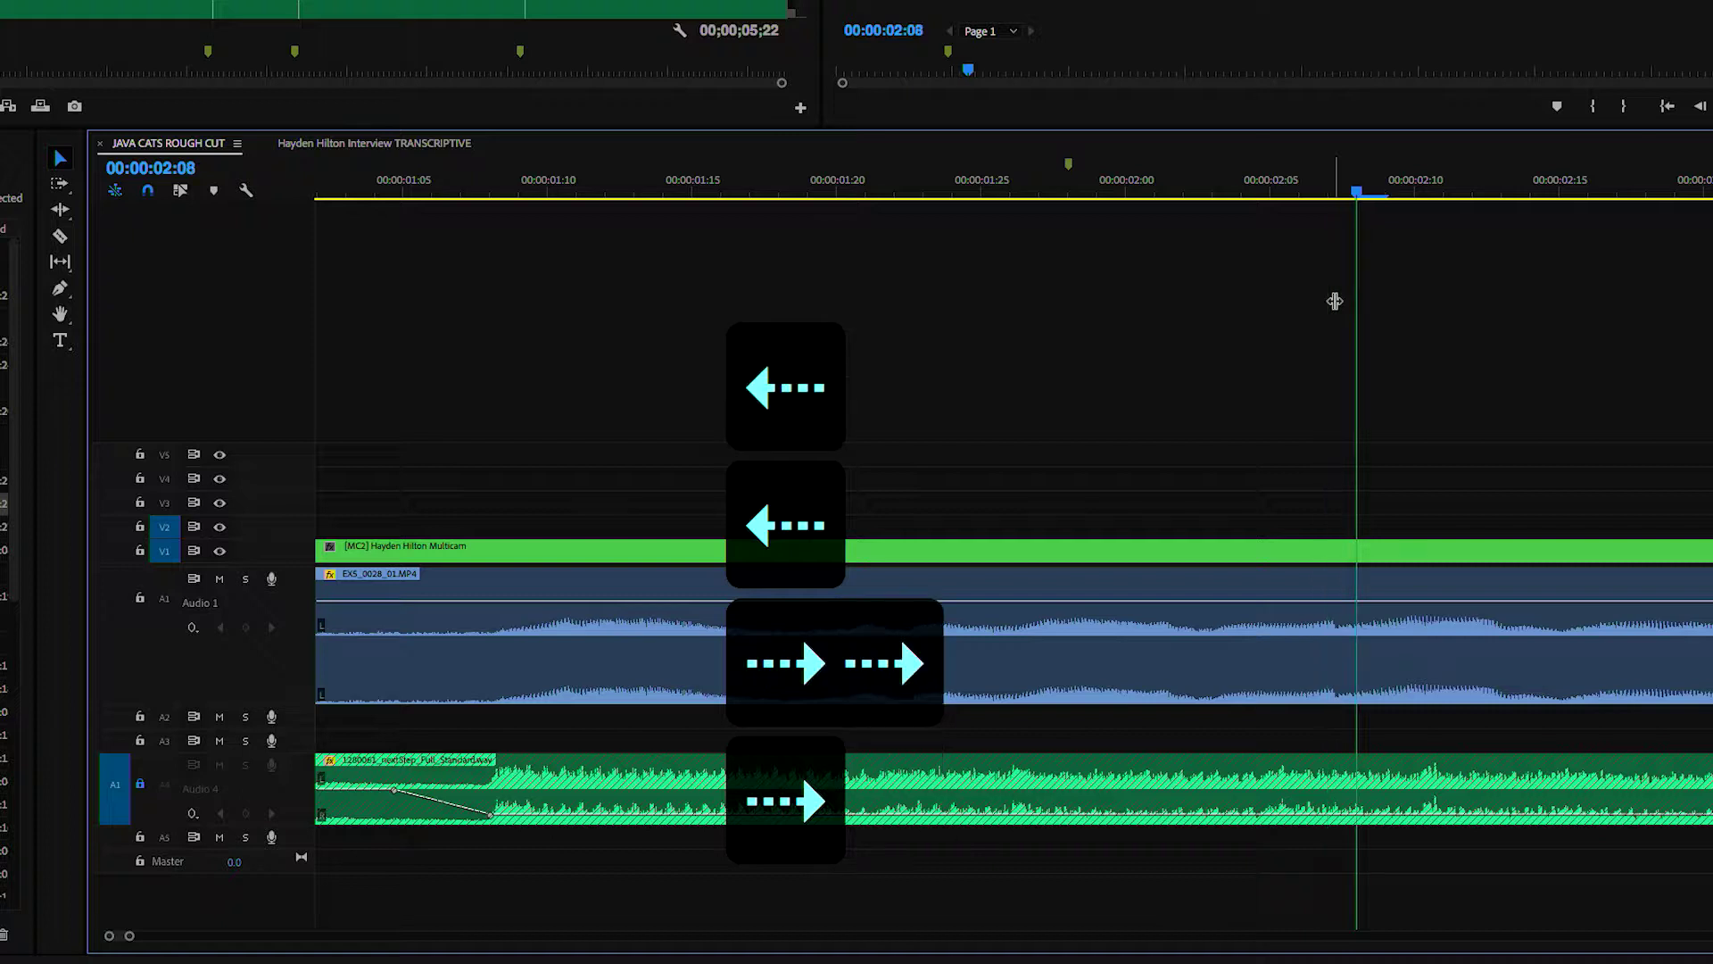
pyautogui.press('Left')
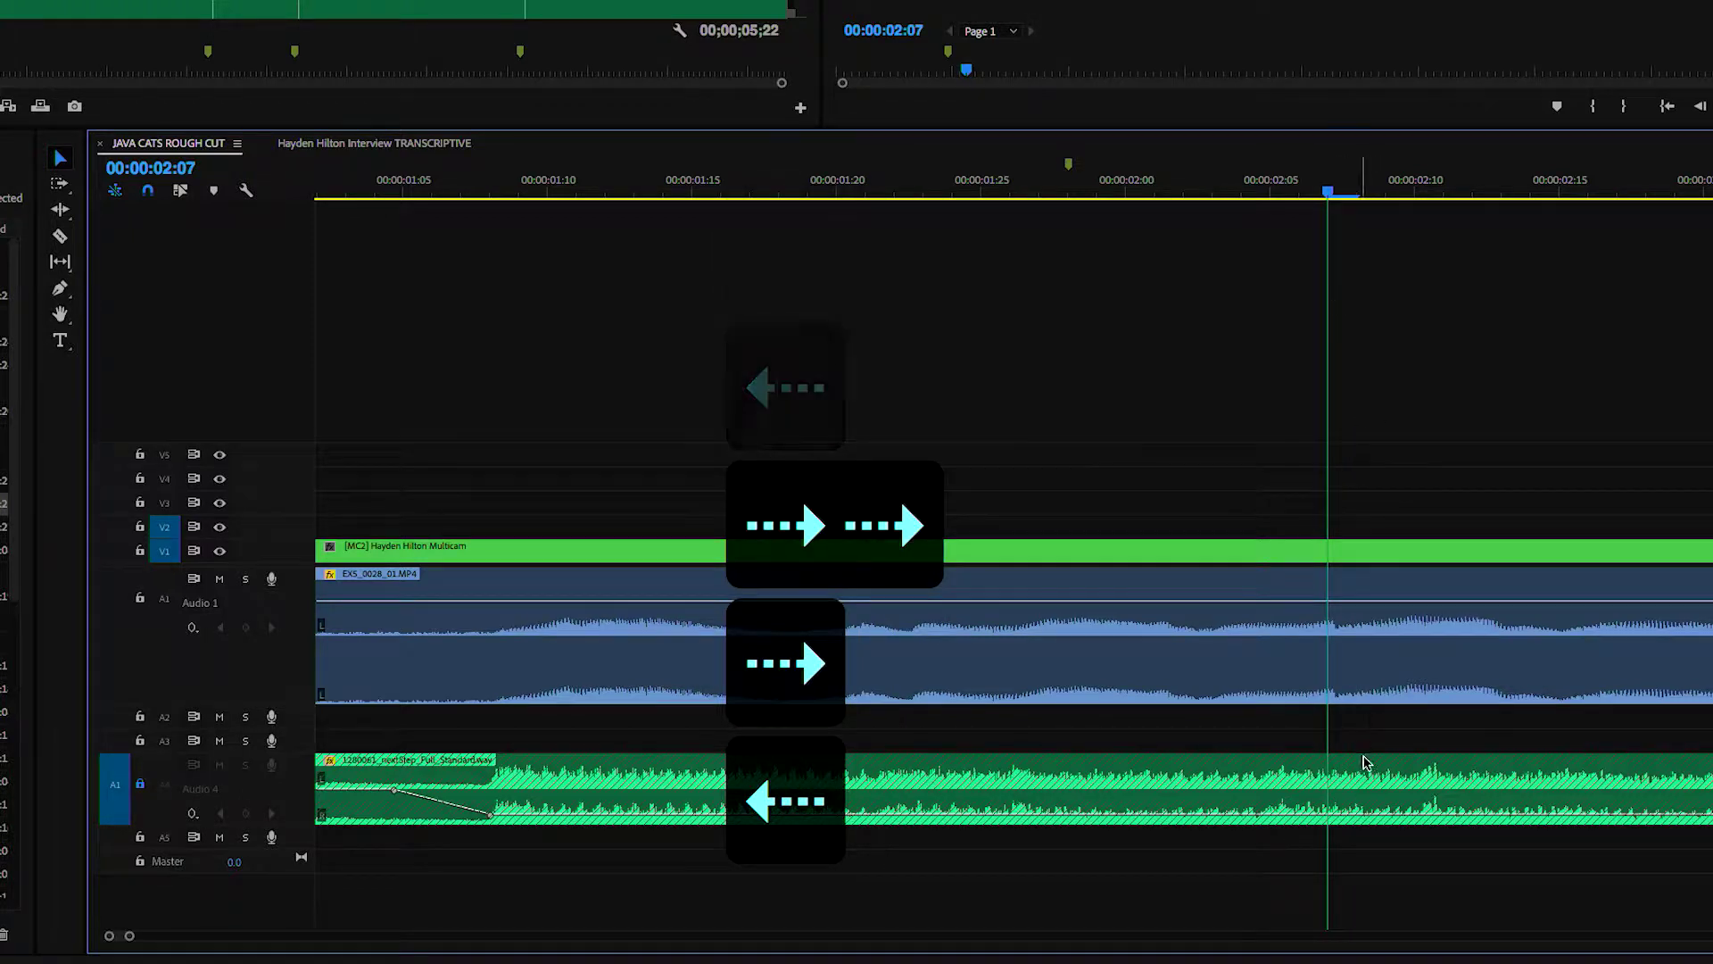
pyautogui.press('c')
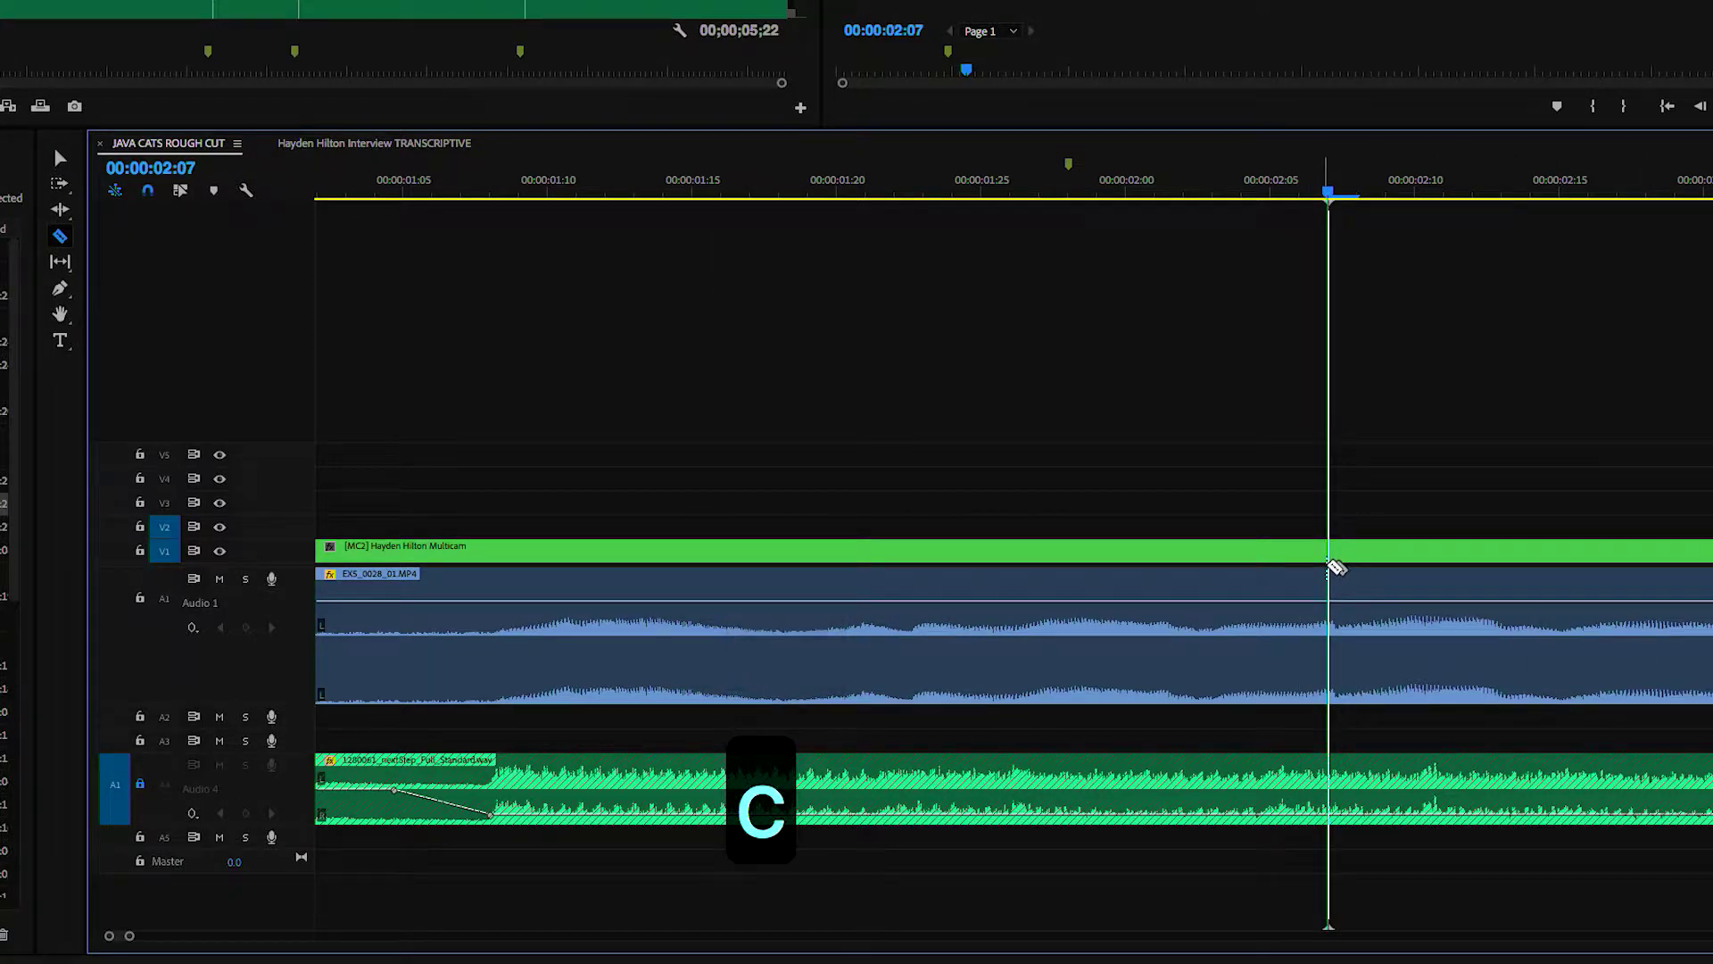
pyautogui.click(1329, 562)
pyautogui.press('space')
pyautogui.press('space')
pyautogui.moveTo(1460, 189); pyautogui.dragTo(1522, 222)
pyautogui.press('Right')
pyautogui.press('Right')
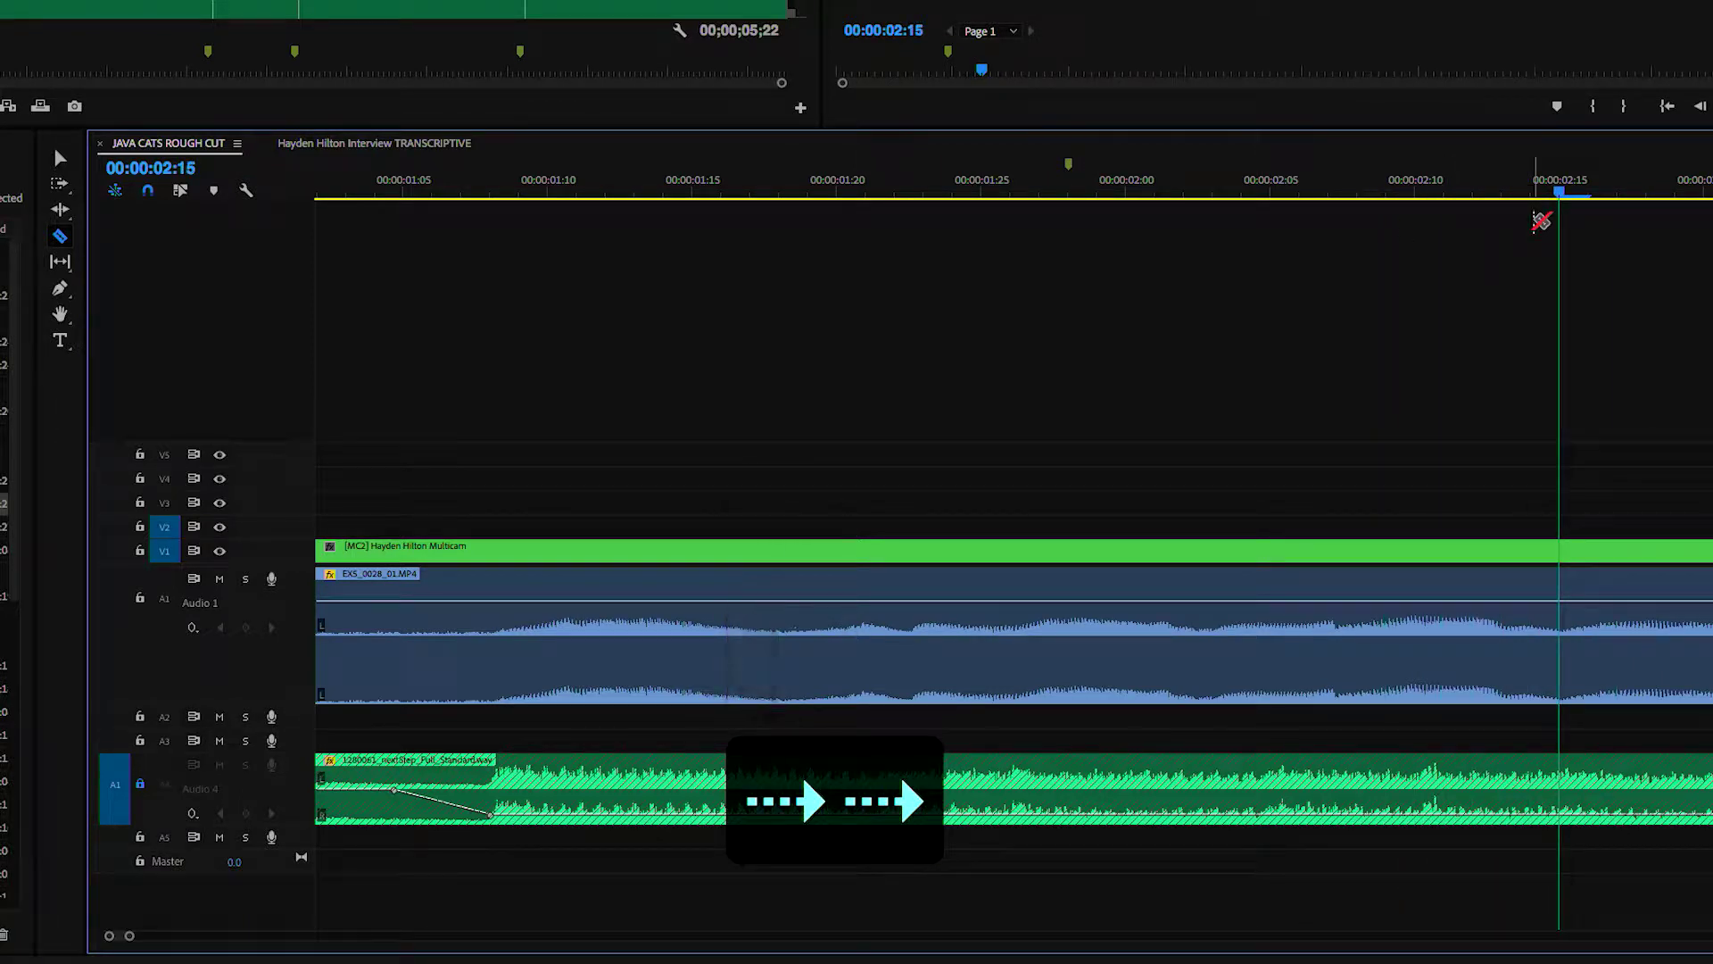
pyautogui.click(1568, 571)
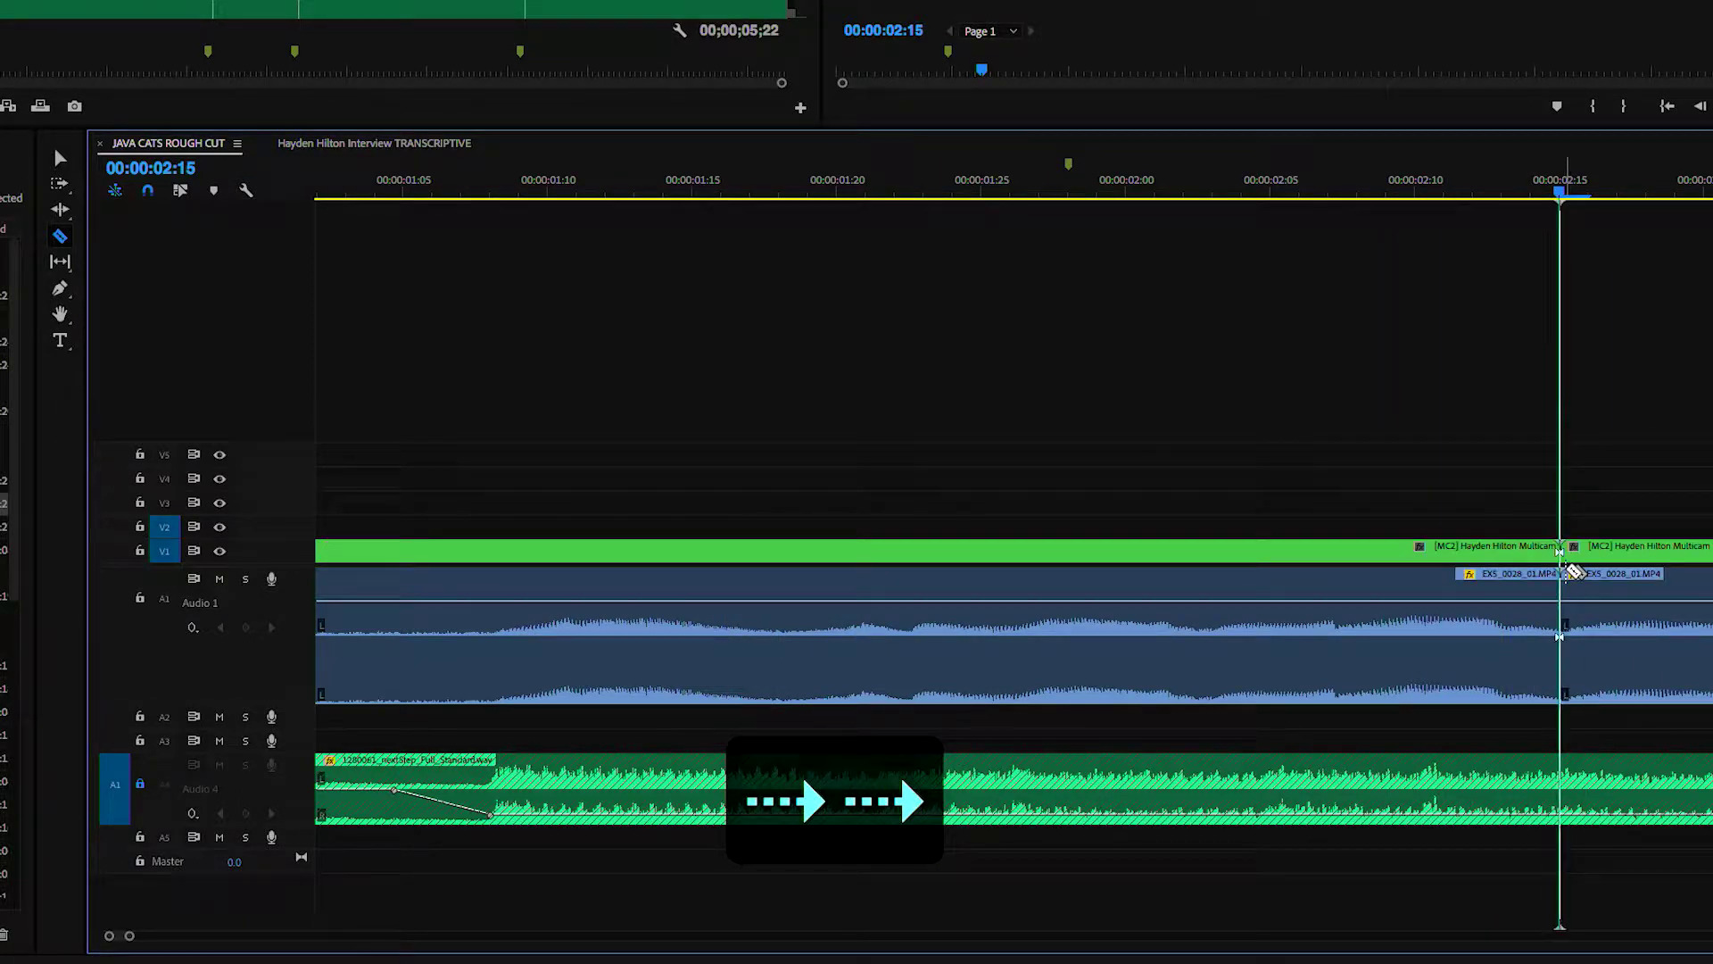
# - Delete the middle interview segment and pull the later clip left to close the gap
pyautogui.press('c')
pyautogui.press('v')
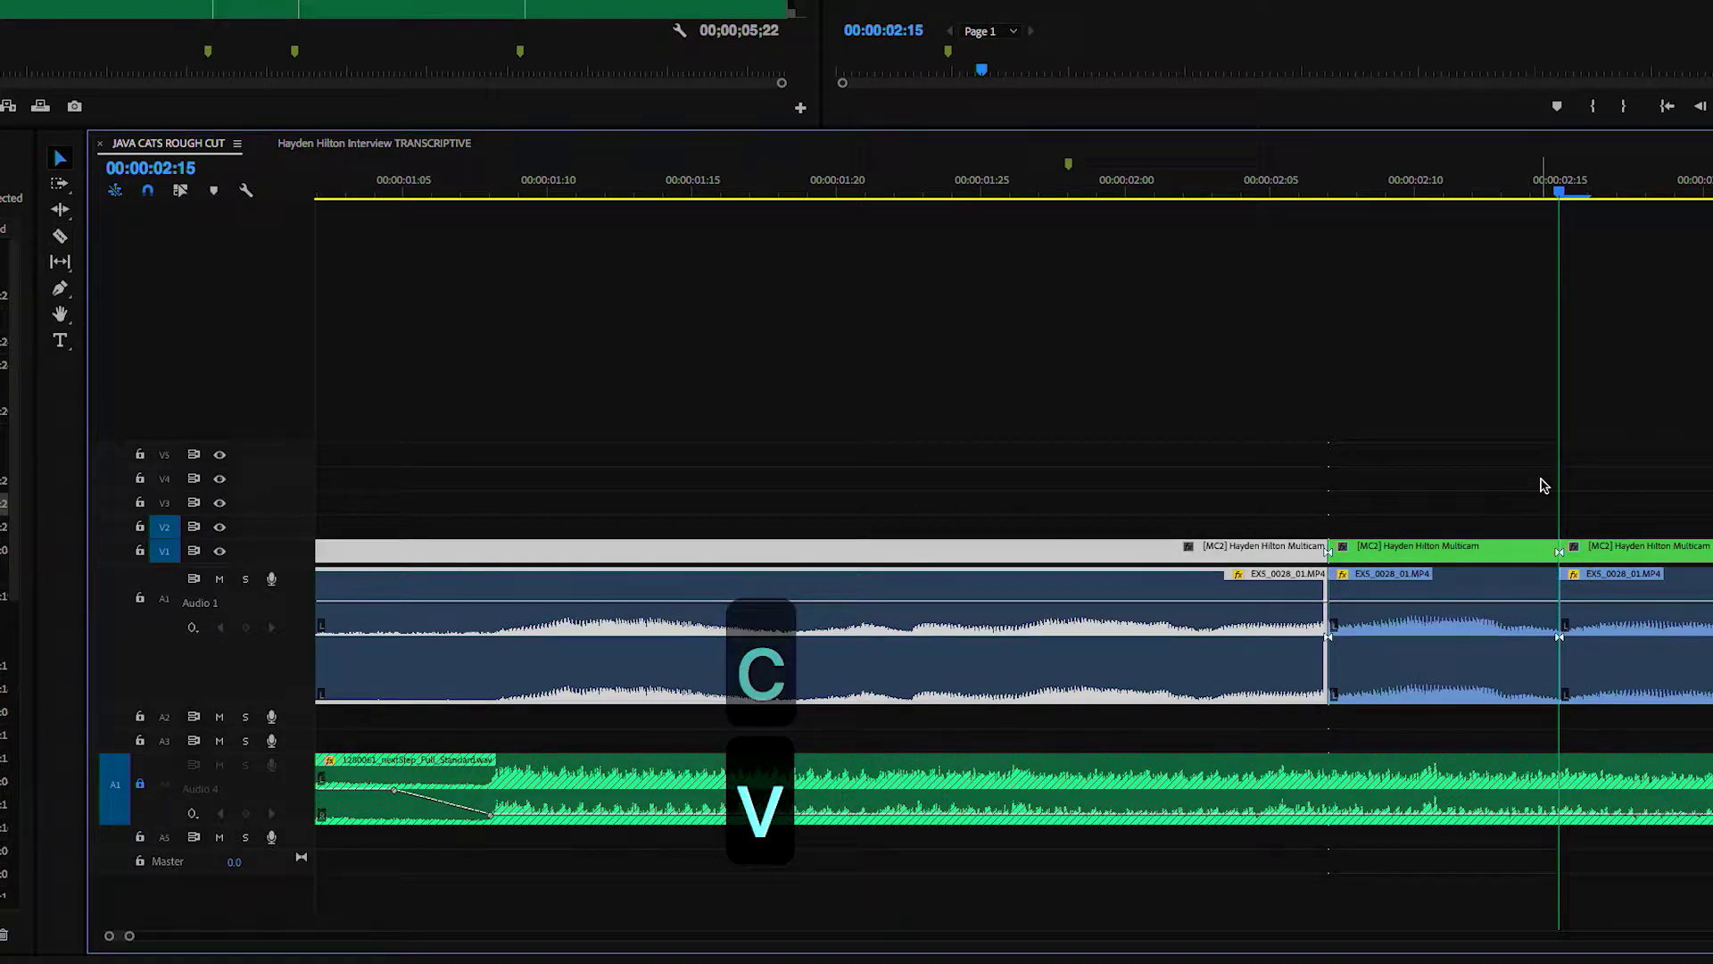
pyautogui.click(1464, 678)
pyautogui.press('BackSpace')
pyautogui.moveTo(1414, 507); pyautogui.dragTo(1567, 707)
pyautogui.moveTo(1695, 682); pyautogui.dragTo(1480, 699)
pyautogui.click(1371, 502)
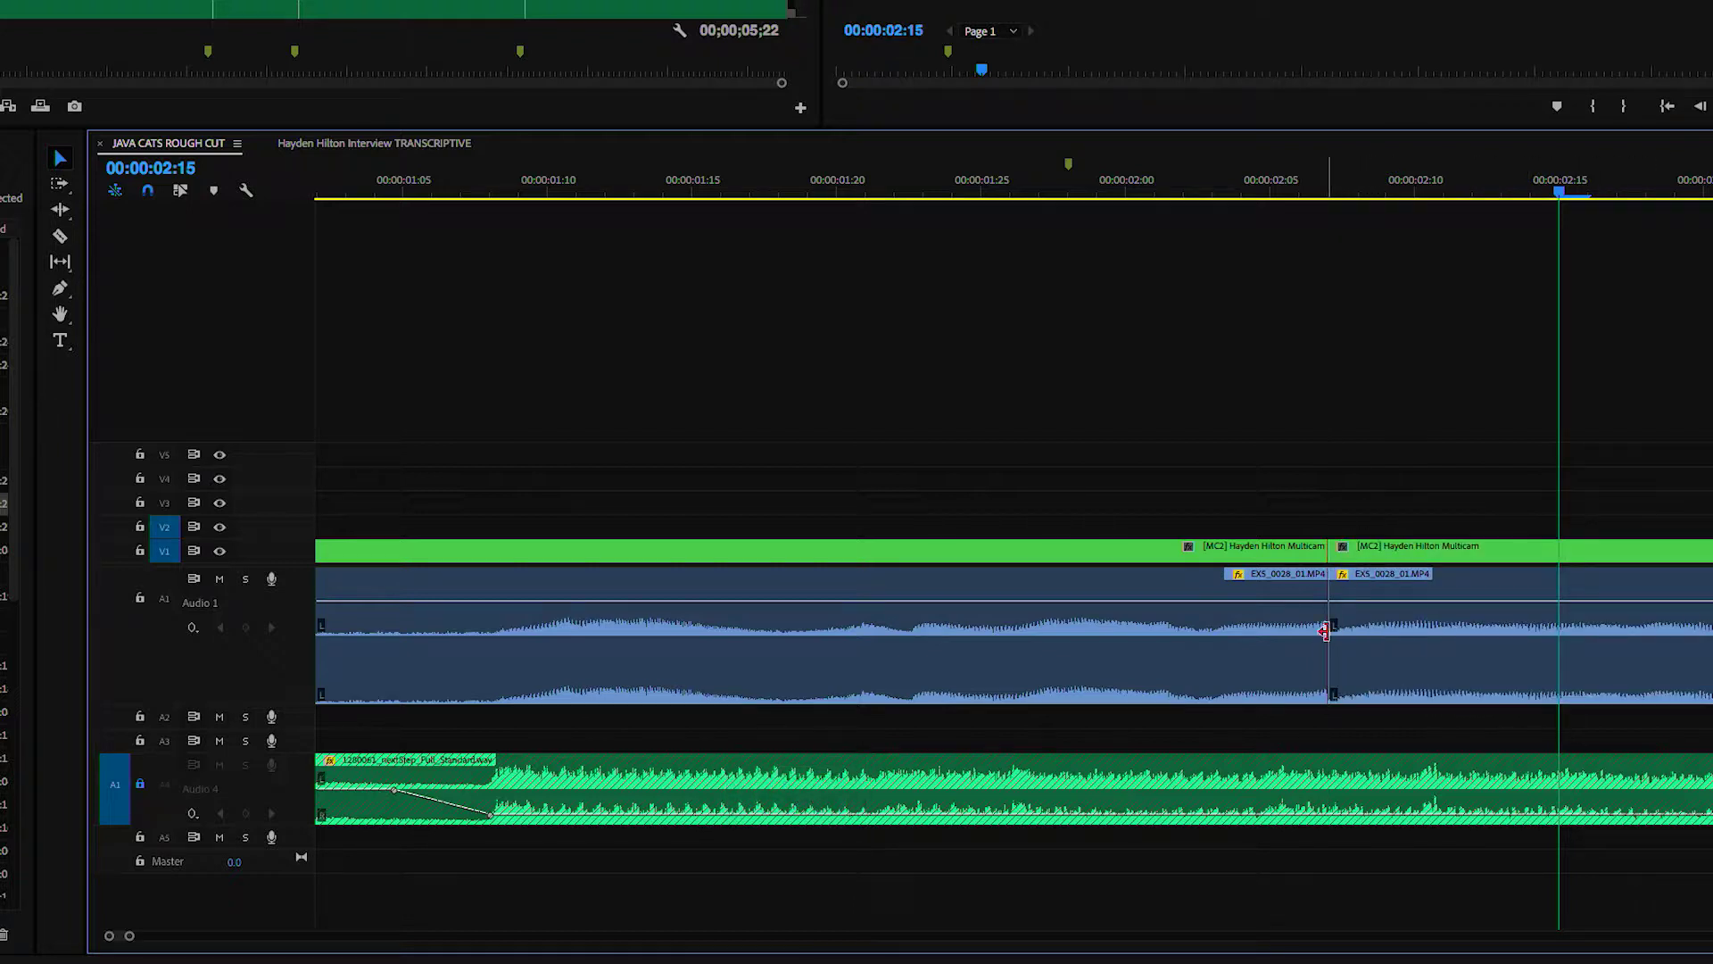
# - Apply the default Constant Power crossfade at the Audio 1 cut and set its duration to 2 frames
pyautogui.rightClick(1331, 623)
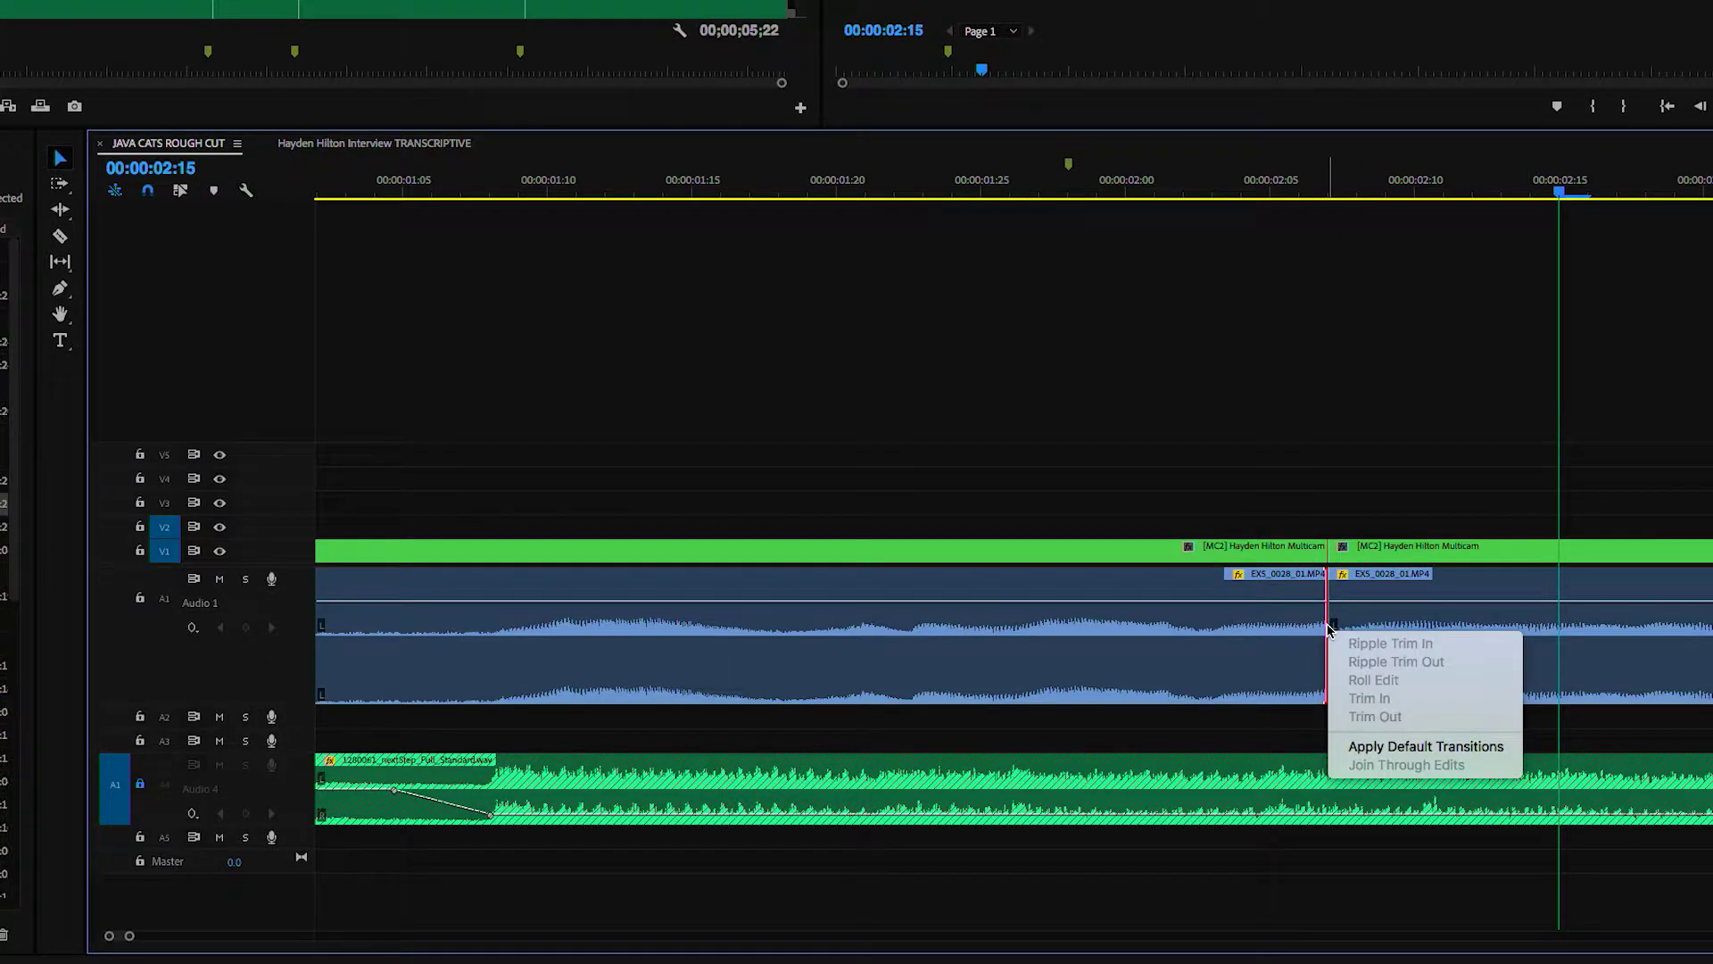
pyautogui.click(1352, 752)
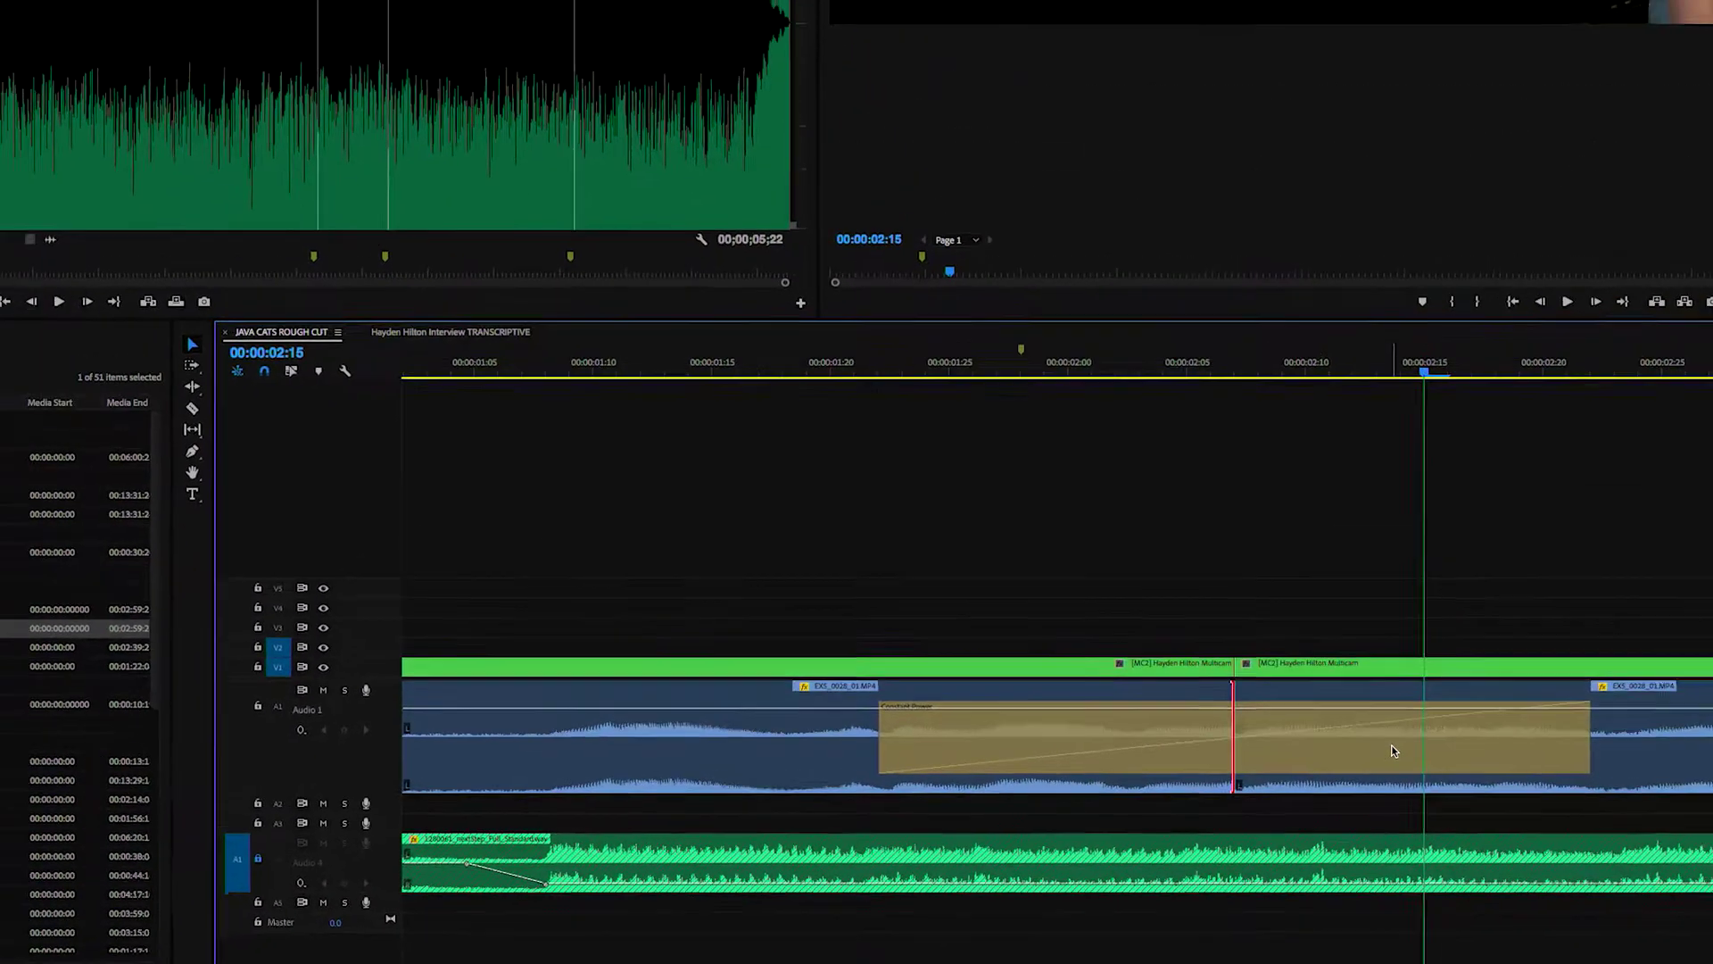
pyautogui.doubleClick(1395, 750)
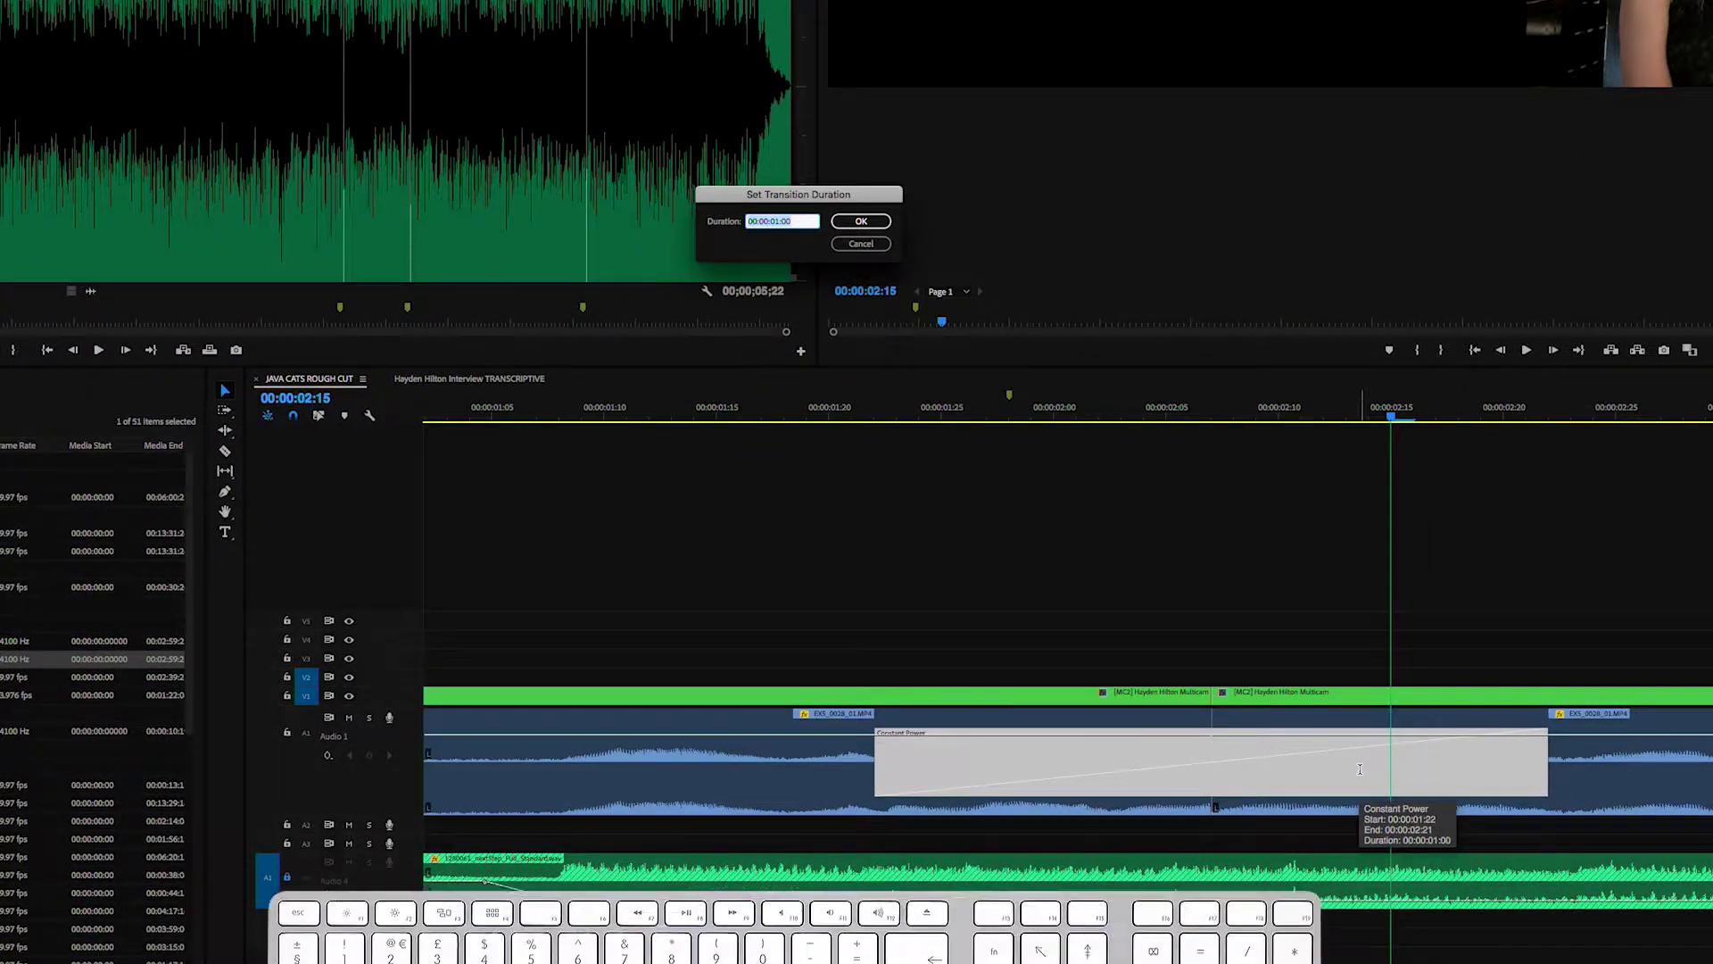
pyautogui.write('2')
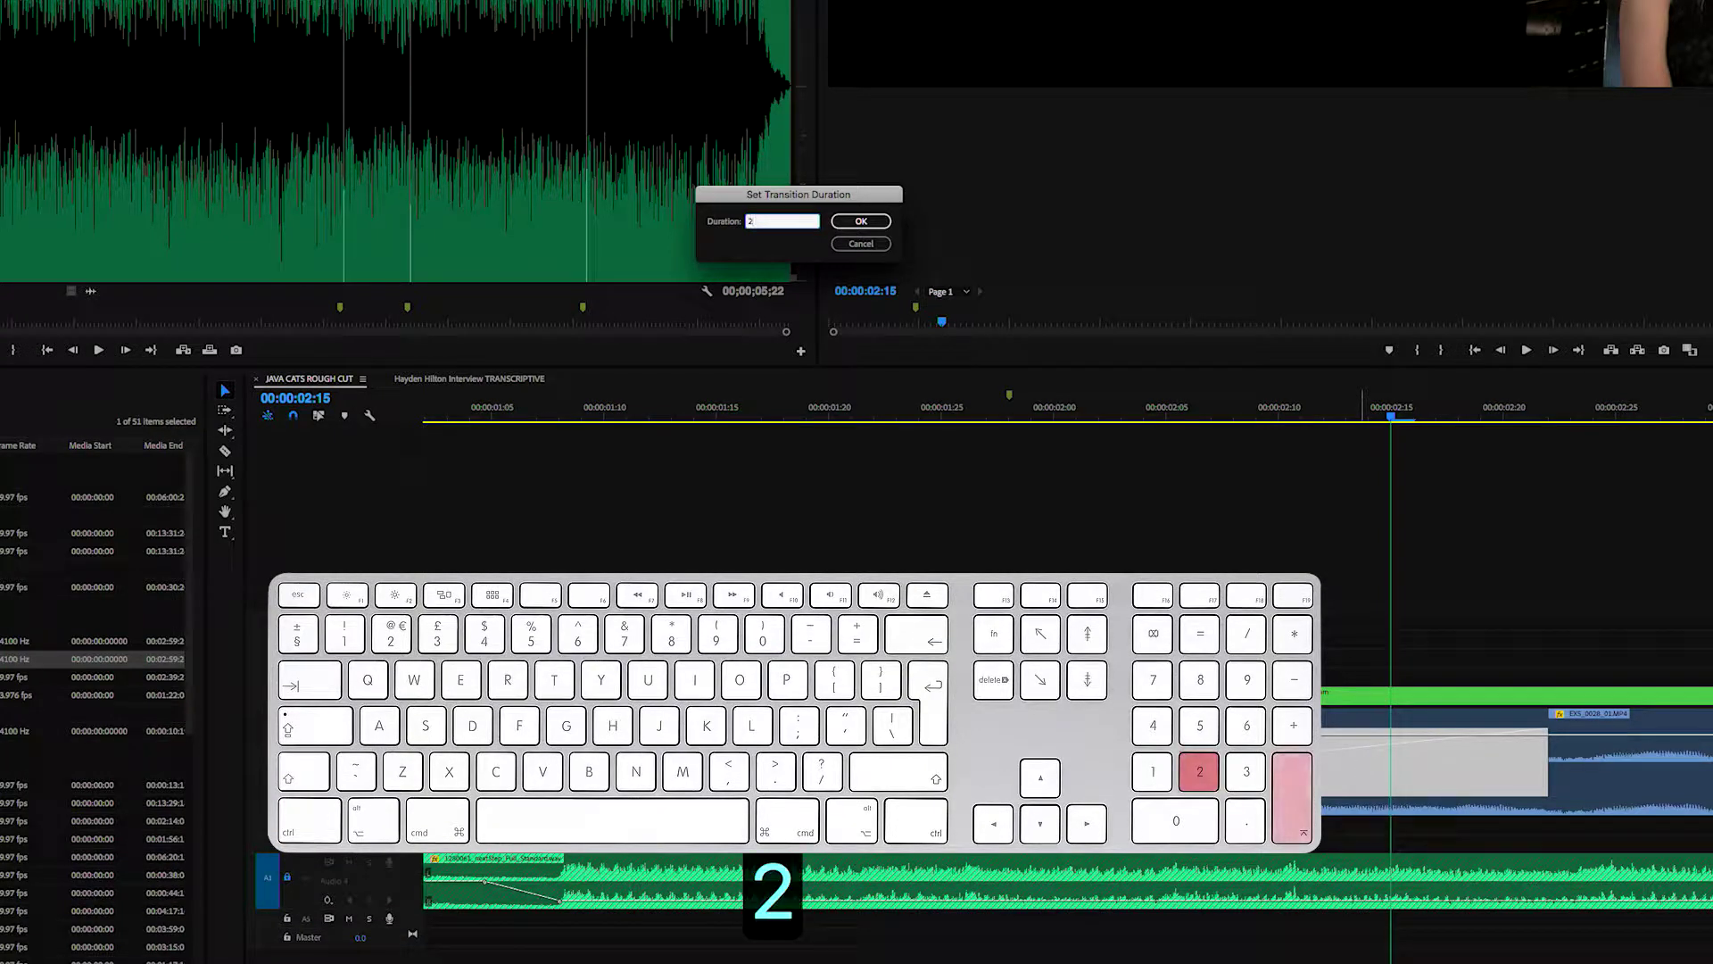
pyautogui.press('Return')
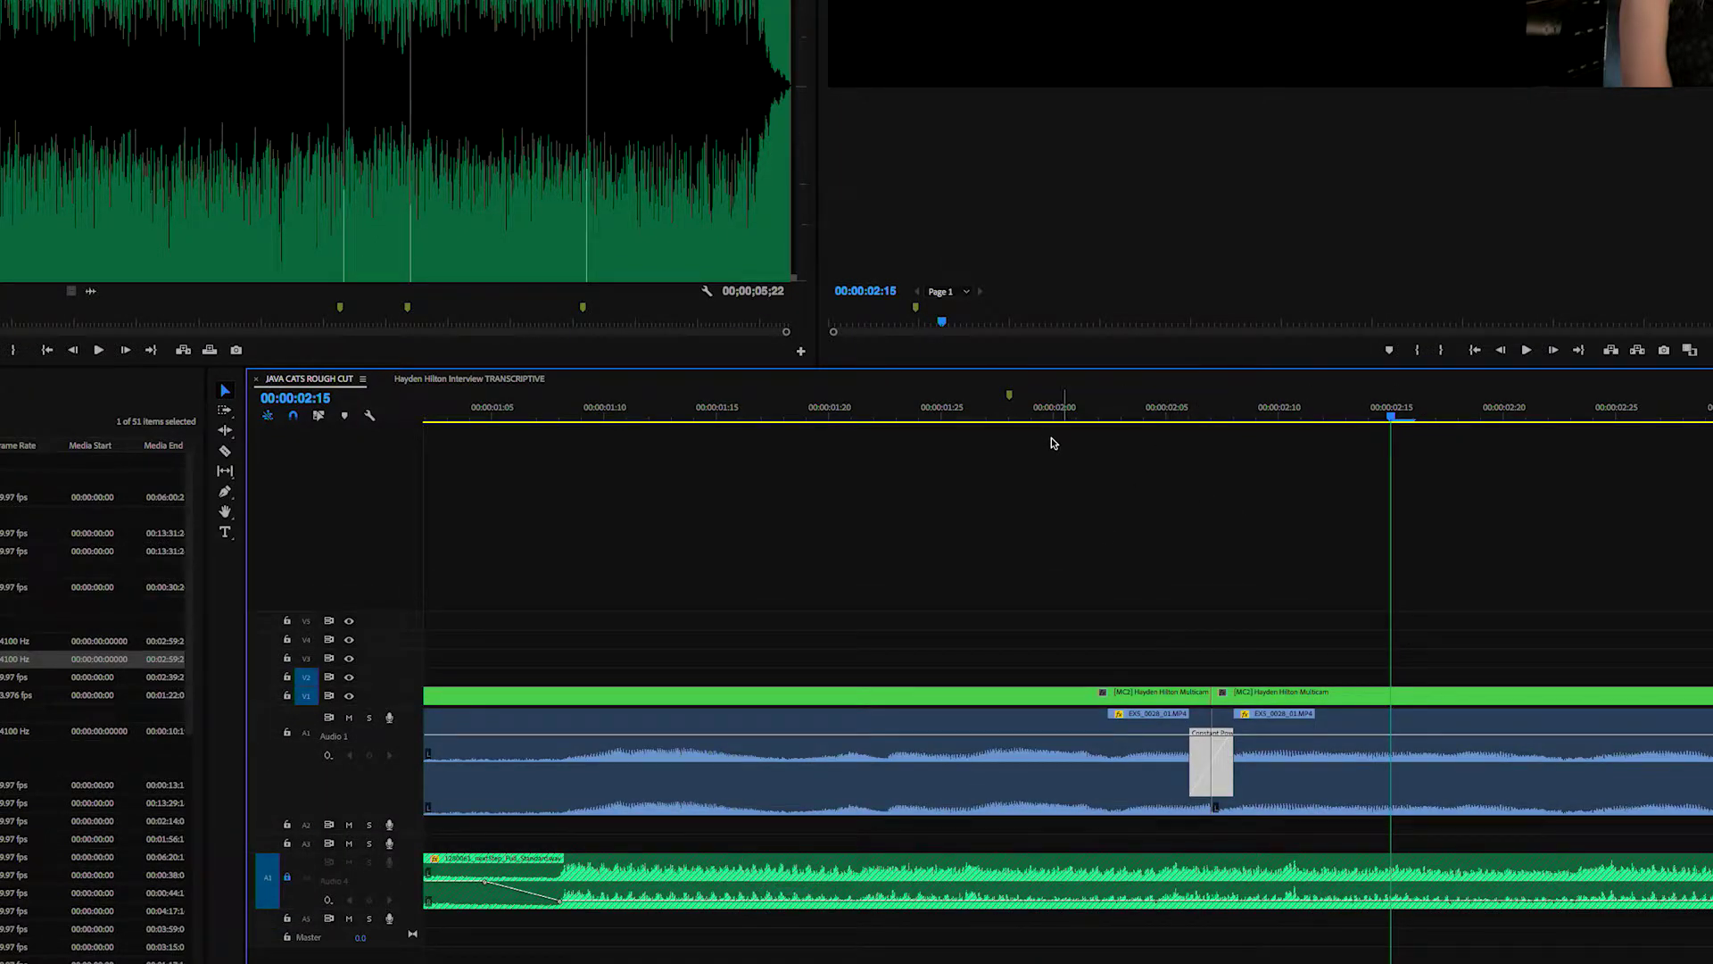
pyautogui.click(469, 408)
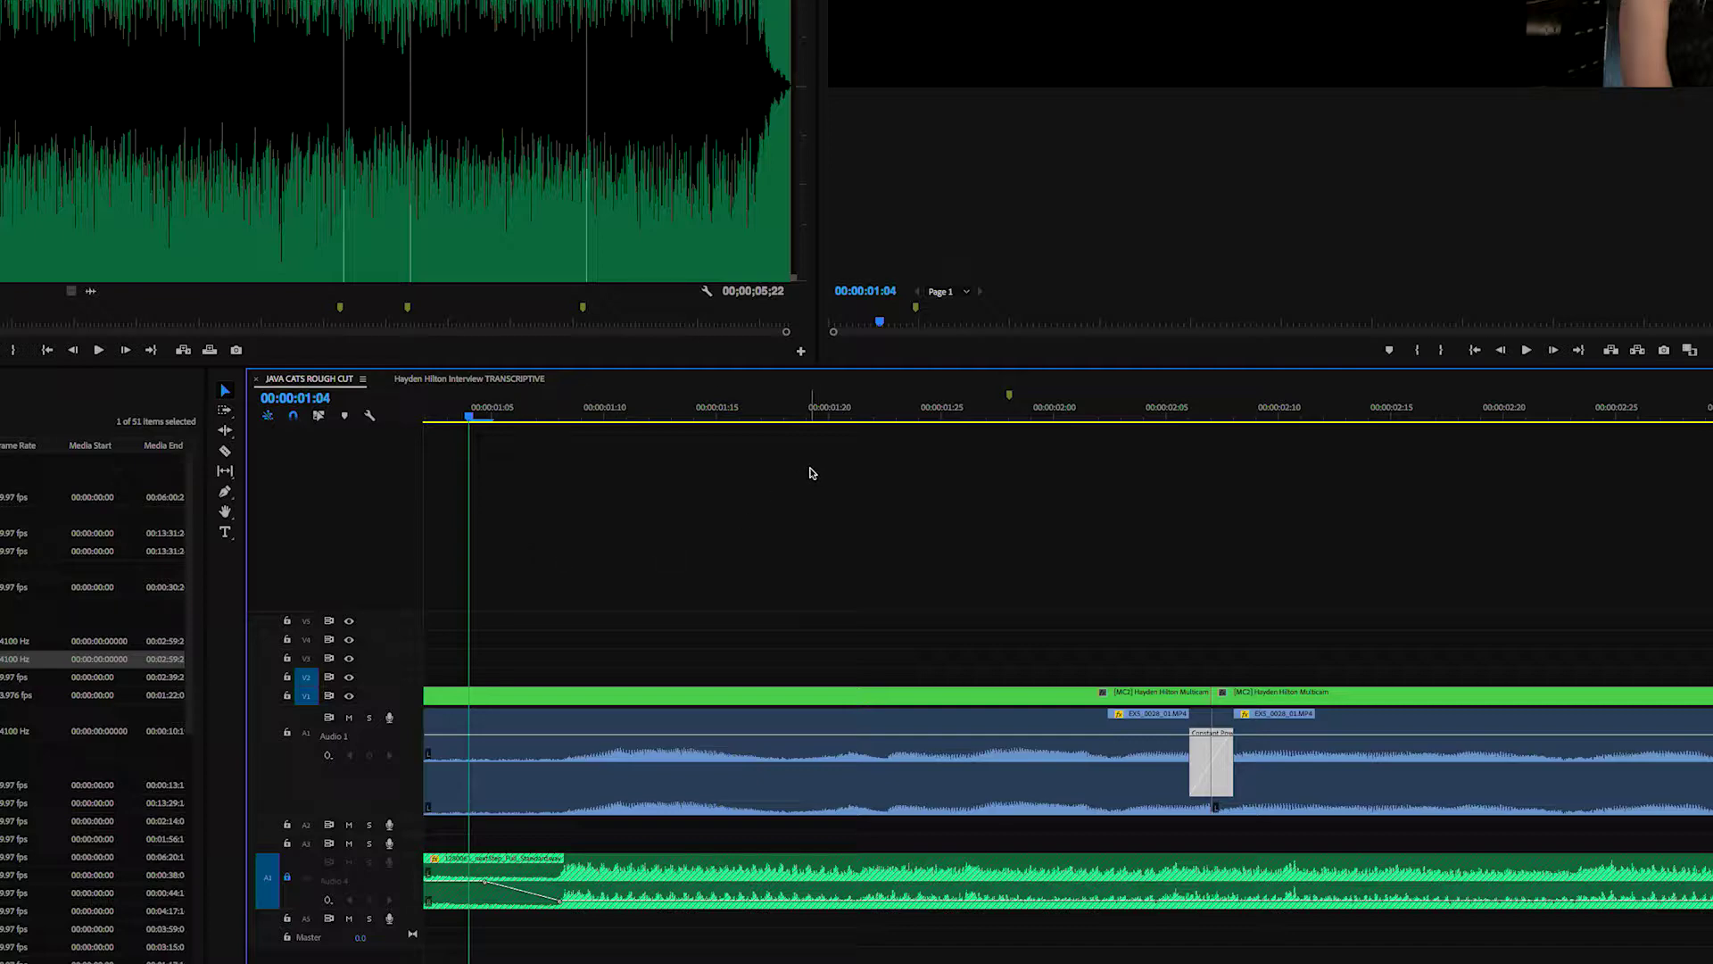
# - Play back the cut several times and select the Constant Power crossfade on Audio 1
pyautogui.press('space')
pyautogui.press('space')
pyautogui.scroll(3, 842, 525)
pyautogui.click(550, 409)
pyautogui.press('space')
pyautogui.press('space')
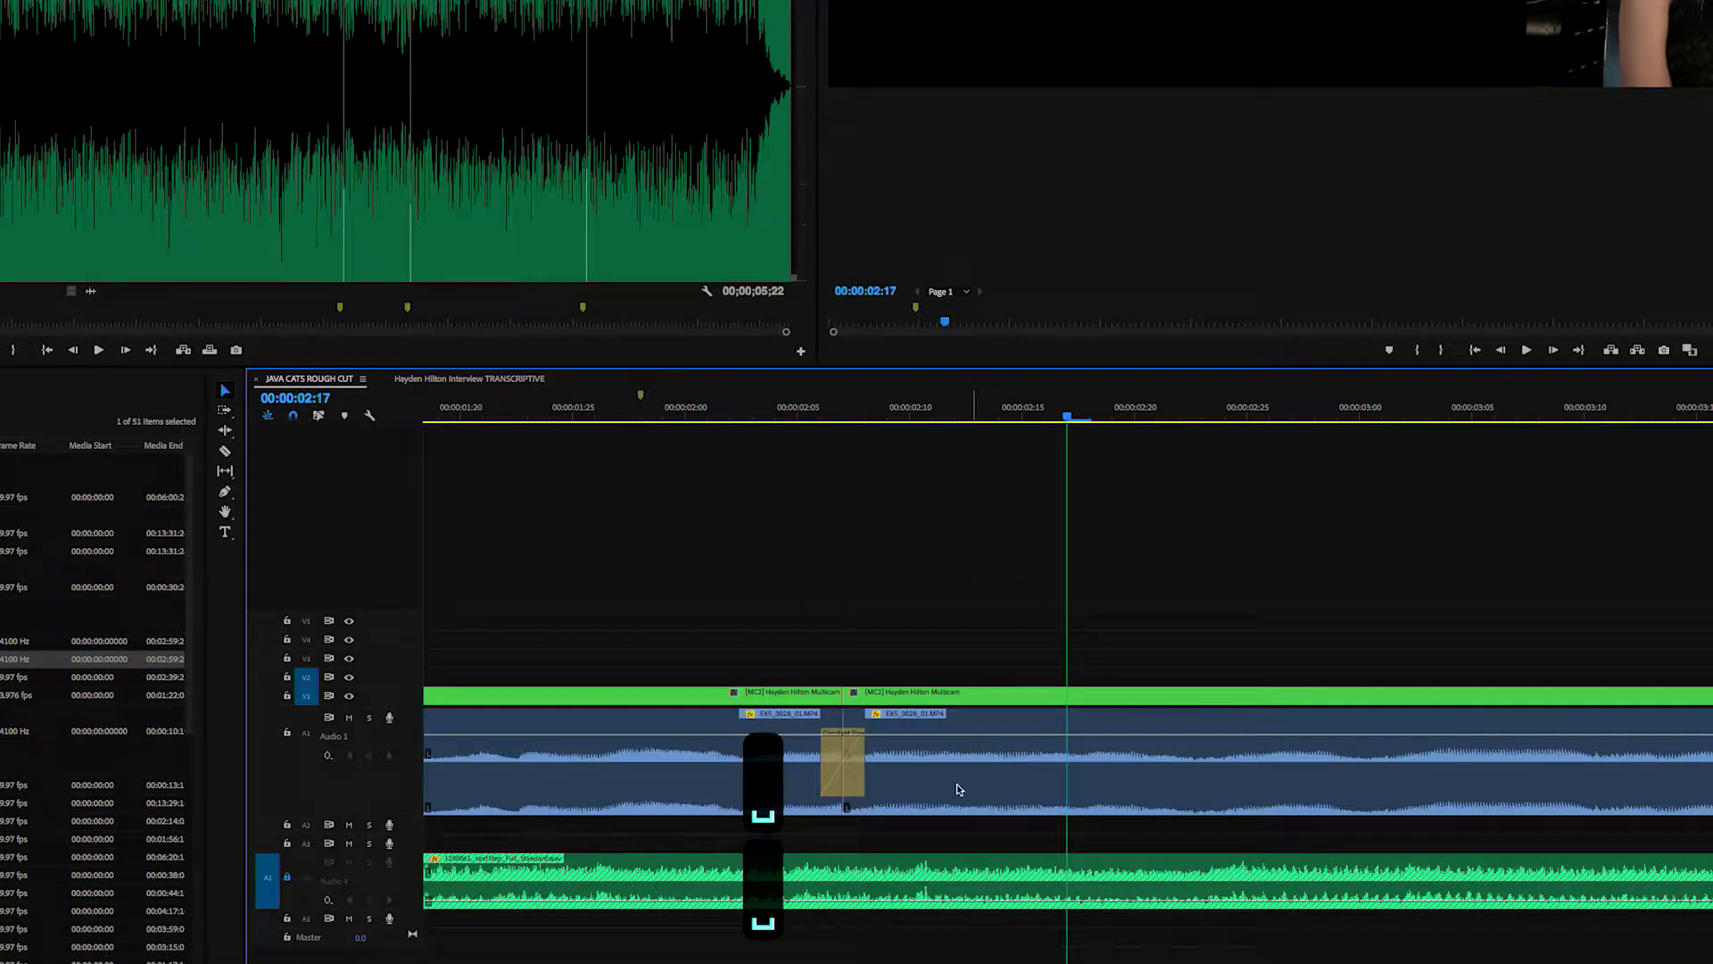
pyautogui.click(843, 776)
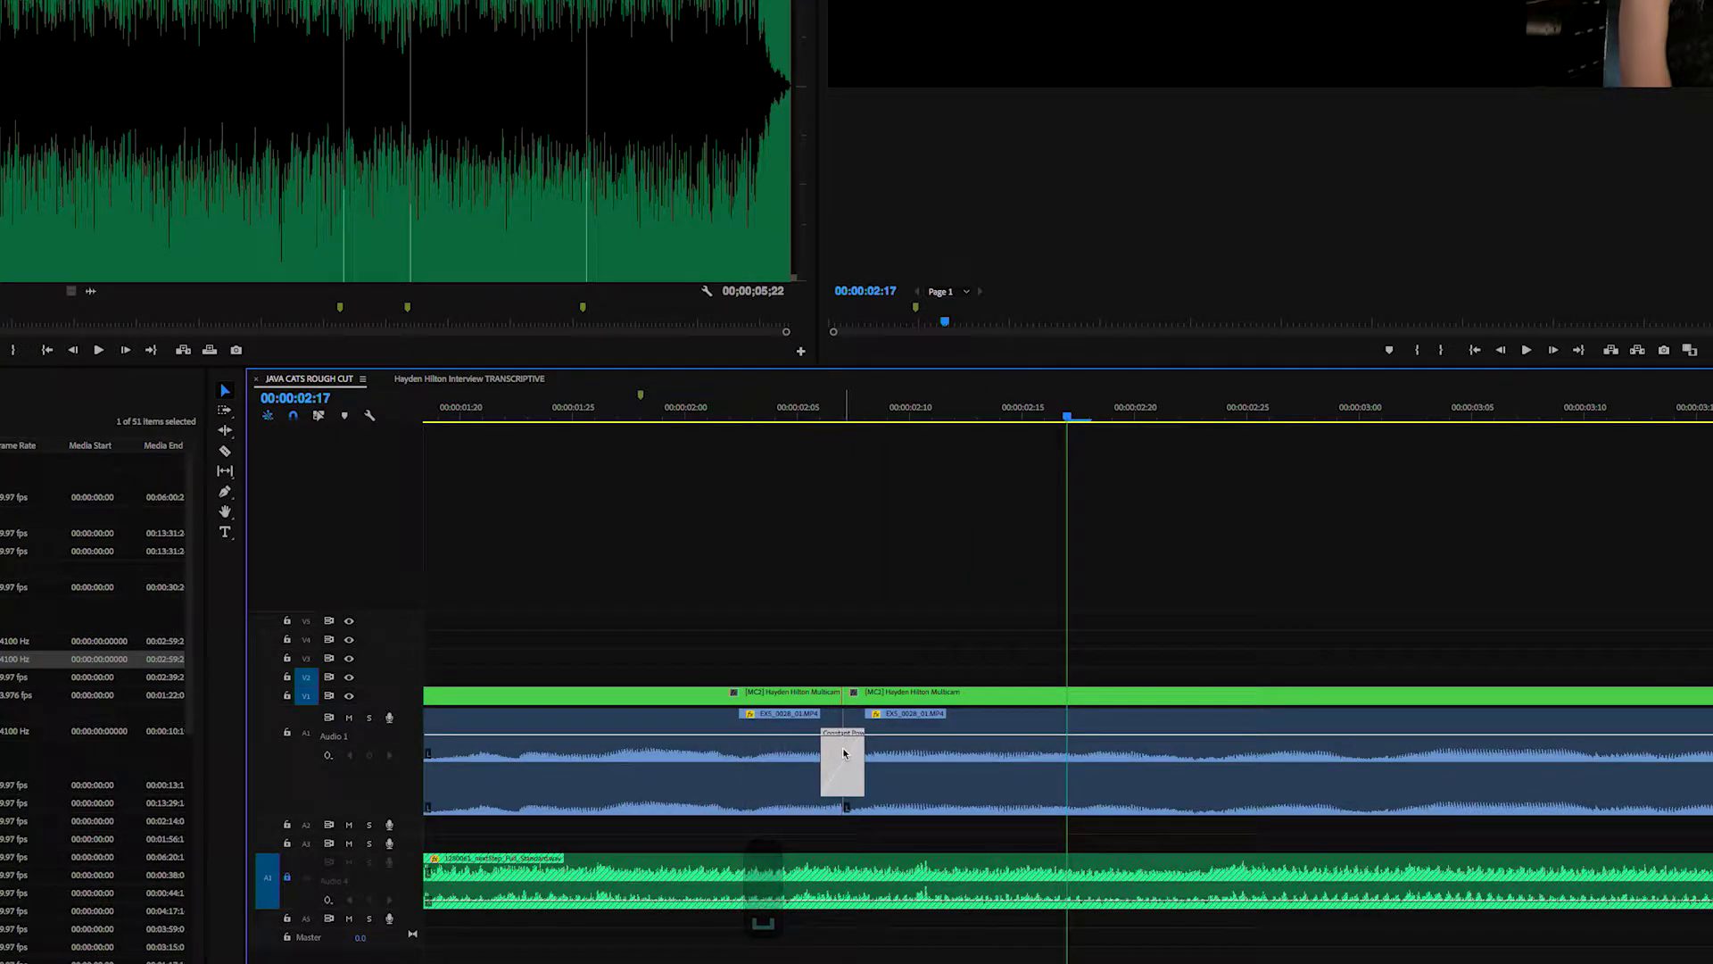
pyautogui.press('space')
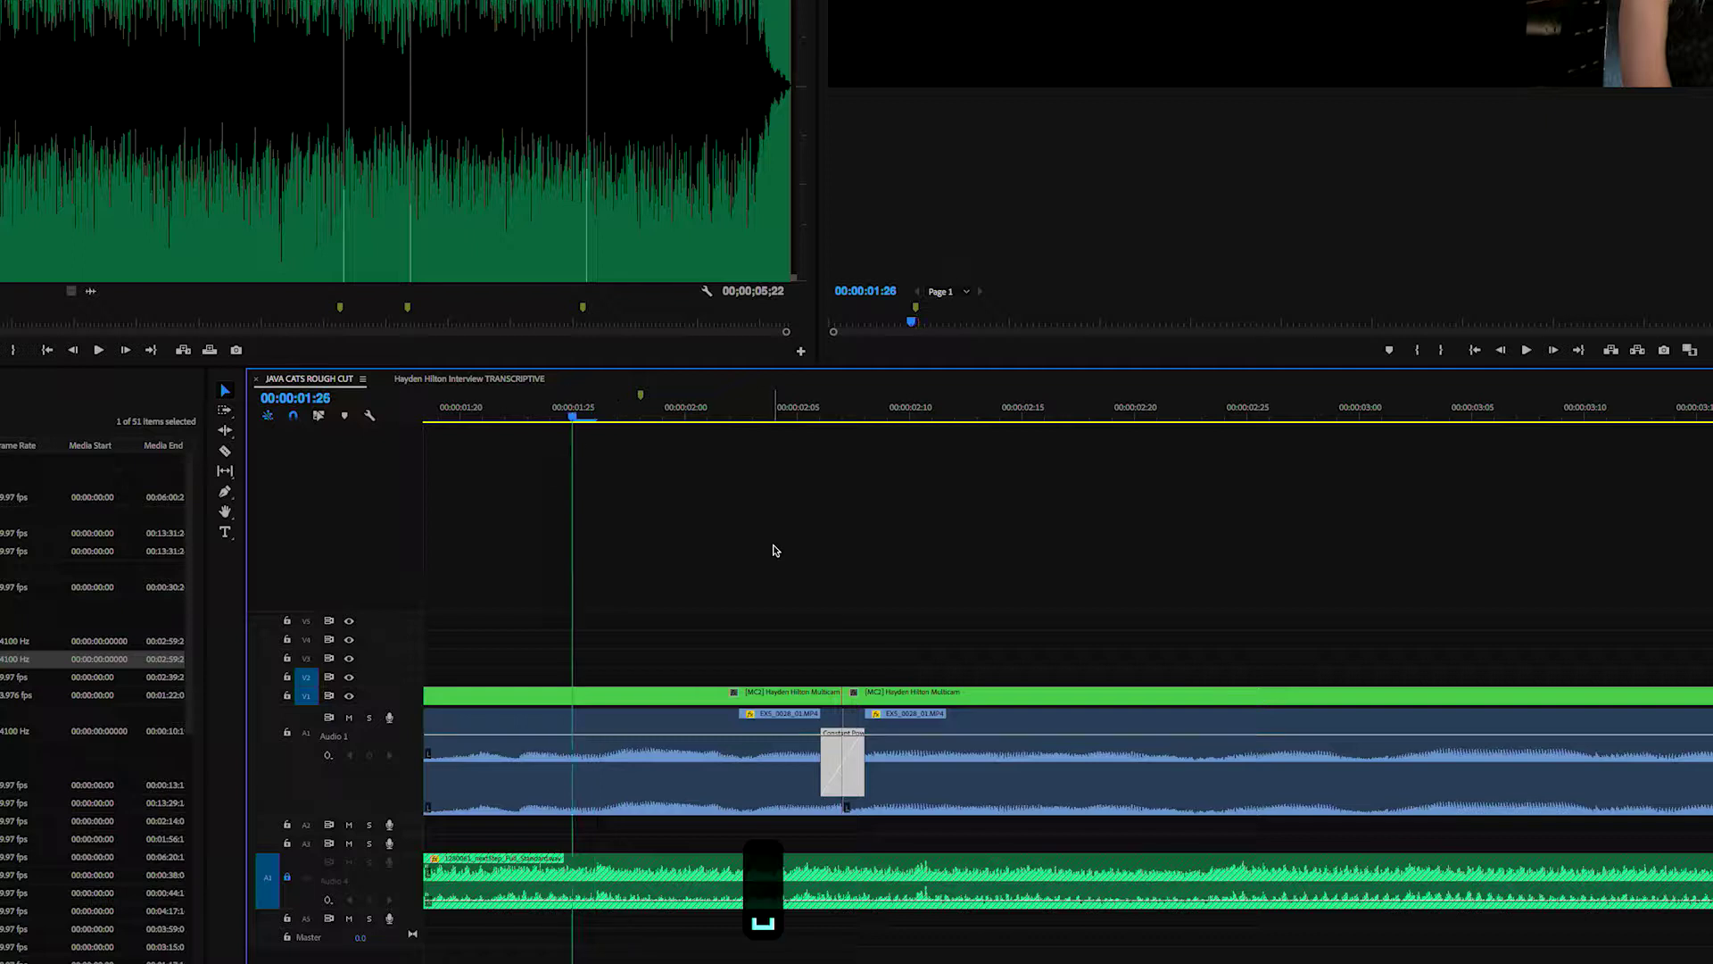
pyautogui.press('space')
pyautogui.scroll(2, 1319, 776)
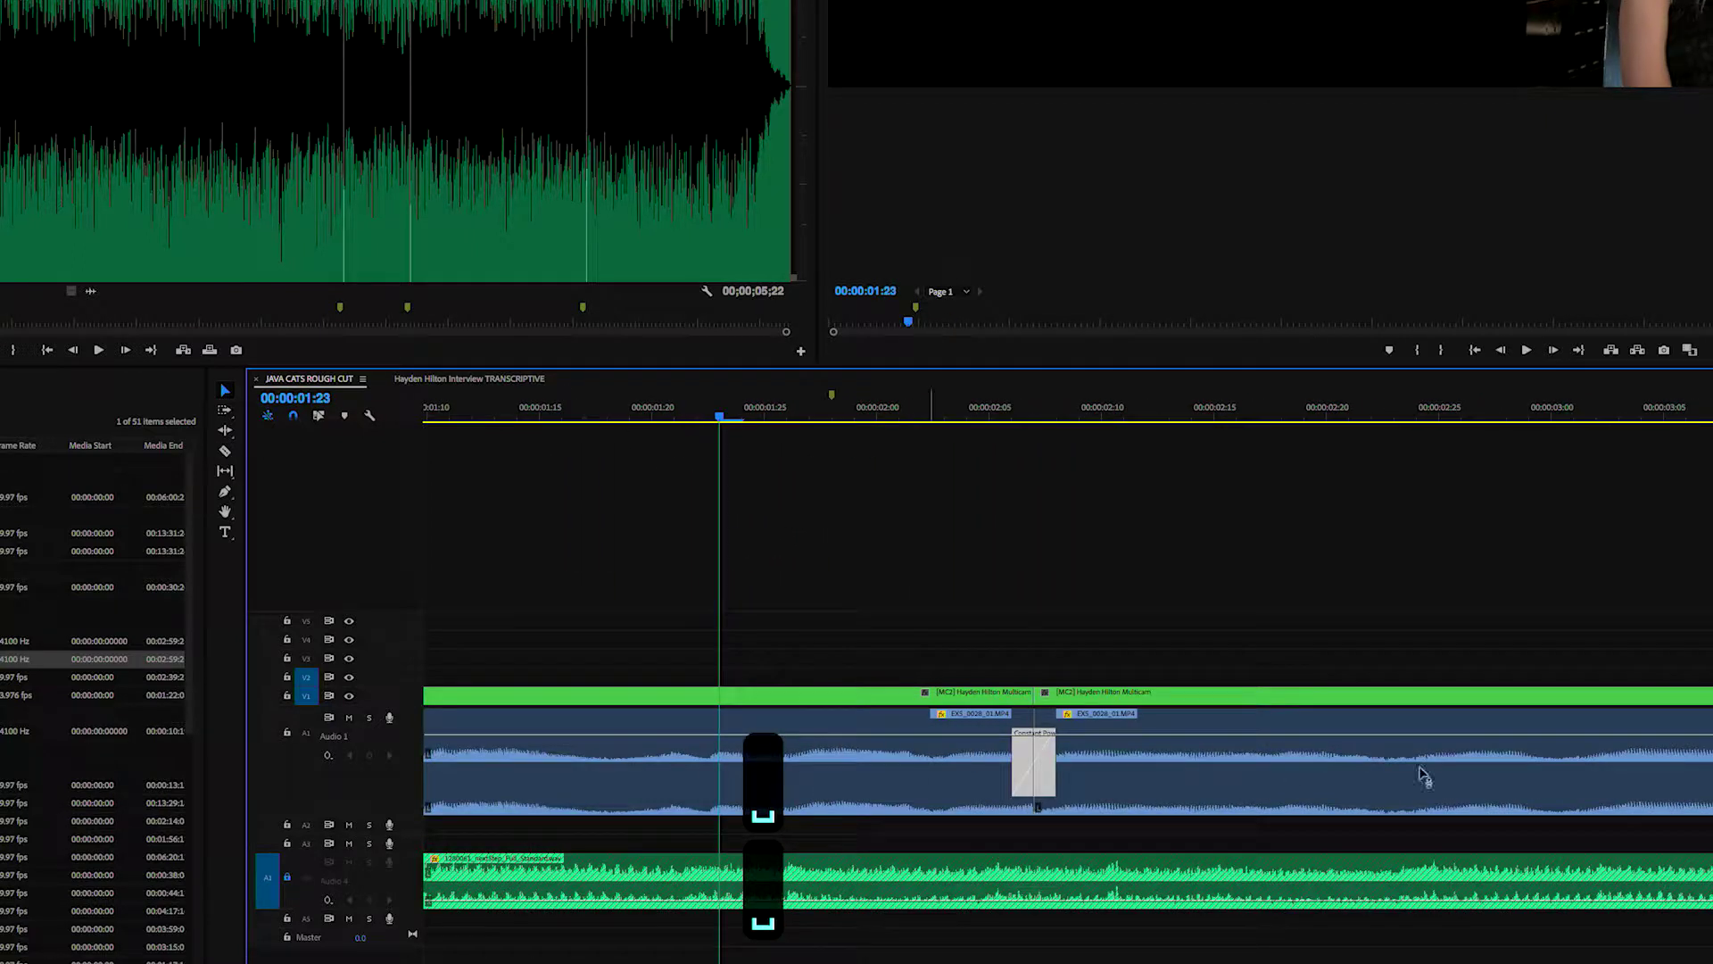
pyautogui.press('space')
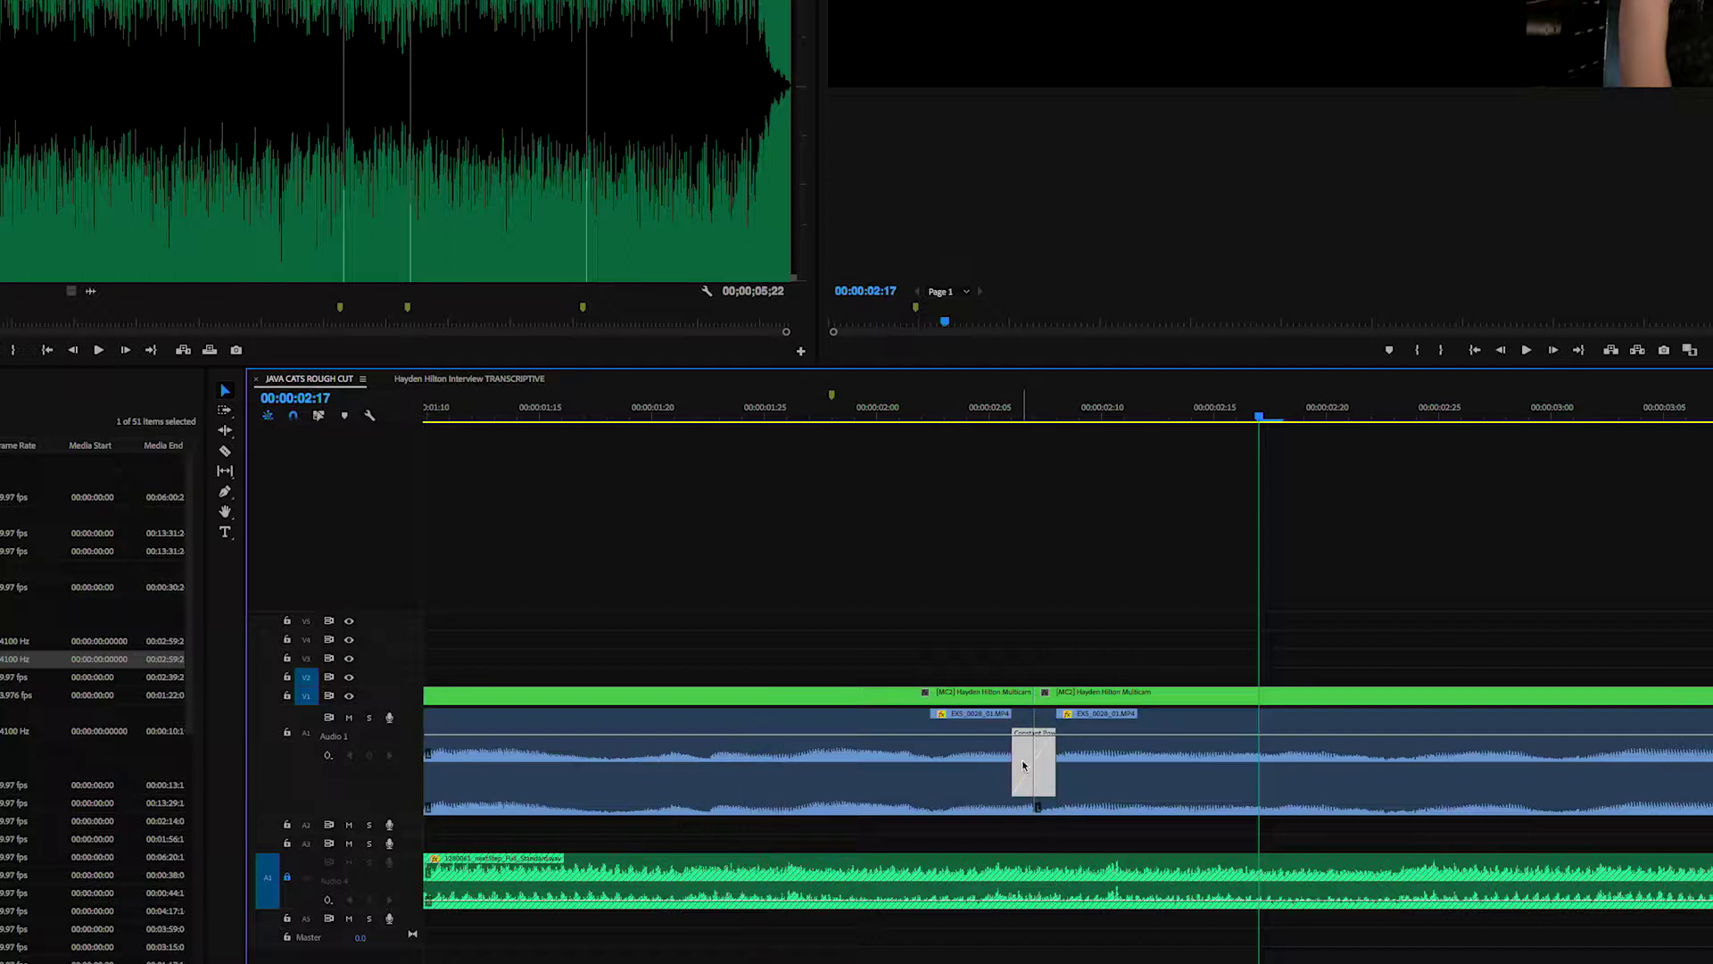
# - Slide the crossfade right so it starts at the edit point, then replay the cut
pyautogui.moveTo(1063, 771); pyautogui.dragTo(1063, 771)
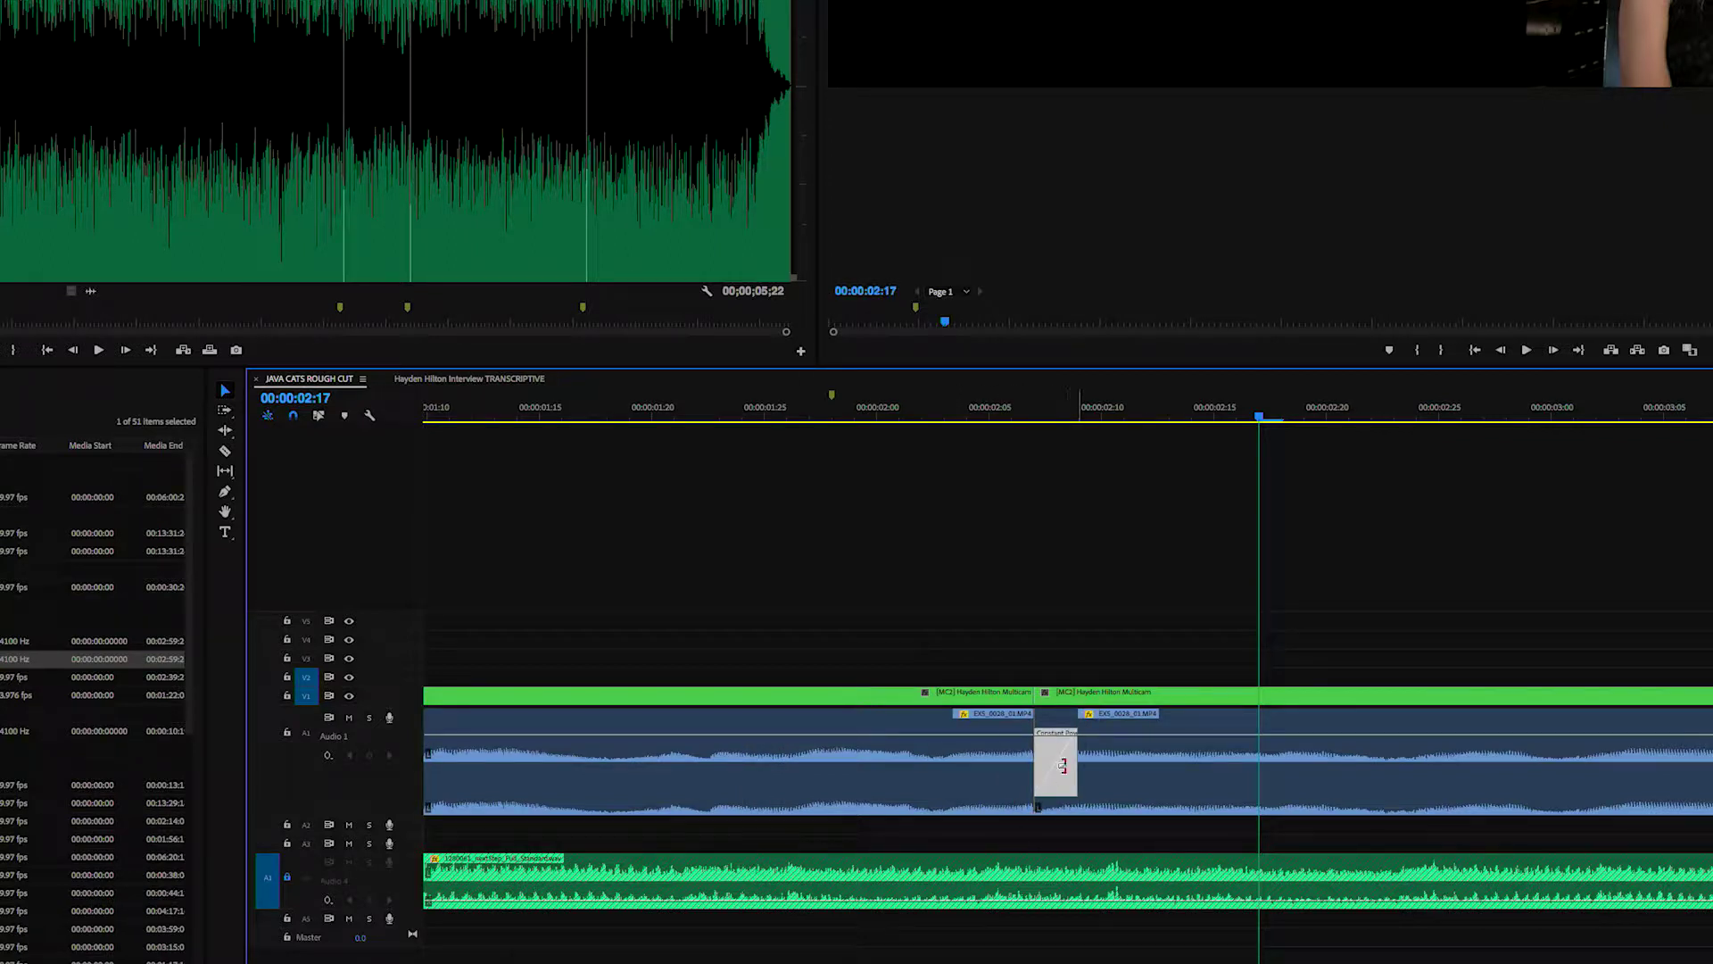
pyautogui.click(898, 412)
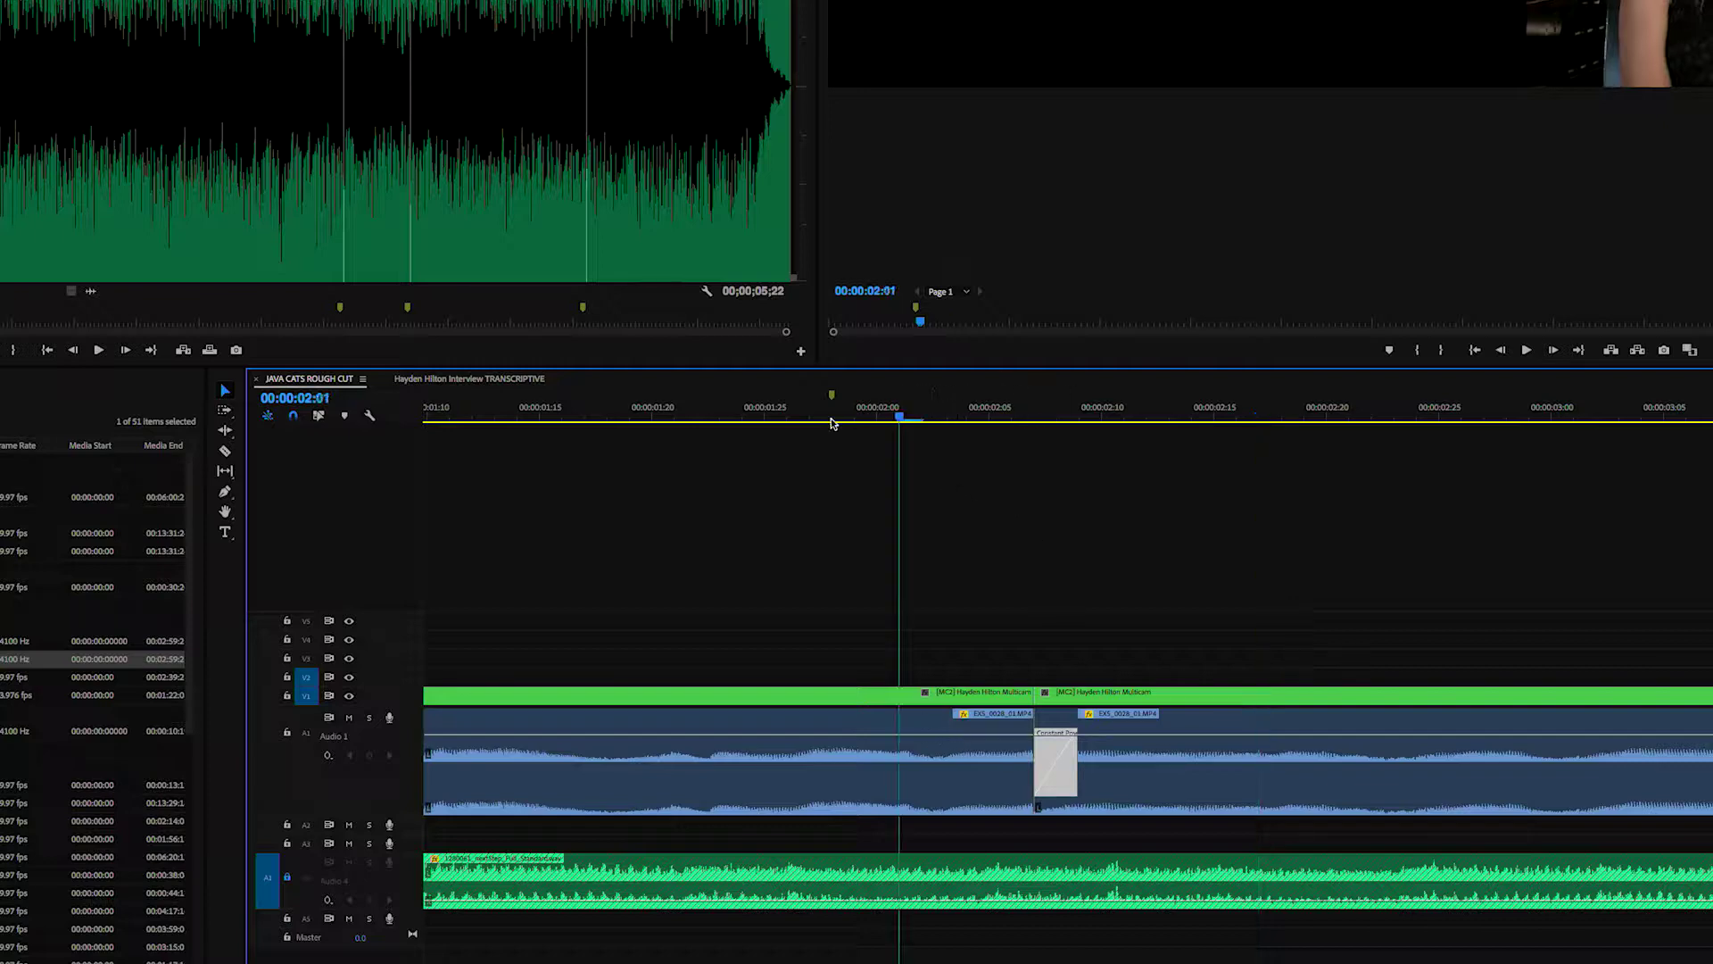
pyautogui.press('space')
pyautogui.press('space')
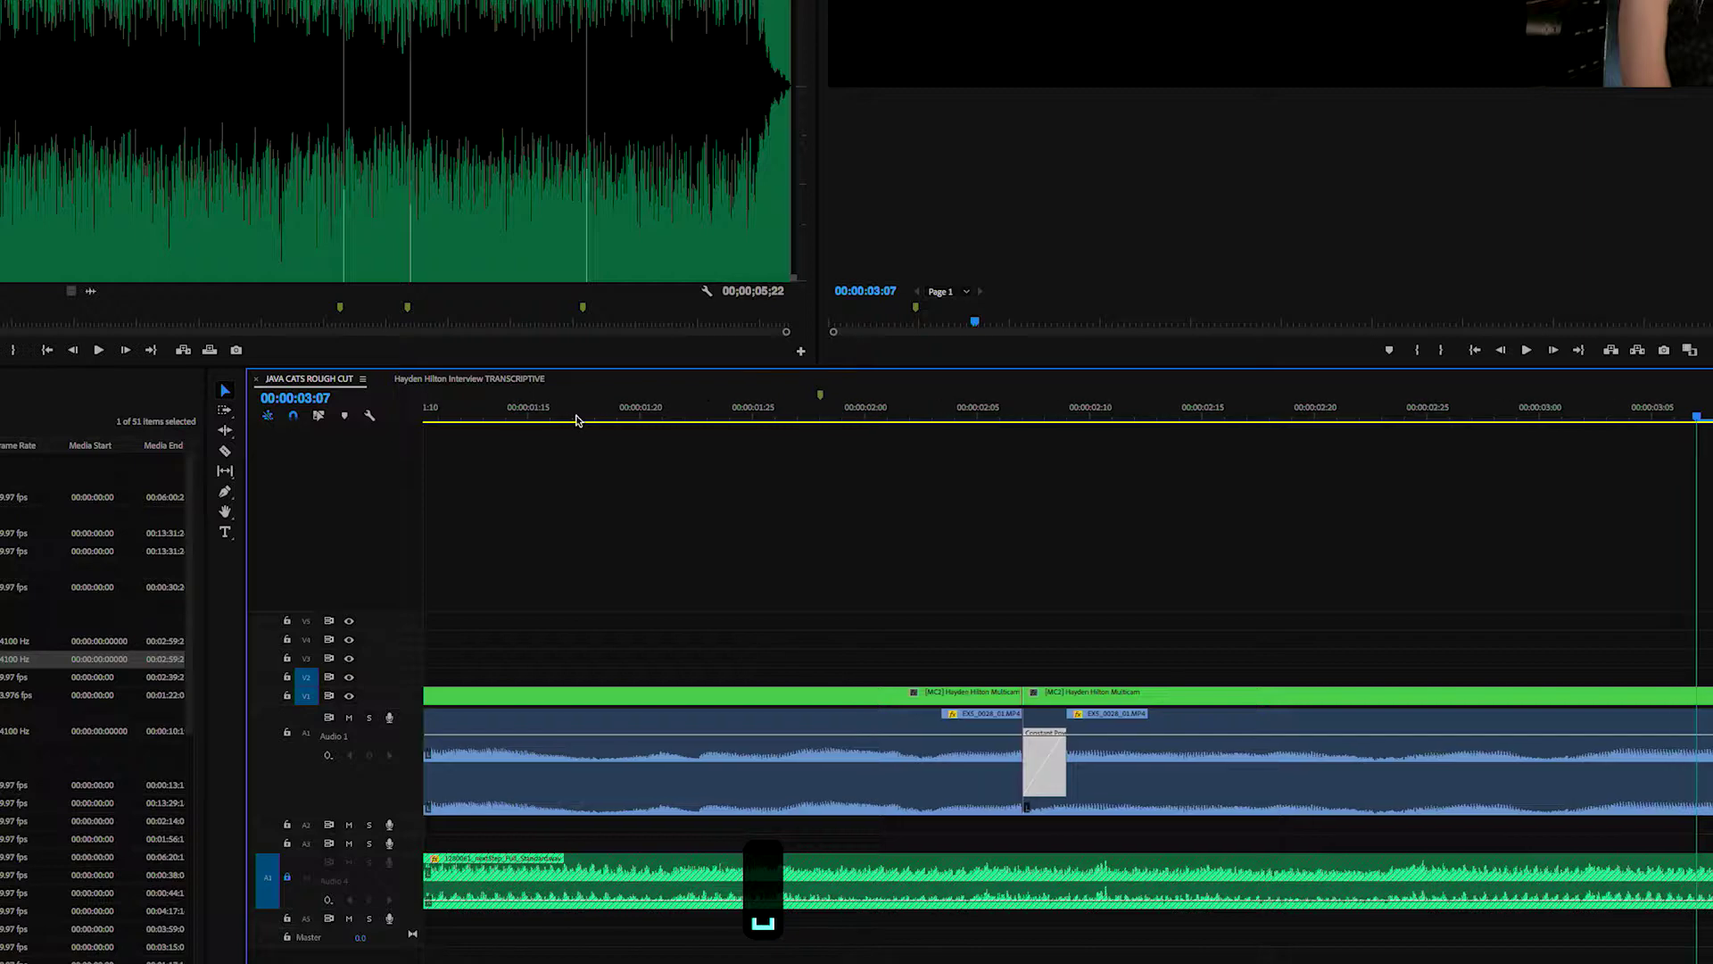
pyautogui.press('space')
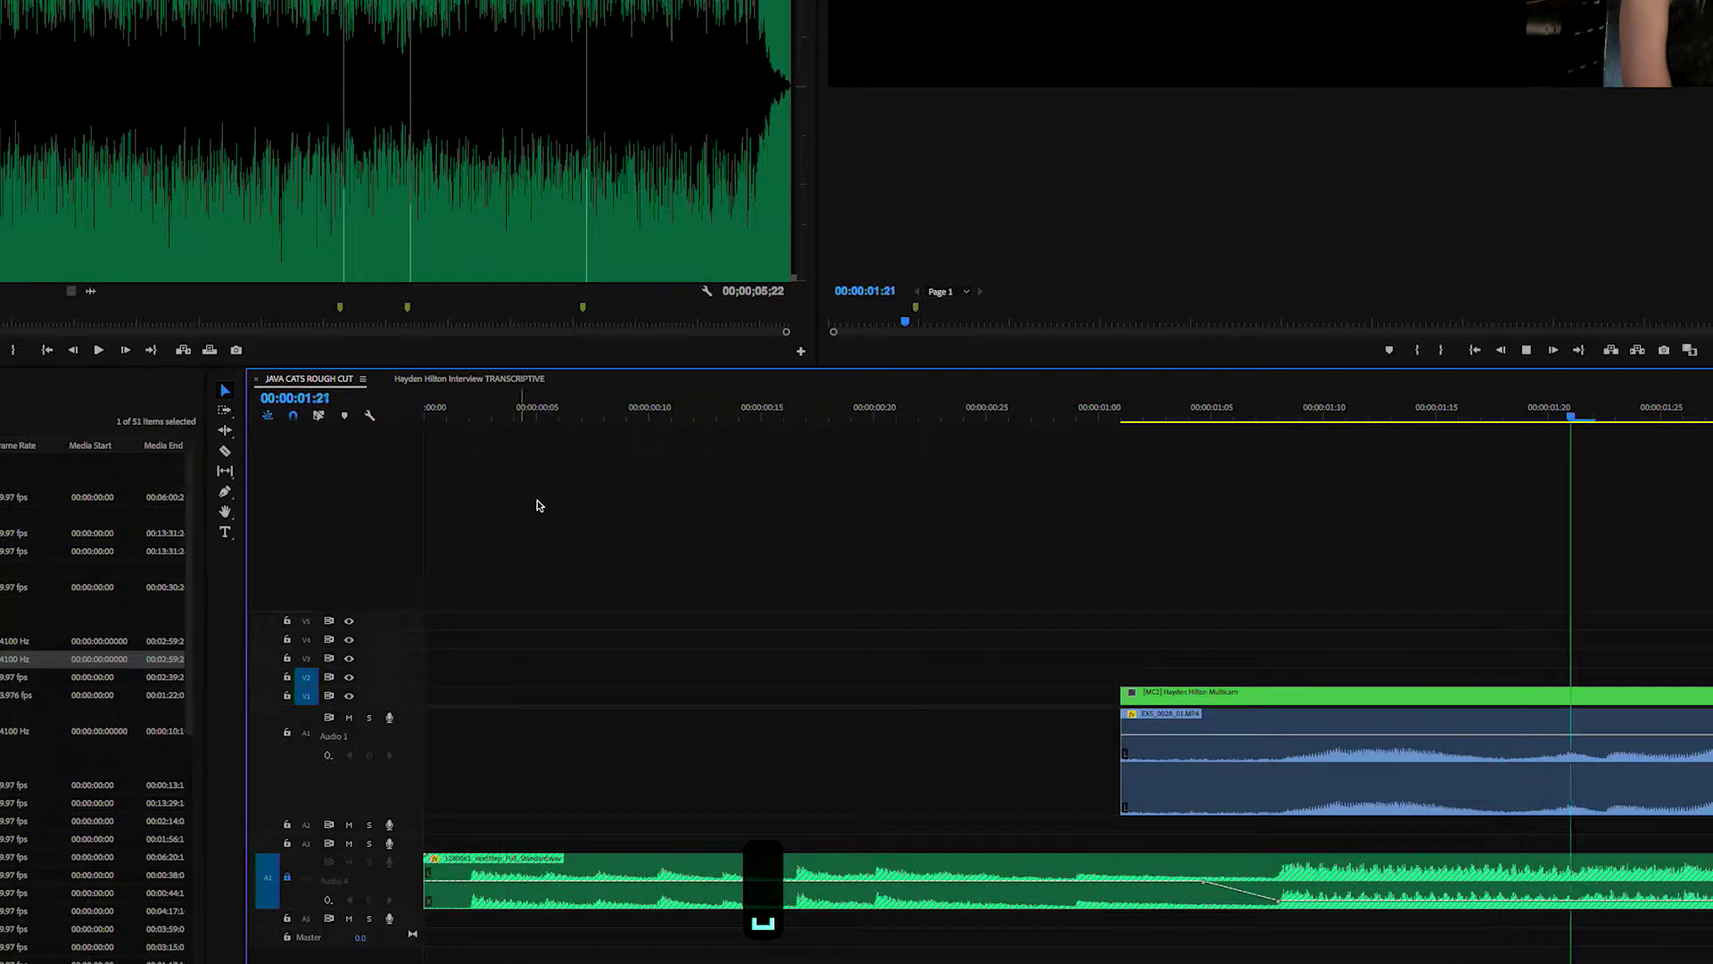
pyautogui.press('space')
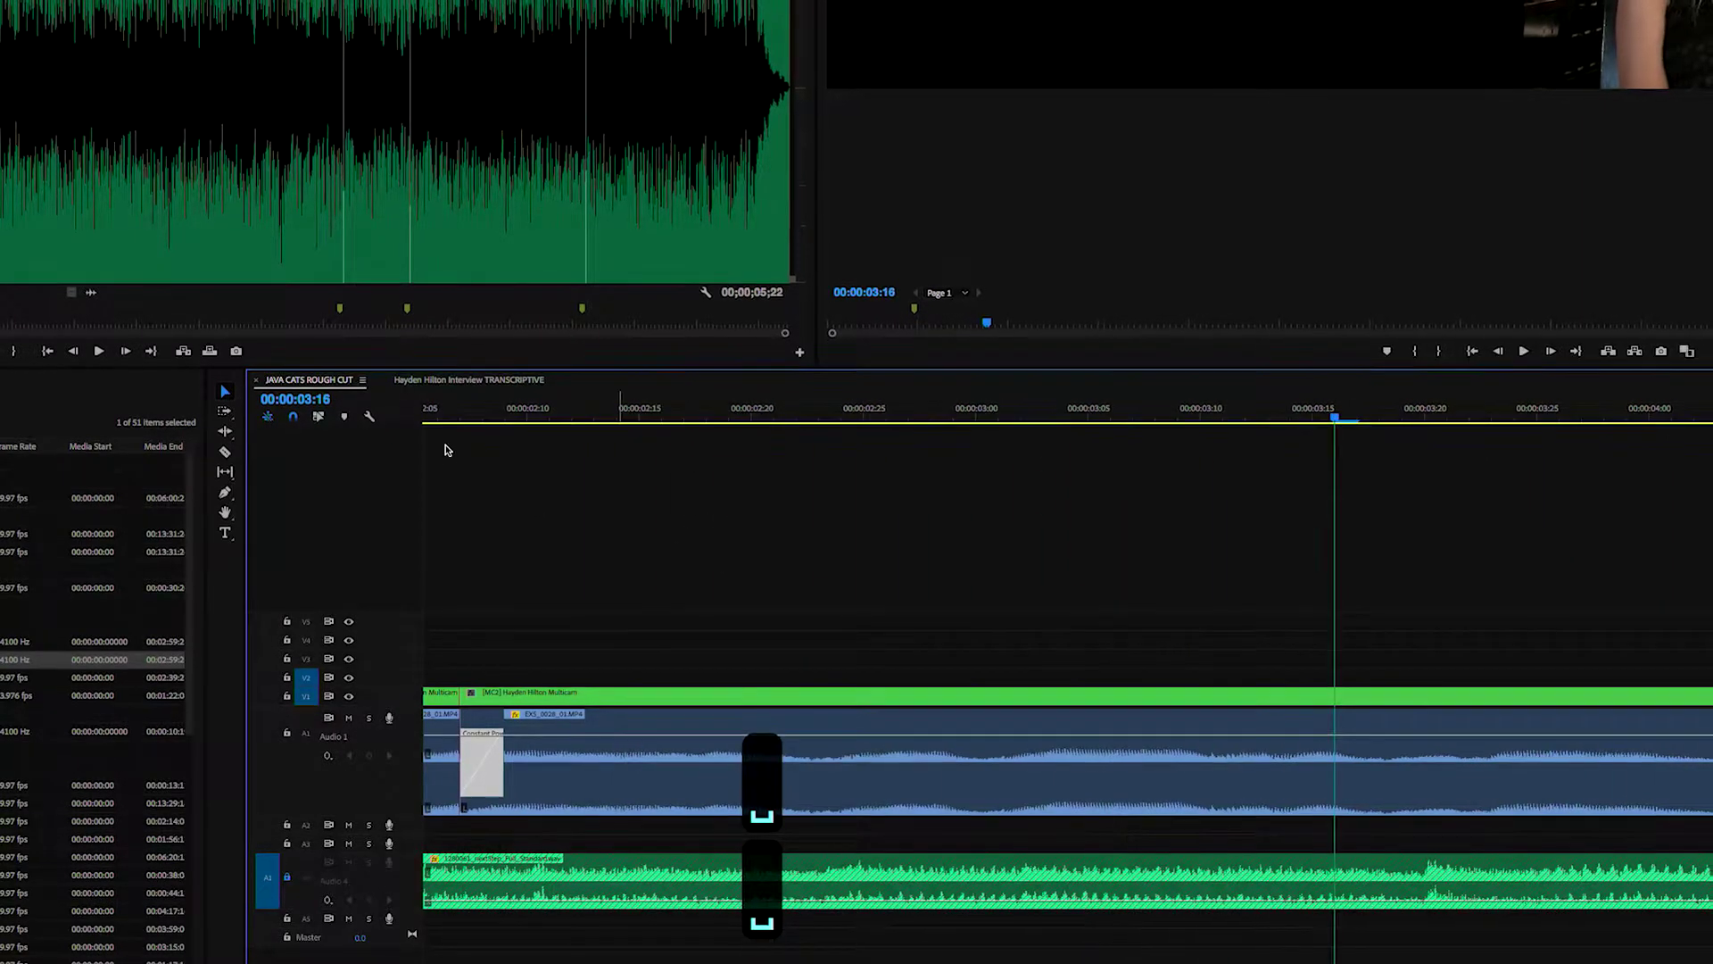
pyautogui.moveTo(580, 415); pyautogui.dragTo(814, 456)
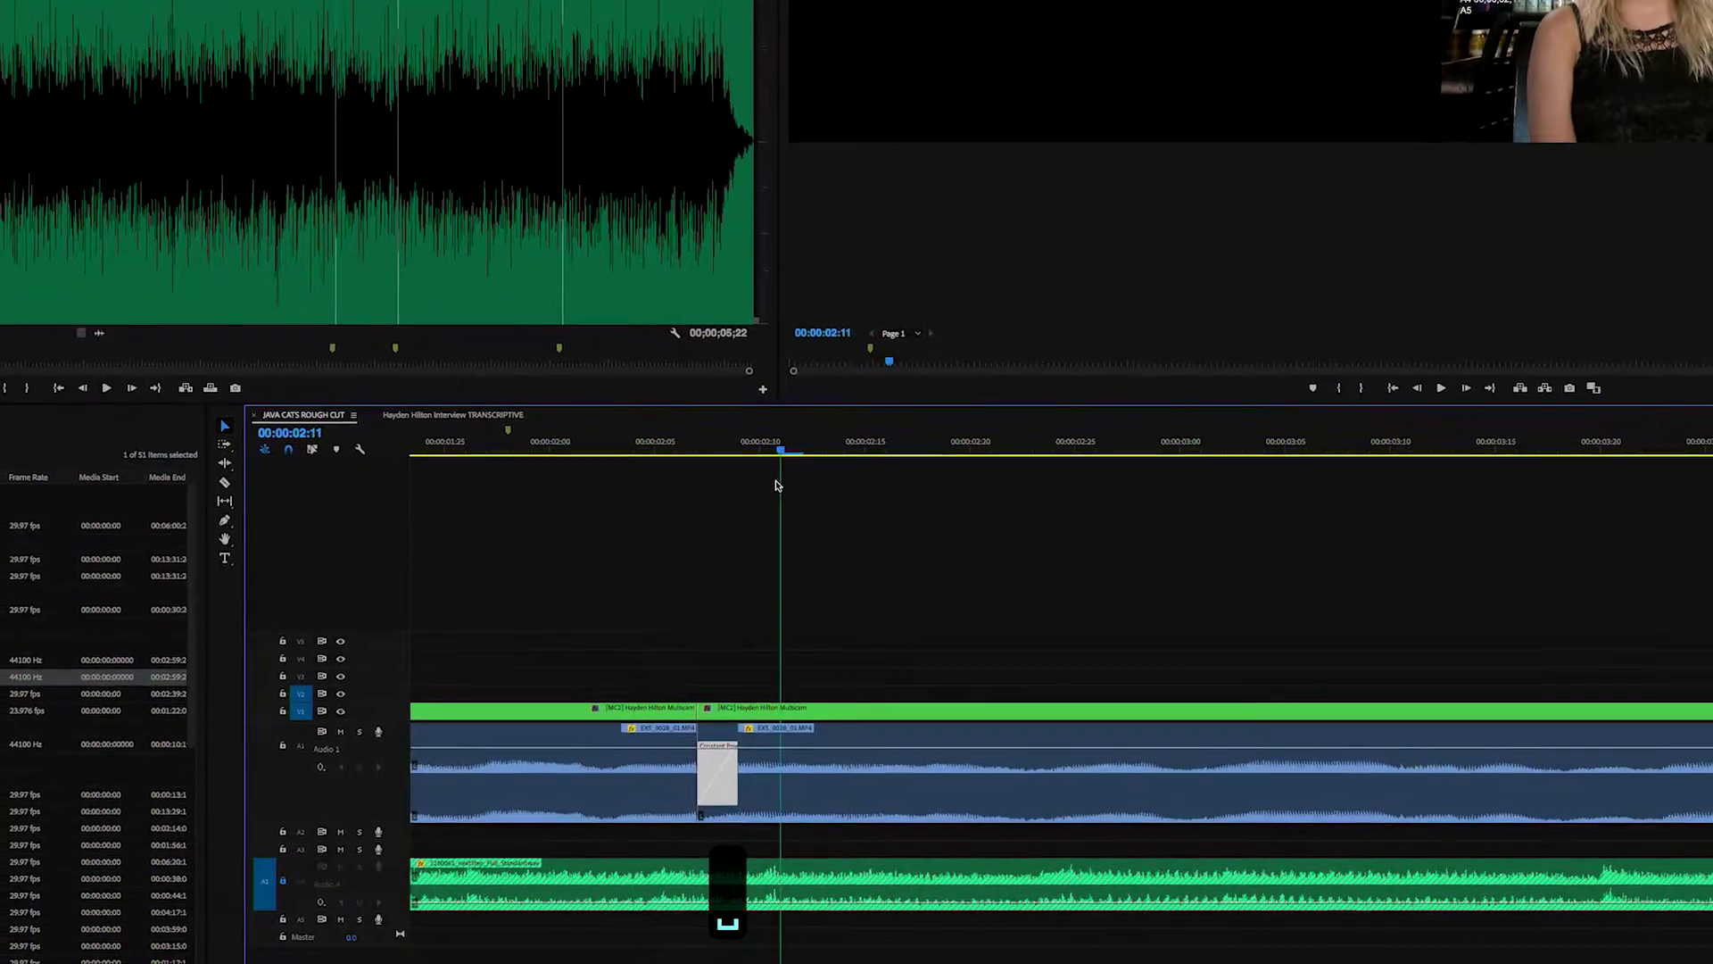
# - Switch the multicam clip to camera 1 and play back the change from 00:00:01:24
pyautogui.press('1')
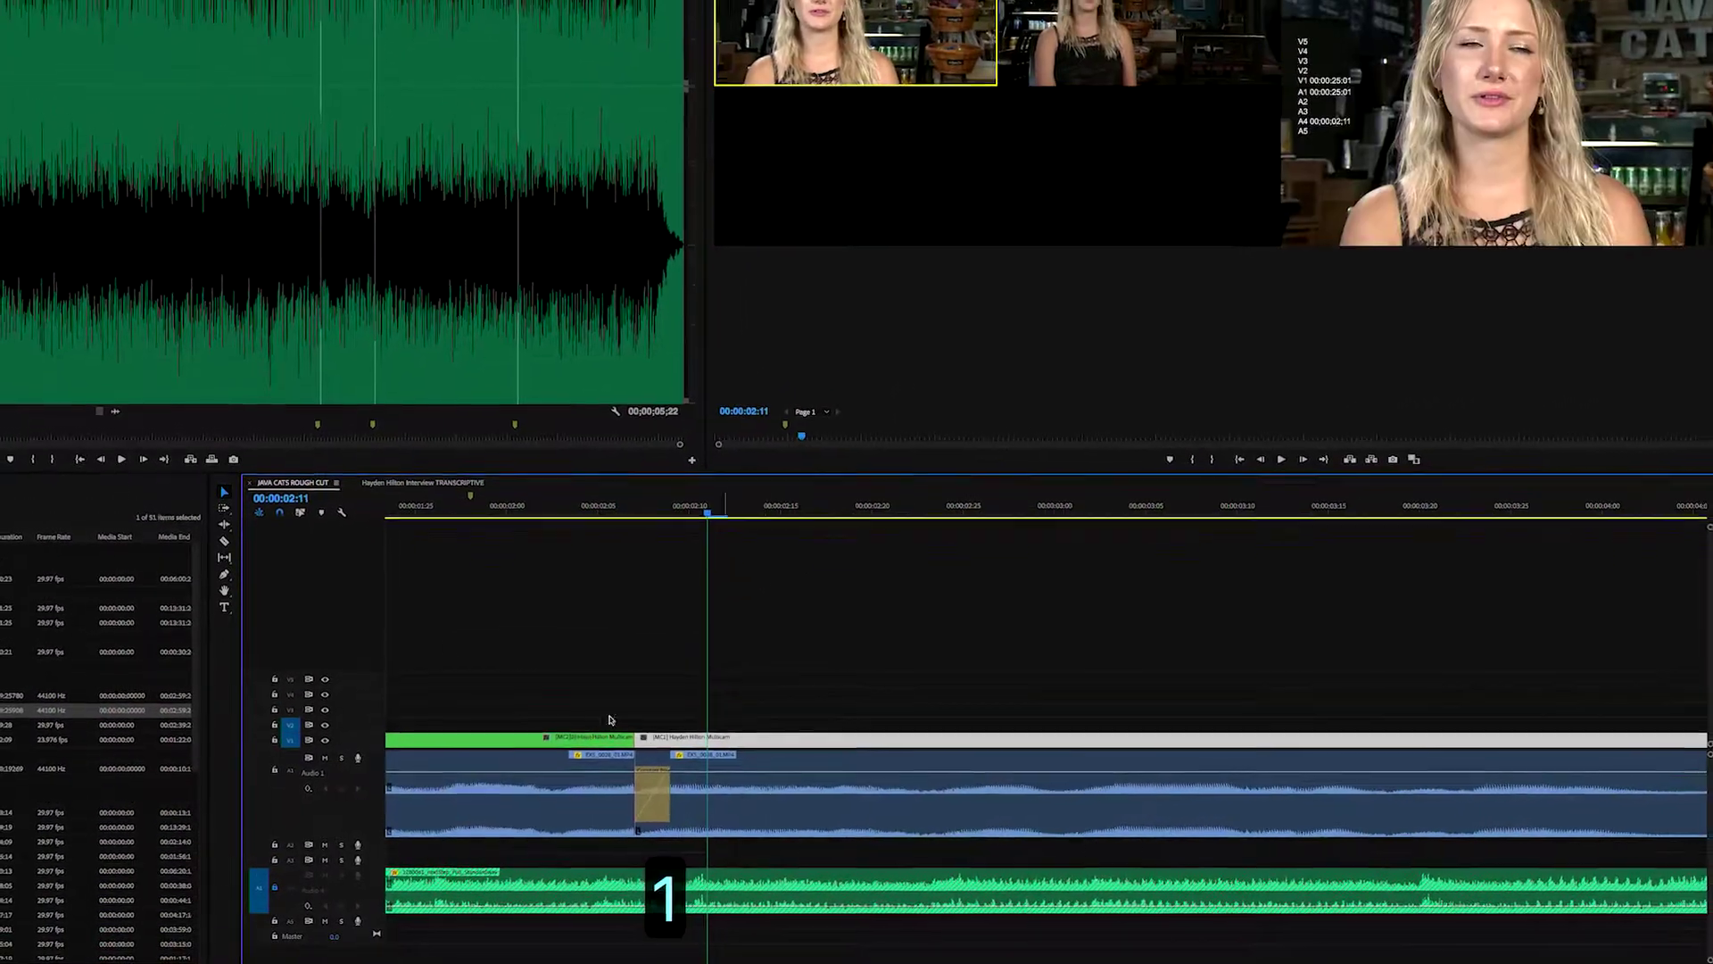
pyautogui.moveTo(471, 509); pyautogui.dragTo(393, 578)
pyautogui.press('space')
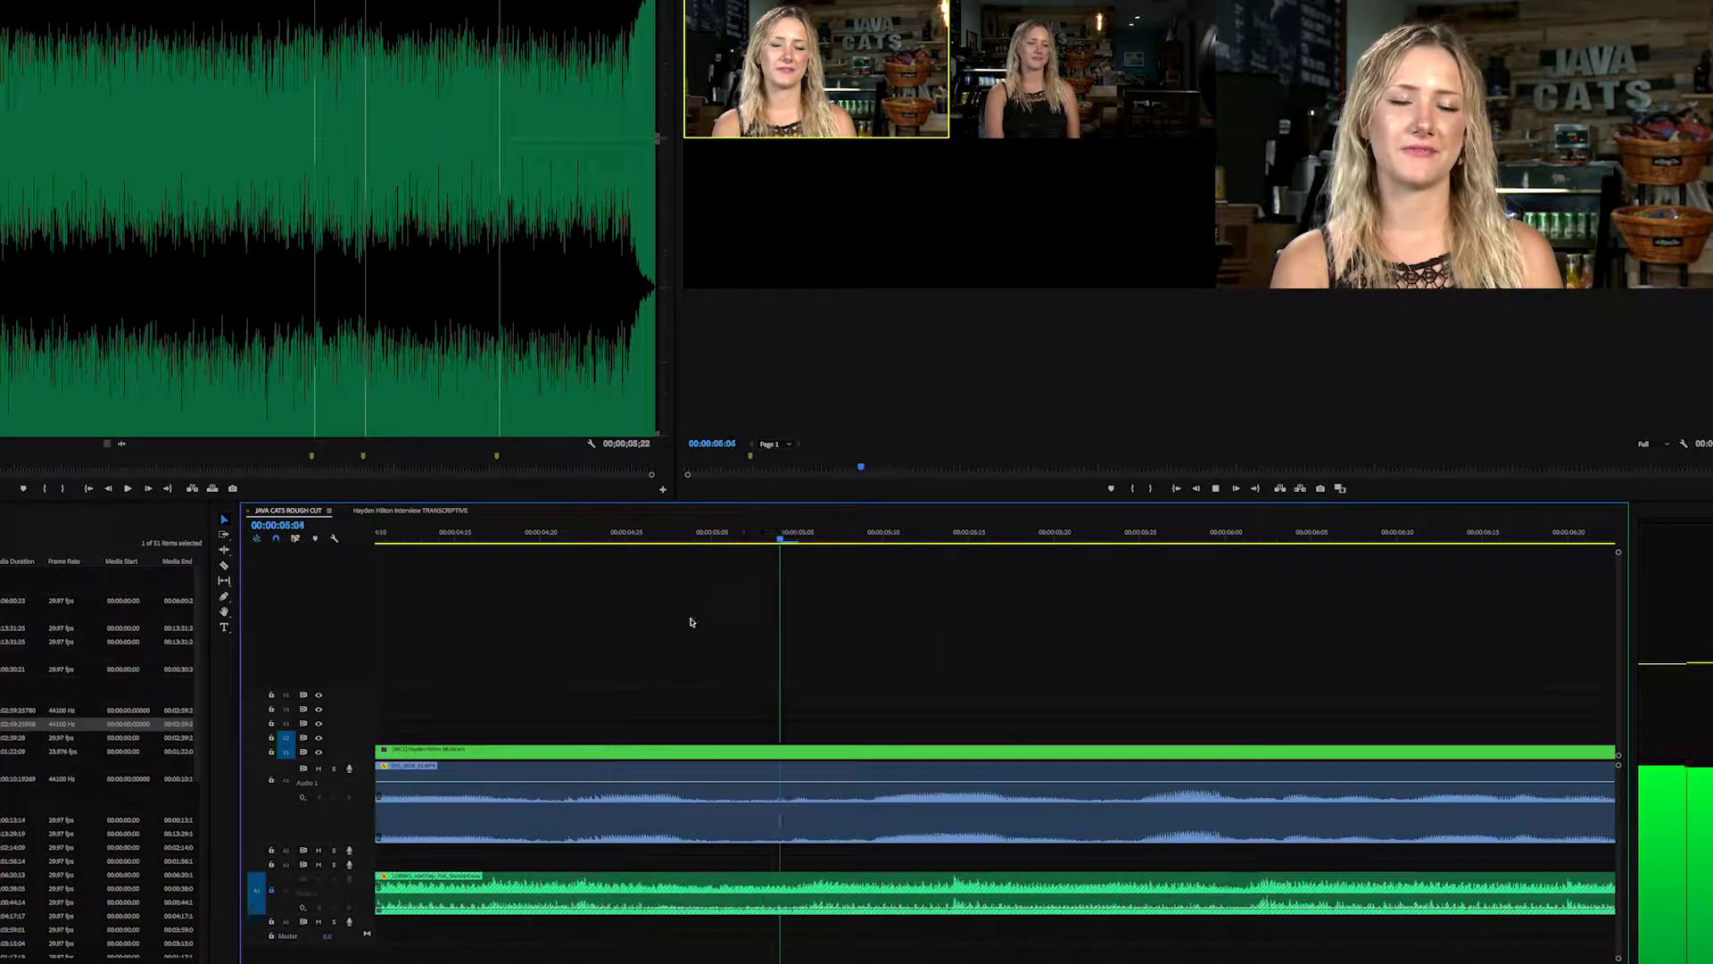
pyautogui.press('space')
# - Find the next cut point and razor-split the interview clip at about 00:00:04:20
pyautogui.press('Left')
pyautogui.press('Left')
pyautogui.press('Left')
pyautogui.press('Left')
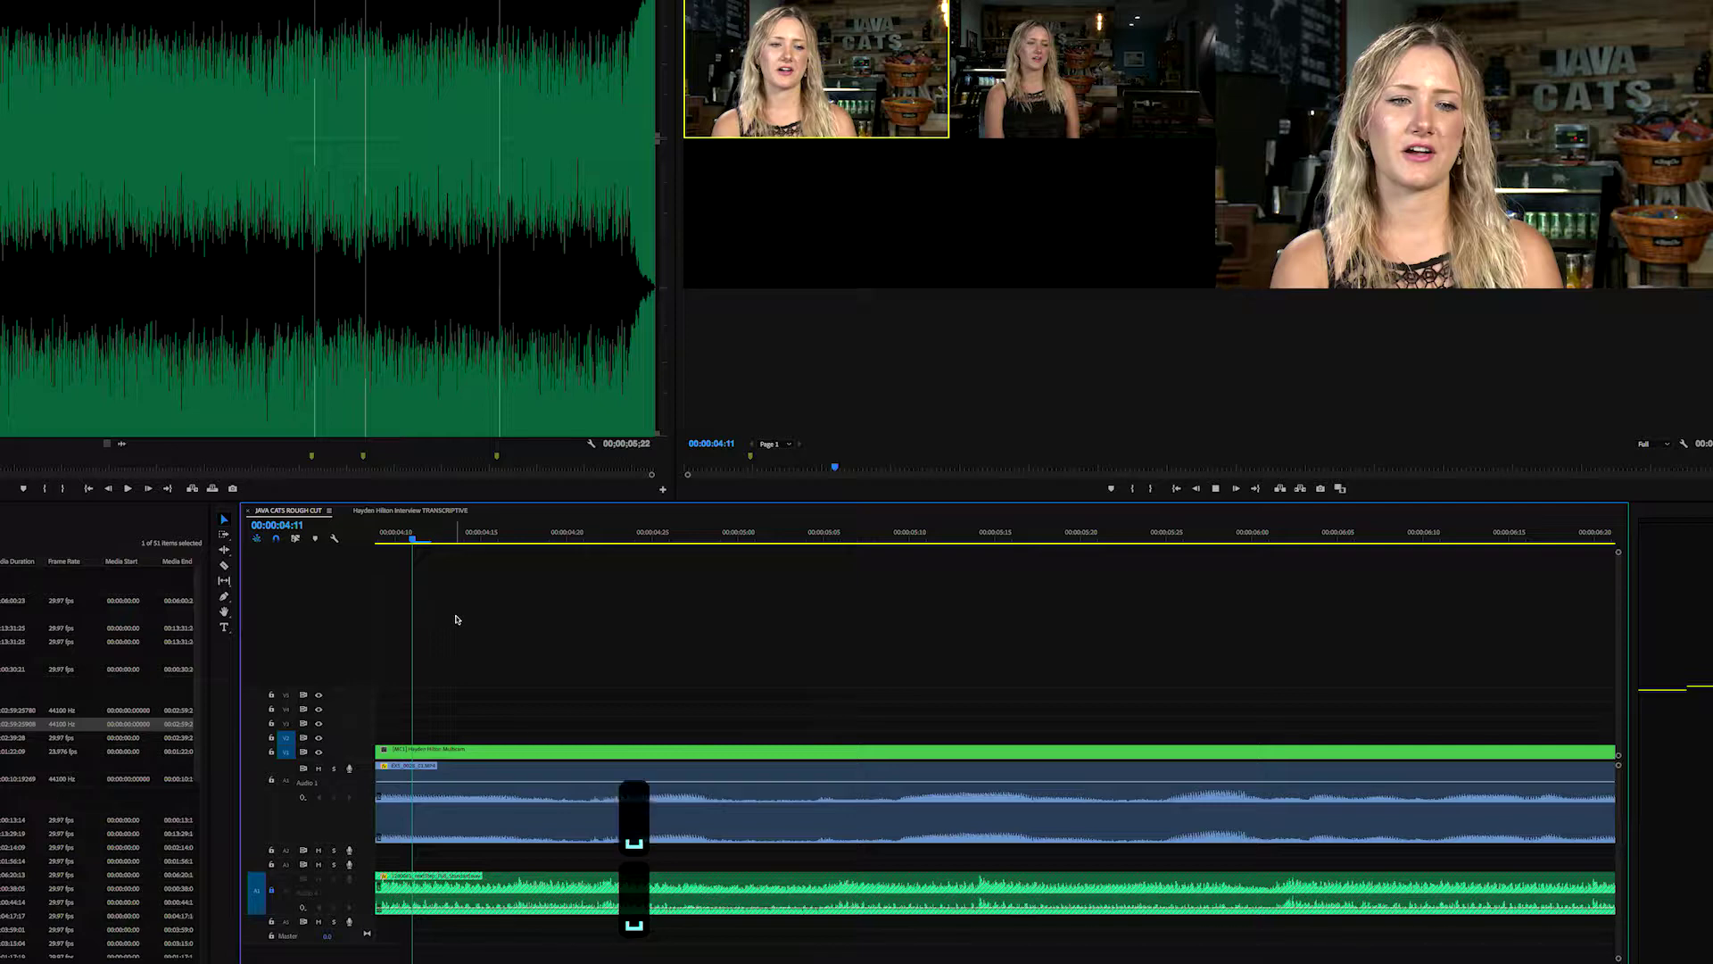
pyautogui.scroll(3, 445, 598)
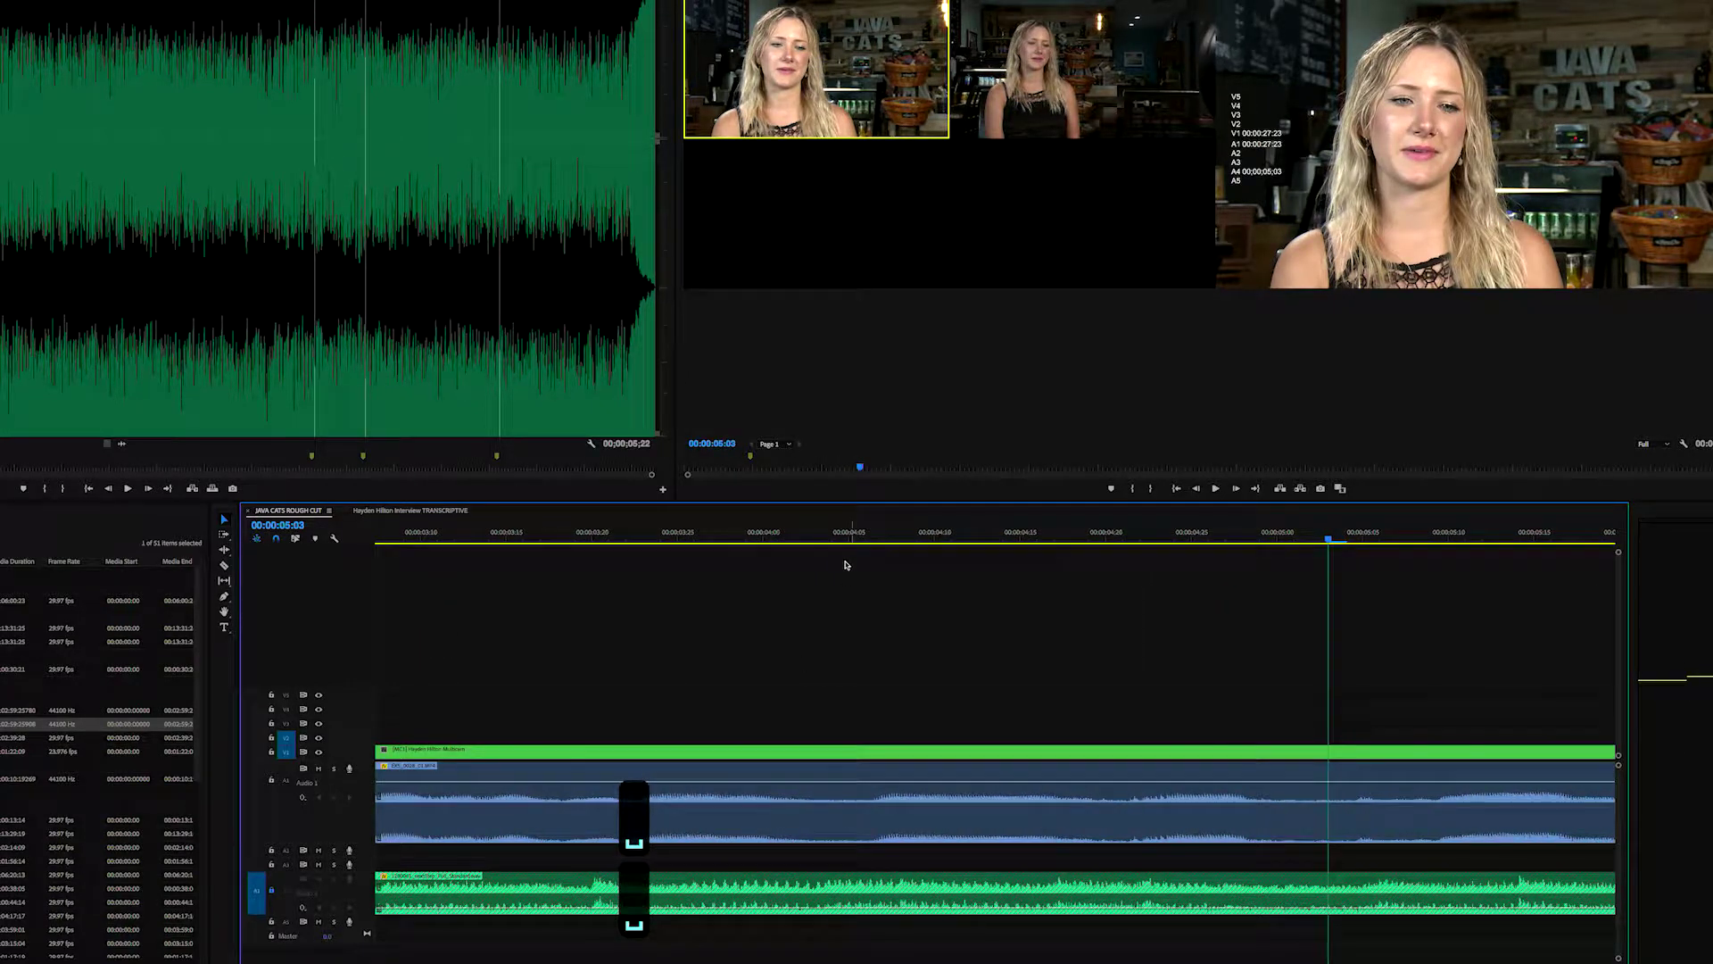
pyautogui.moveTo(767, 541); pyautogui.dragTo(379, 603)
pyautogui.press('space')
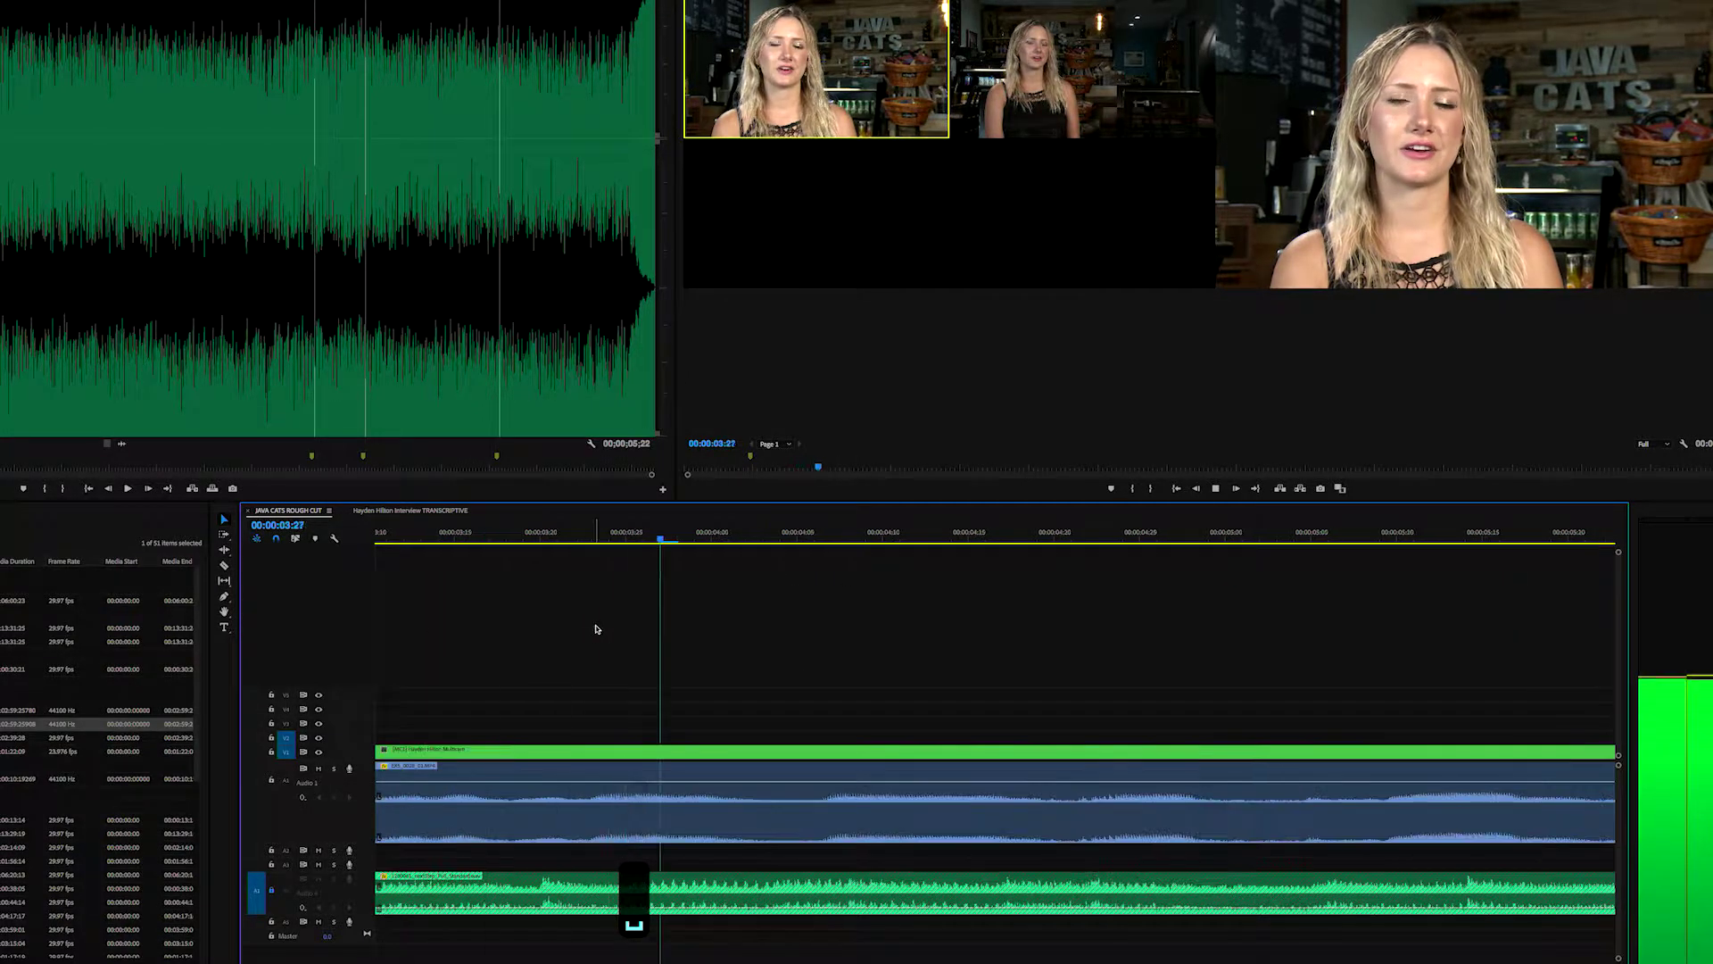
pyautogui.press('space')
pyautogui.press('space')
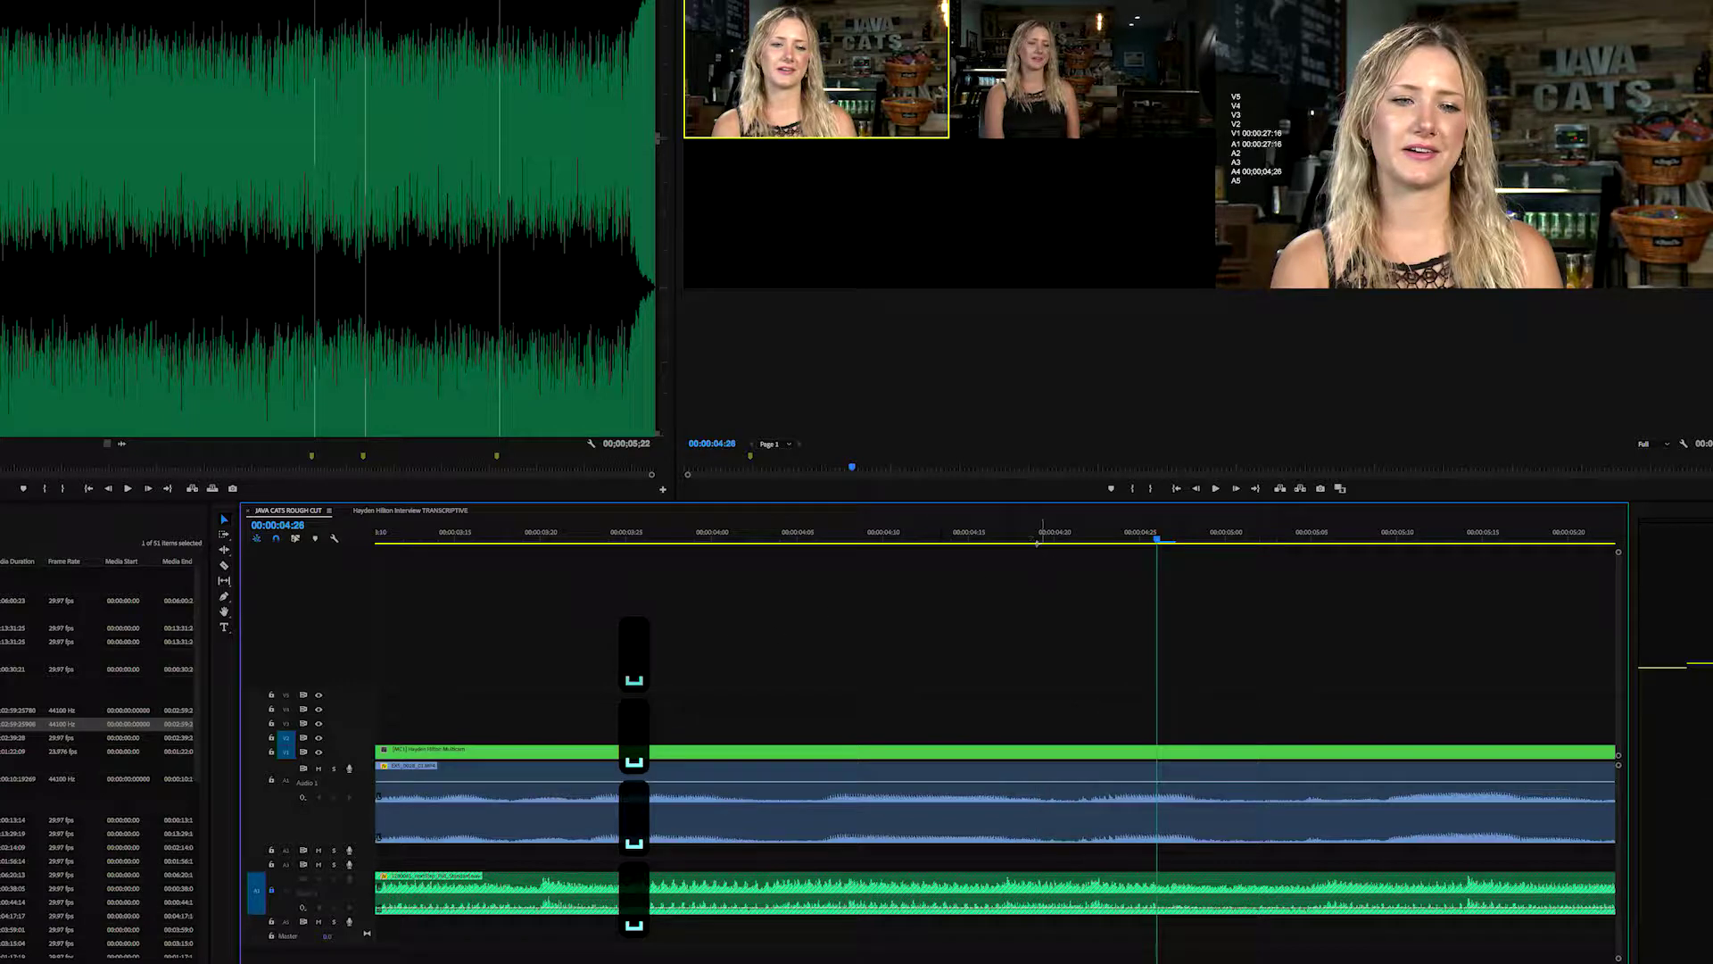
pyautogui.click(900, 583)
pyautogui.press('space')
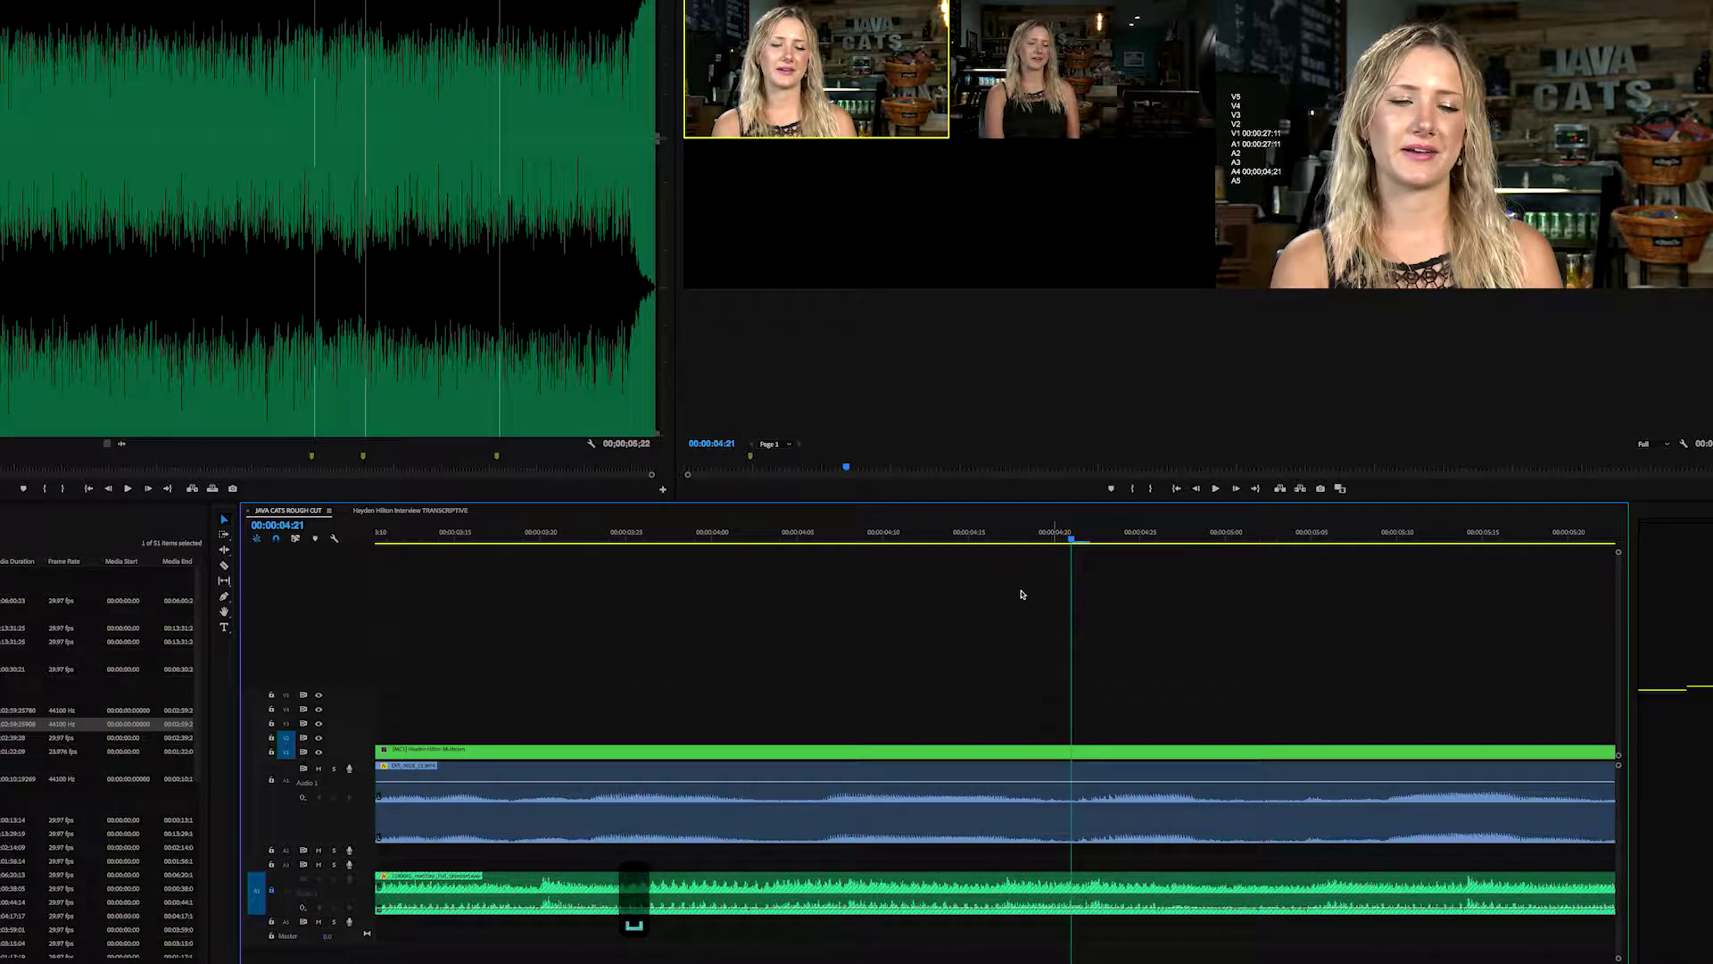
pyautogui.press('Left')
pyautogui.press('c')
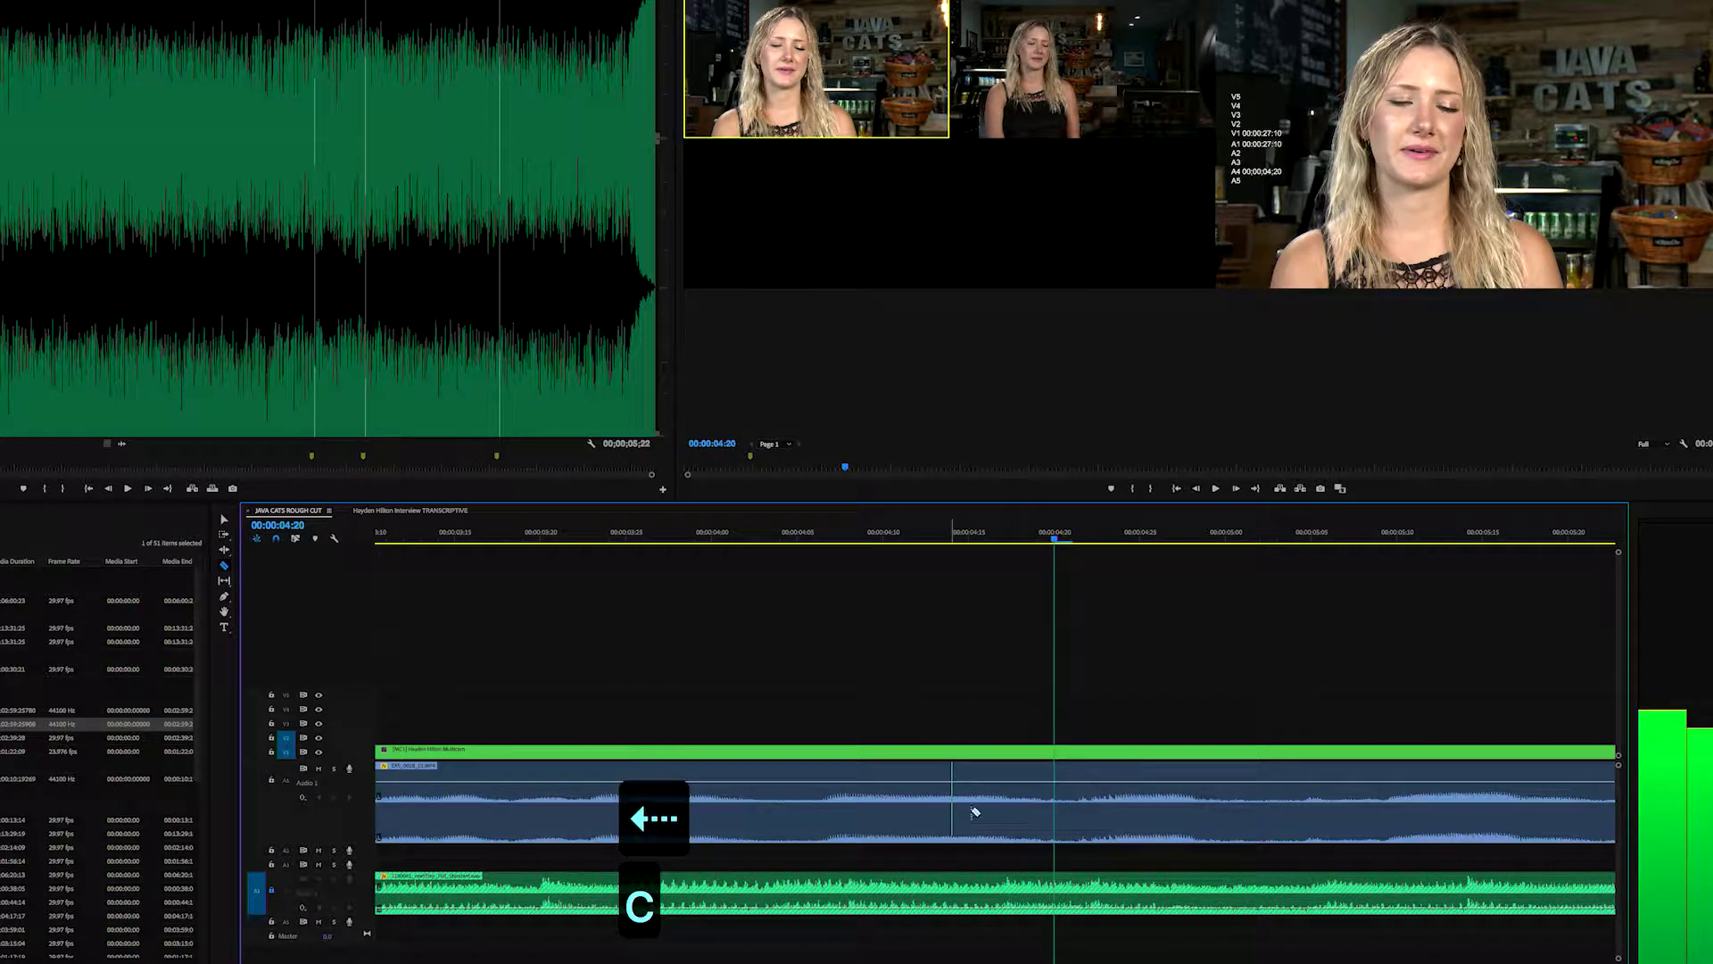
pyautogui.click(1055, 758)
# - Review the interview past the new cut and park the playhead at 00:00:05:02
pyautogui.press('space')
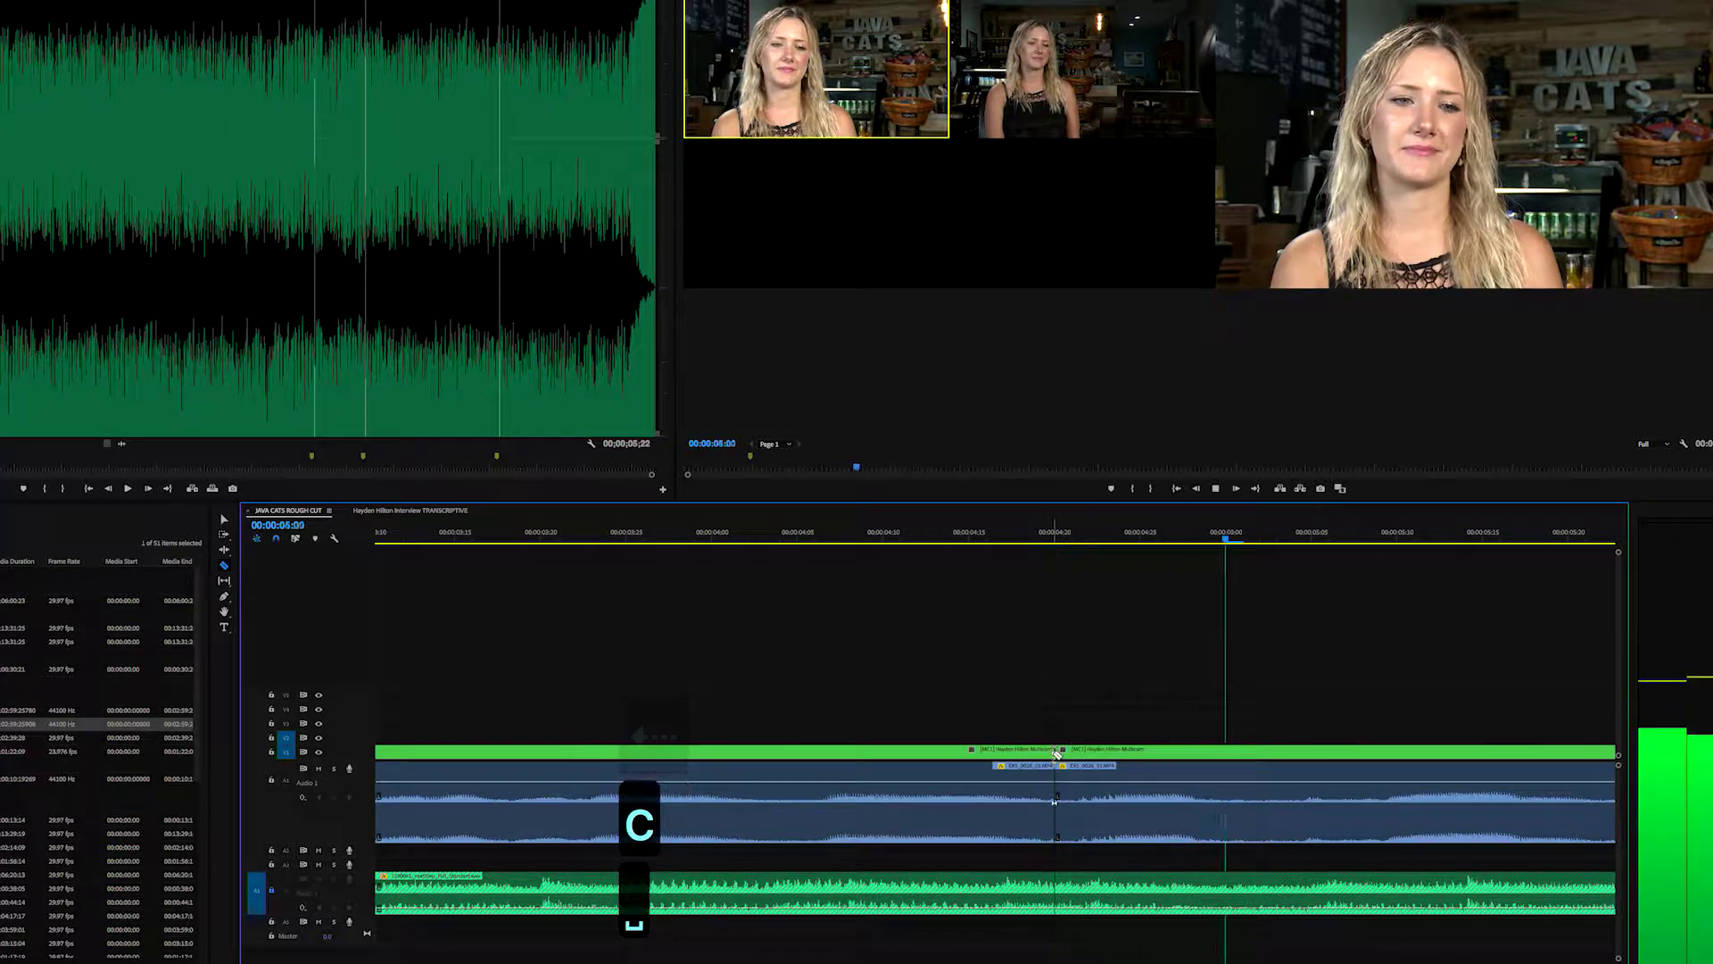
pyautogui.press('space')
pyautogui.click(817, 540)
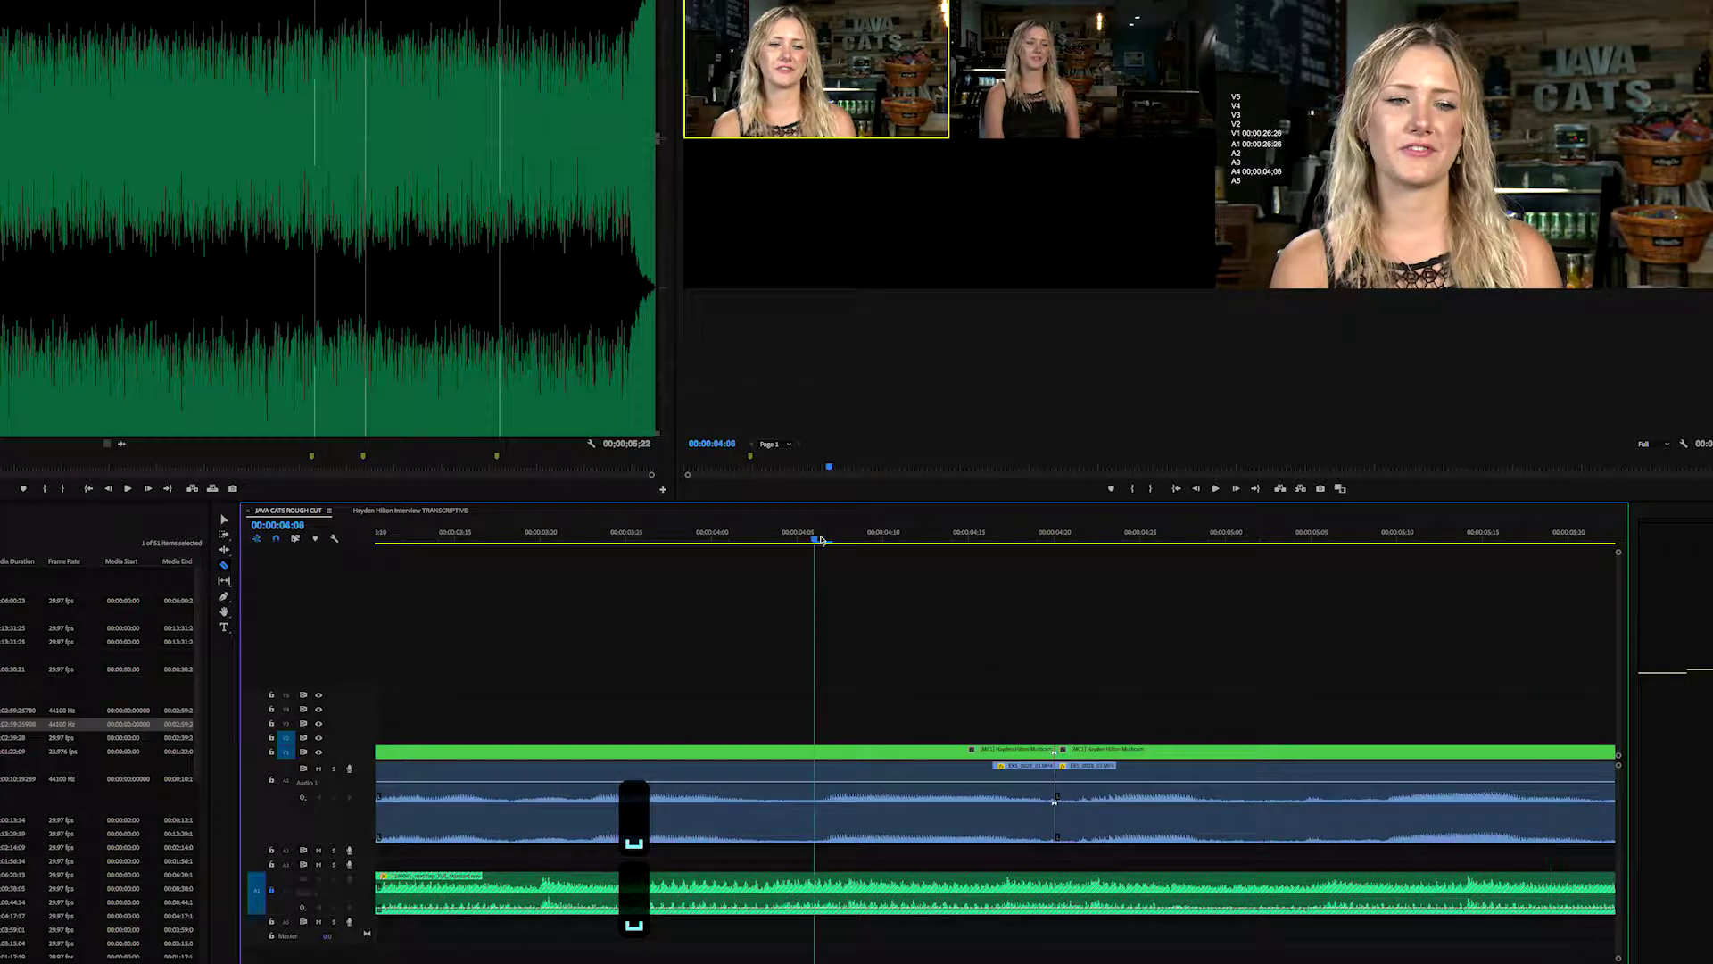
pyautogui.press('space')
pyautogui.press('space')
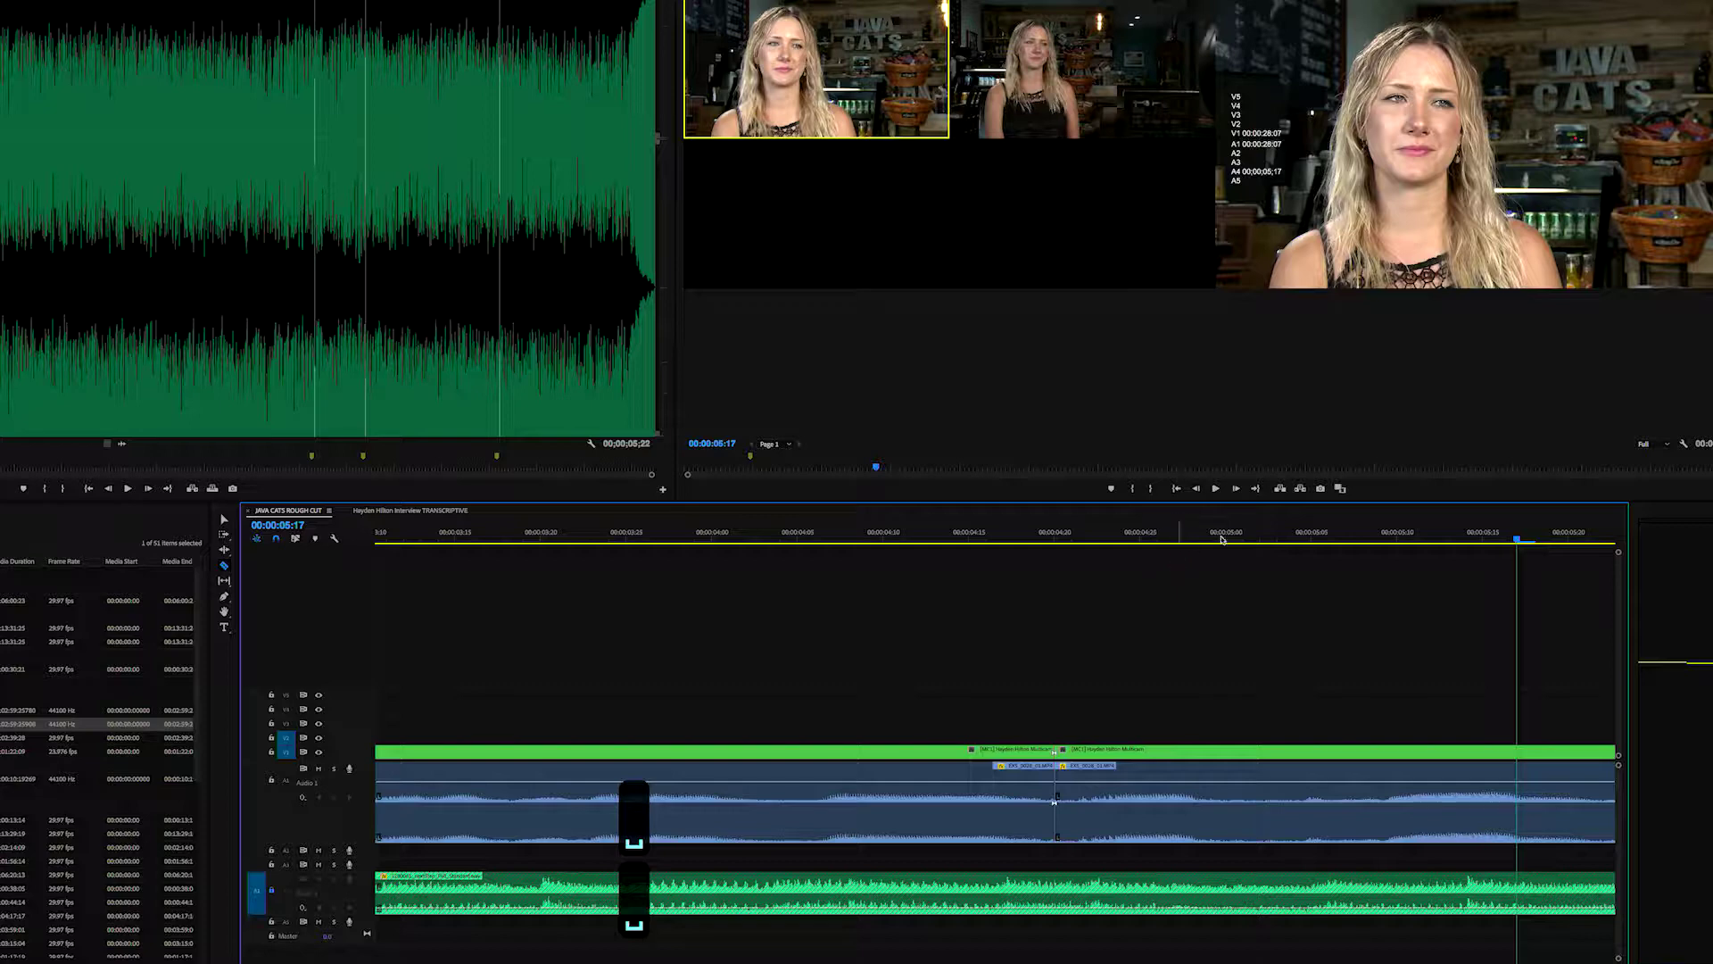
pyautogui.click(1259, 539)
pyautogui.press('space')
pyautogui.click(1311, 539)
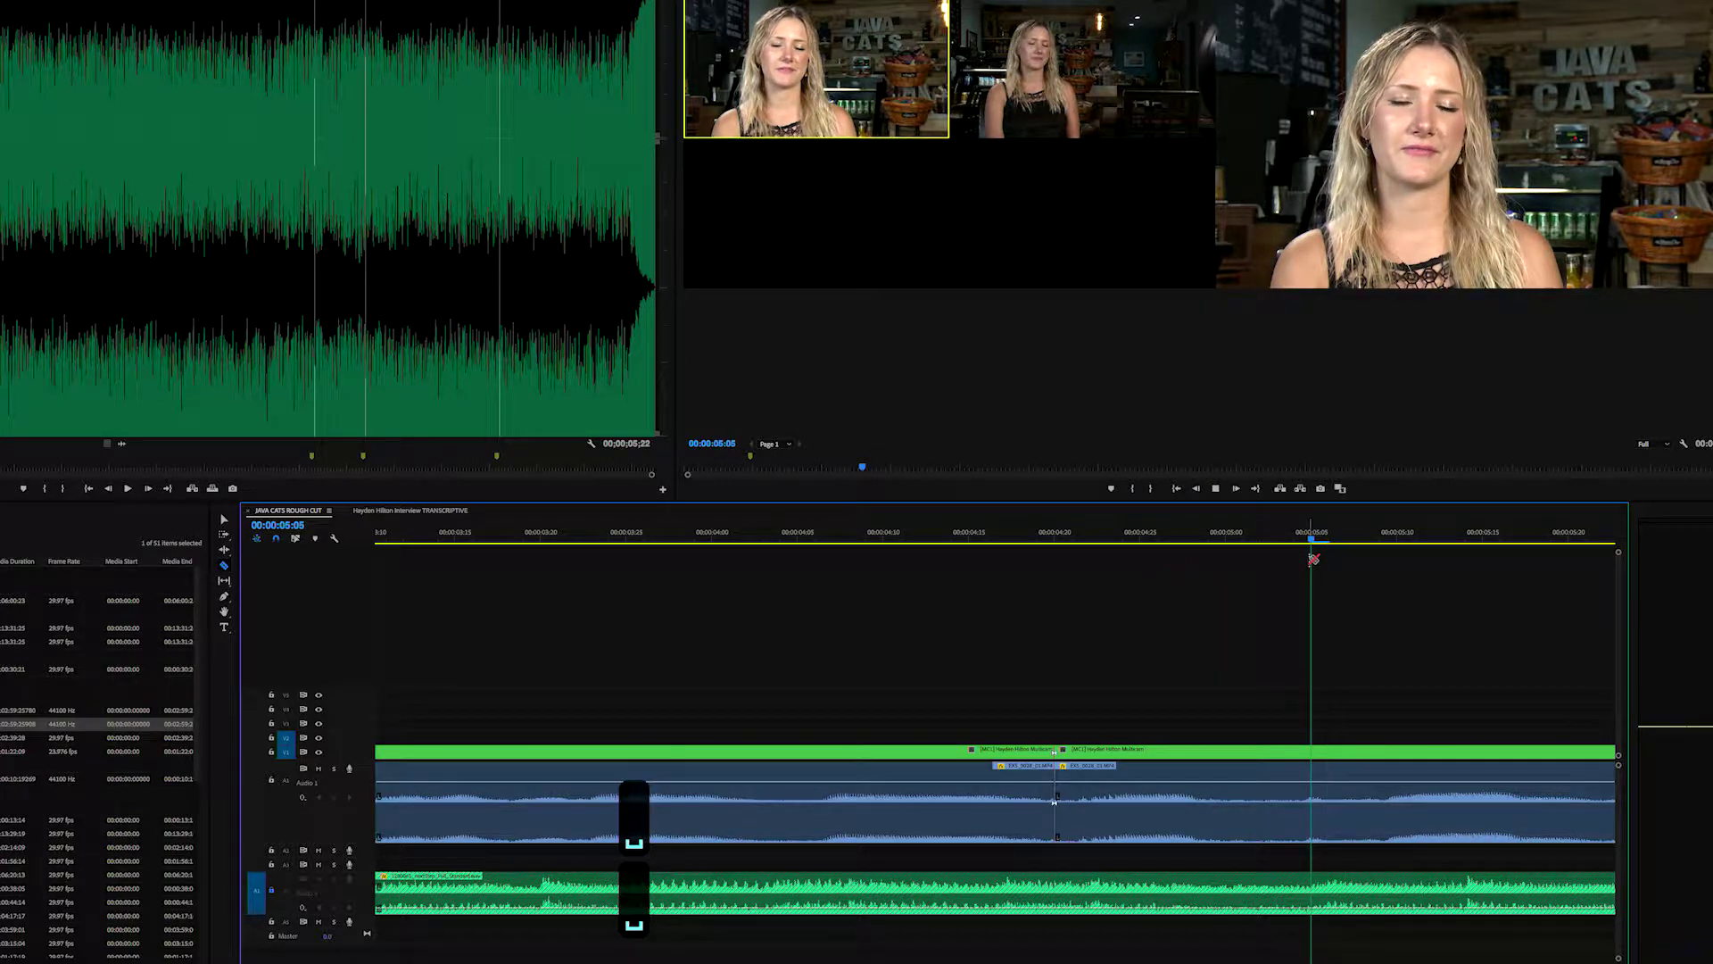
pyautogui.press('space')
pyautogui.press('space')
pyautogui.click(1254, 541)
pyautogui.press('space')
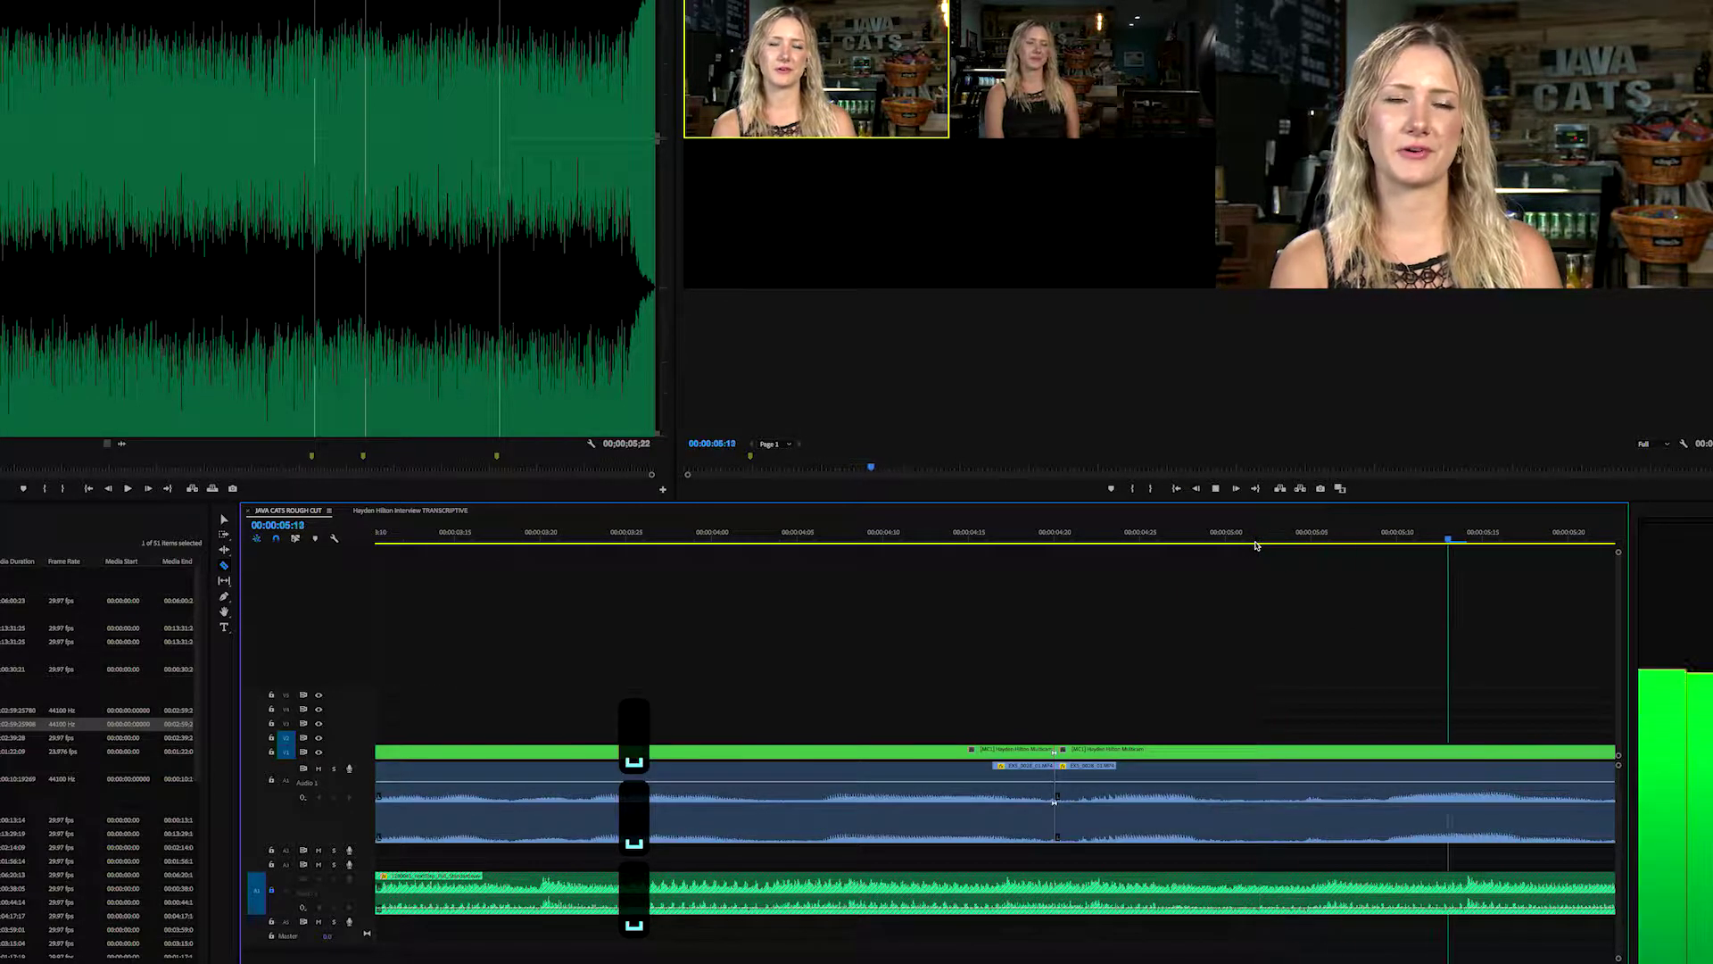
pyautogui.click(1253, 541)
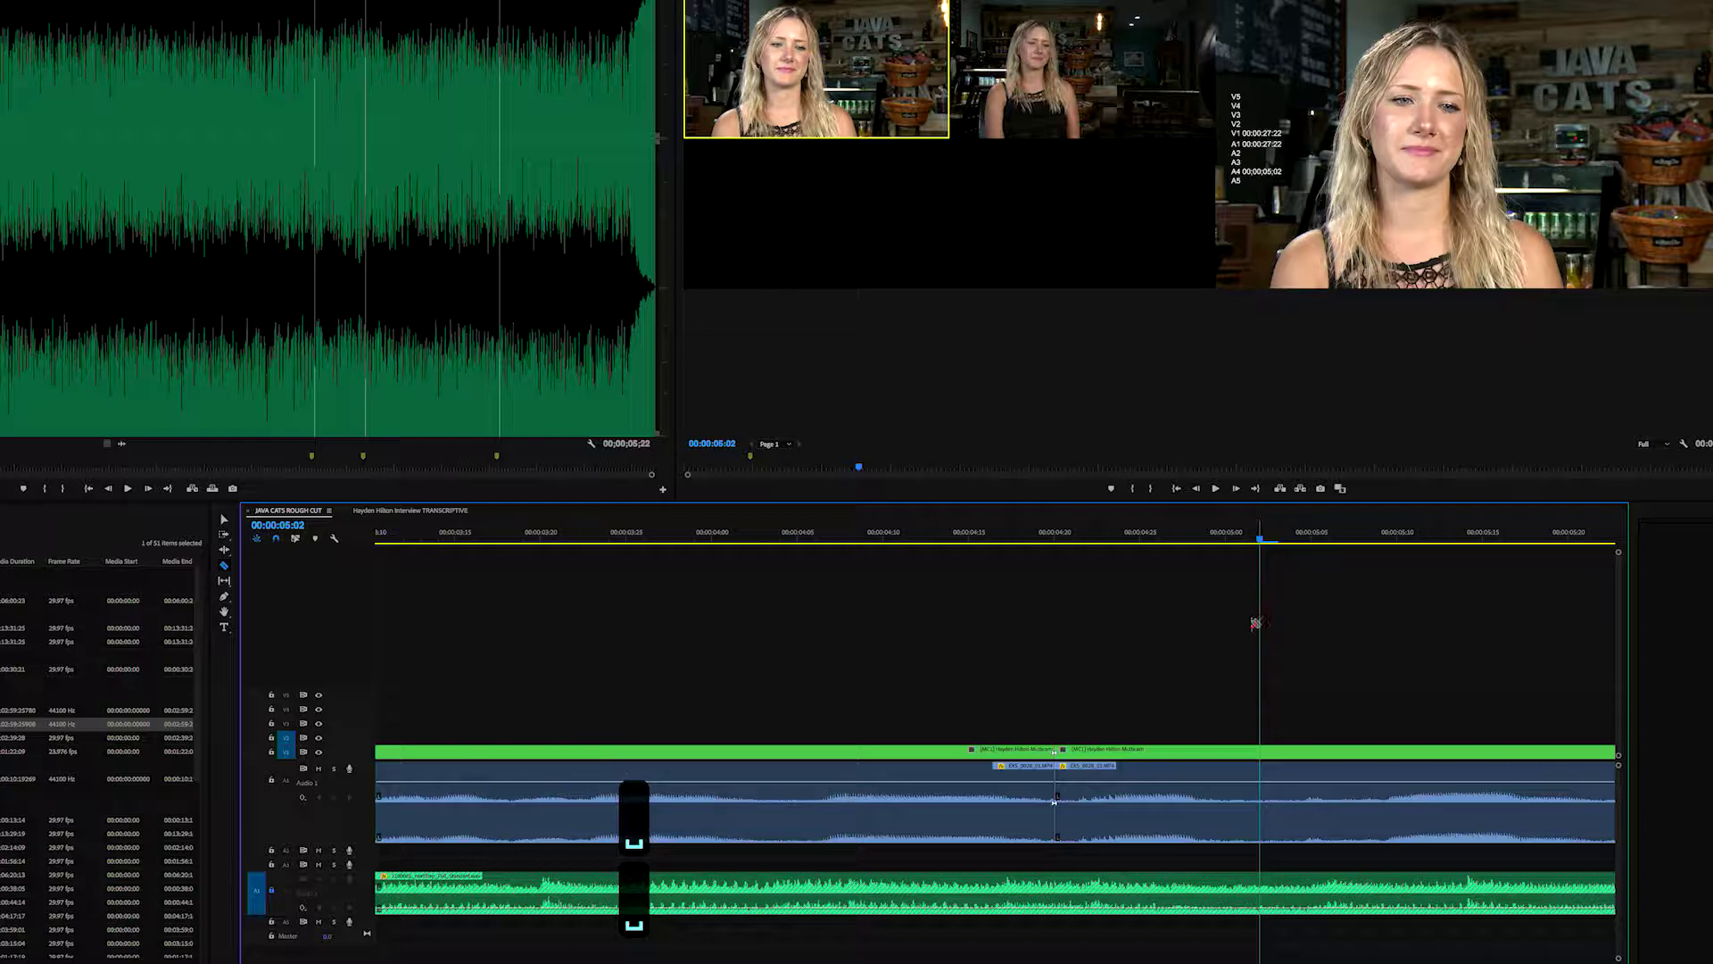
pyautogui.press('c')
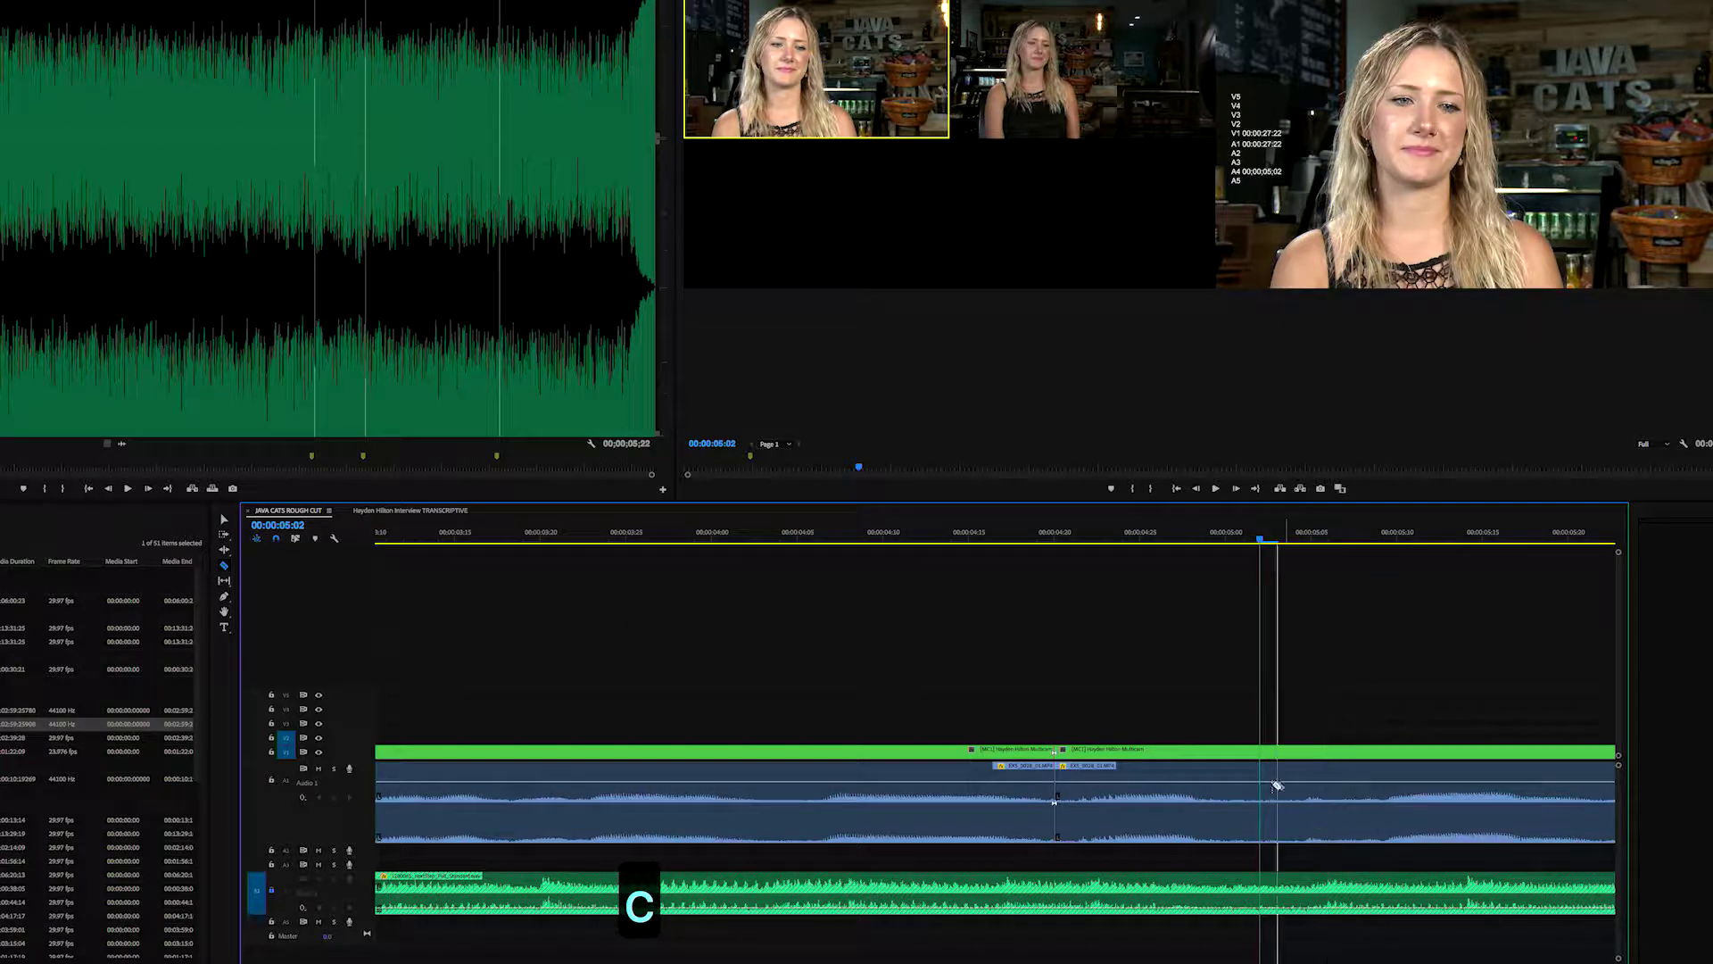
# - Delete the interview piece between the 00:00:04:20 and 00:00:05:02 cuts and close the gap
pyautogui.press('v')
pyautogui.moveTo(1163, 711); pyautogui.dragTo(1131, 805)
pyautogui.press('BackSpace')
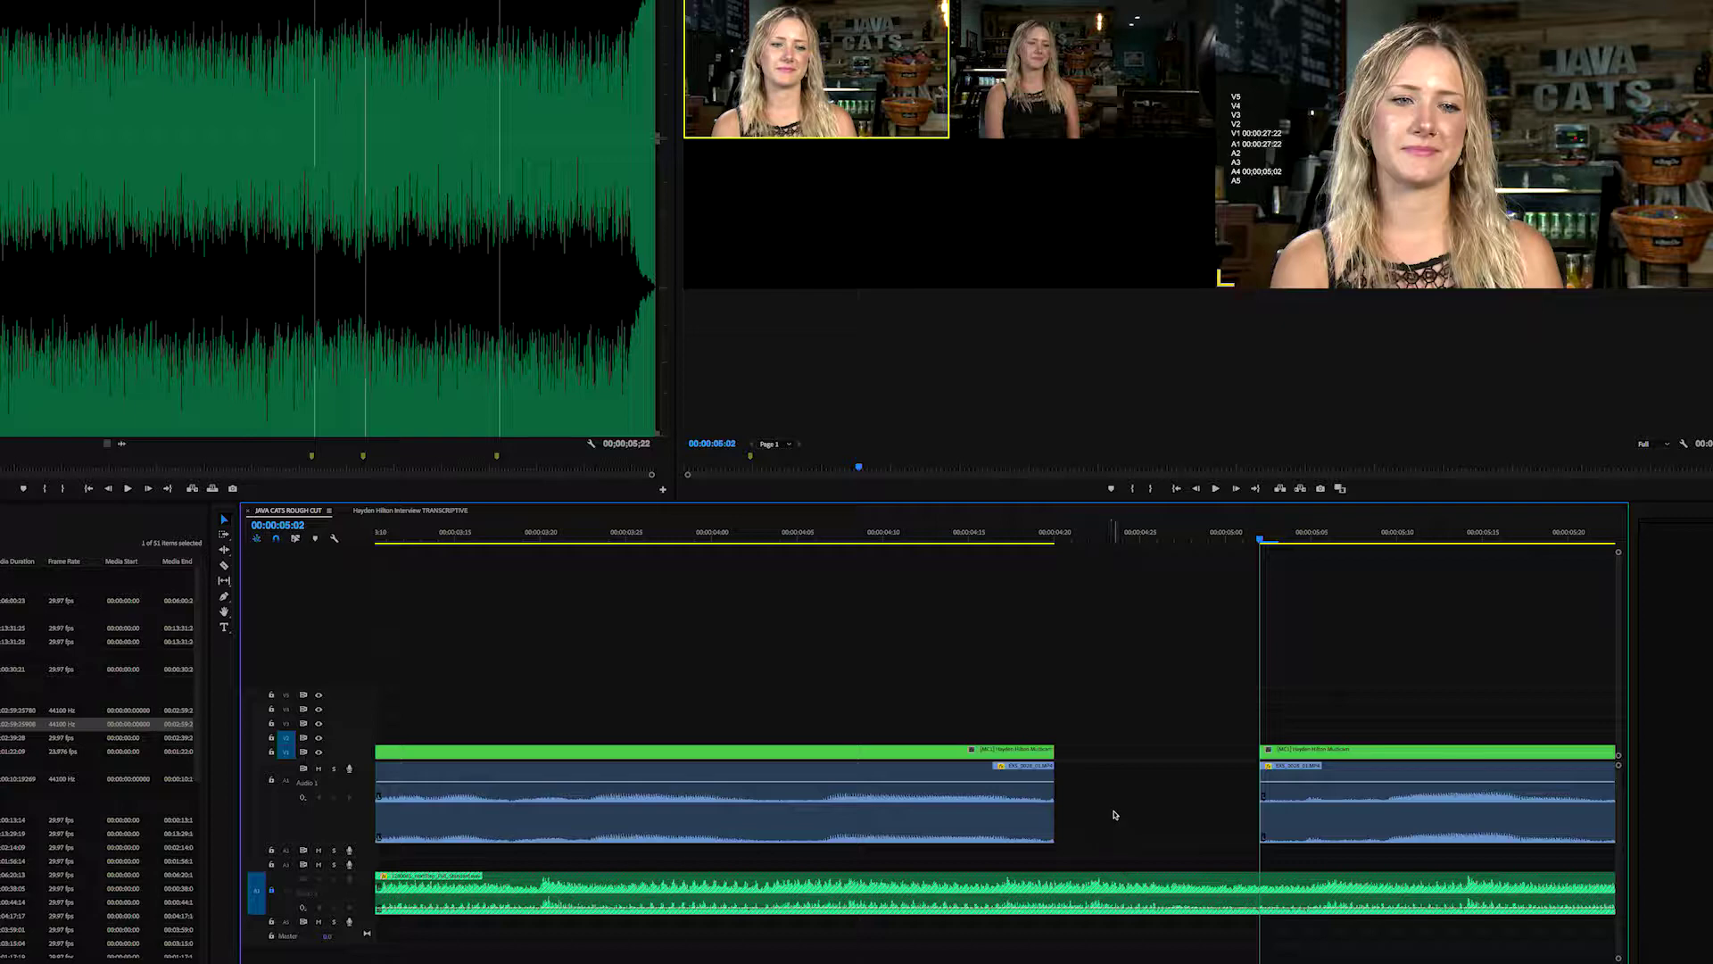
pyautogui.click(1111, 823)
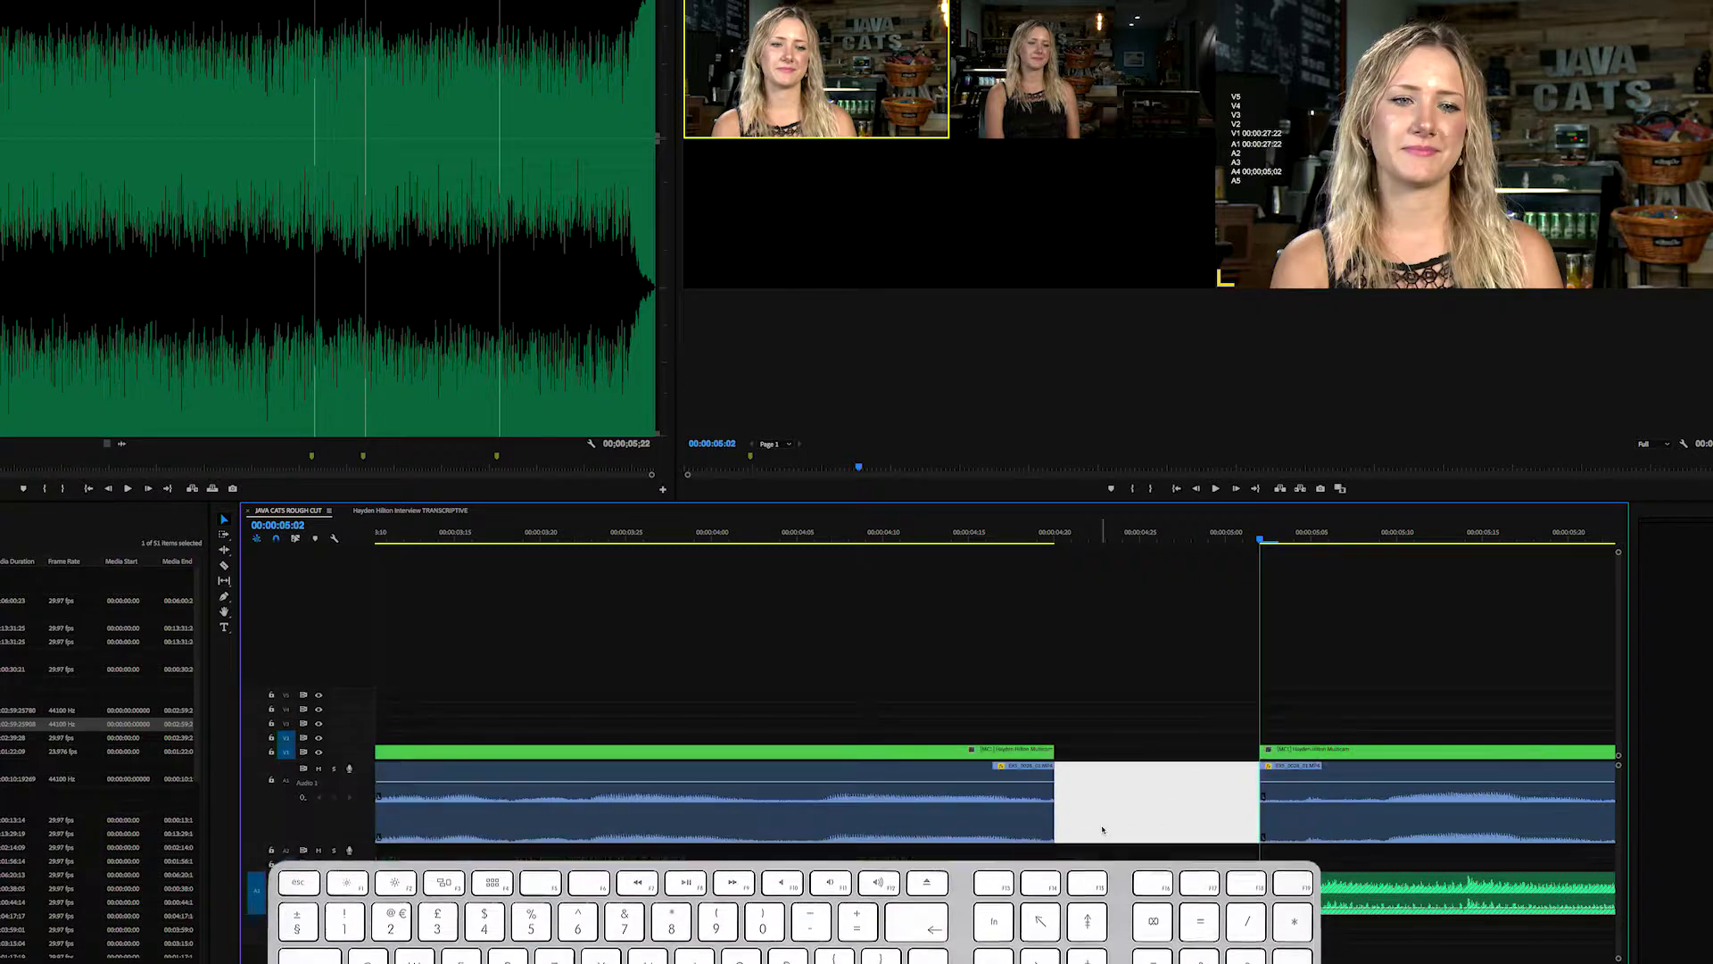
pyautogui.press('BackSpace')
# - Apply a 2-frame Constant Power crossfade at the joined interview edit and play it back
pyautogui.rightClick(1057, 793)
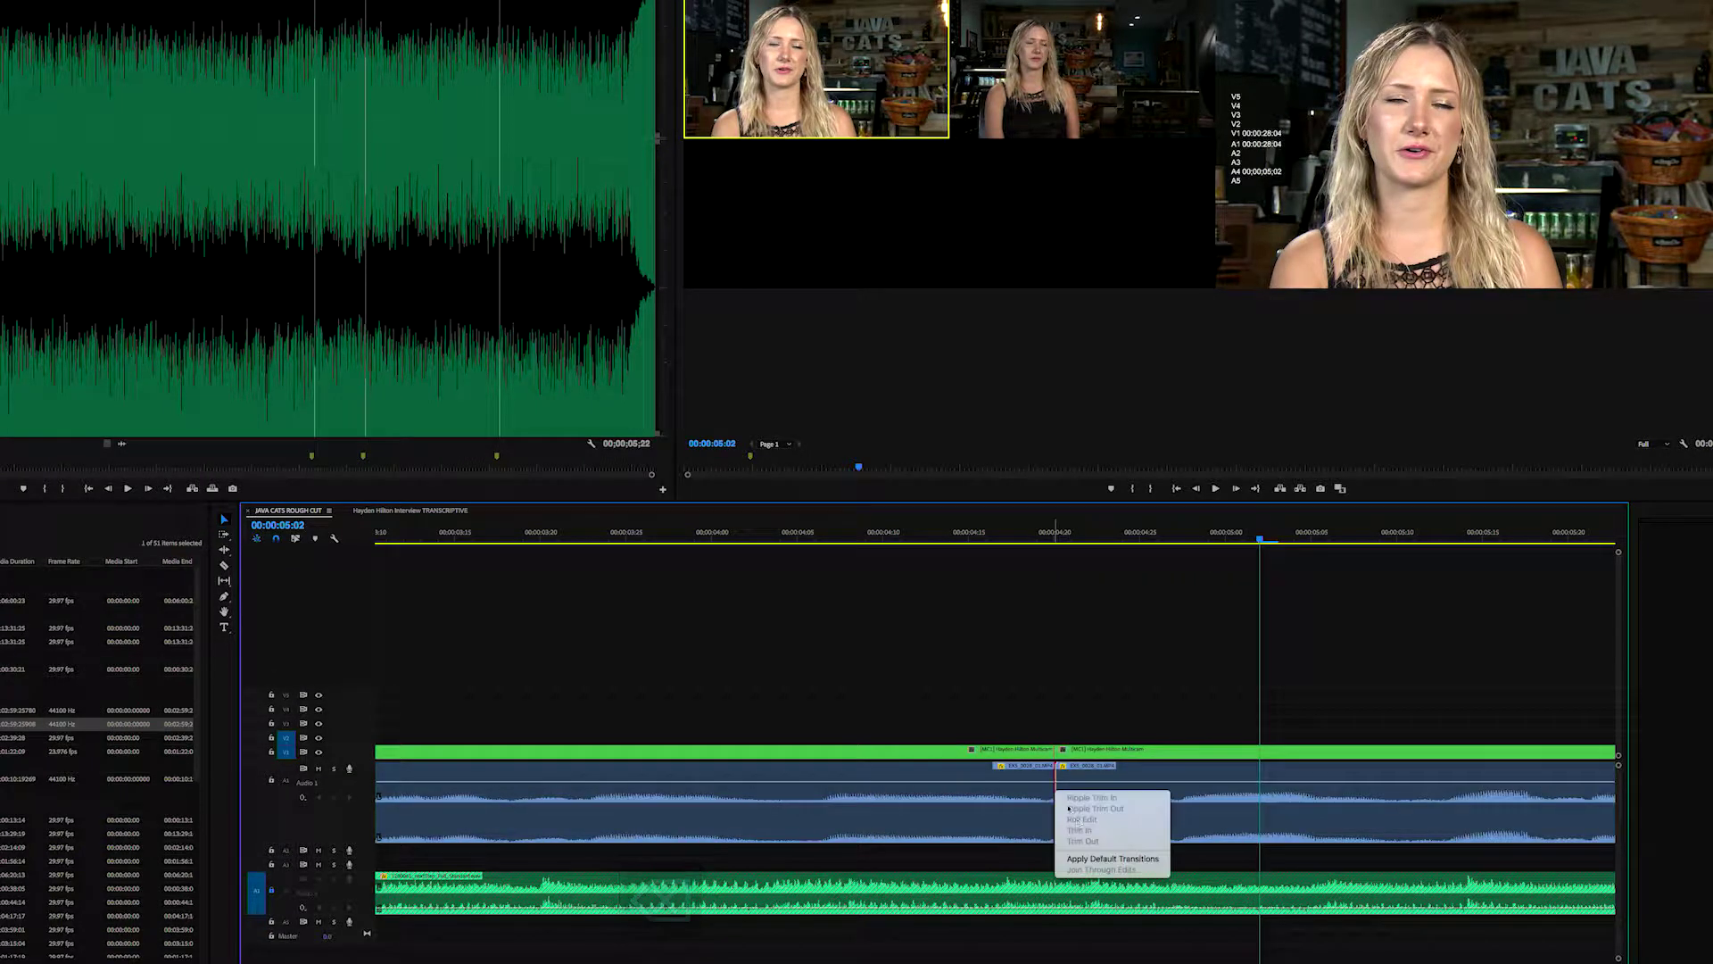
pyautogui.click(1084, 858)
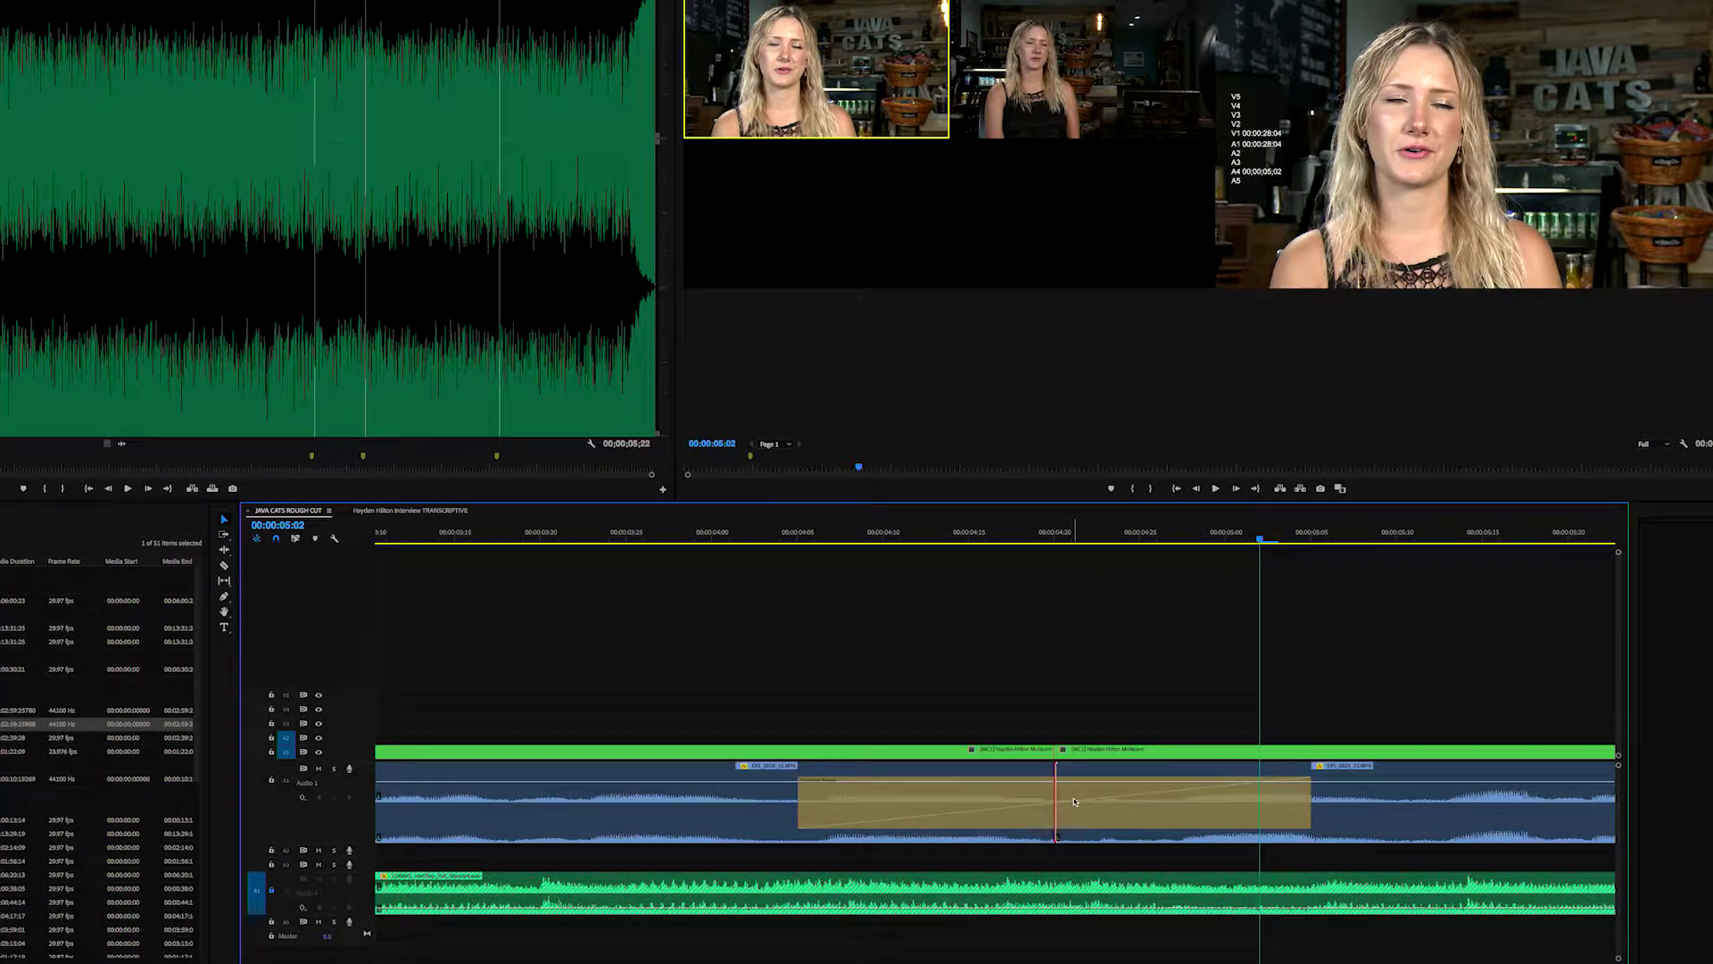
pyautogui.doubleClick(1074, 801)
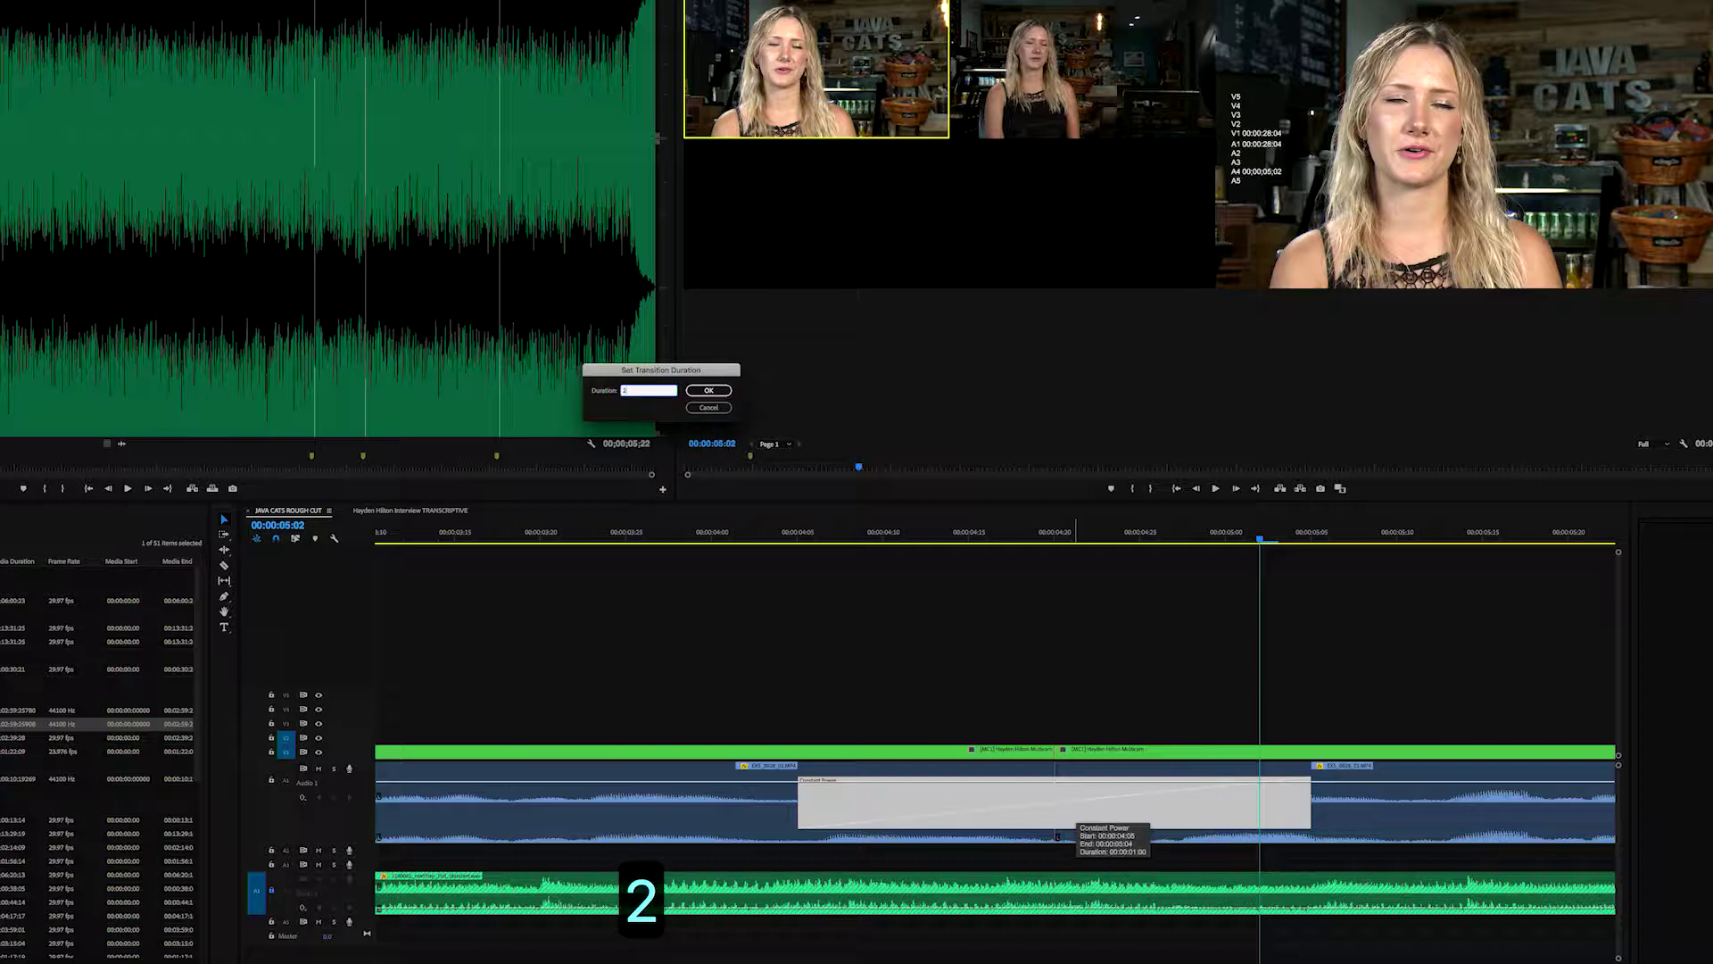
pyautogui.press('Return')
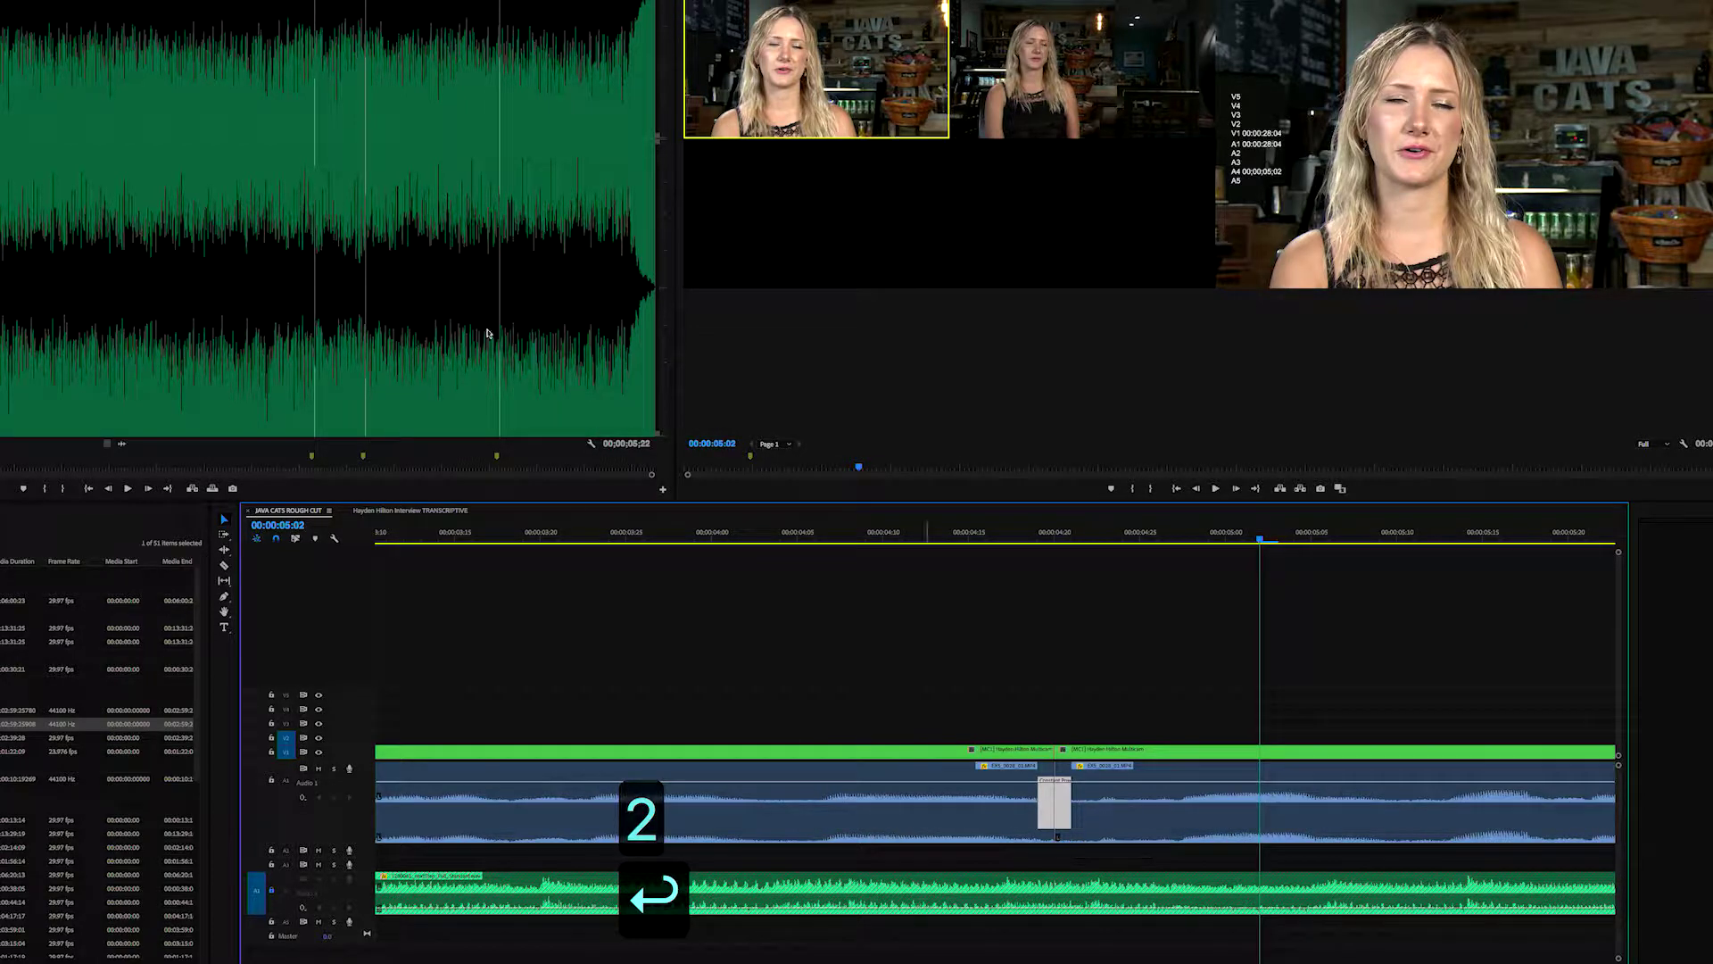
pyautogui.click(497, 534)
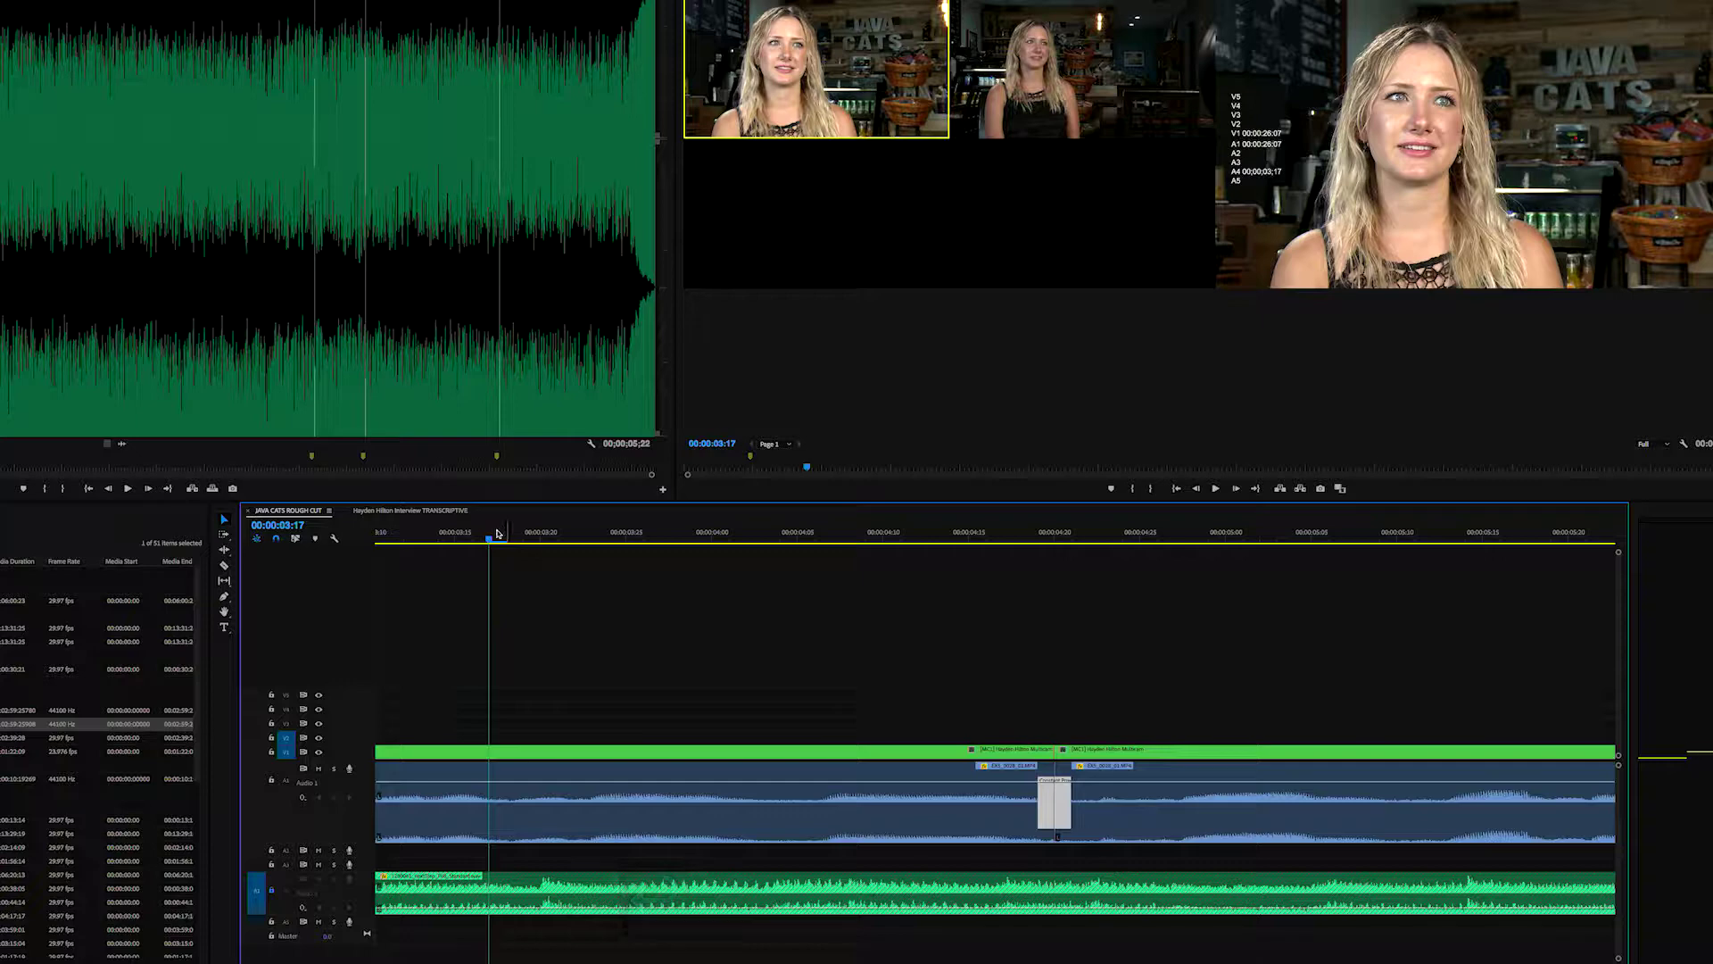
pyautogui.press('space')
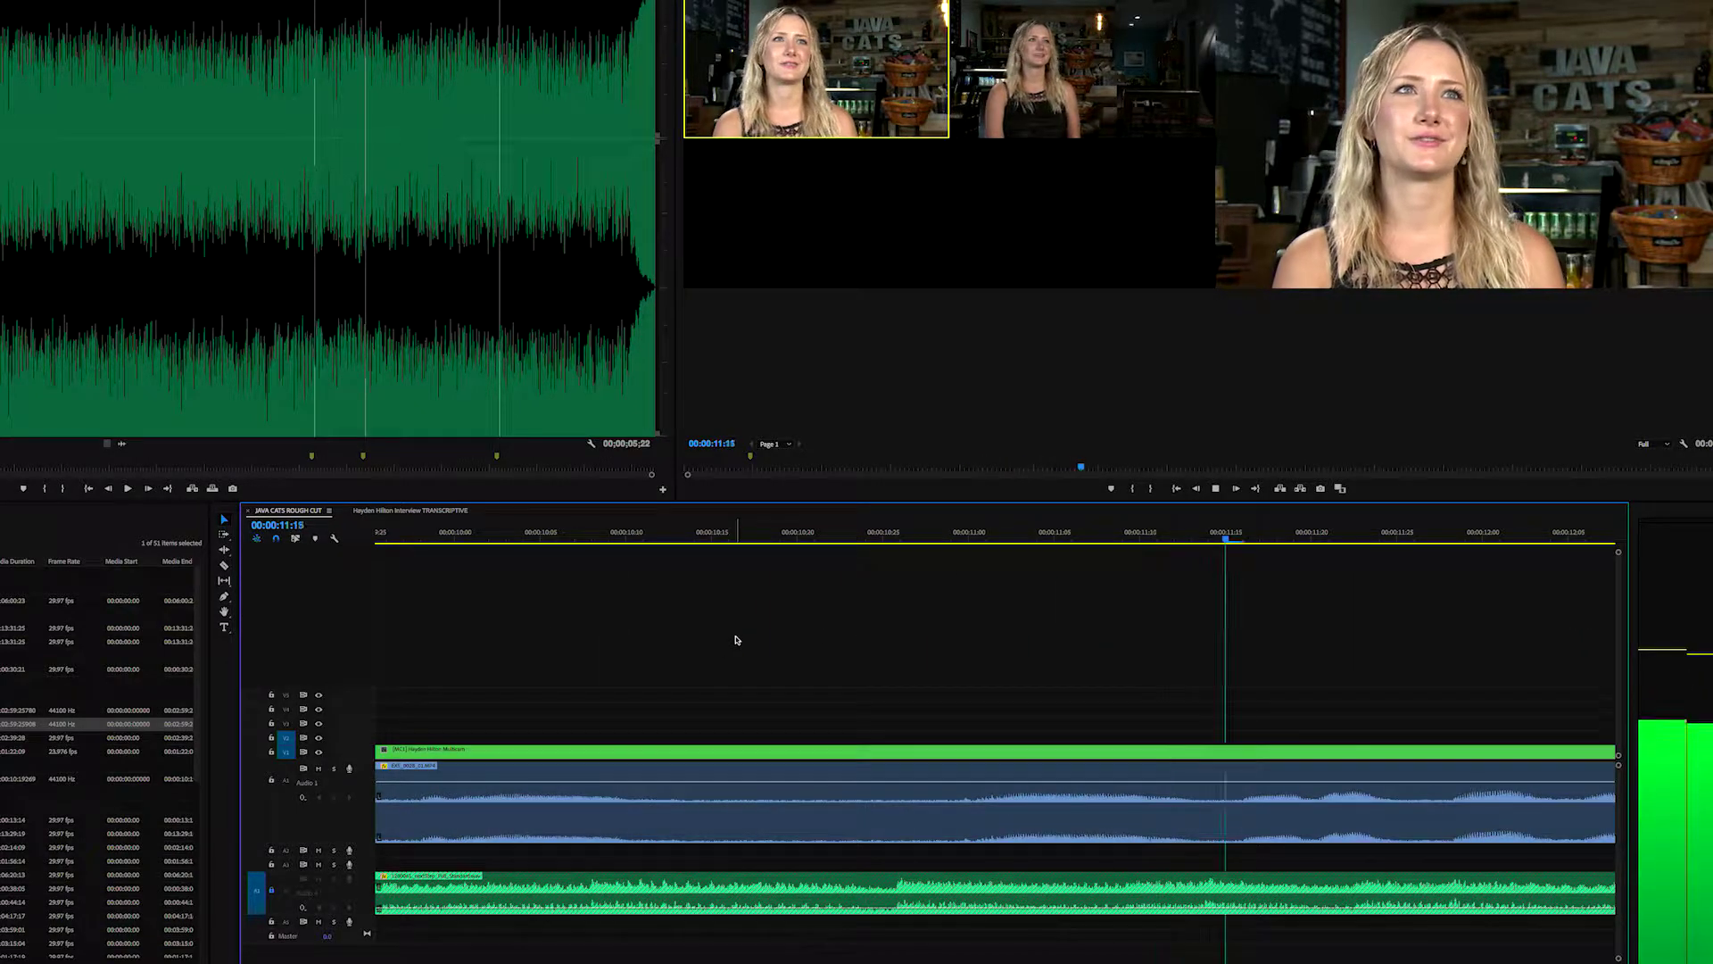
# - Zoom out to see the whole sequence, then zoom in with the playhead at 00:00:02:17
pyautogui.press('-')
pyautogui.press('-')
pyautogui.press('-')
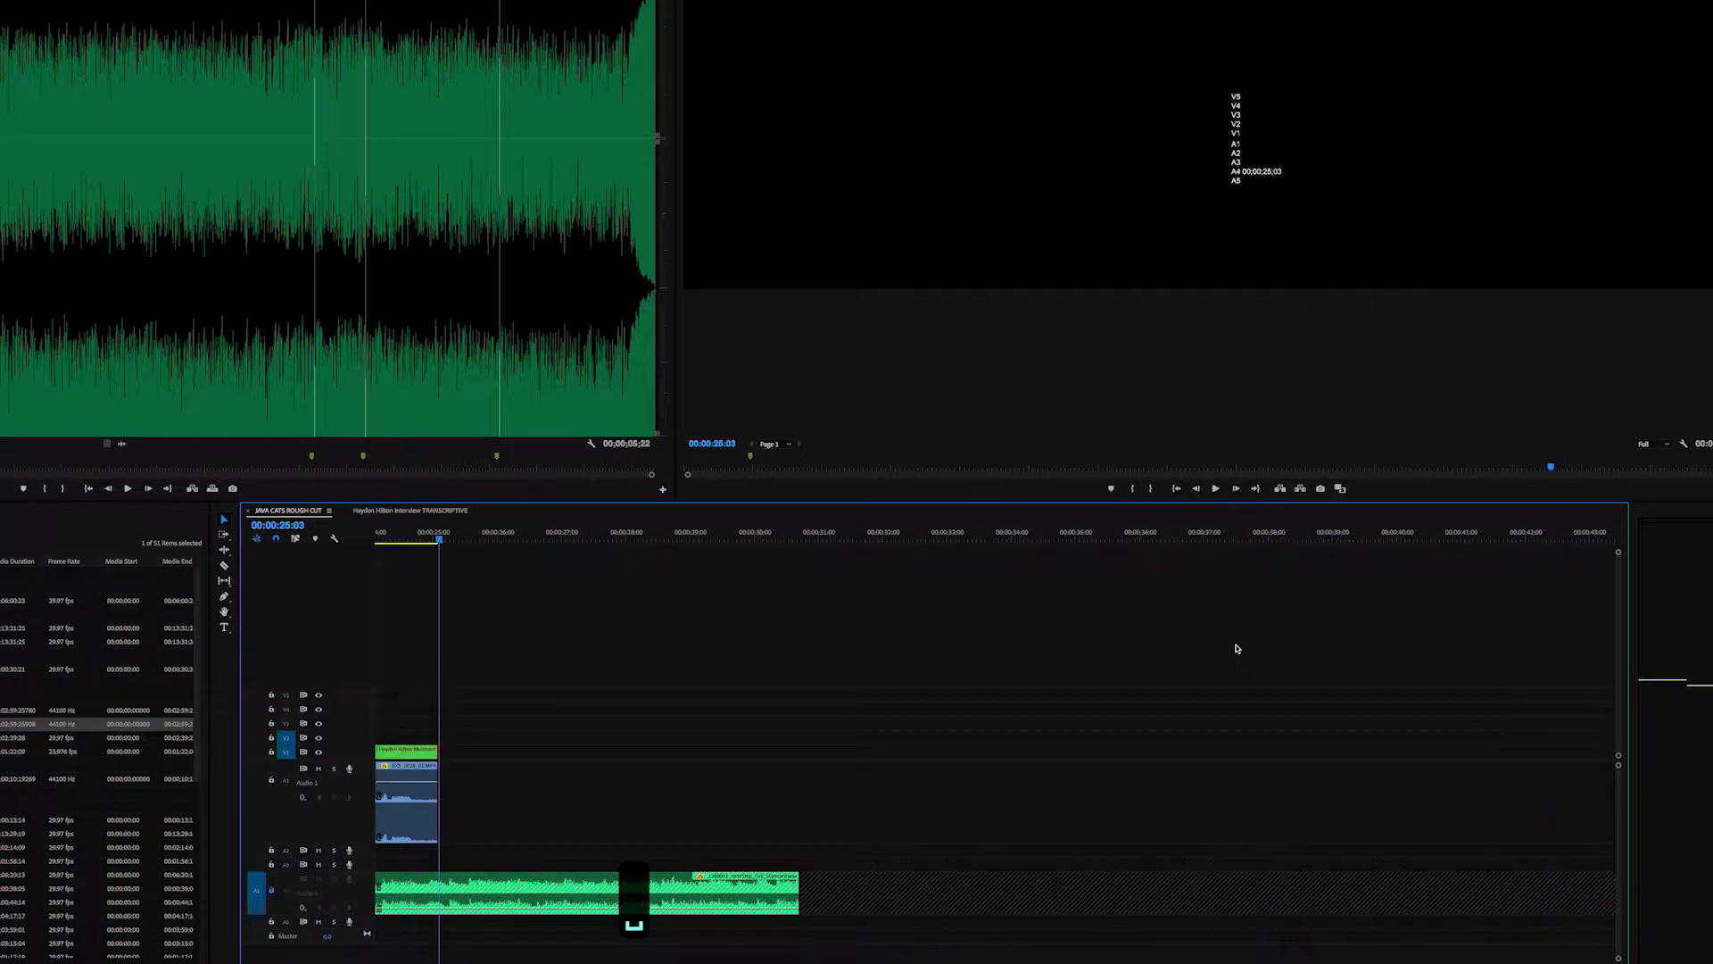
pyautogui.press('-')
pyautogui.press('-')
pyautogui.press('-')
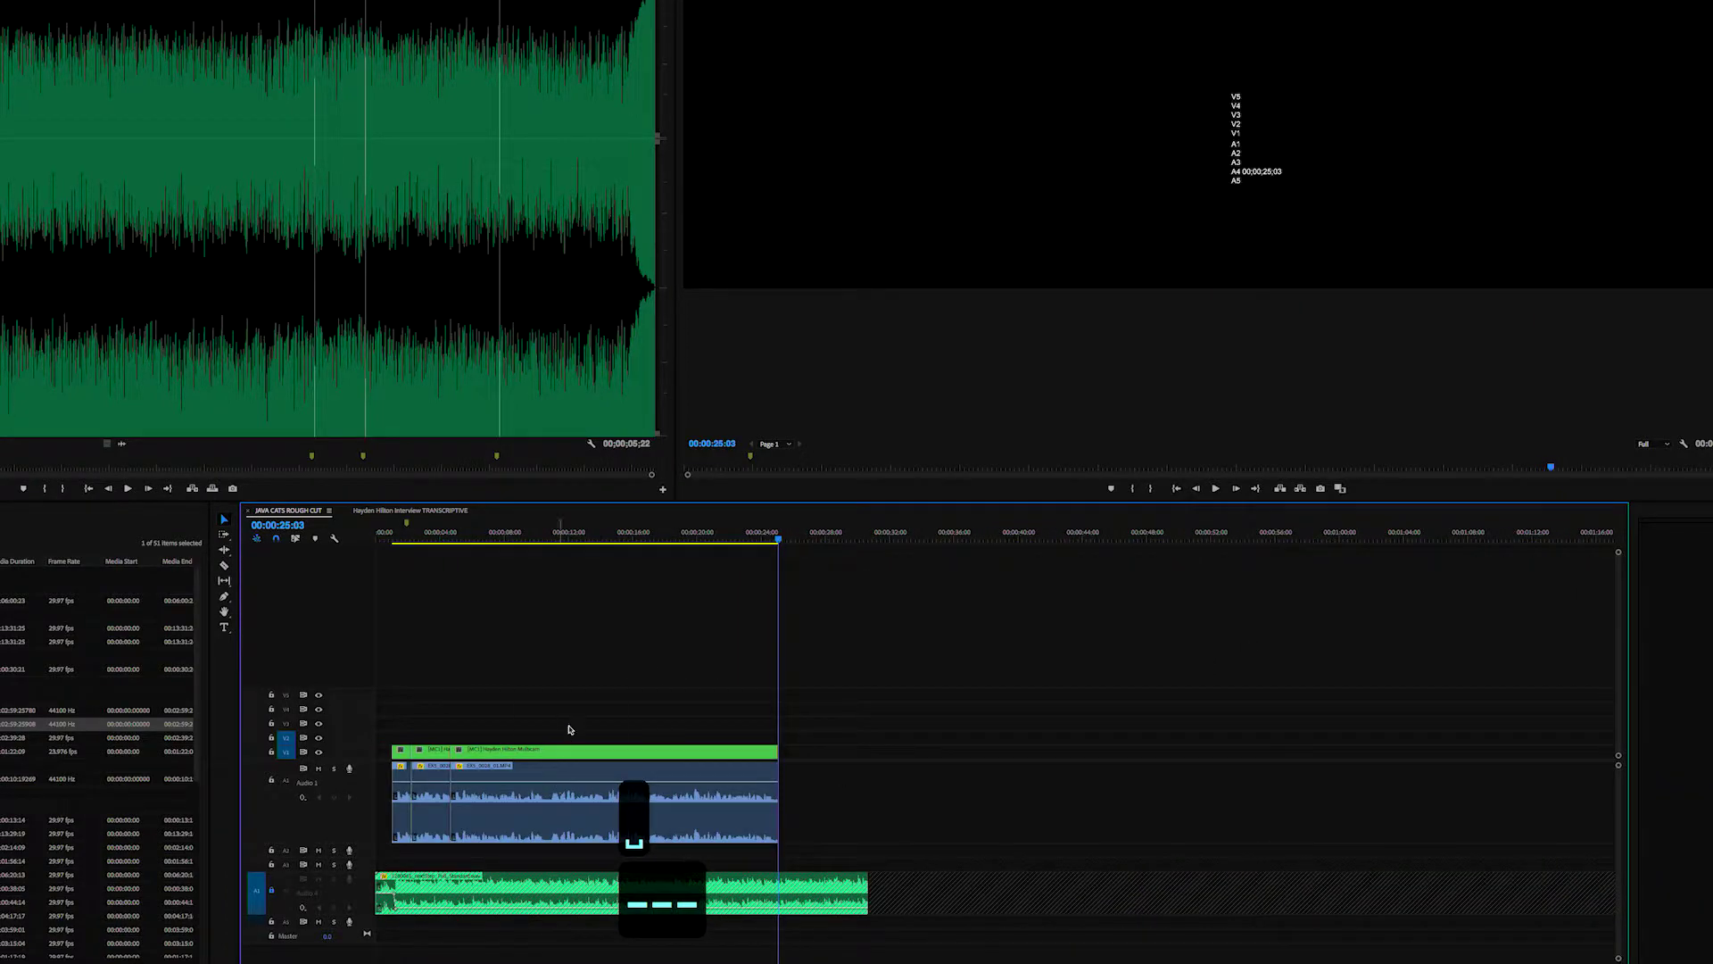
pyautogui.press('=')
pyautogui.press('=')
pyautogui.click(451, 533)
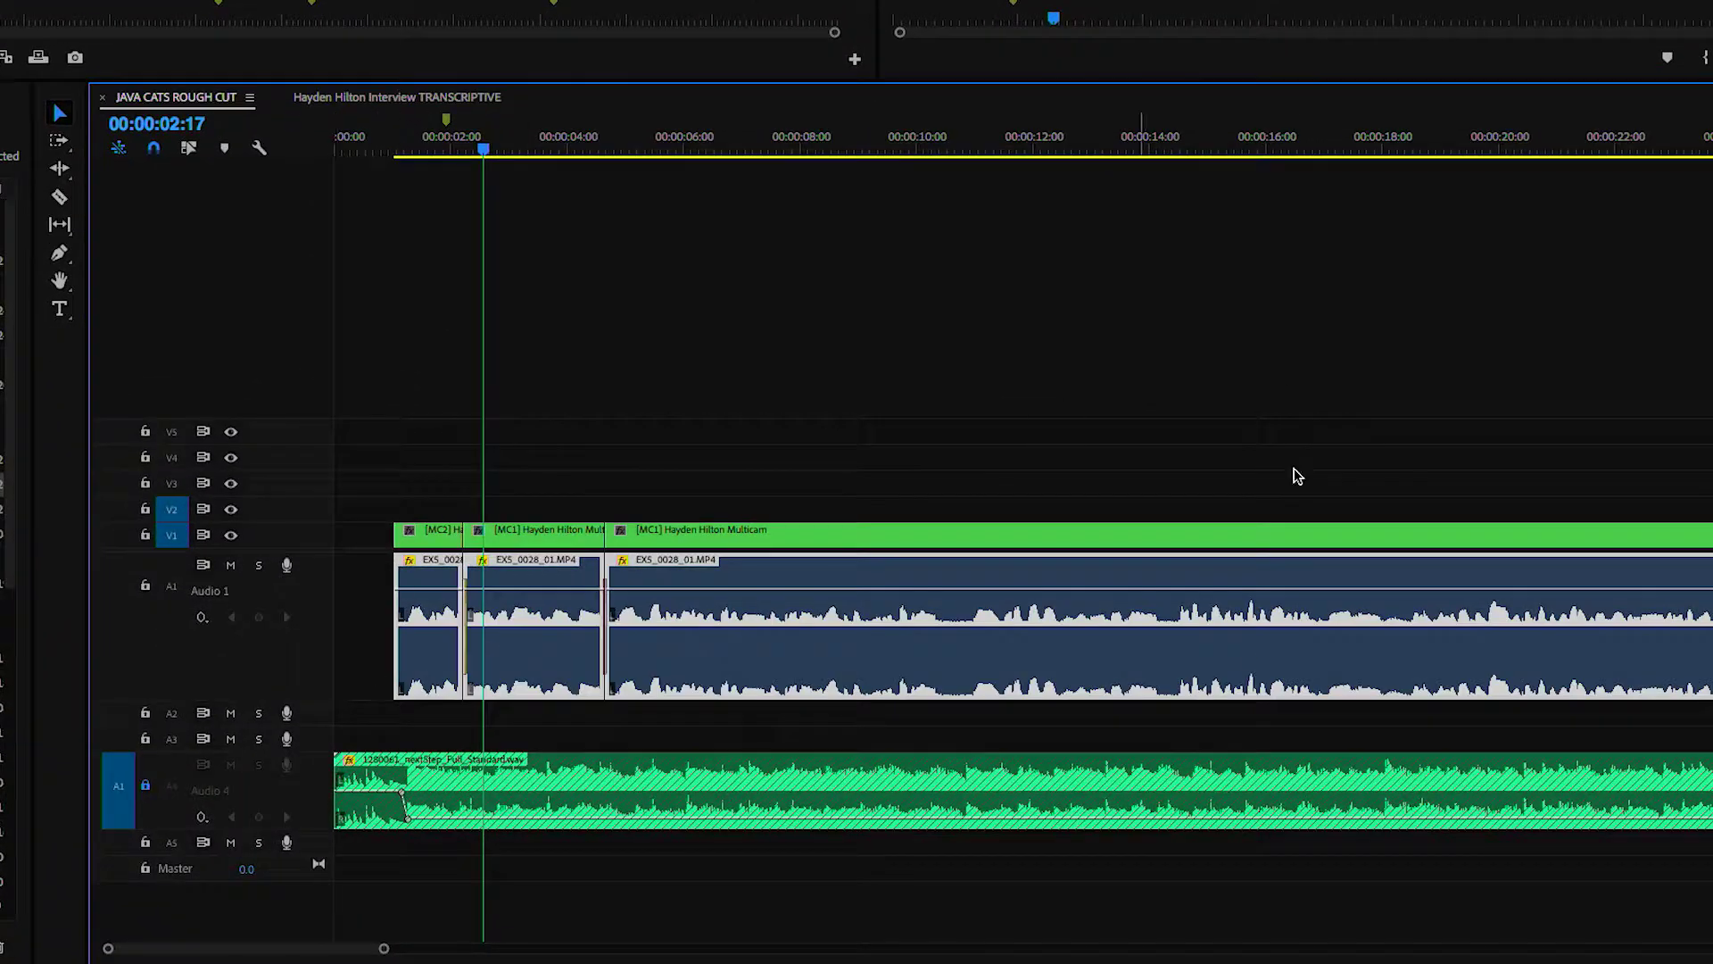
# - Normalize the Audio 1 interview clips to a -6 dB max peak and play them back
pyautogui.rightClick(752, 662)
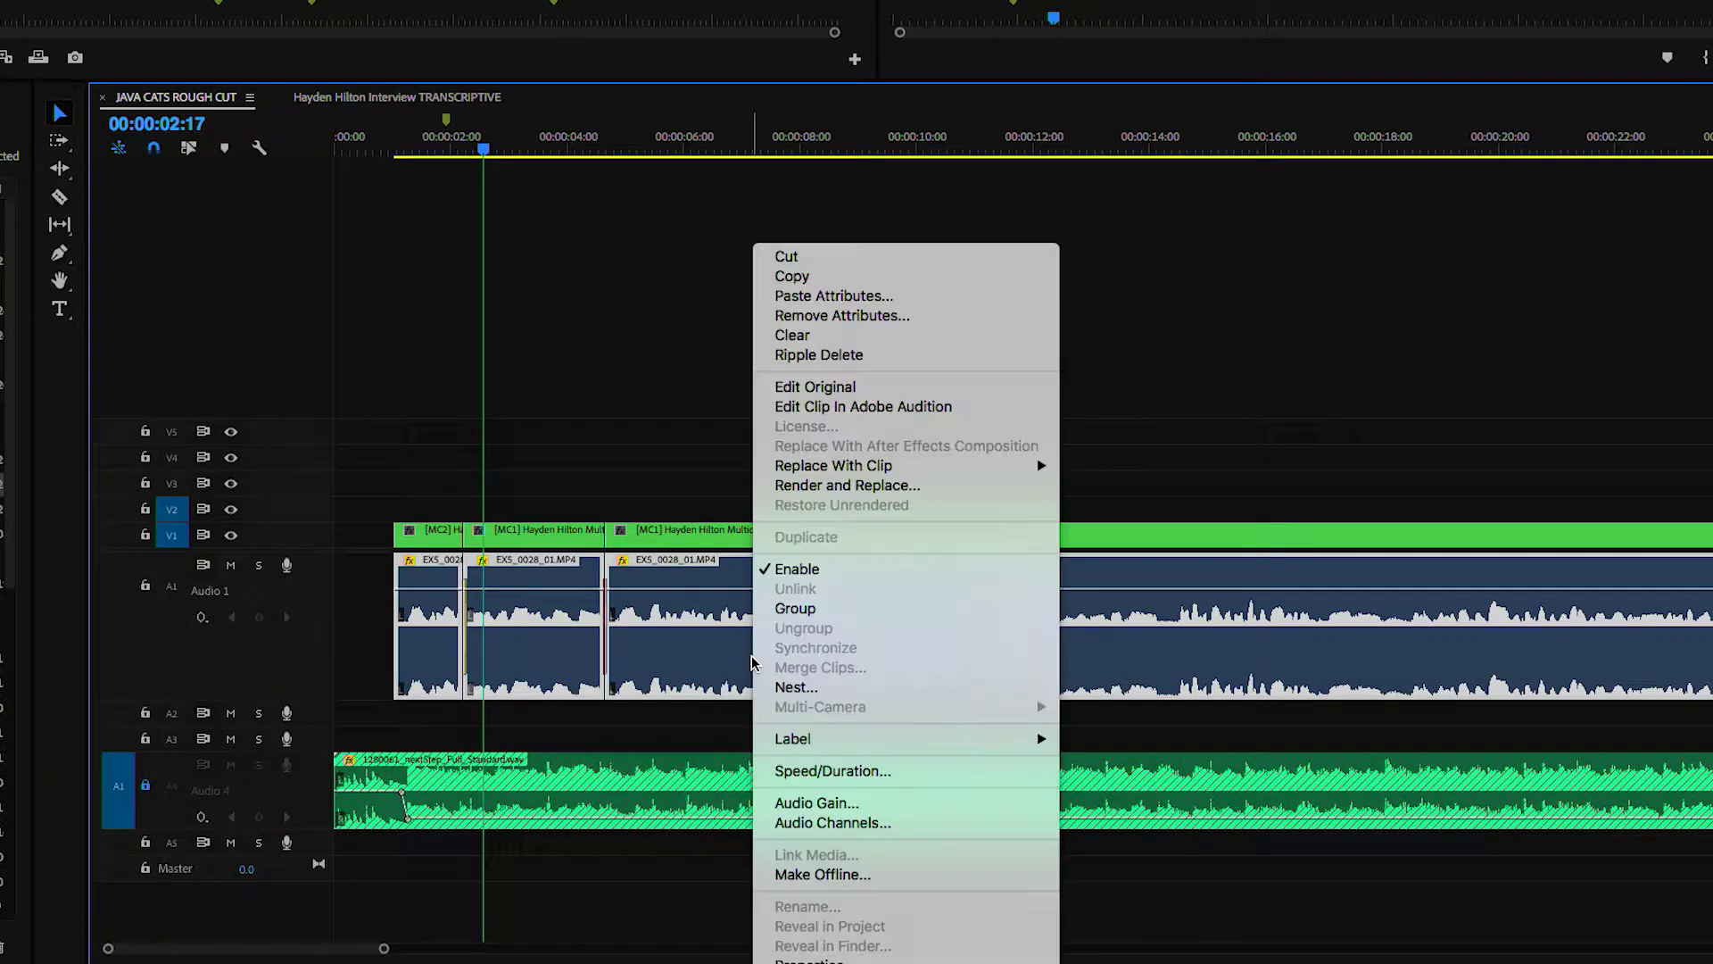
pyautogui.click(805, 806)
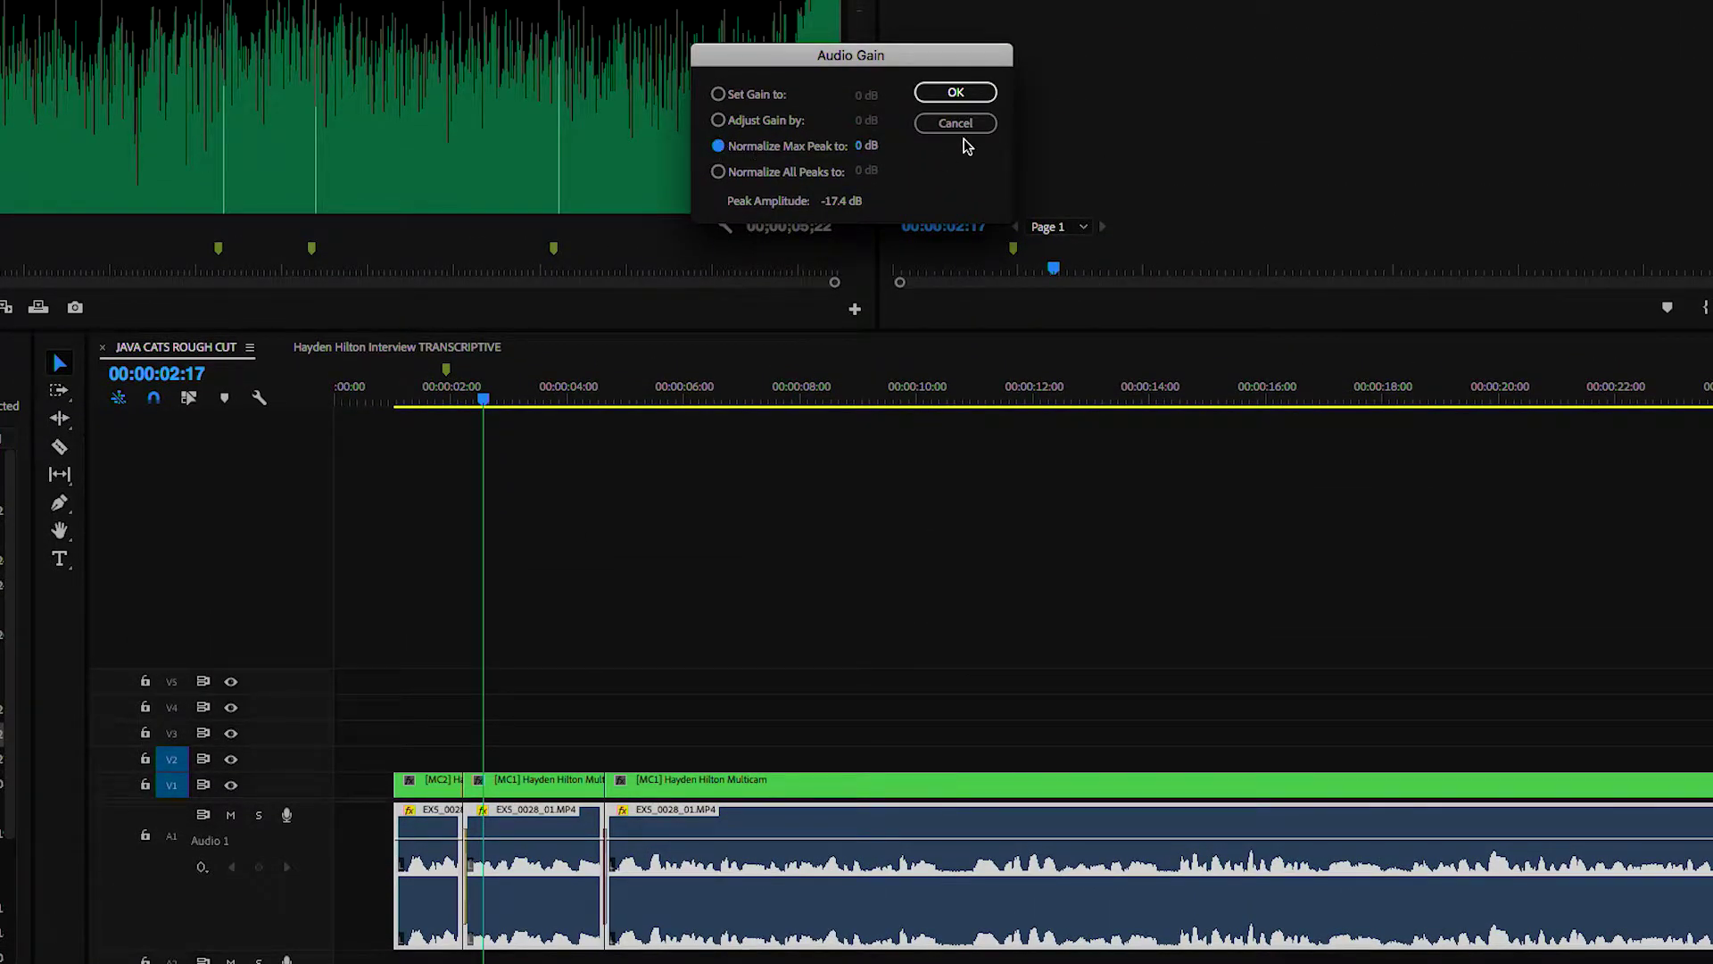
pyautogui.write('-6')
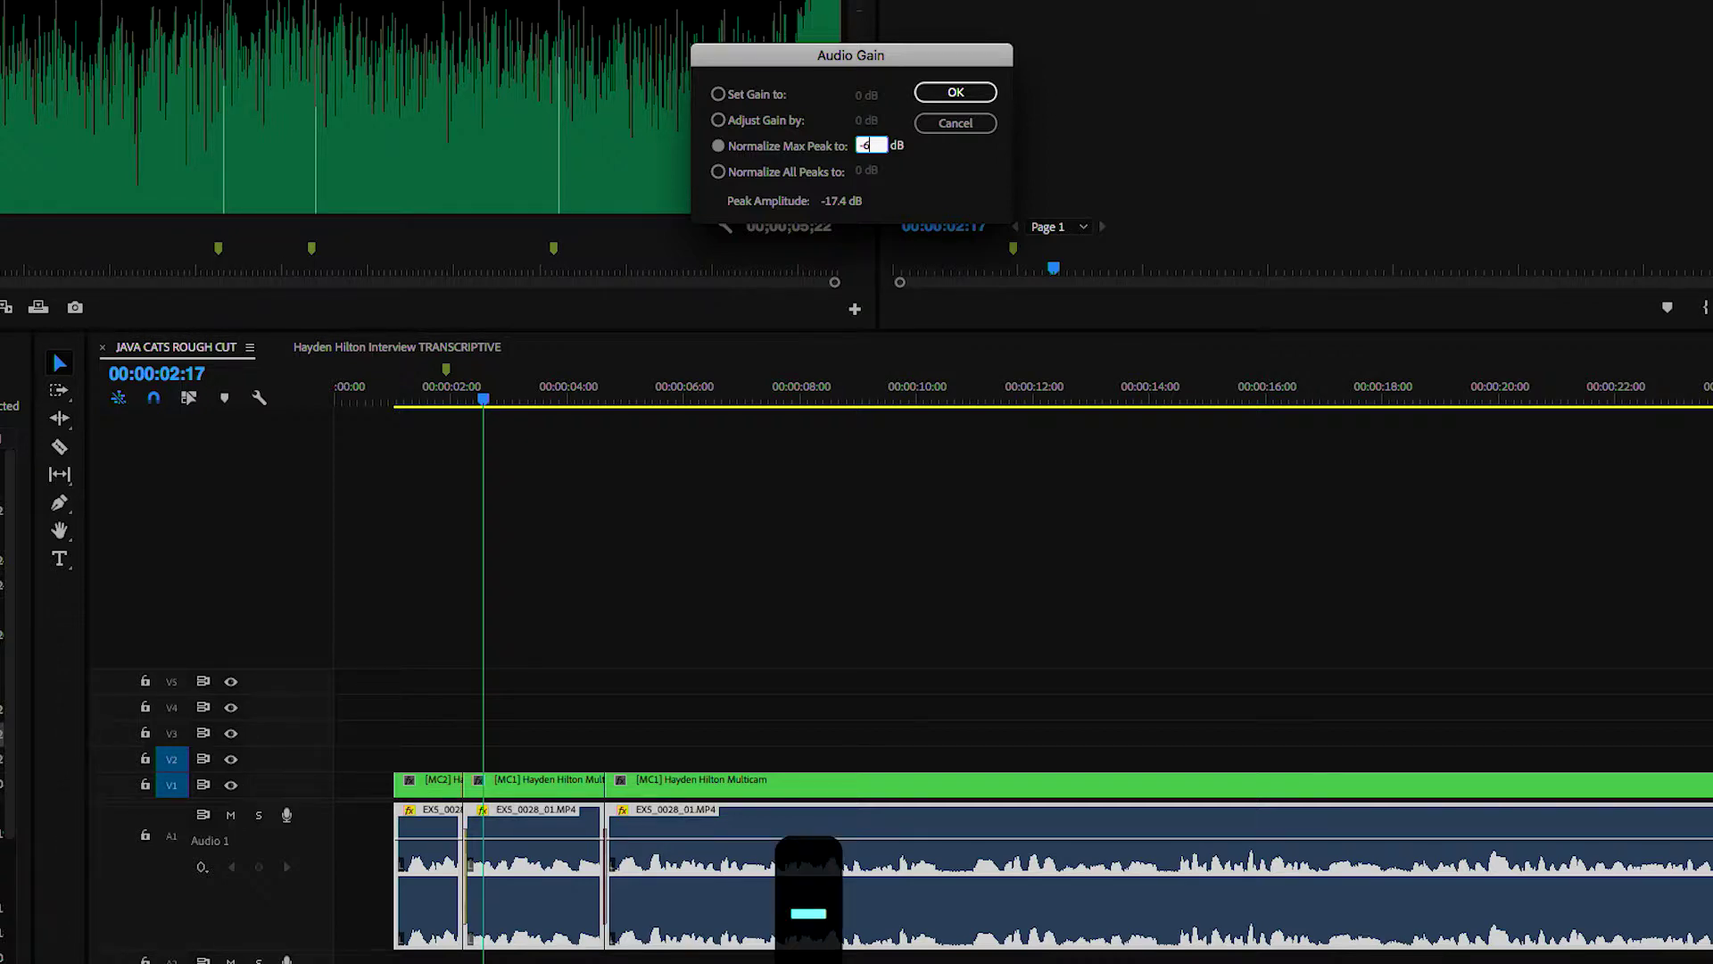
pyautogui.press('Return')
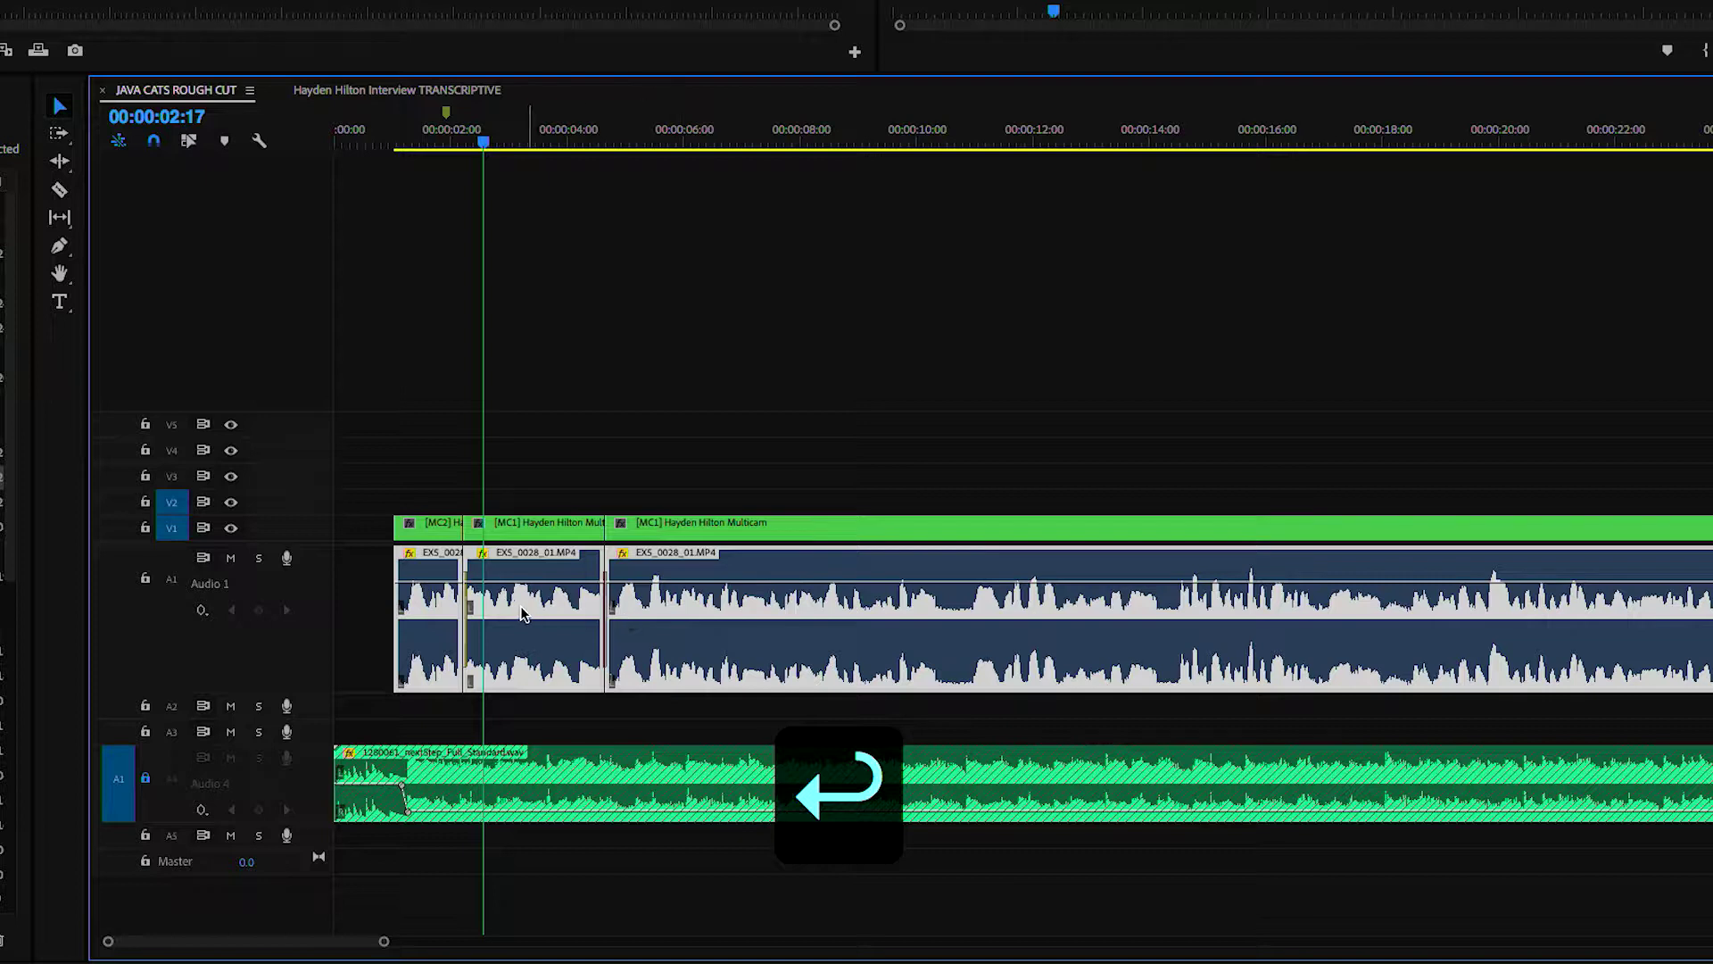
pyautogui.click(493, 375)
pyautogui.press('space')
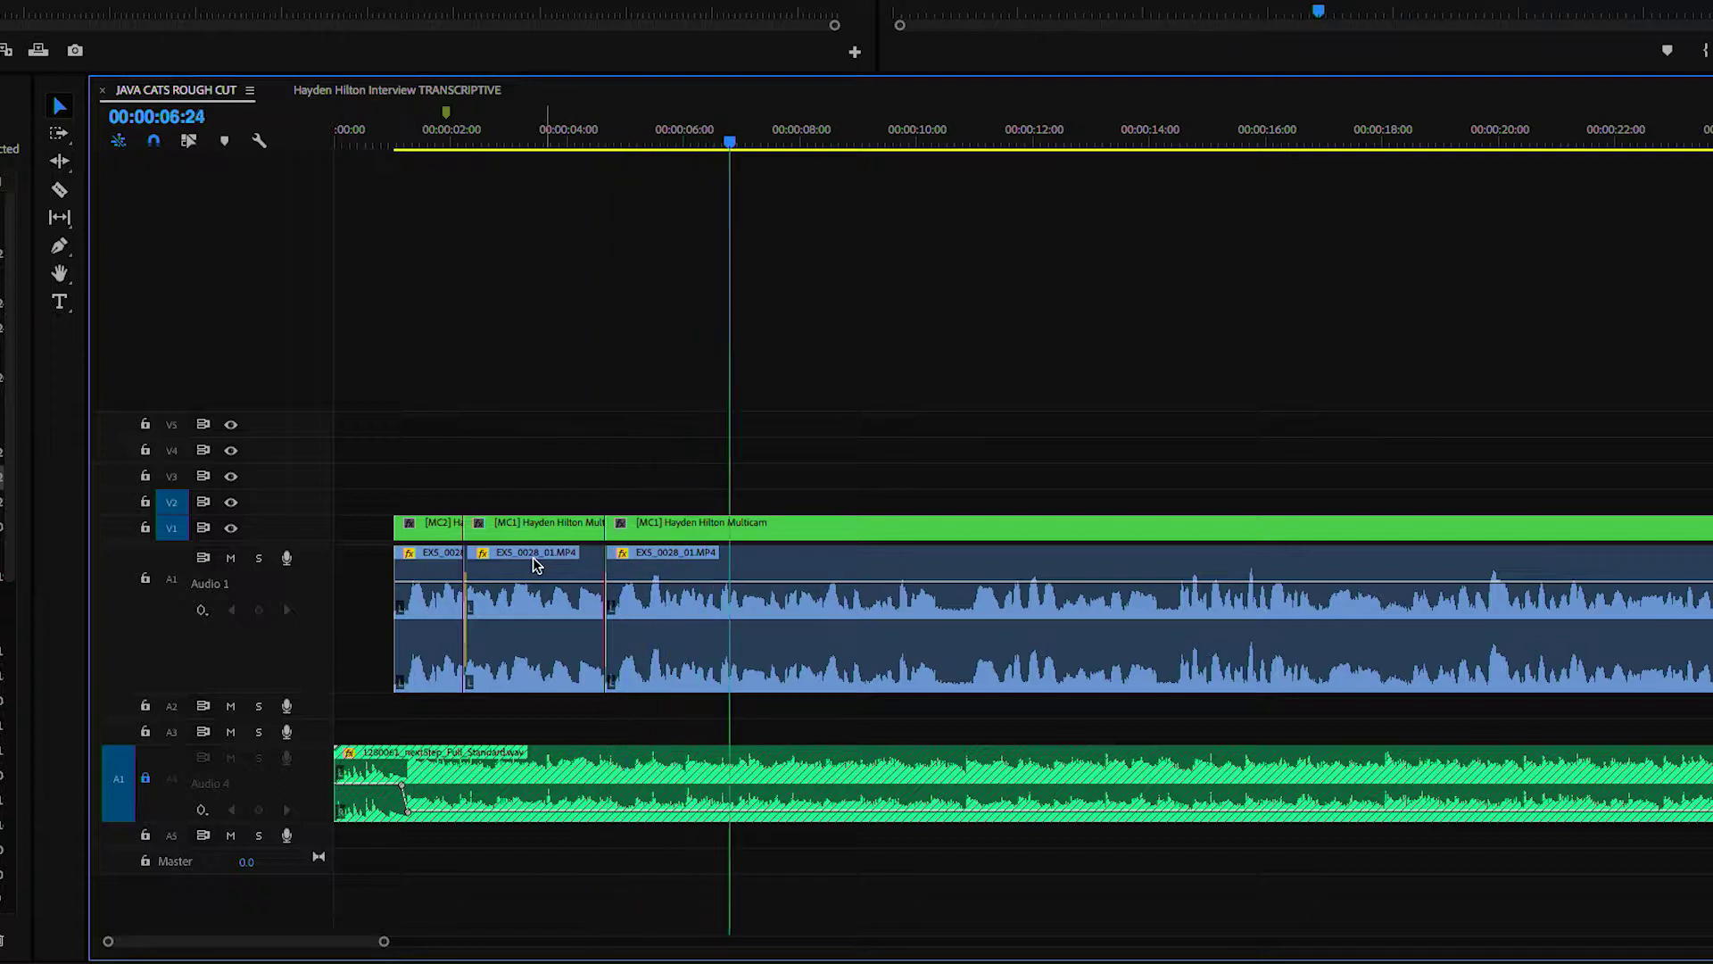
# - Drag the interview clips' volume rubber bands, setting the middle clip to 2.51 dB, and review
pyautogui.press('space')
pyautogui.moveTo(644, 582); pyautogui.dragTo(561, 596)
pyautogui.click(435, 593)
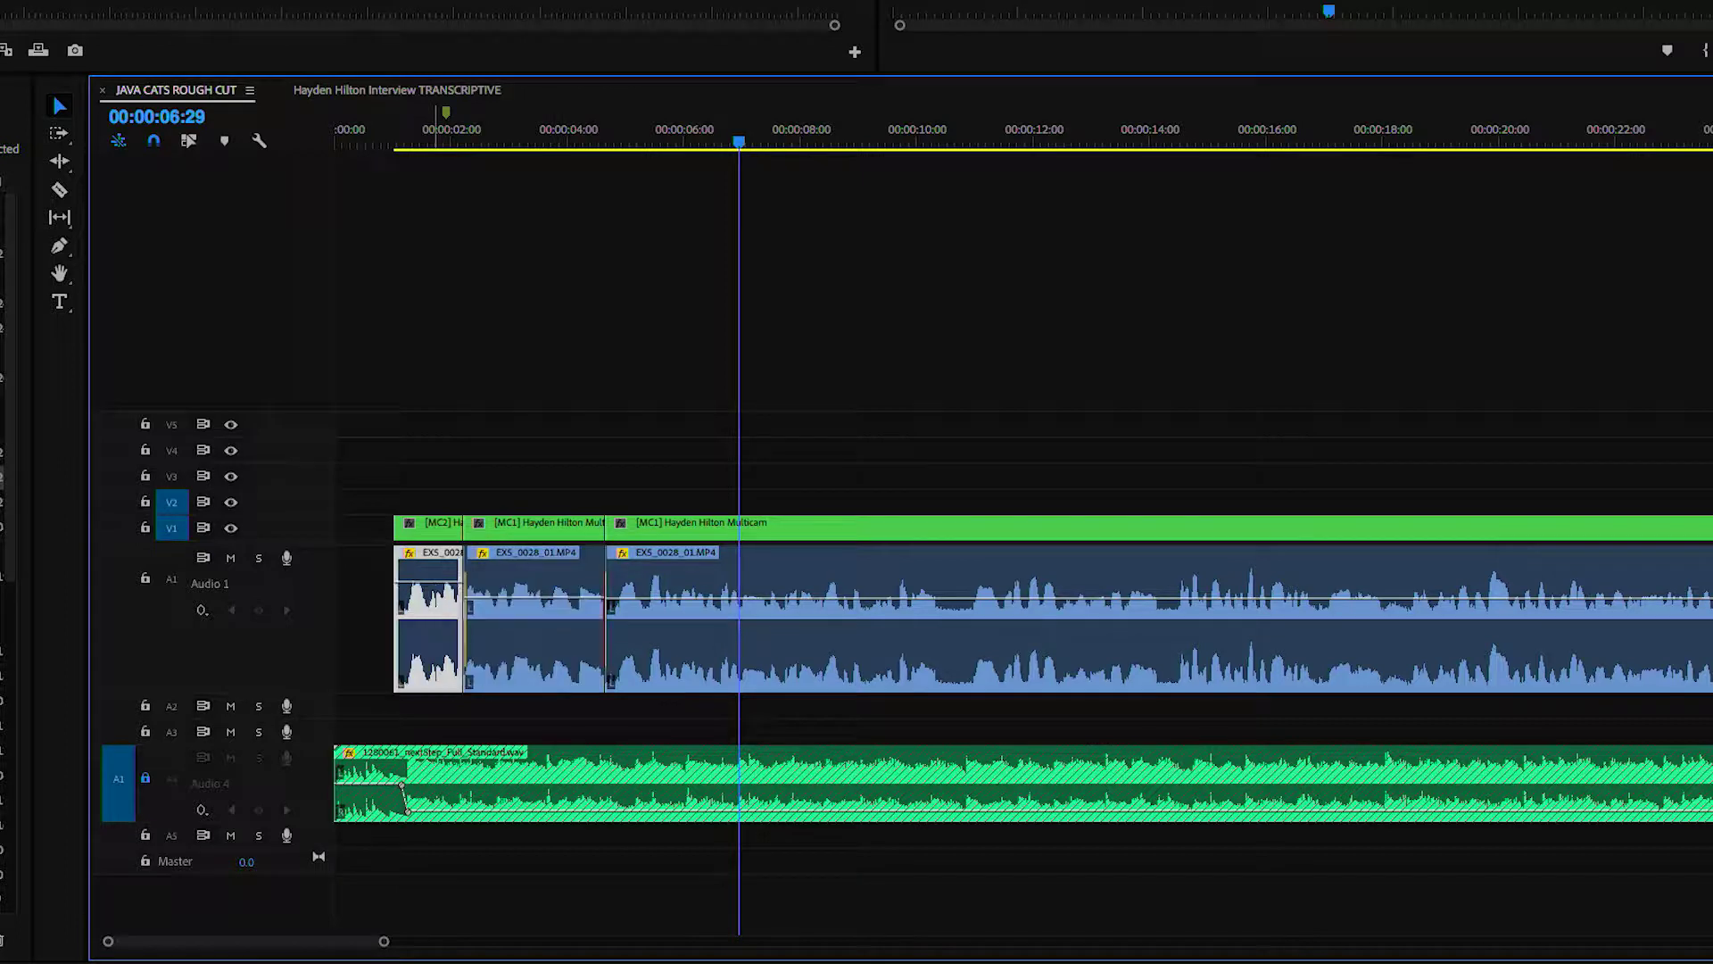
pyautogui.press('space')
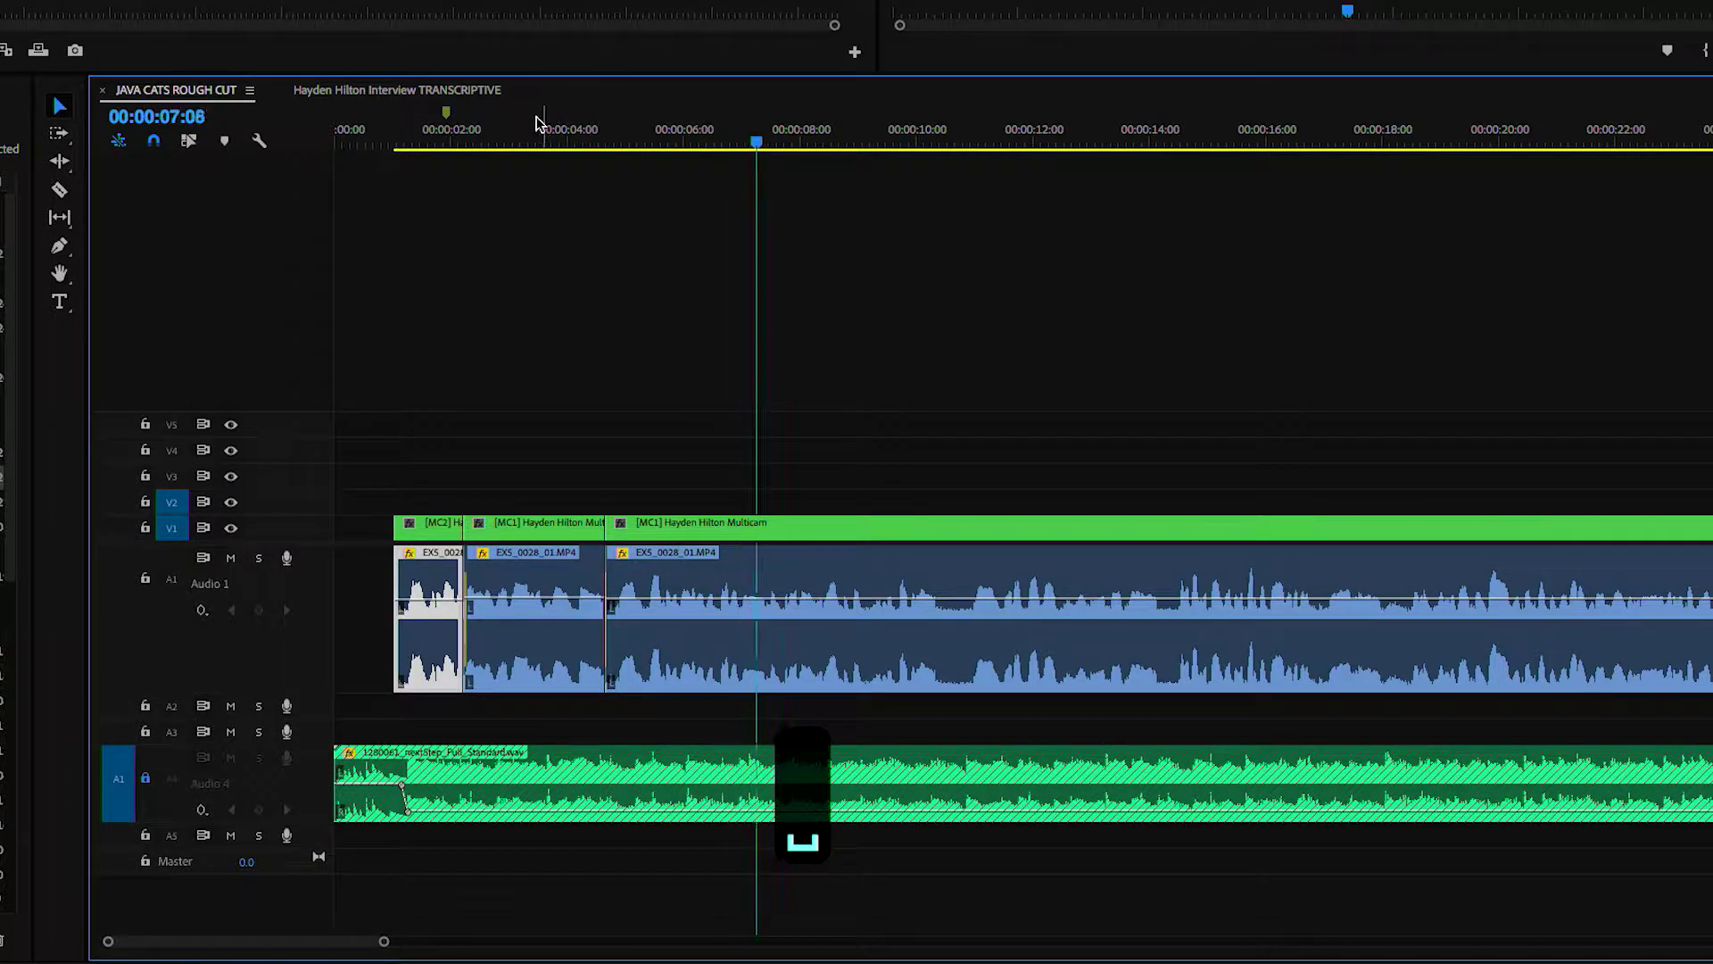
pyautogui.press('space')
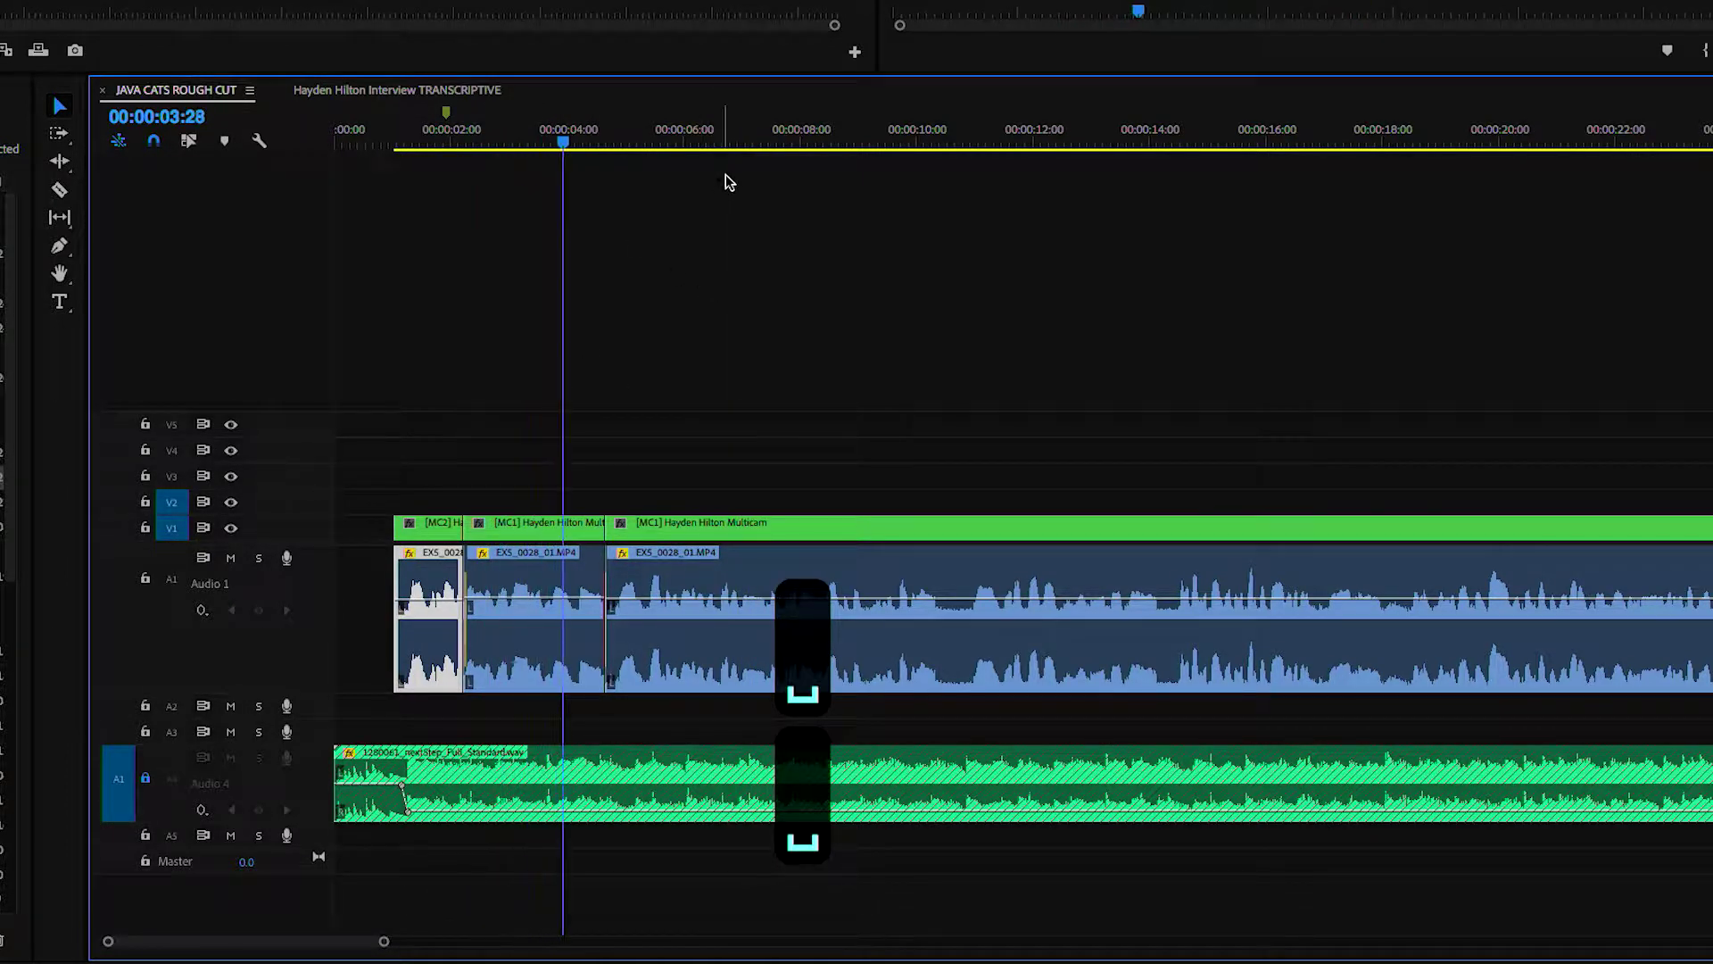
pyautogui.click(650, 306)
# - Stop at 00:00:05:18 and switch the third multicam clip on V1 to camera 1
pyautogui.press('space')
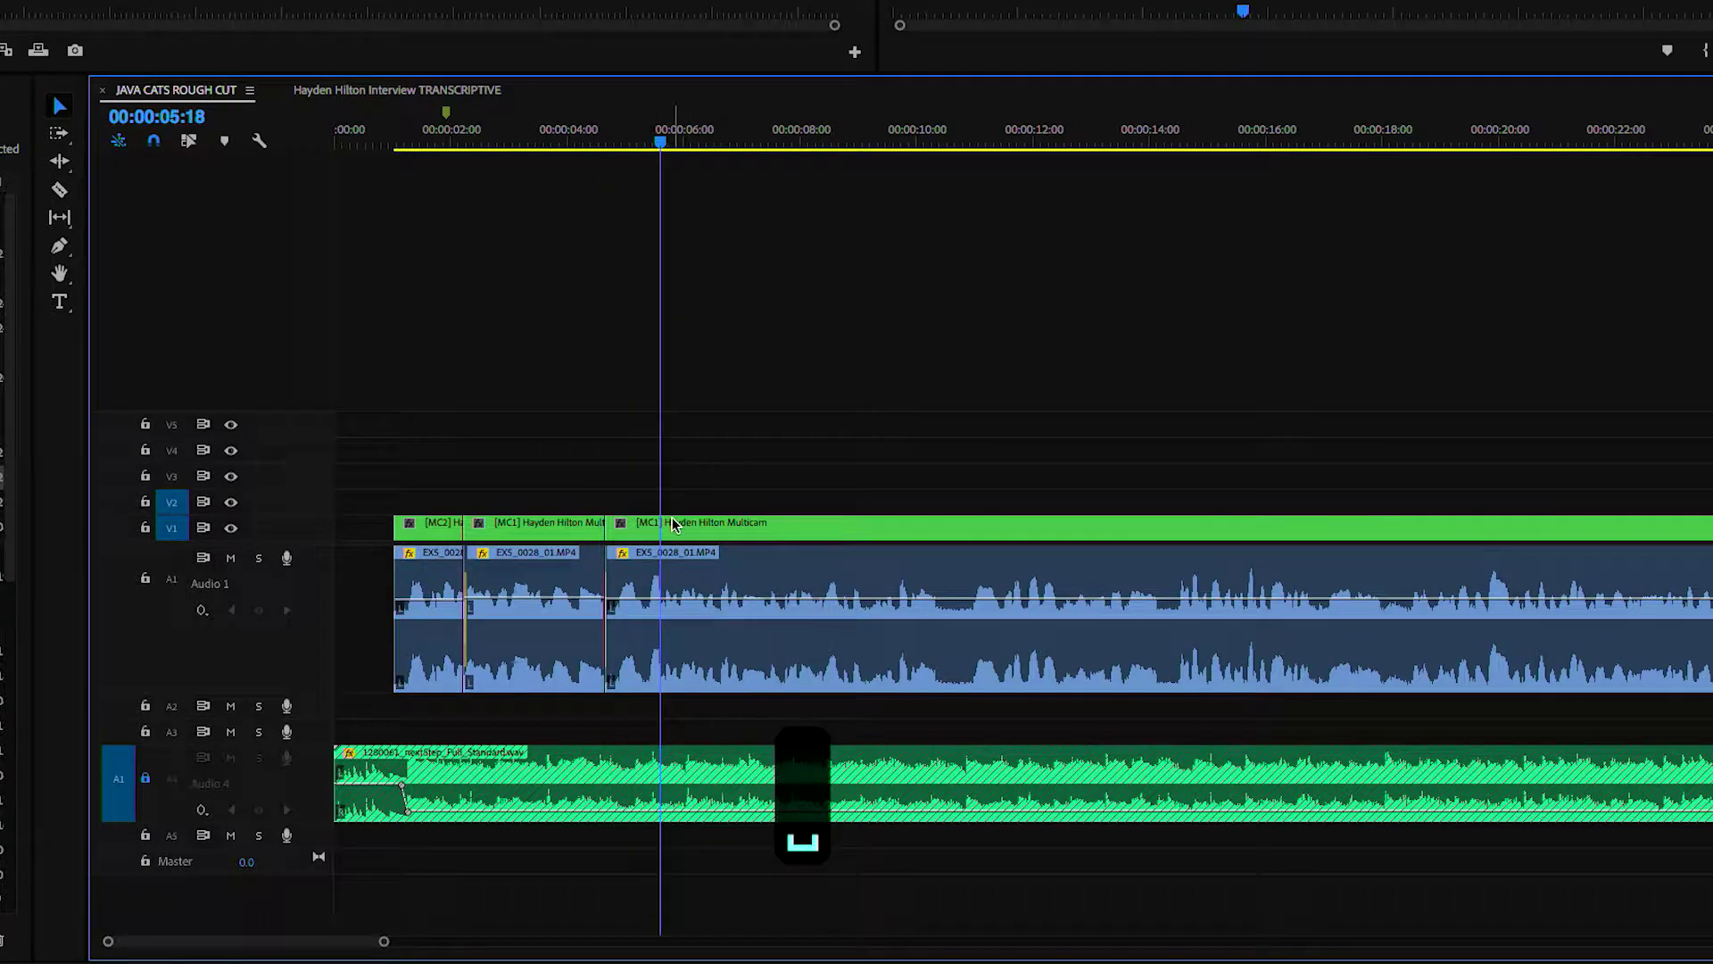
pyautogui.click(671, 527)
pyautogui.press('1')
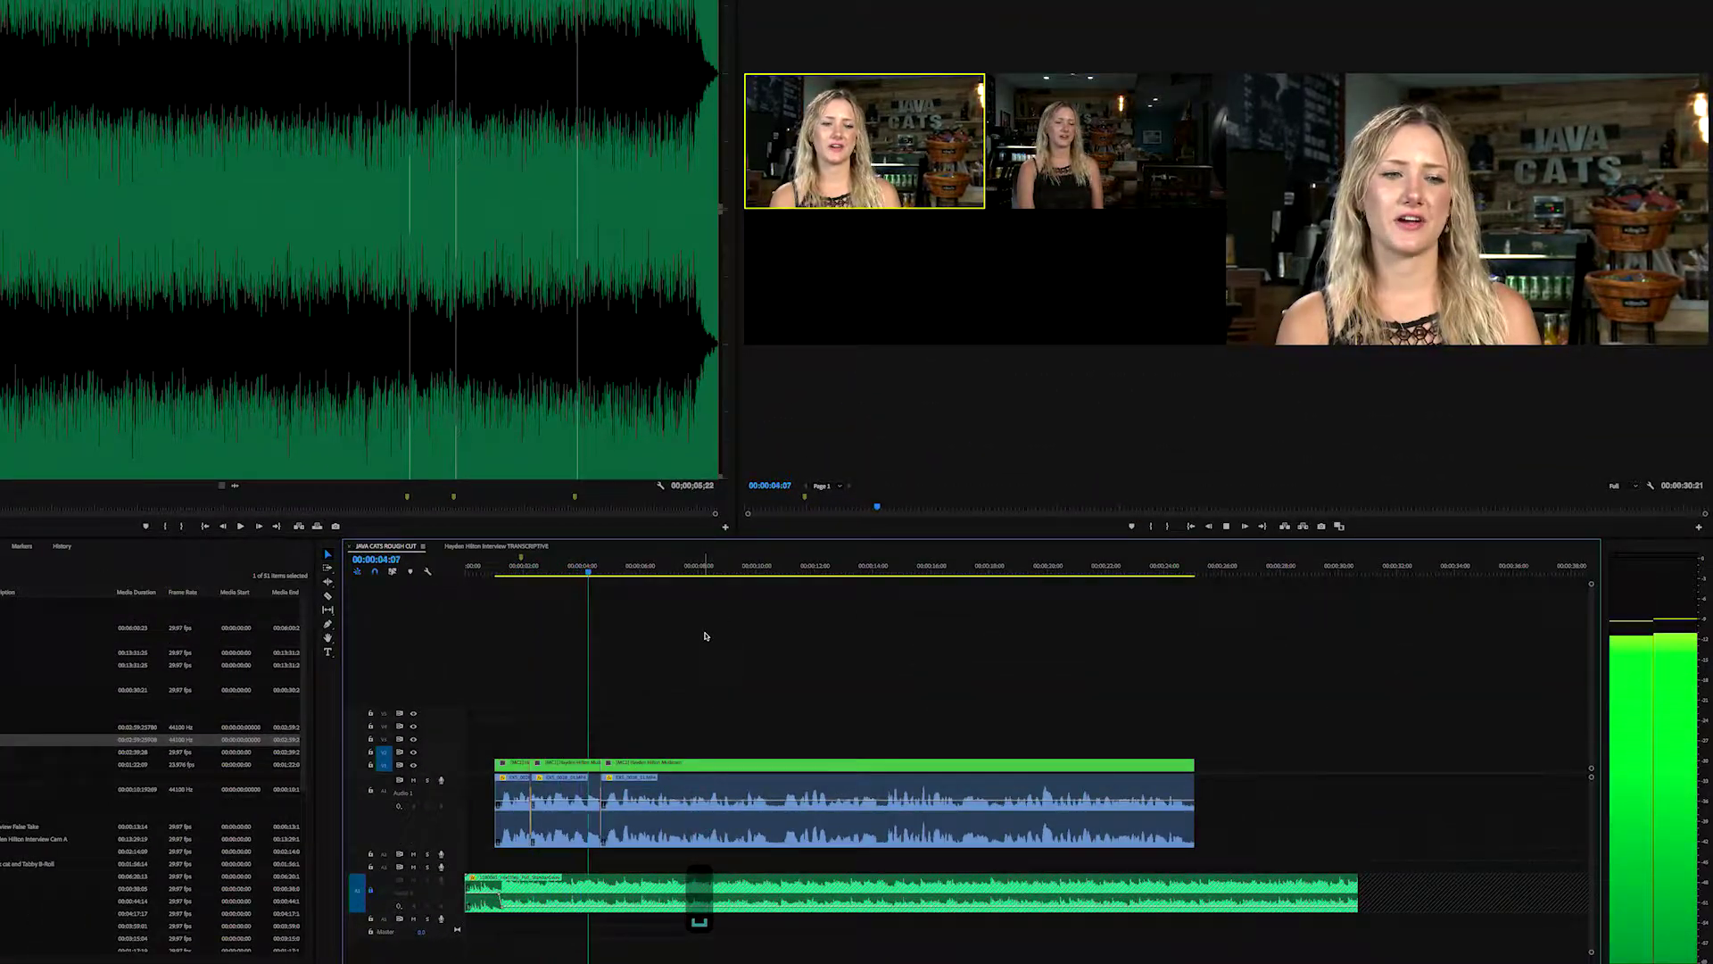
# - Switch the multicam clip to camera 2's wide shot, then review the interview's ending zoomed in
pyautogui.press('2')
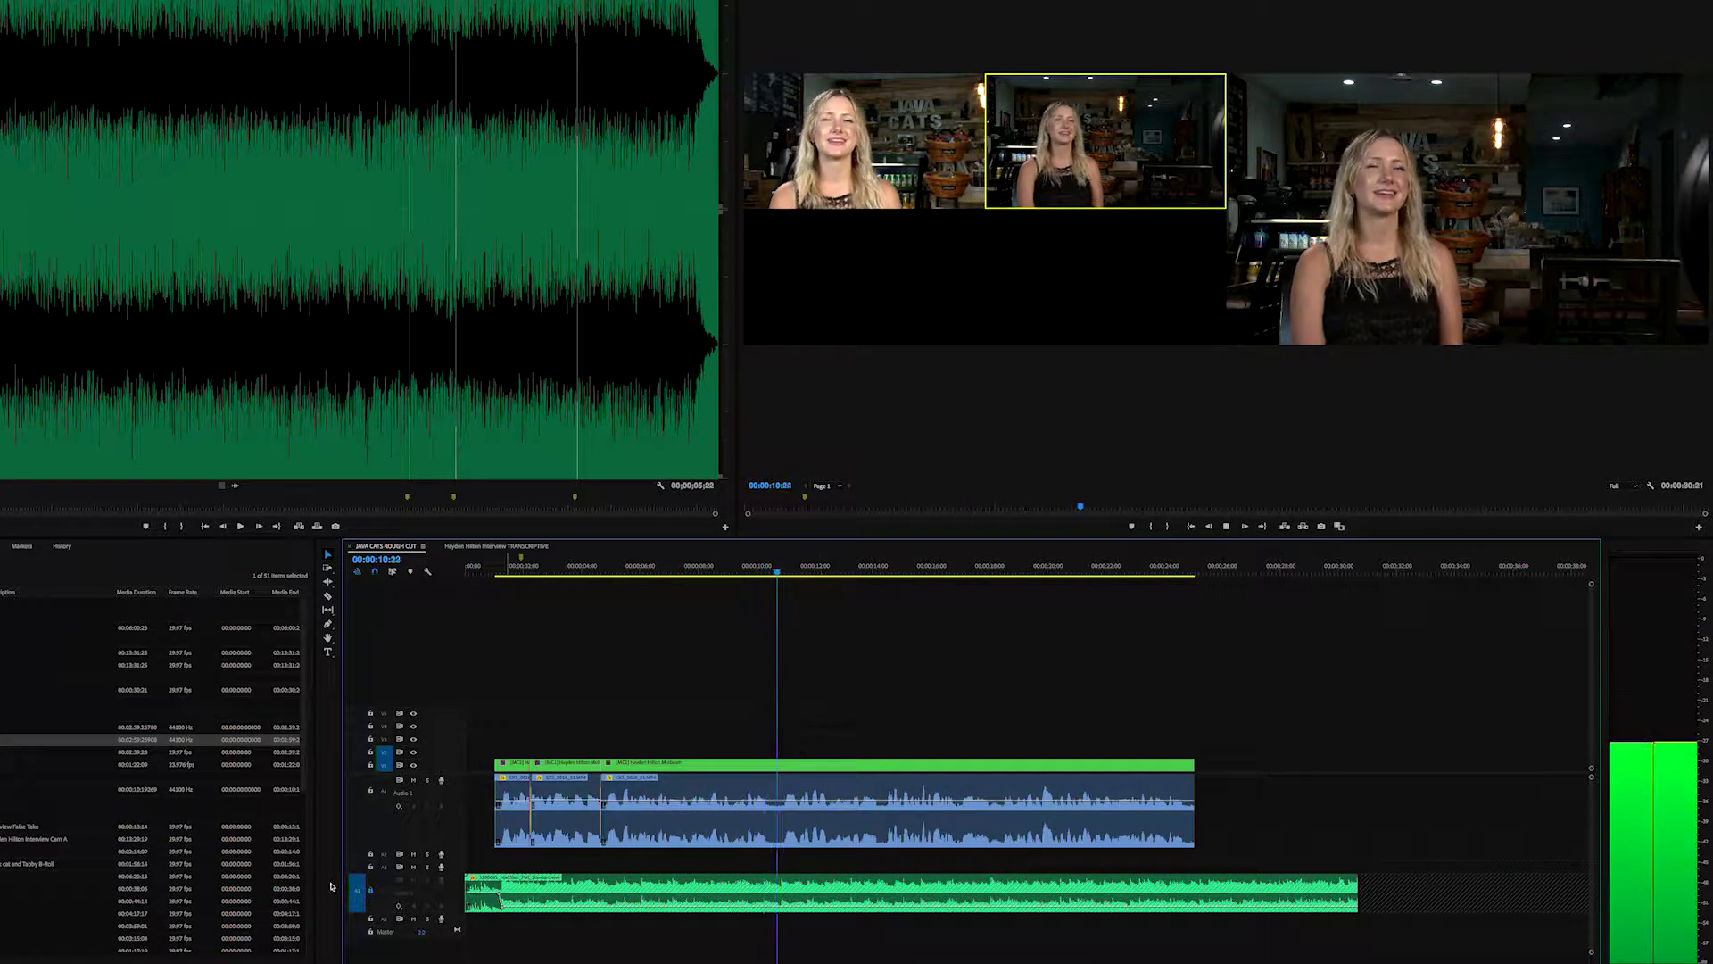
pyautogui.press('space')
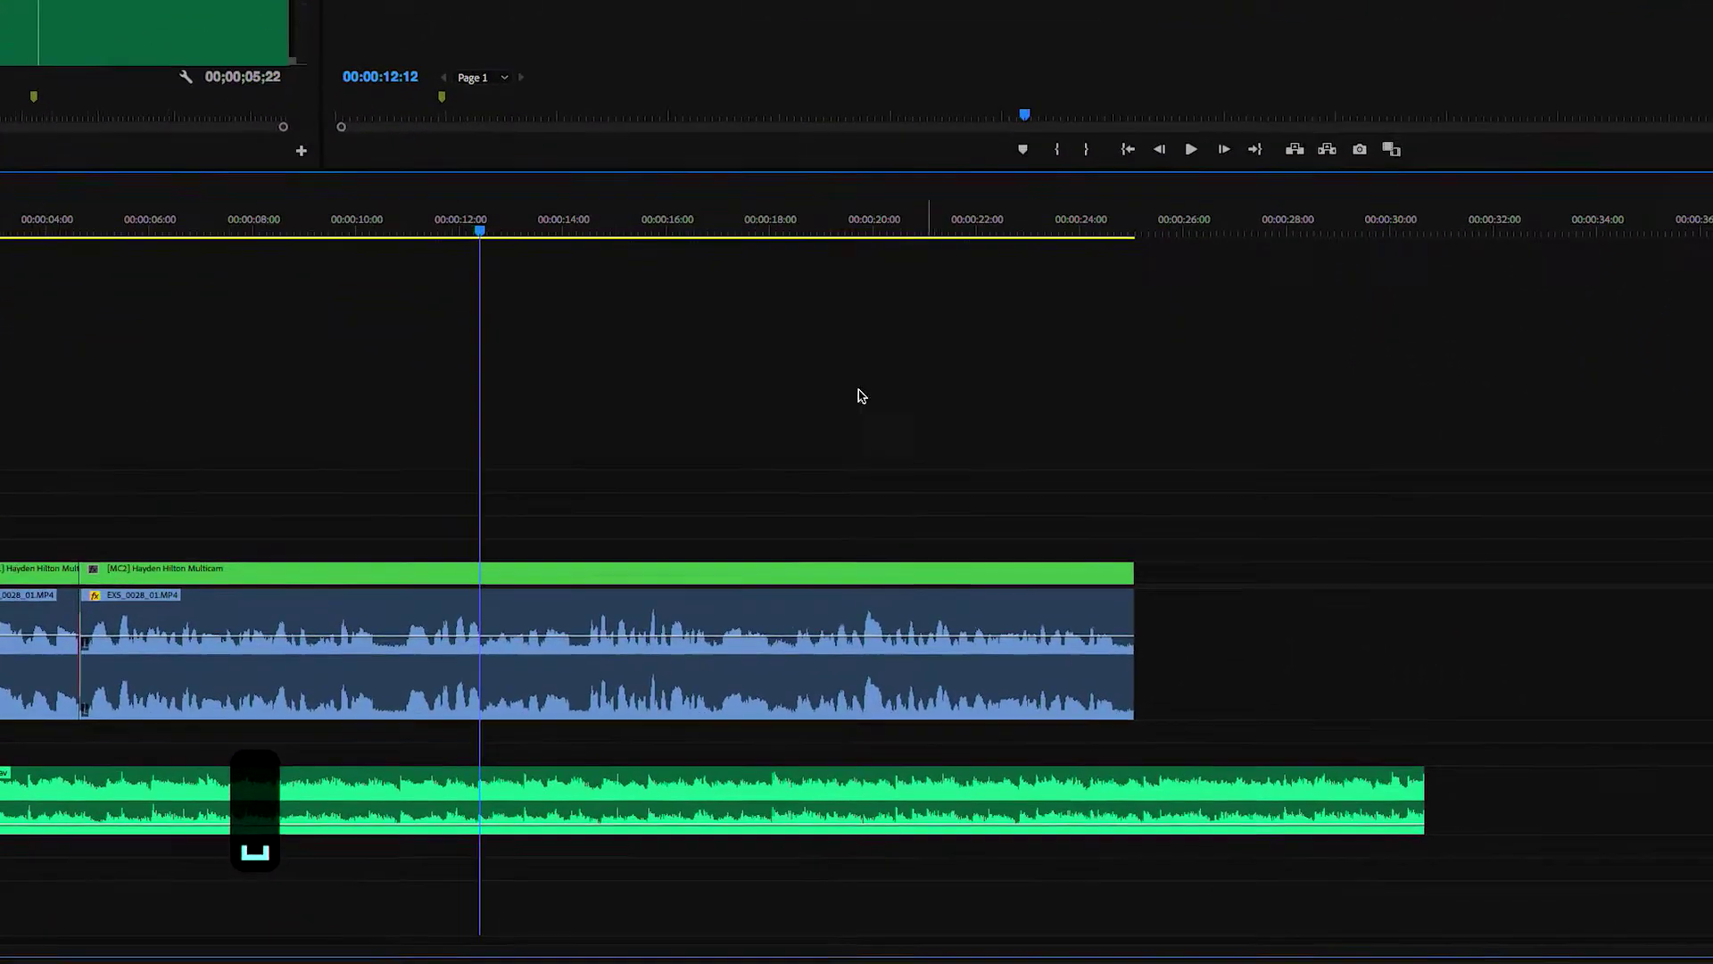
pyautogui.click(1017, 214)
pyautogui.press('space')
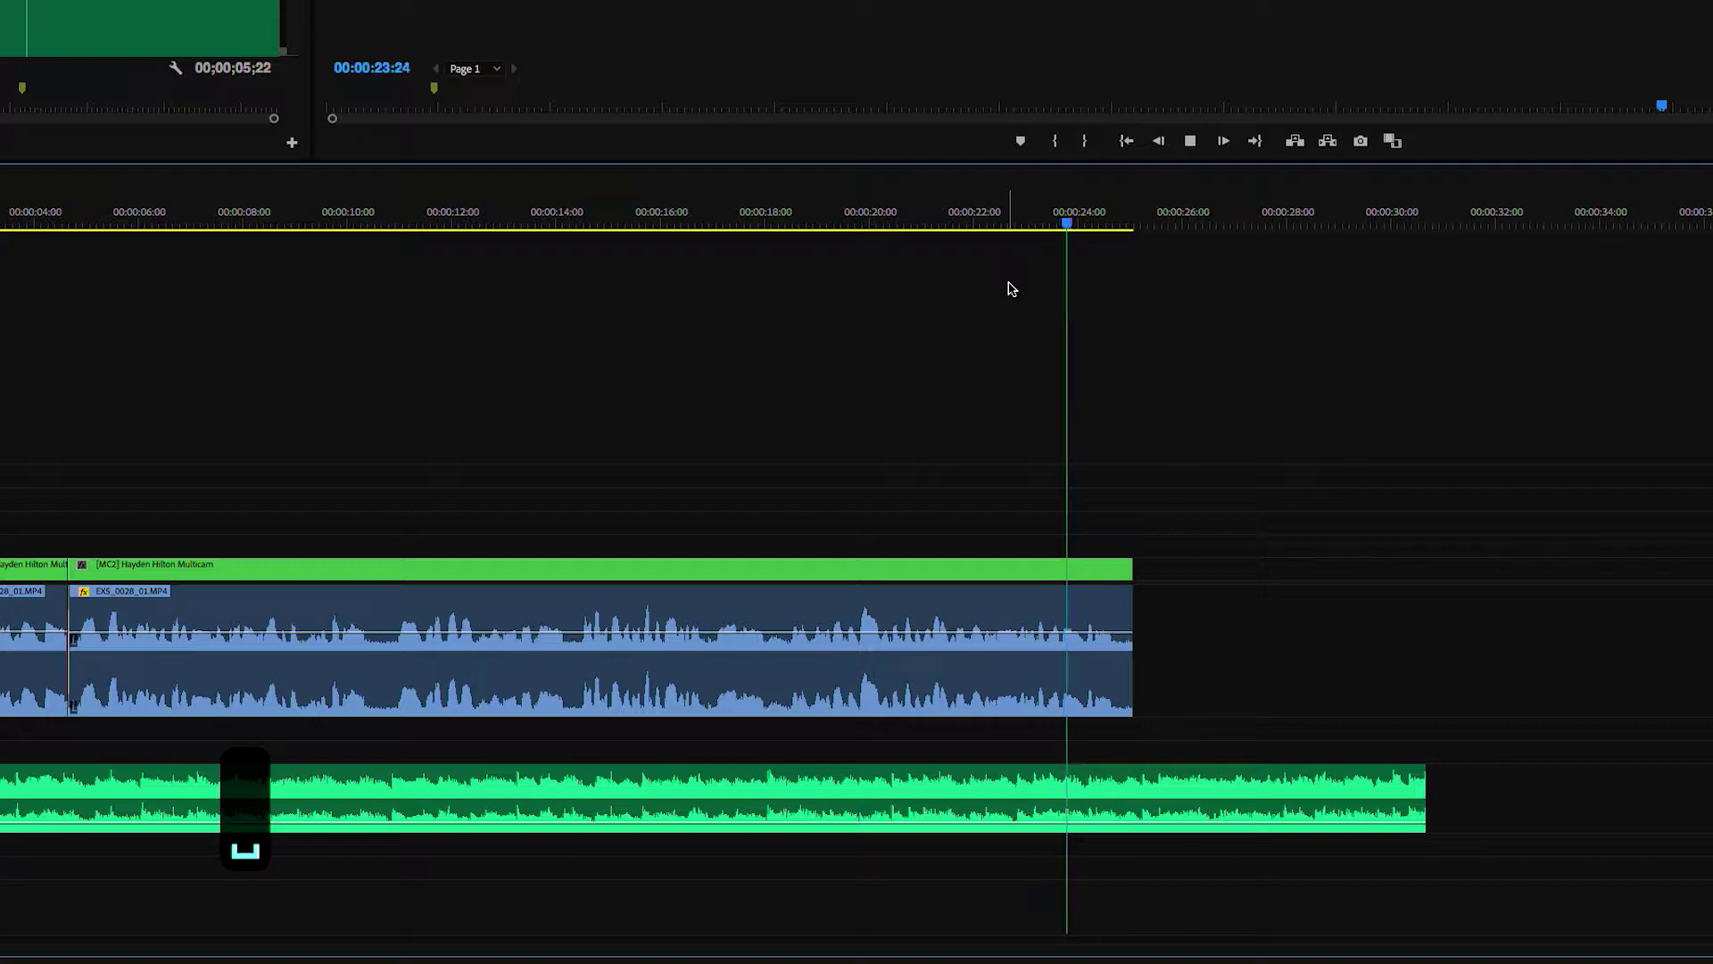
pyautogui.press('=')
pyautogui.press('=')
pyautogui.press('space')
pyautogui.press('p')
pyautogui.press('=')
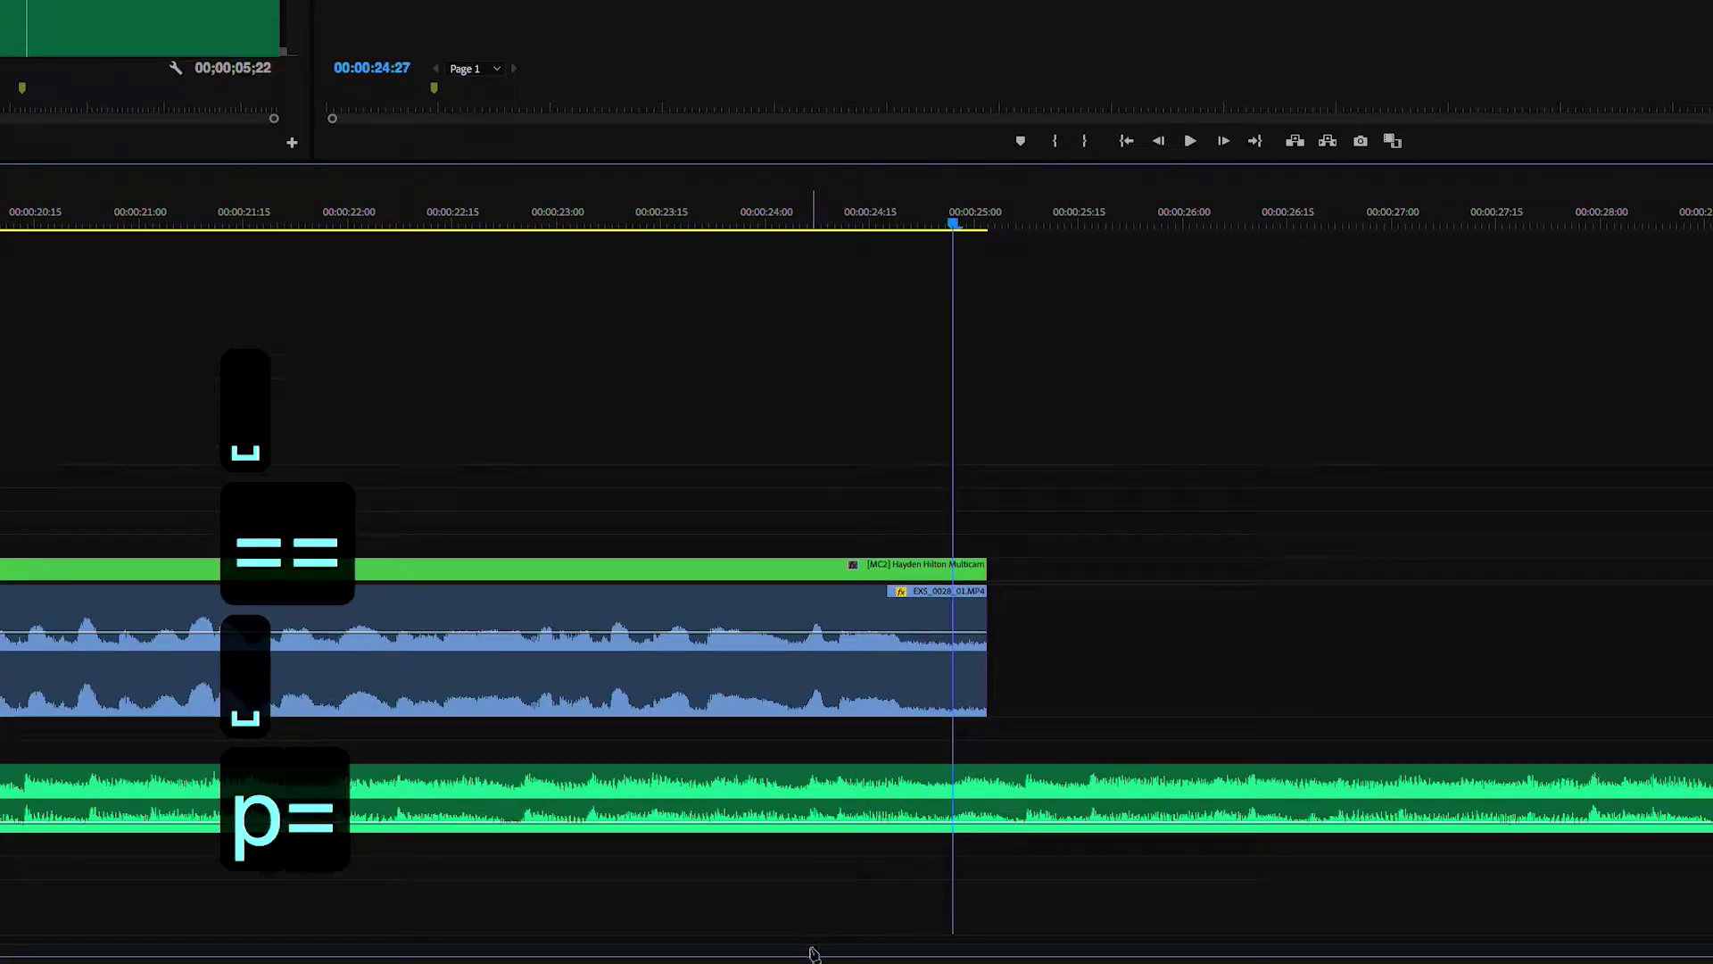
# - Add a music-bed volume keyframe at 00:00:24:22 set to -6.49 dB and play it back
pyautogui.click(738, 822)
pyautogui.moveTo(764, 822); pyautogui.dragTo(769, 807)
pyautogui.click(568, 220)
pyautogui.press('space')
pyautogui.press('space')
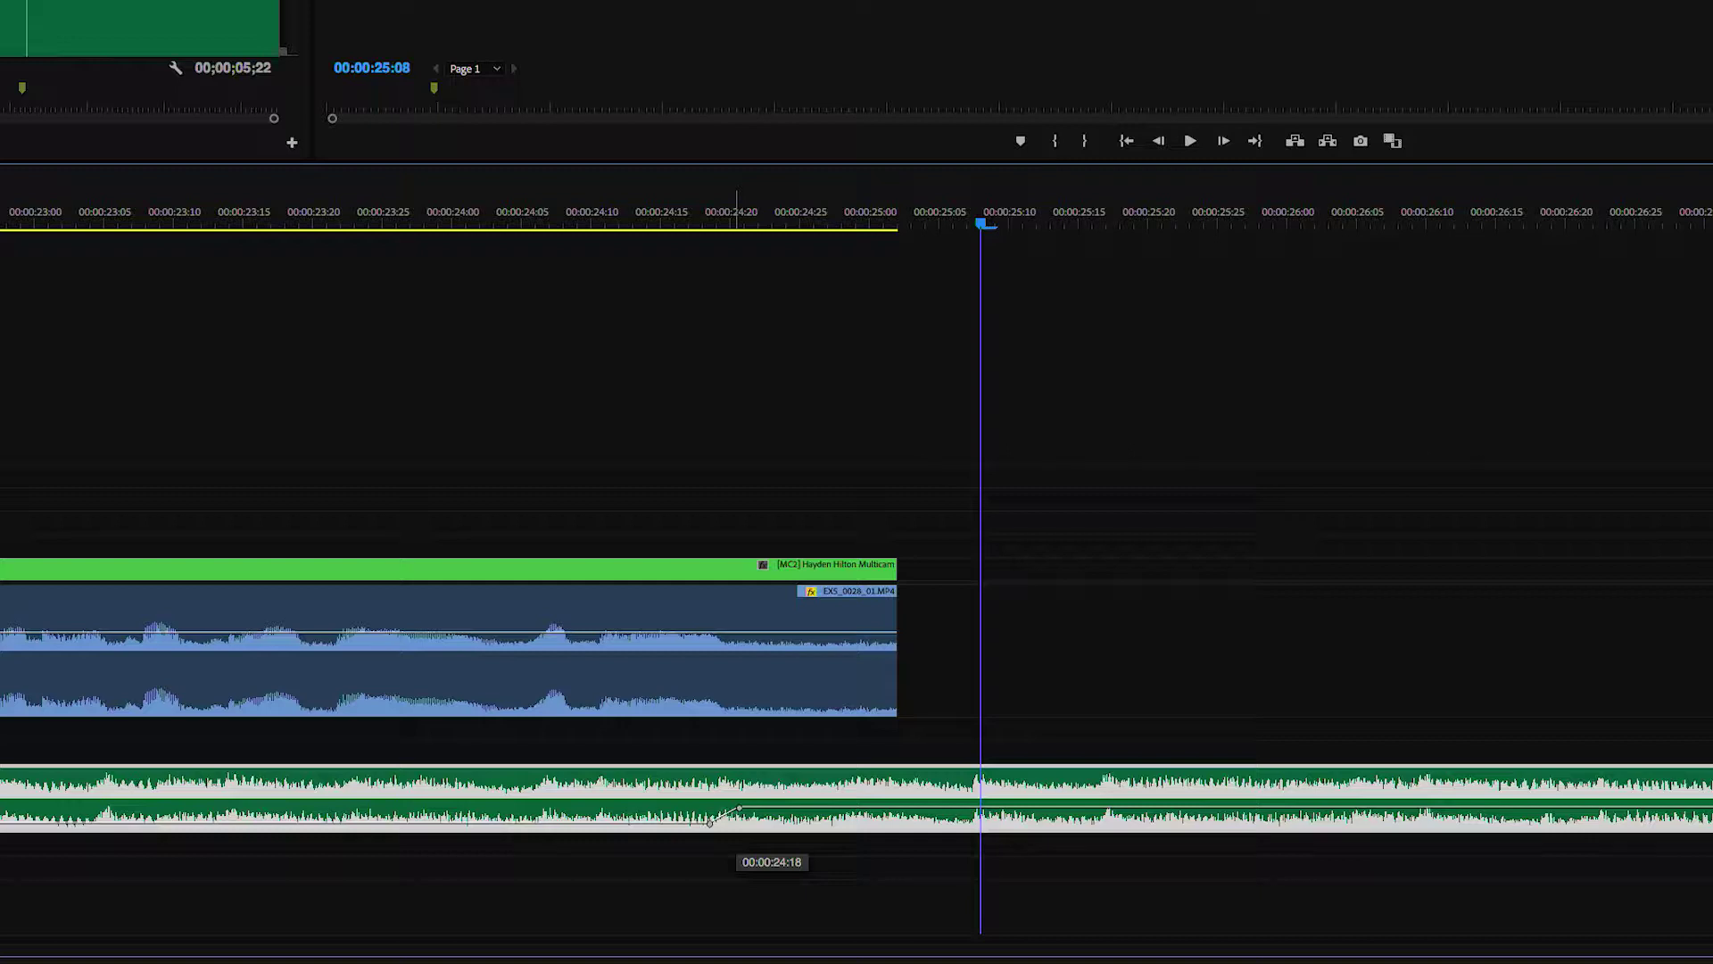
pyautogui.moveTo(606, 218); pyautogui.dragTo(340, 219)
pyautogui.press('space')
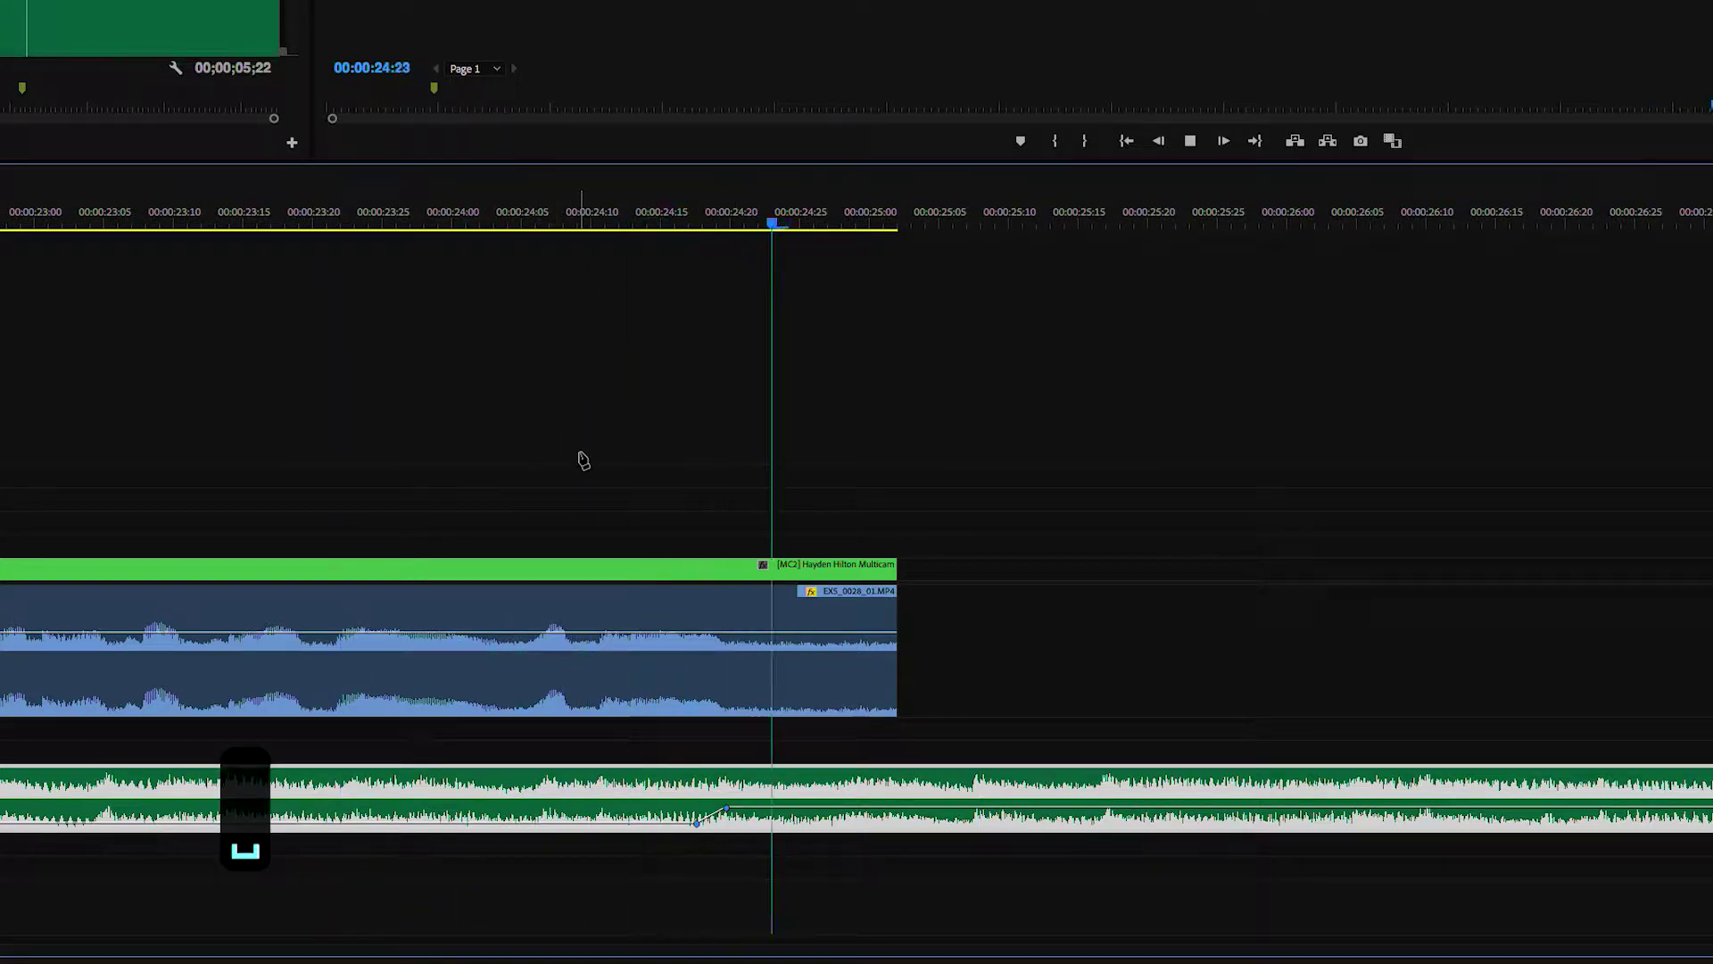
pyautogui.press('space')
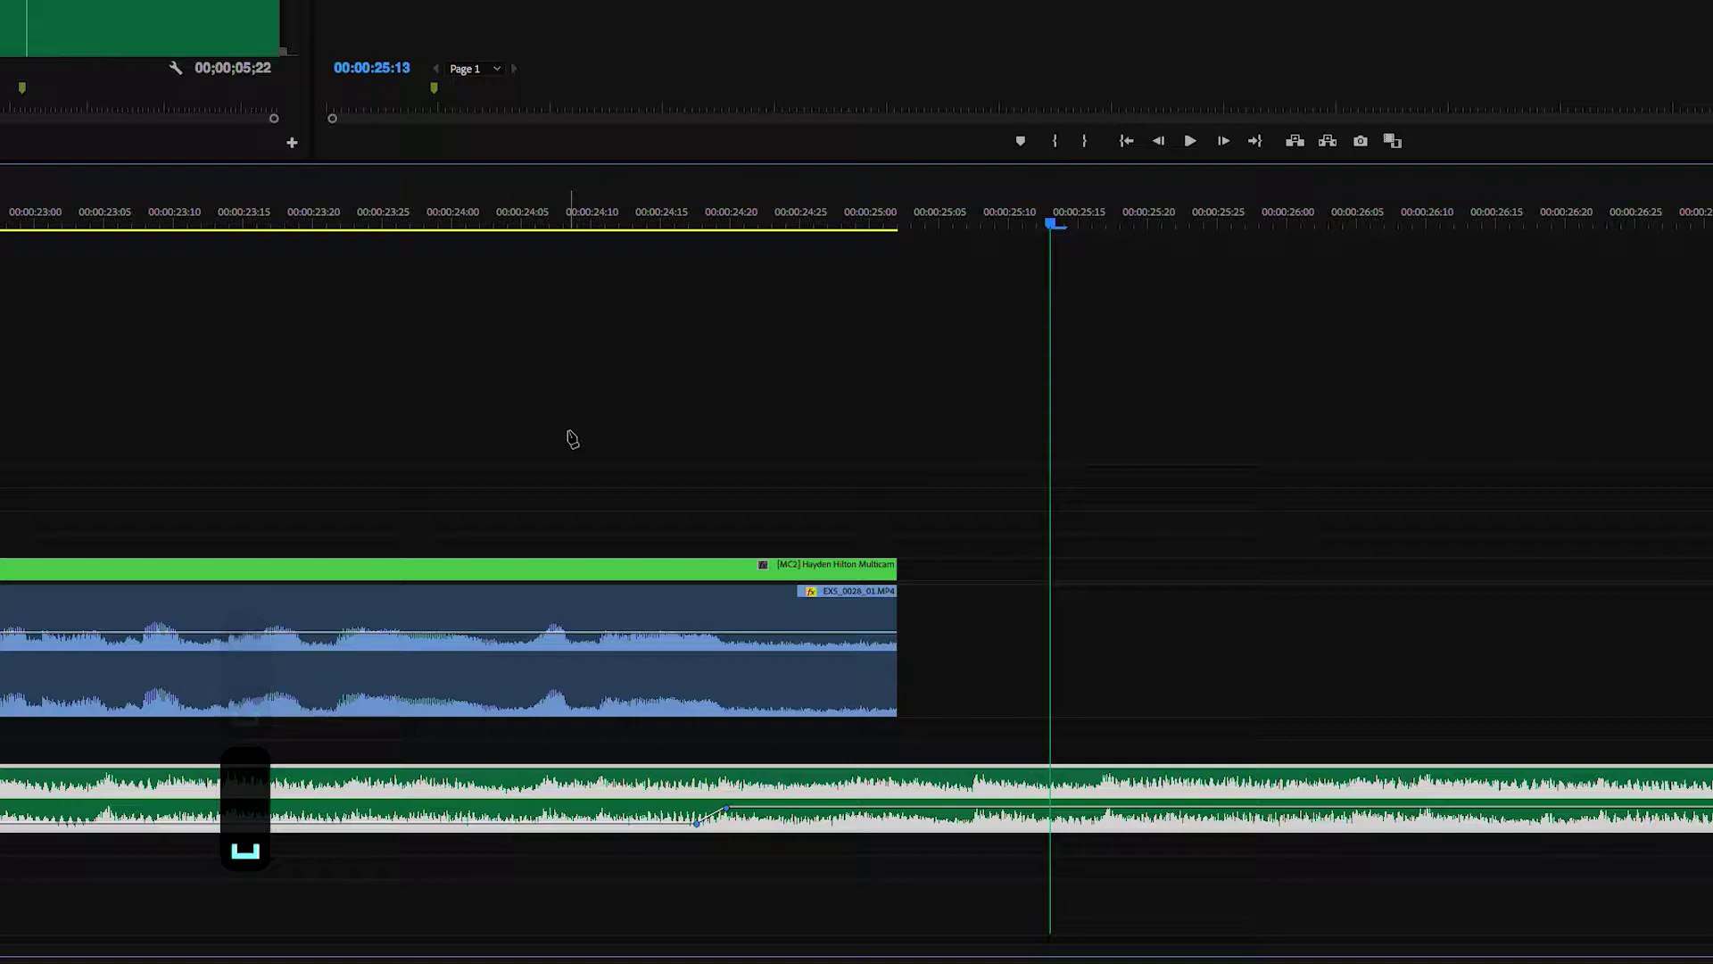
# - Add a Constant Power fade-out to the interview's end, shortened to start near 00:00:24:19, and review
pyautogui.press('v')
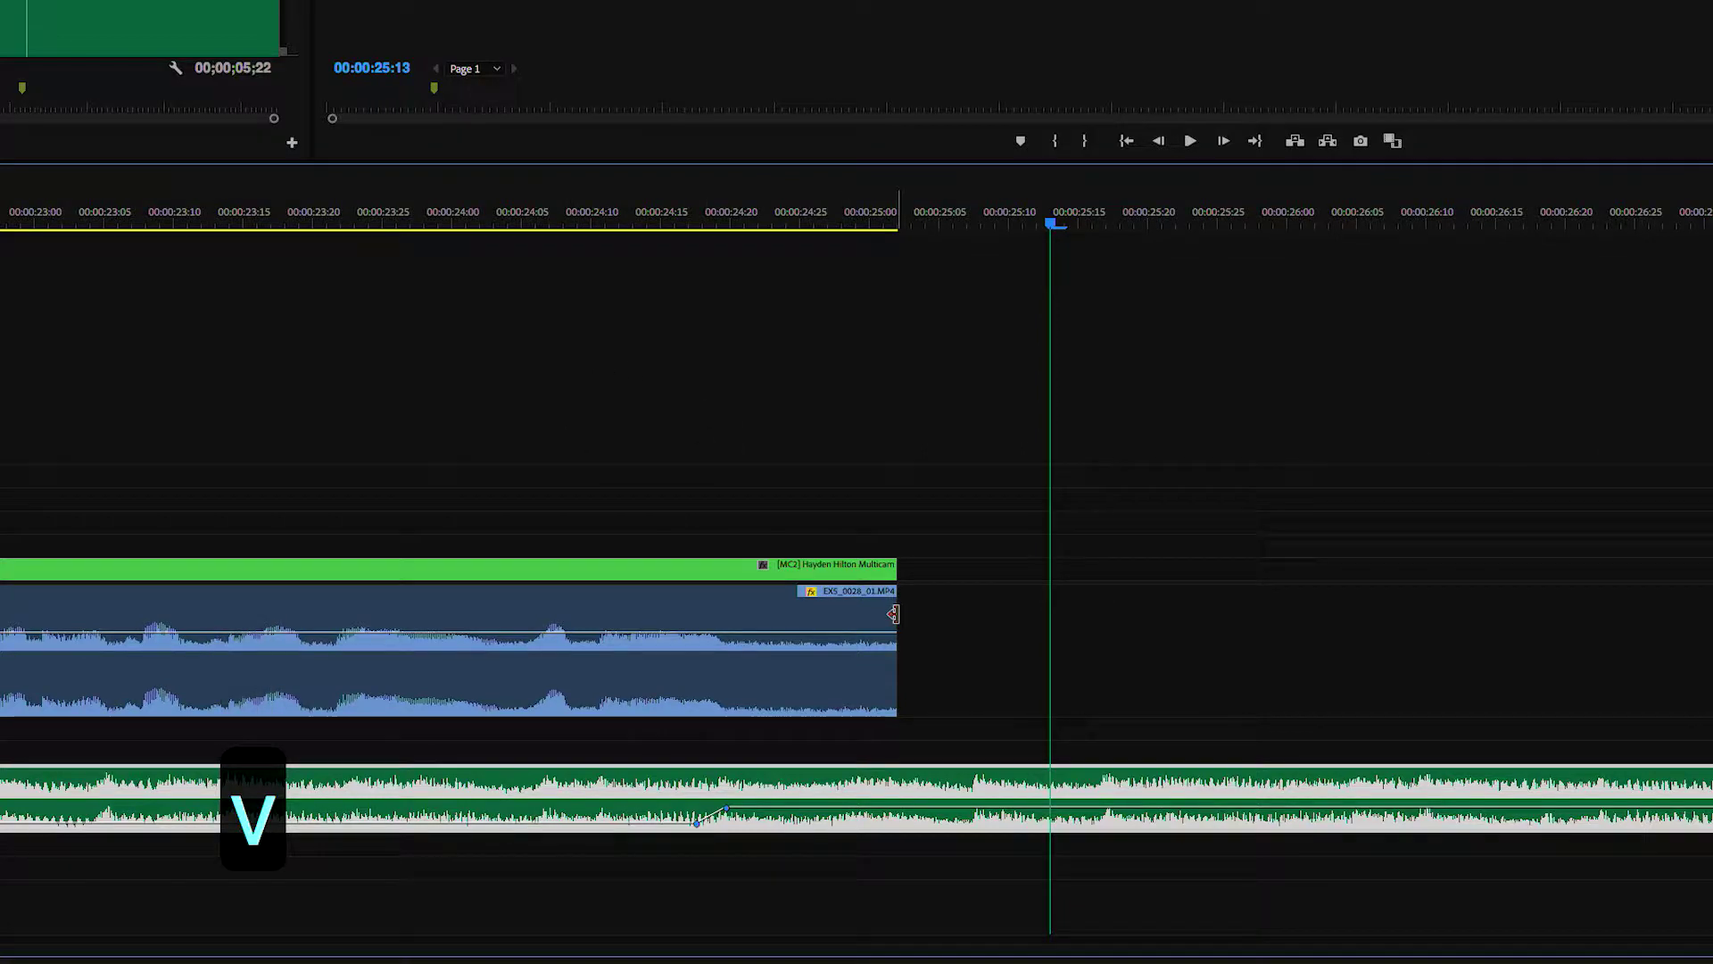
pyautogui.rightClick(892, 612)
pyautogui.click(936, 733)
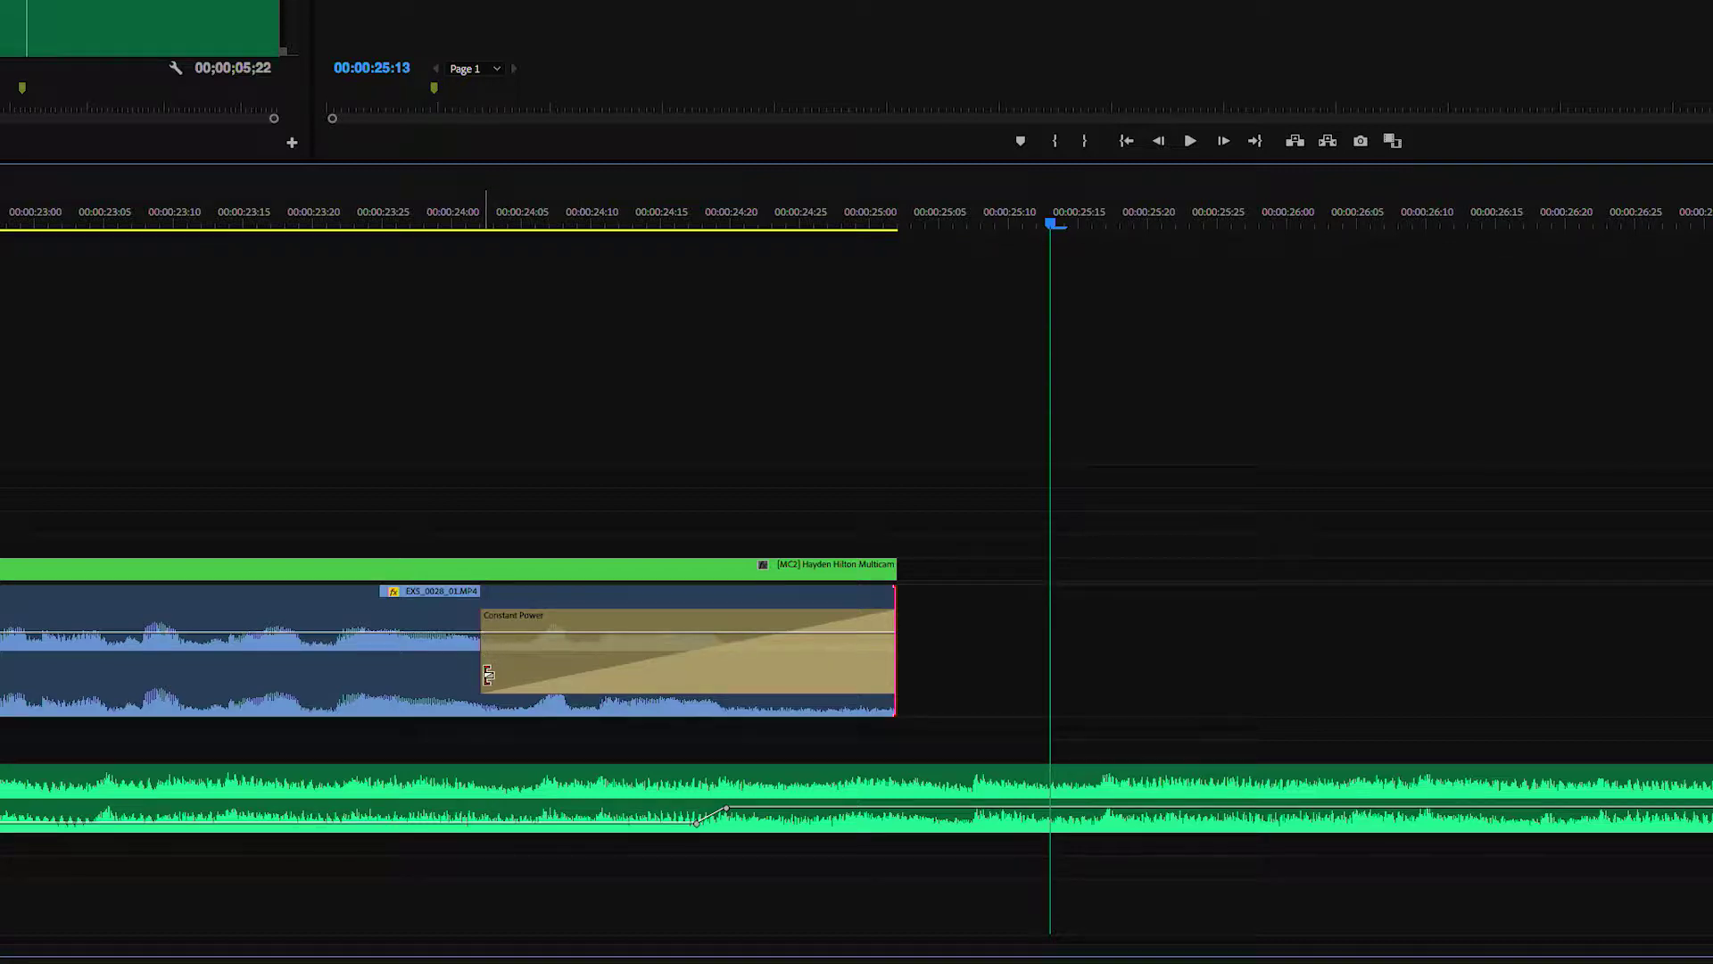
pyautogui.moveTo(488, 675); pyautogui.dragTo(579, 683)
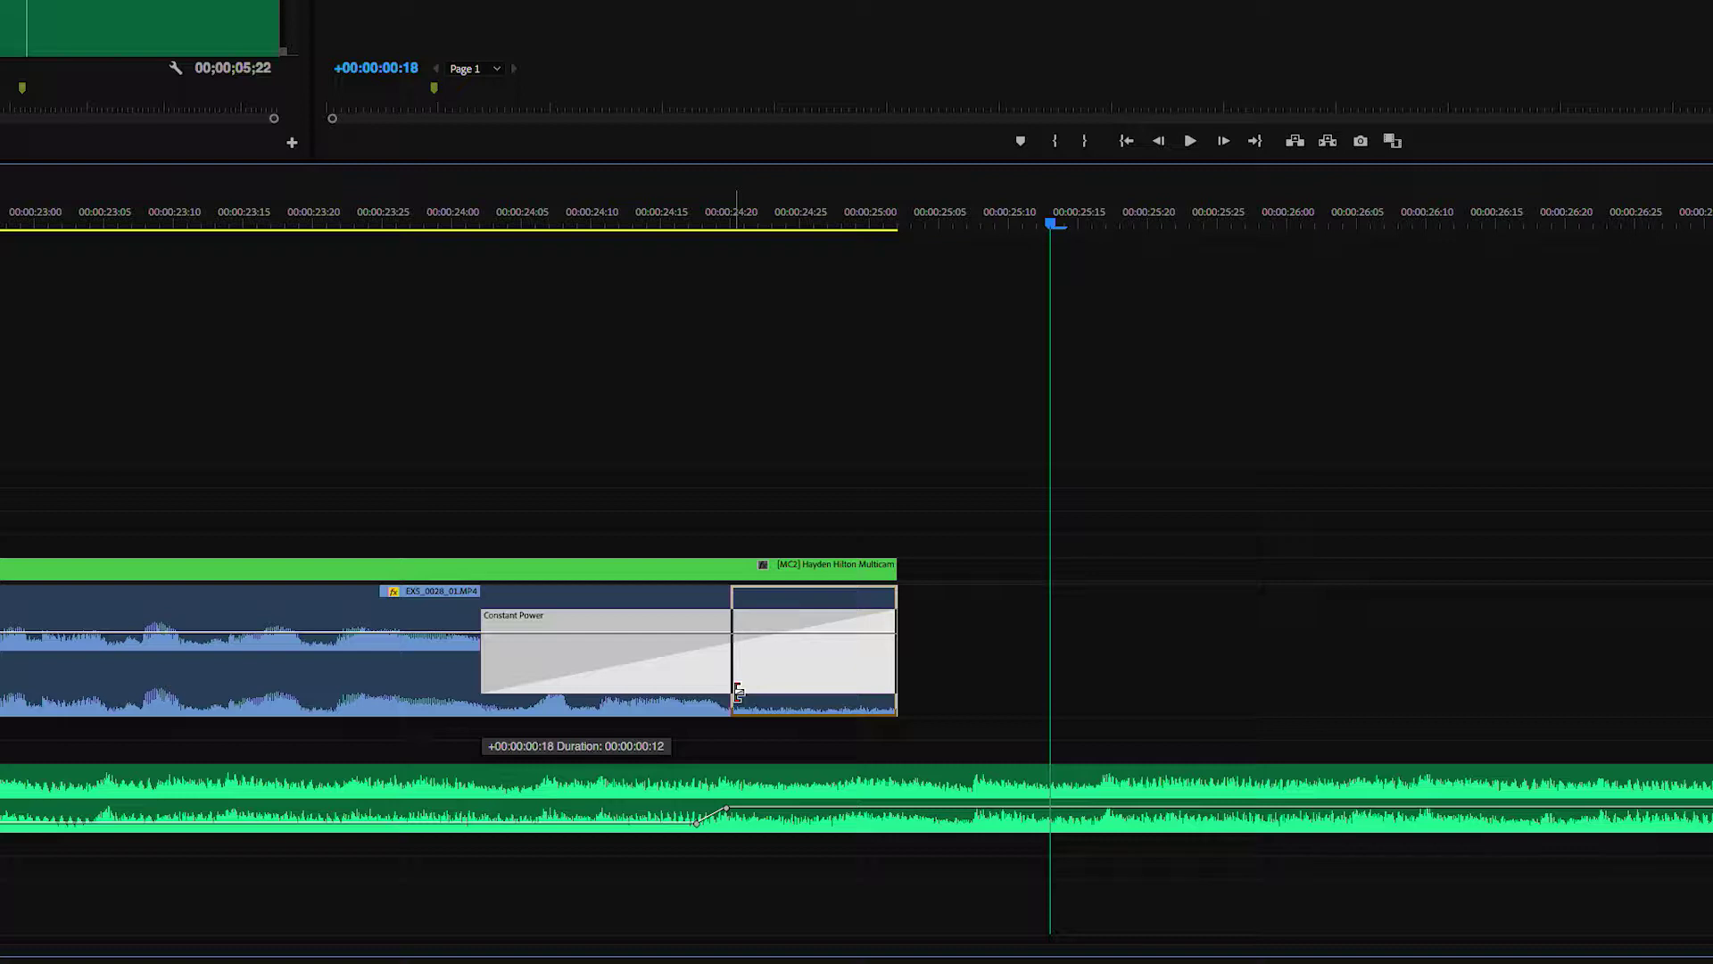
pyautogui.moveTo(737, 691); pyautogui.dragTo(740, 646)
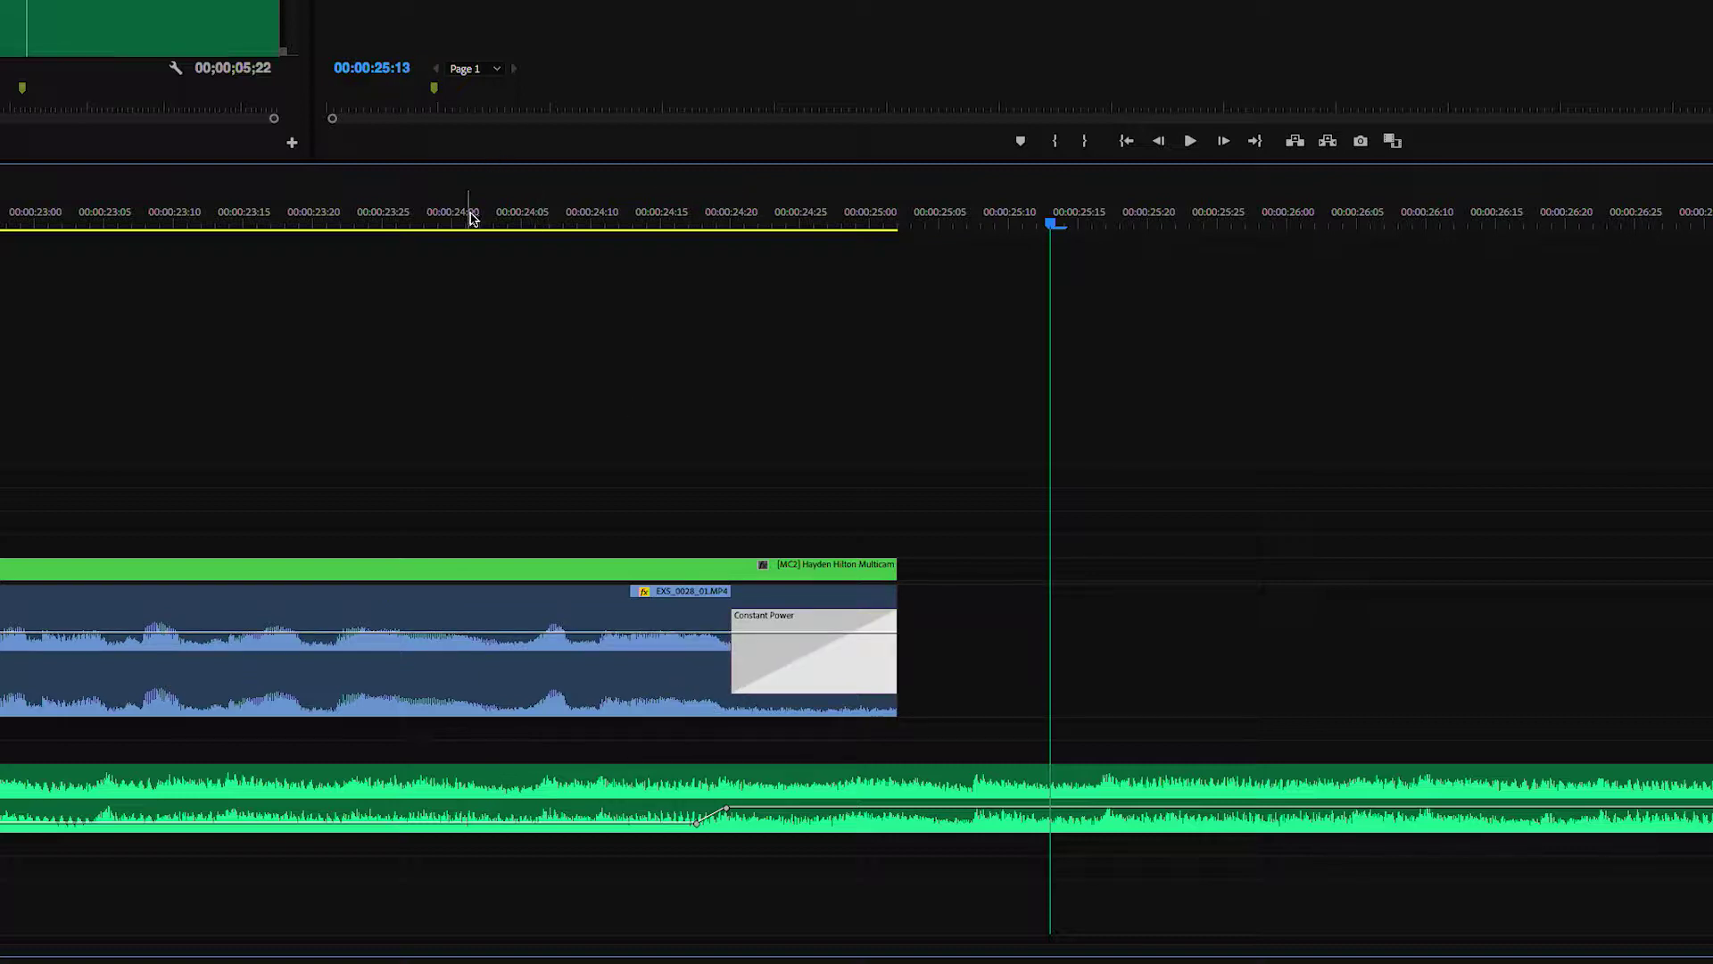
pyautogui.click(423, 217)
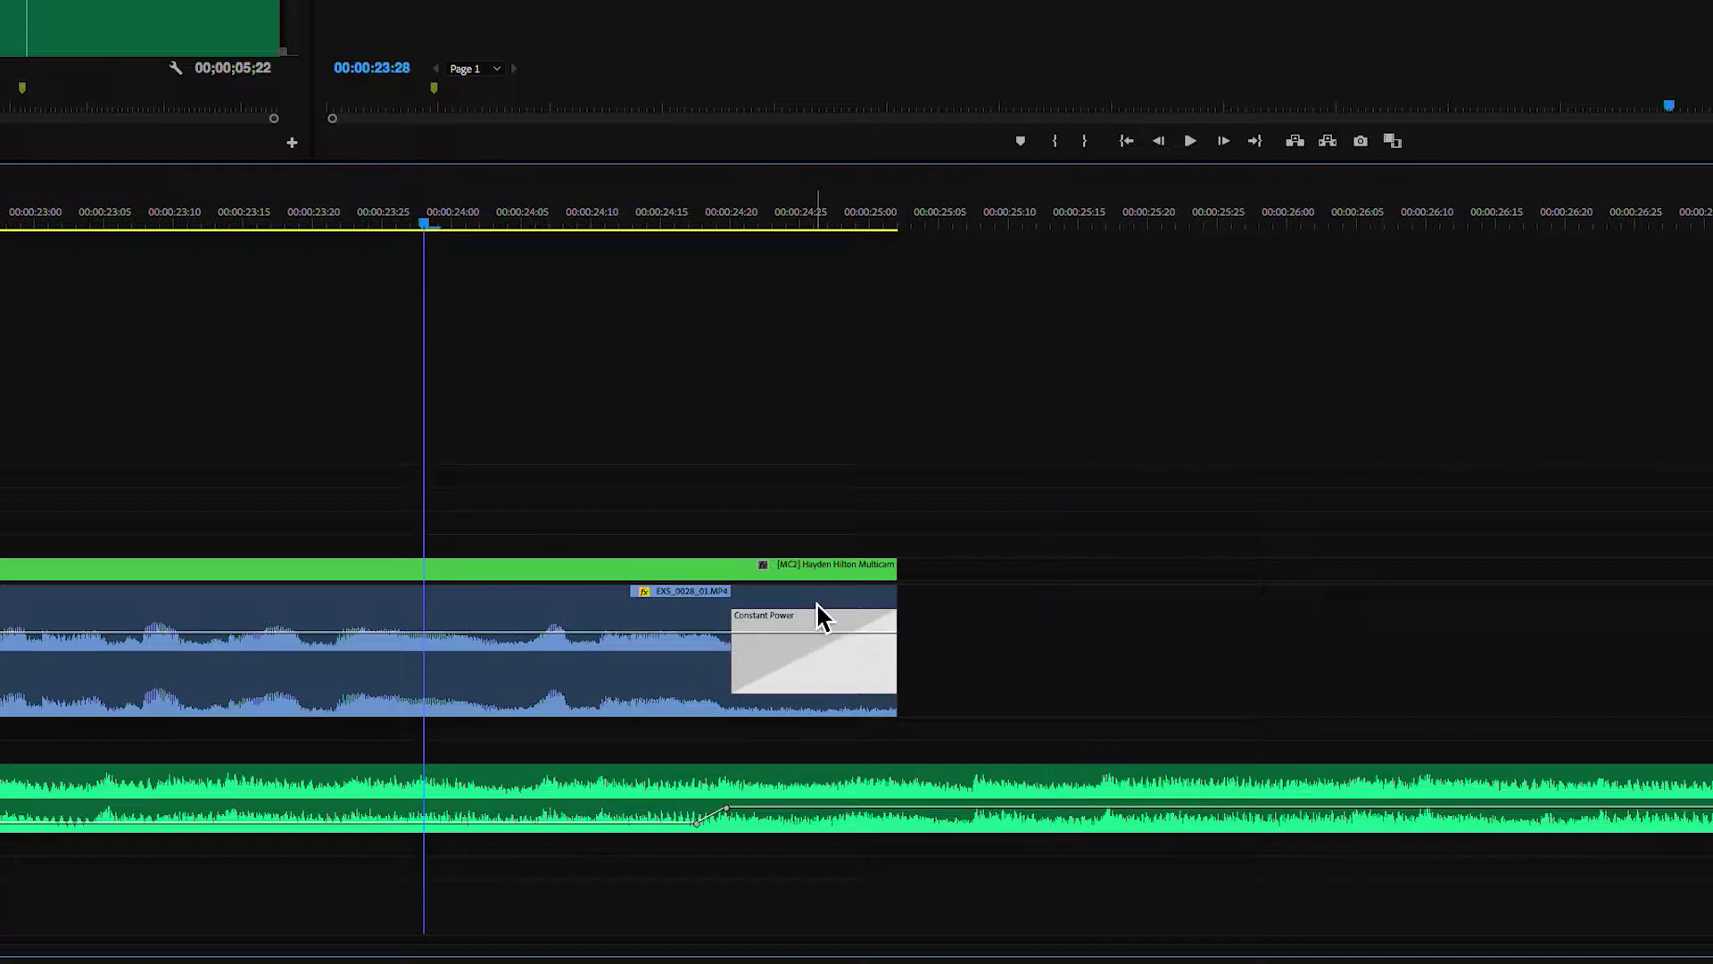
pyautogui.hscroll(3, 830, 607)
pyautogui.press('space')
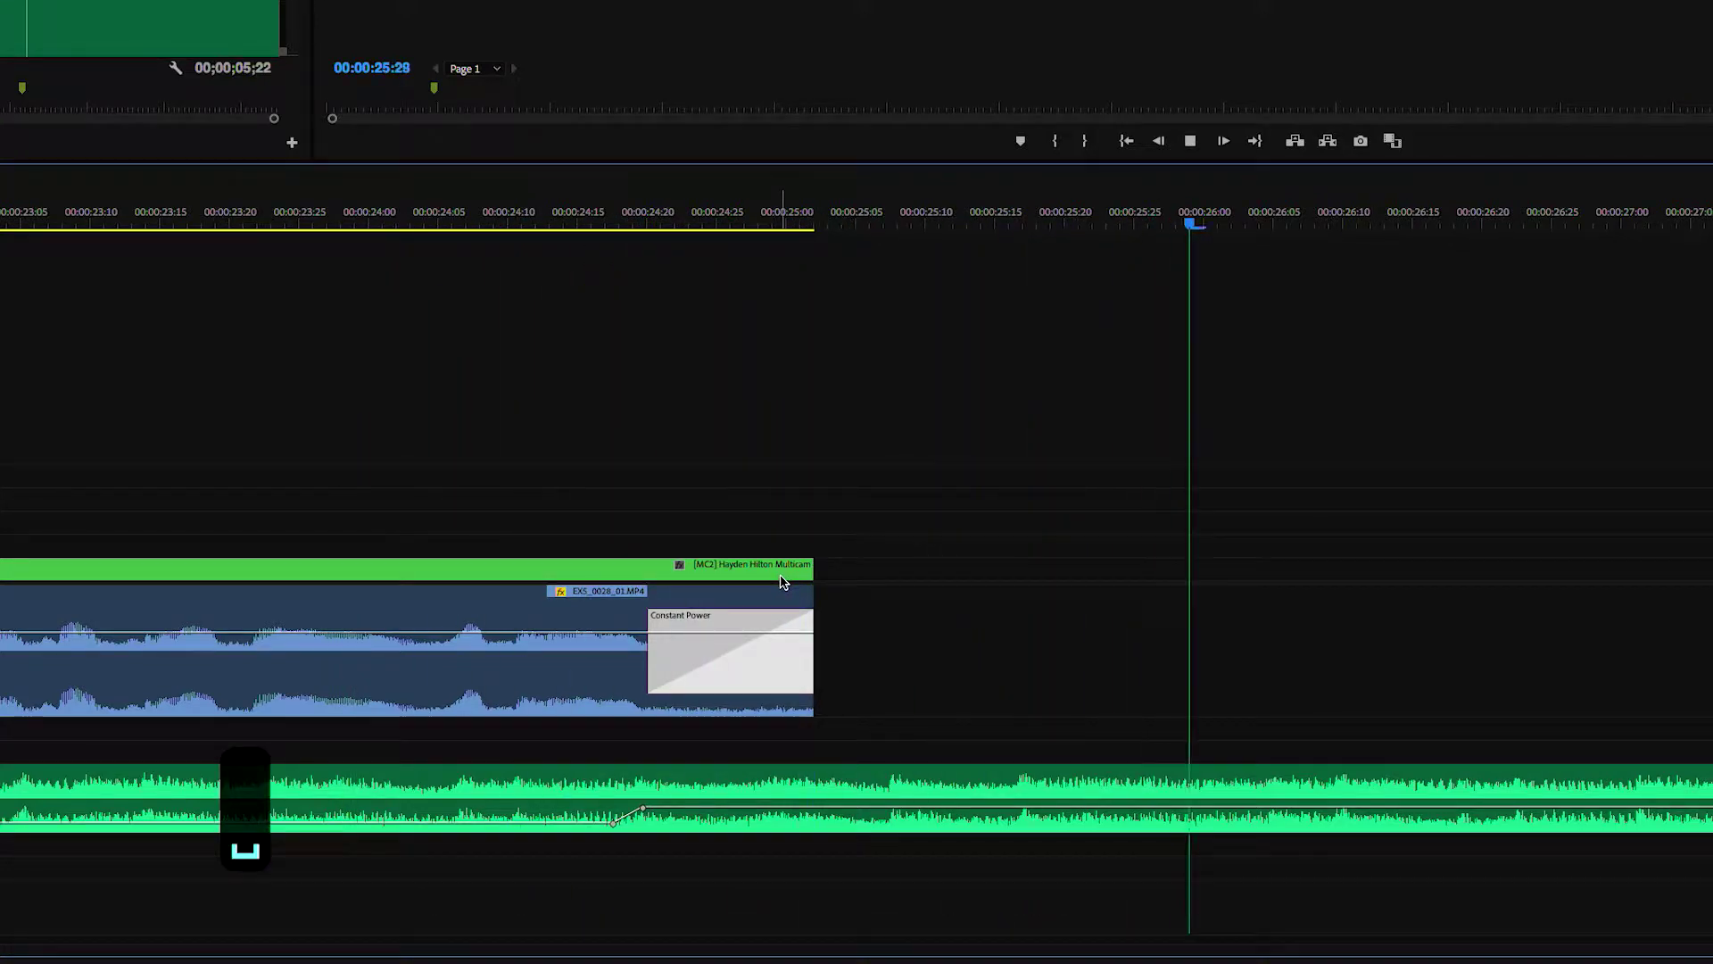
pyautogui.press('space')
pyautogui.press('-')
pyautogui.press('-')
pyautogui.press('-')
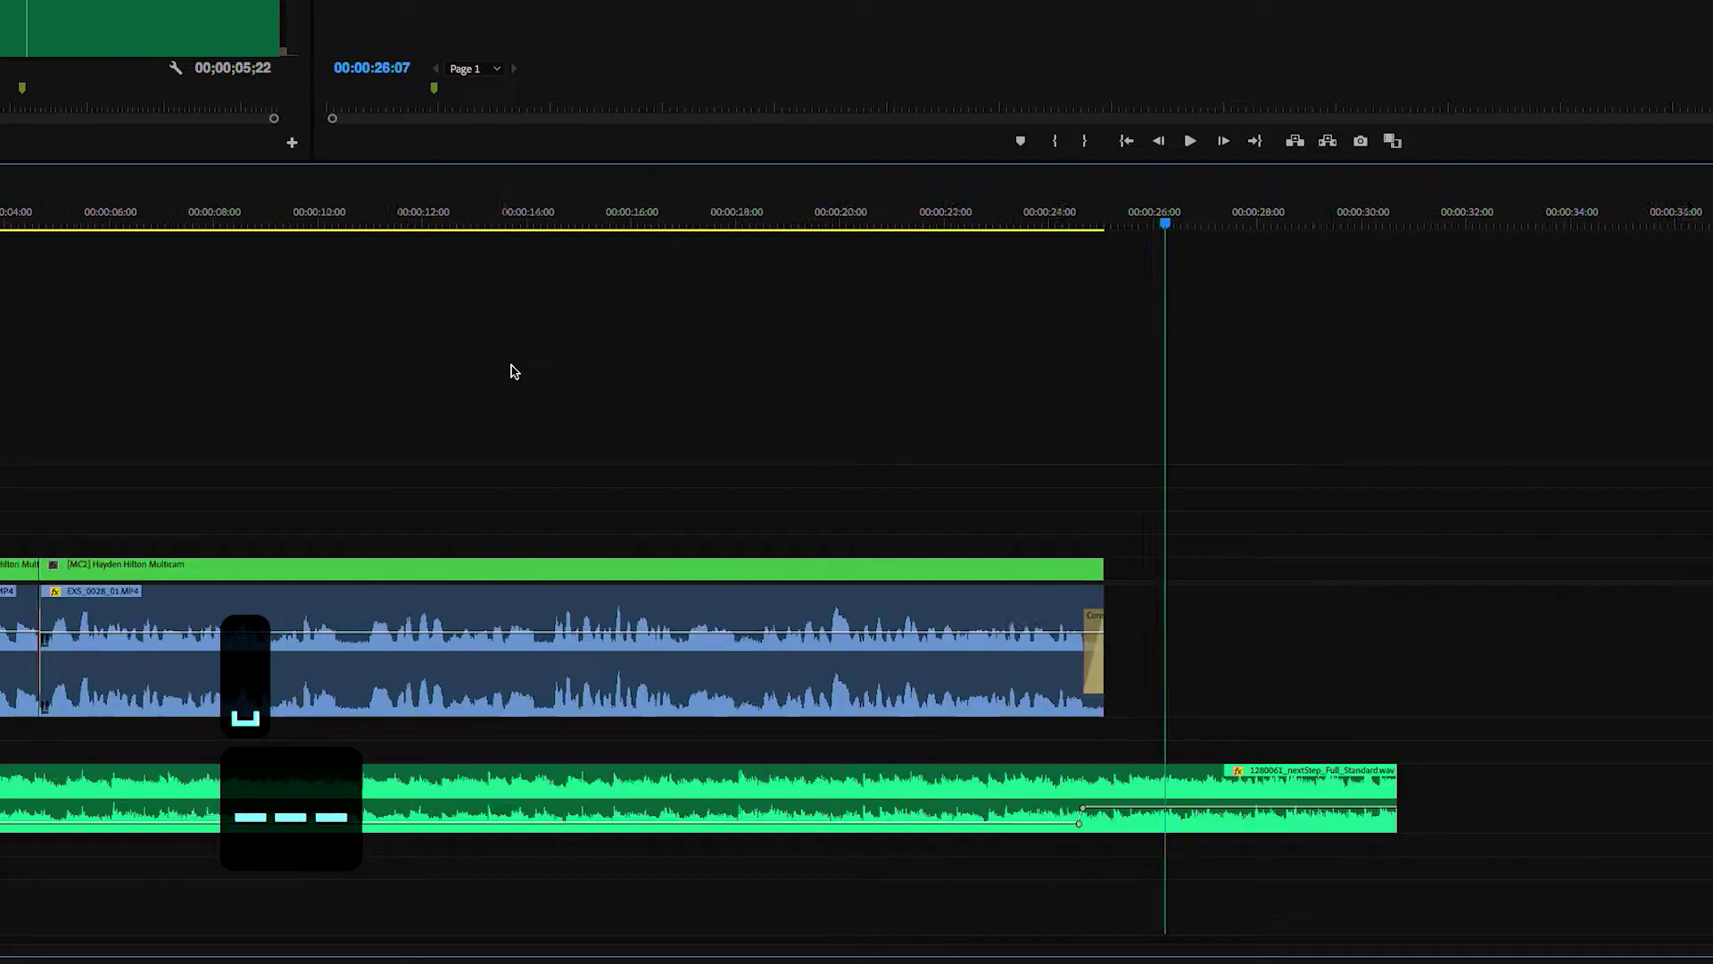
# - Preview clips EX5_0029 through EX5_0033 in the Source monitor
pyautogui.press('Home')
pyautogui.press('=')
pyautogui.press('=')
pyautogui.press('=')
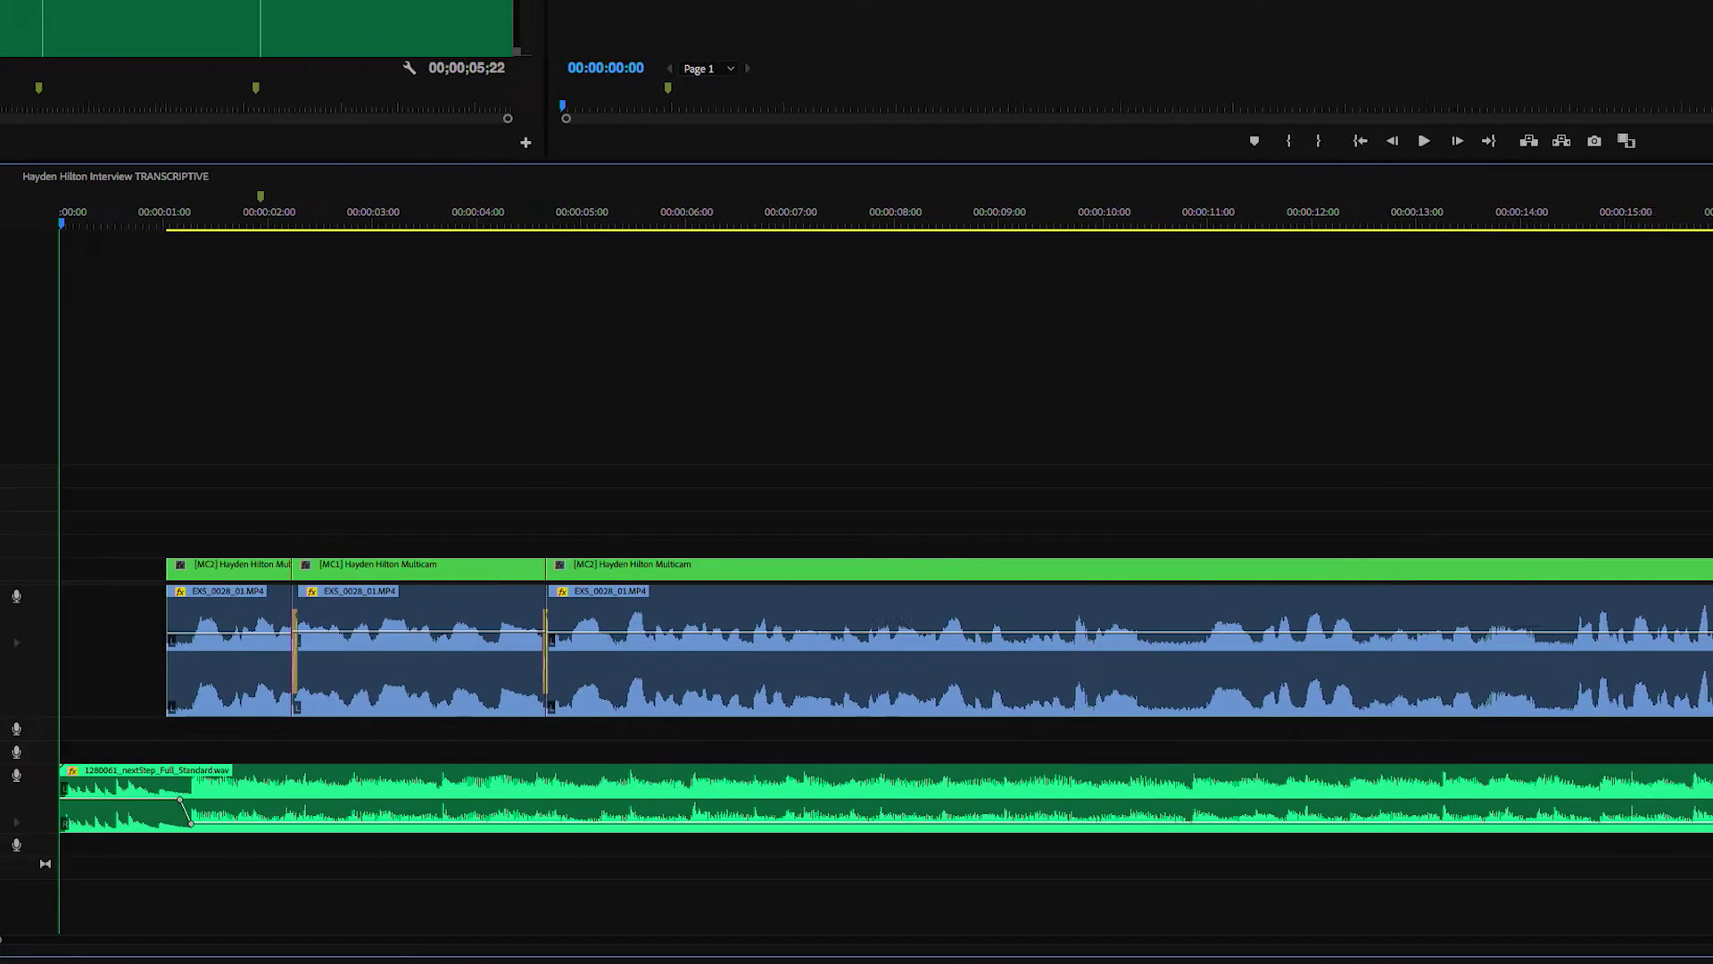
pyautogui.doubleClick(2, 529)
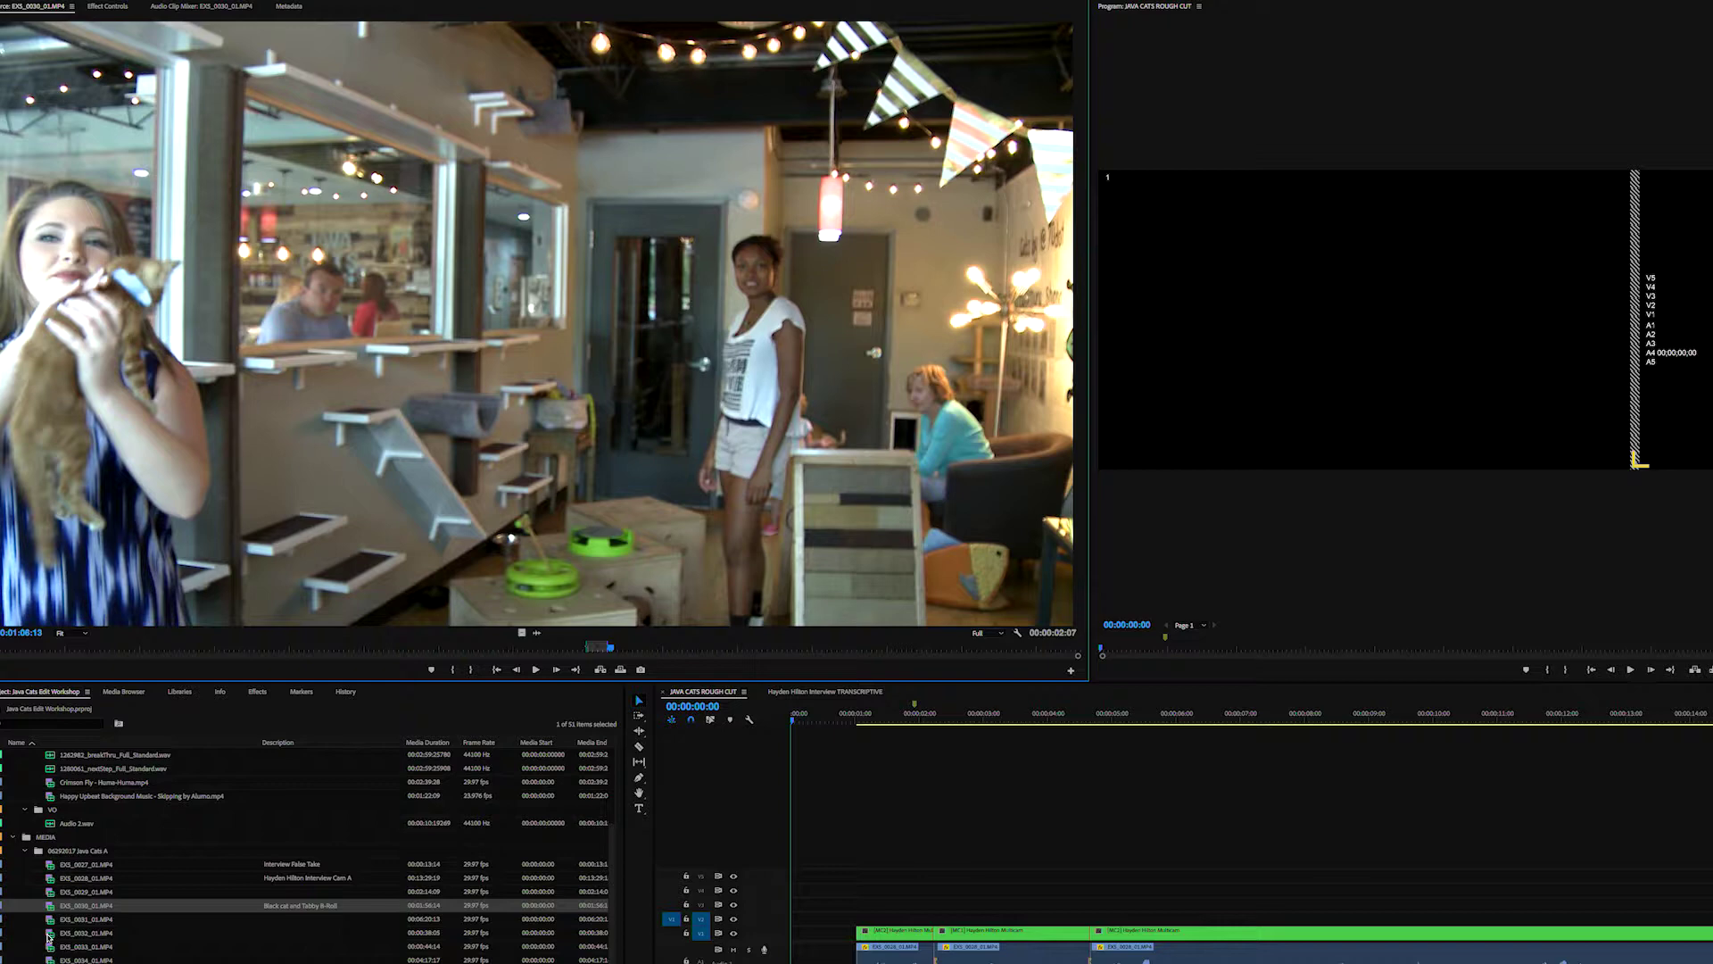
pyautogui.doubleClick(49, 934)
pyautogui.doubleClick(50, 949)
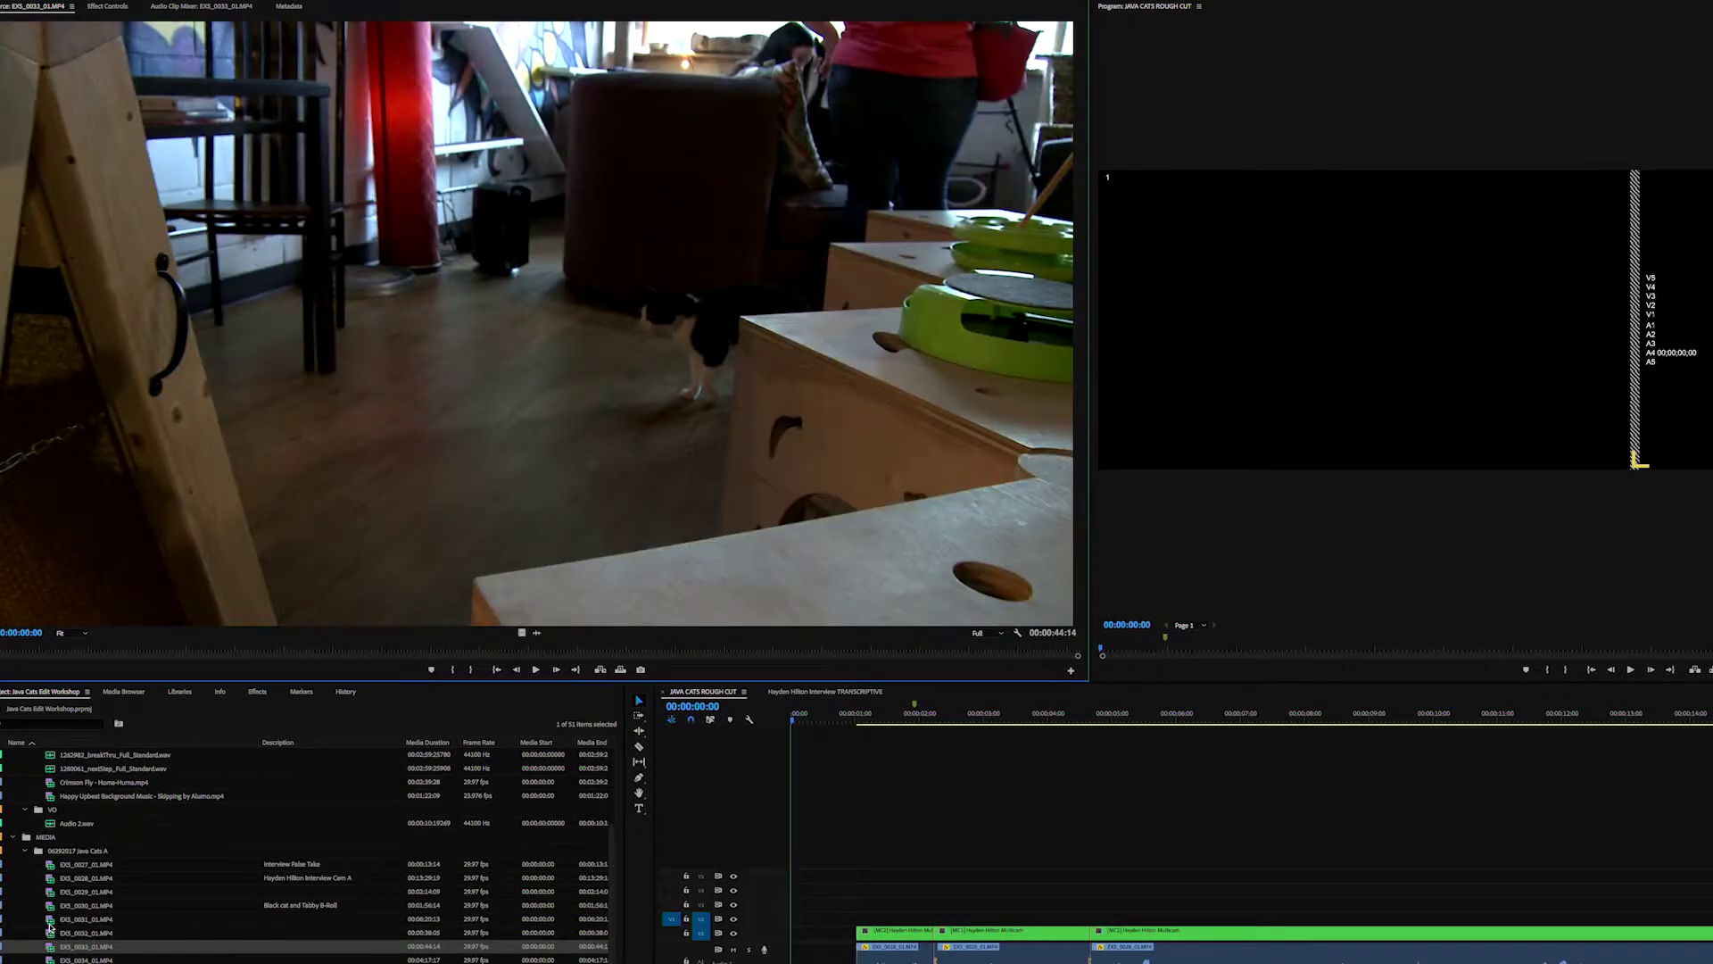
pyautogui.doubleClick(49, 919)
pyautogui.doubleClick(49, 932)
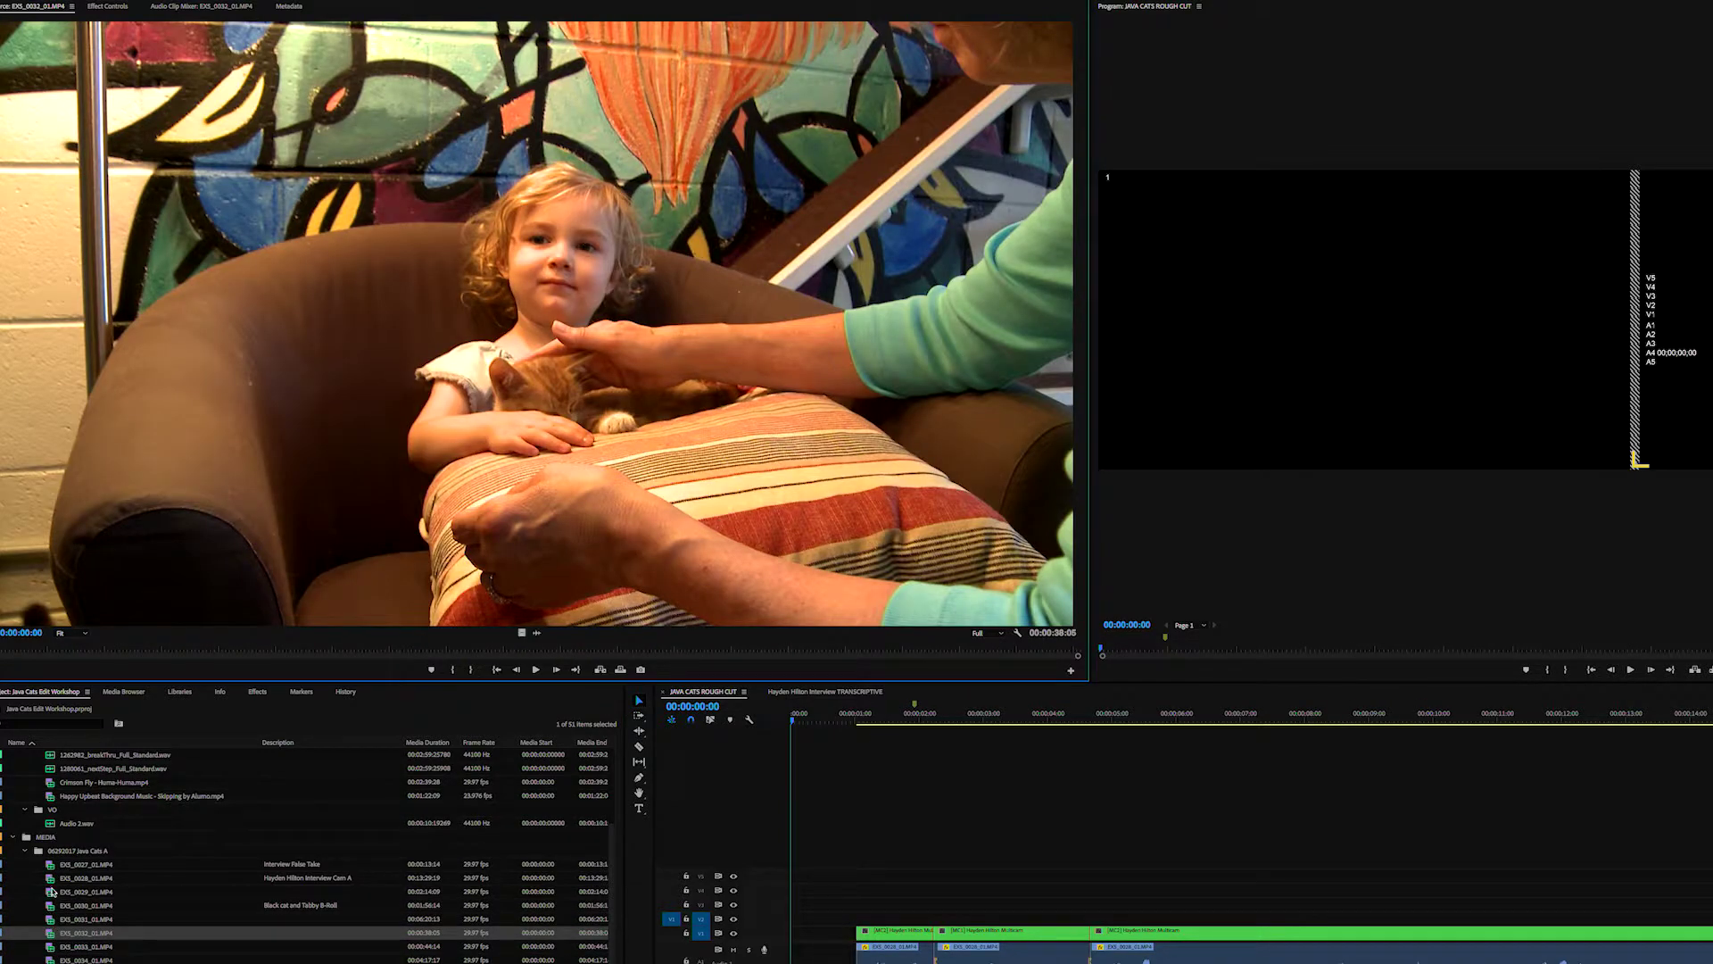
pyautogui.doubleClick(52, 892)
pyautogui.scroll(-1, 54, 890)
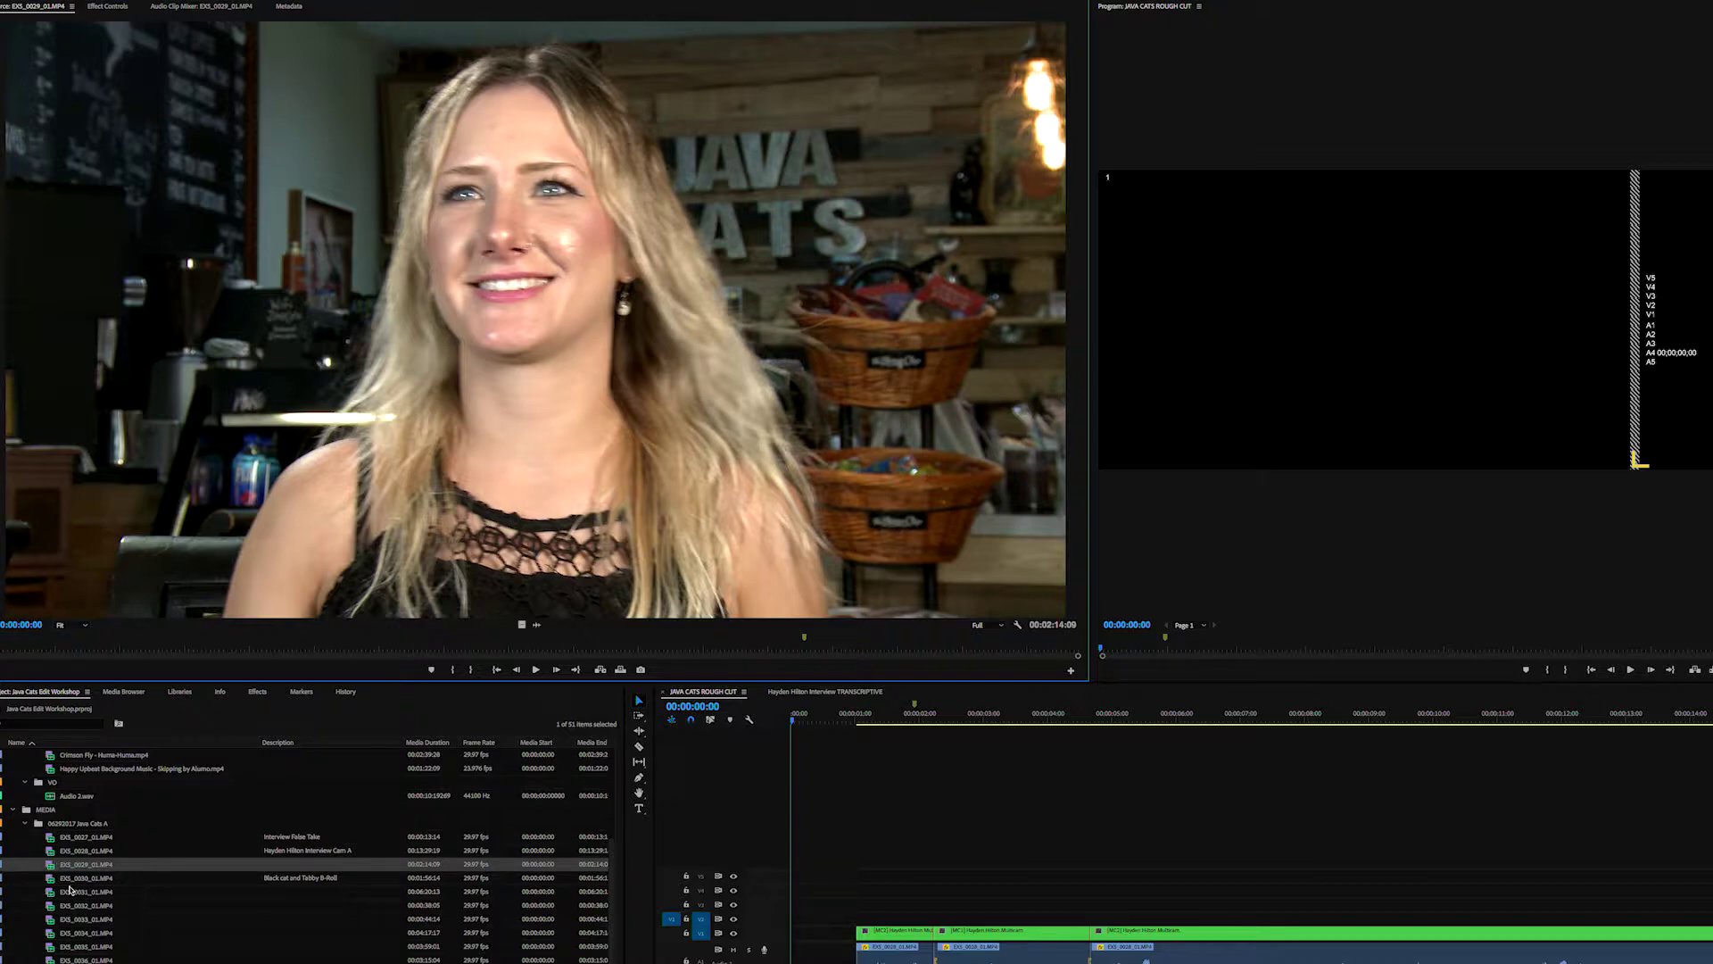
pyautogui.doubleClick(67, 902)
# - Load the EX5_0034_01.MP4 cat-café clip in the Source monitor, scrub it and play it
pyautogui.doubleClick(52, 917)
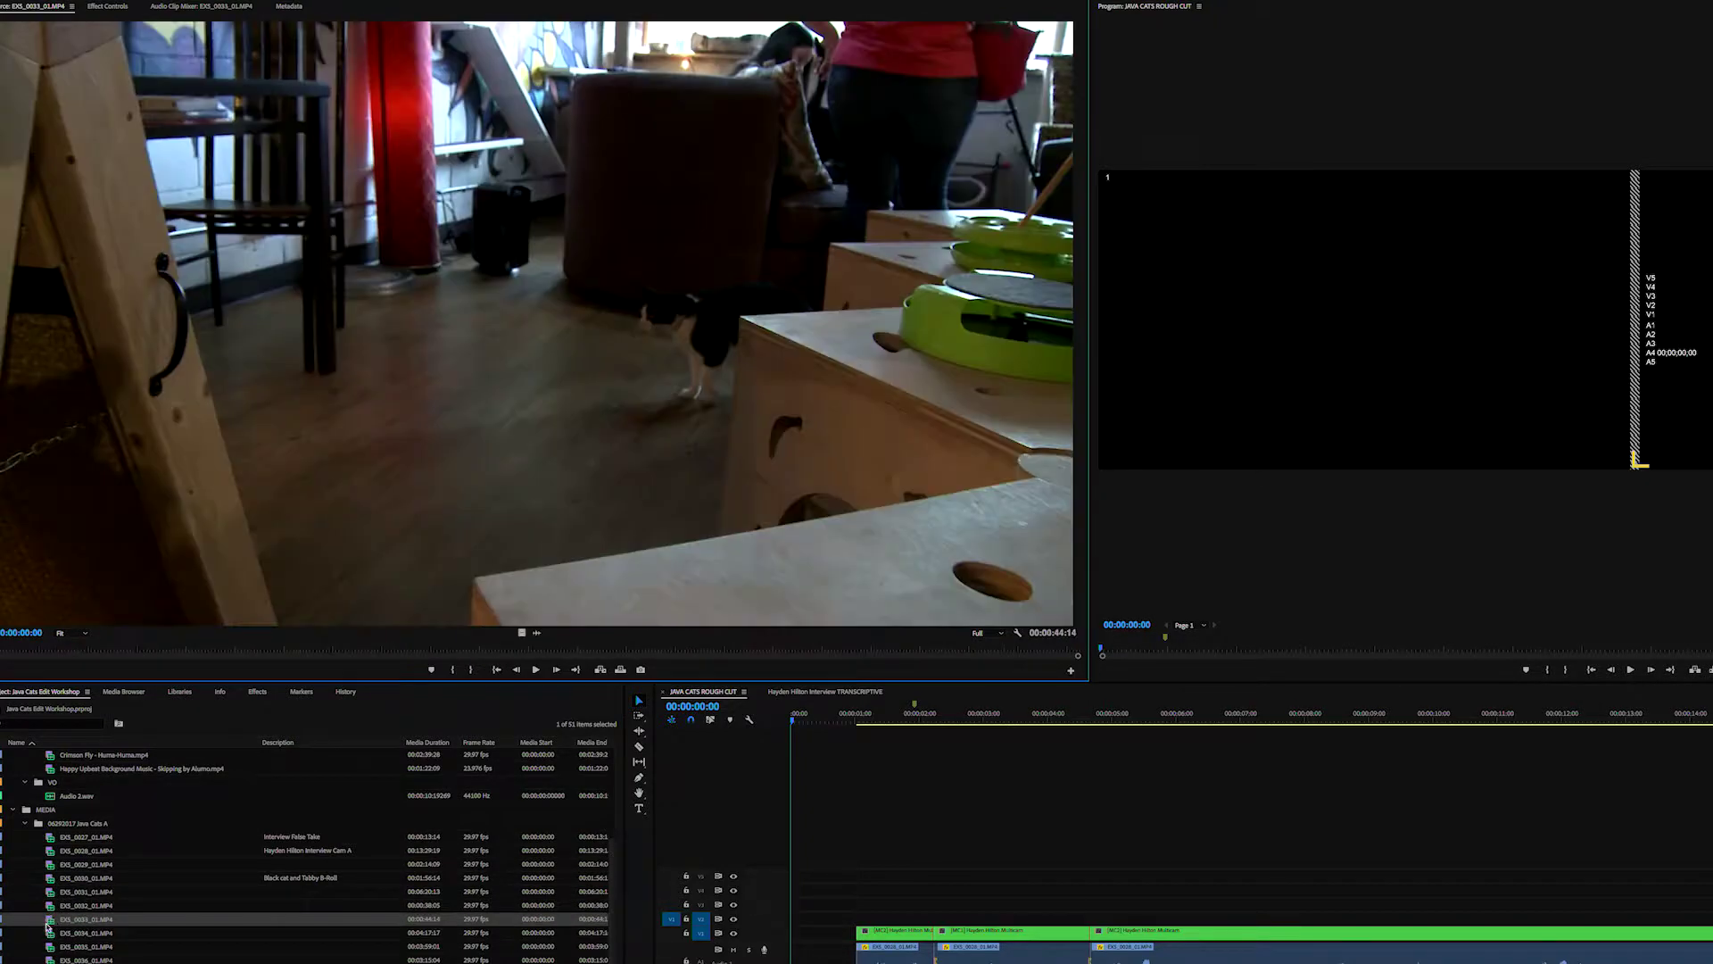
pyautogui.doubleClick(49, 933)
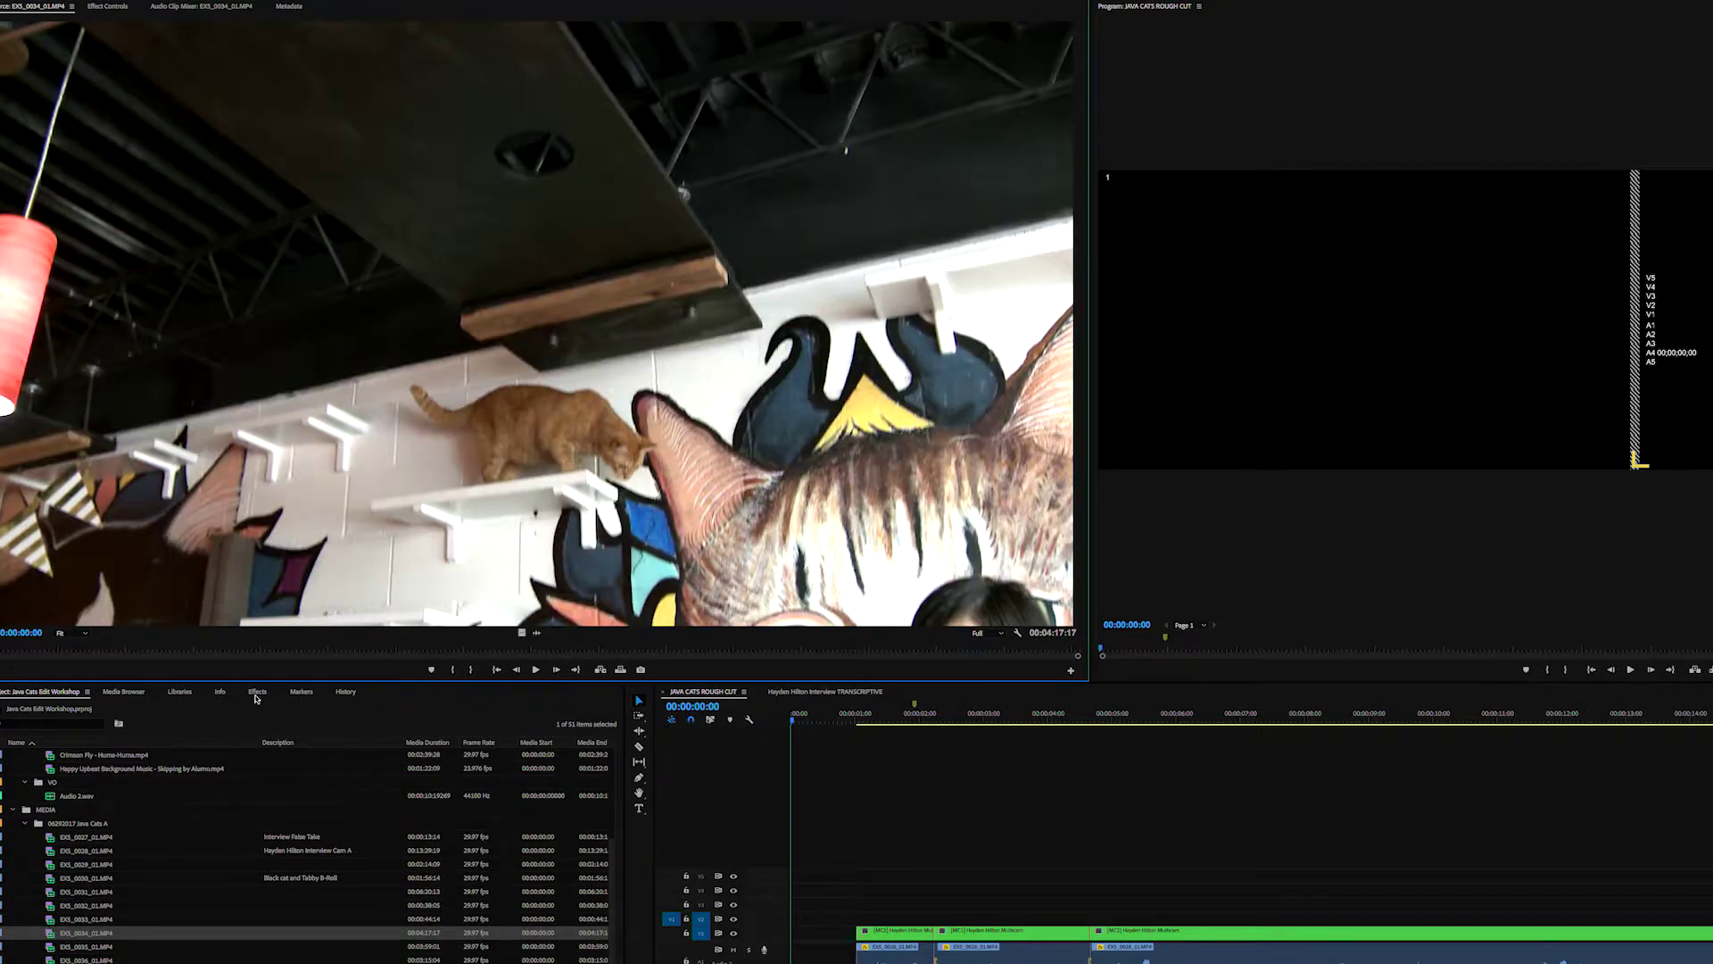
pyautogui.moveTo(75, 657); pyautogui.dragTo(231, 711)
pyautogui.press('space')
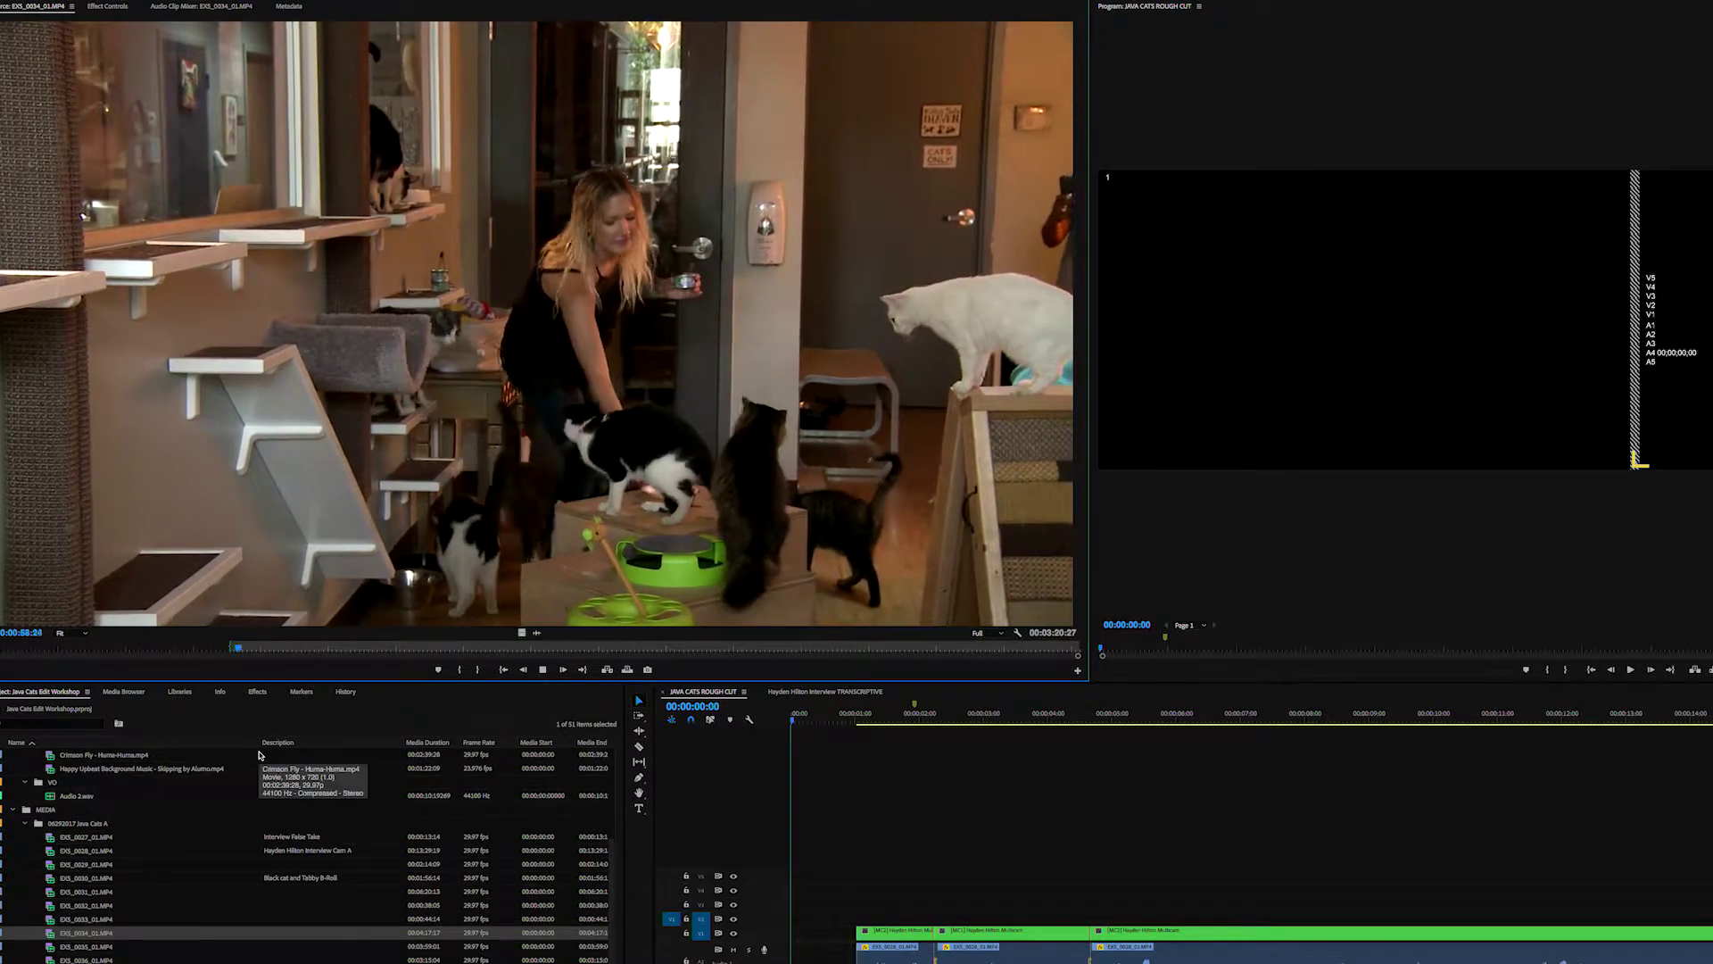
pyautogui.press('space')
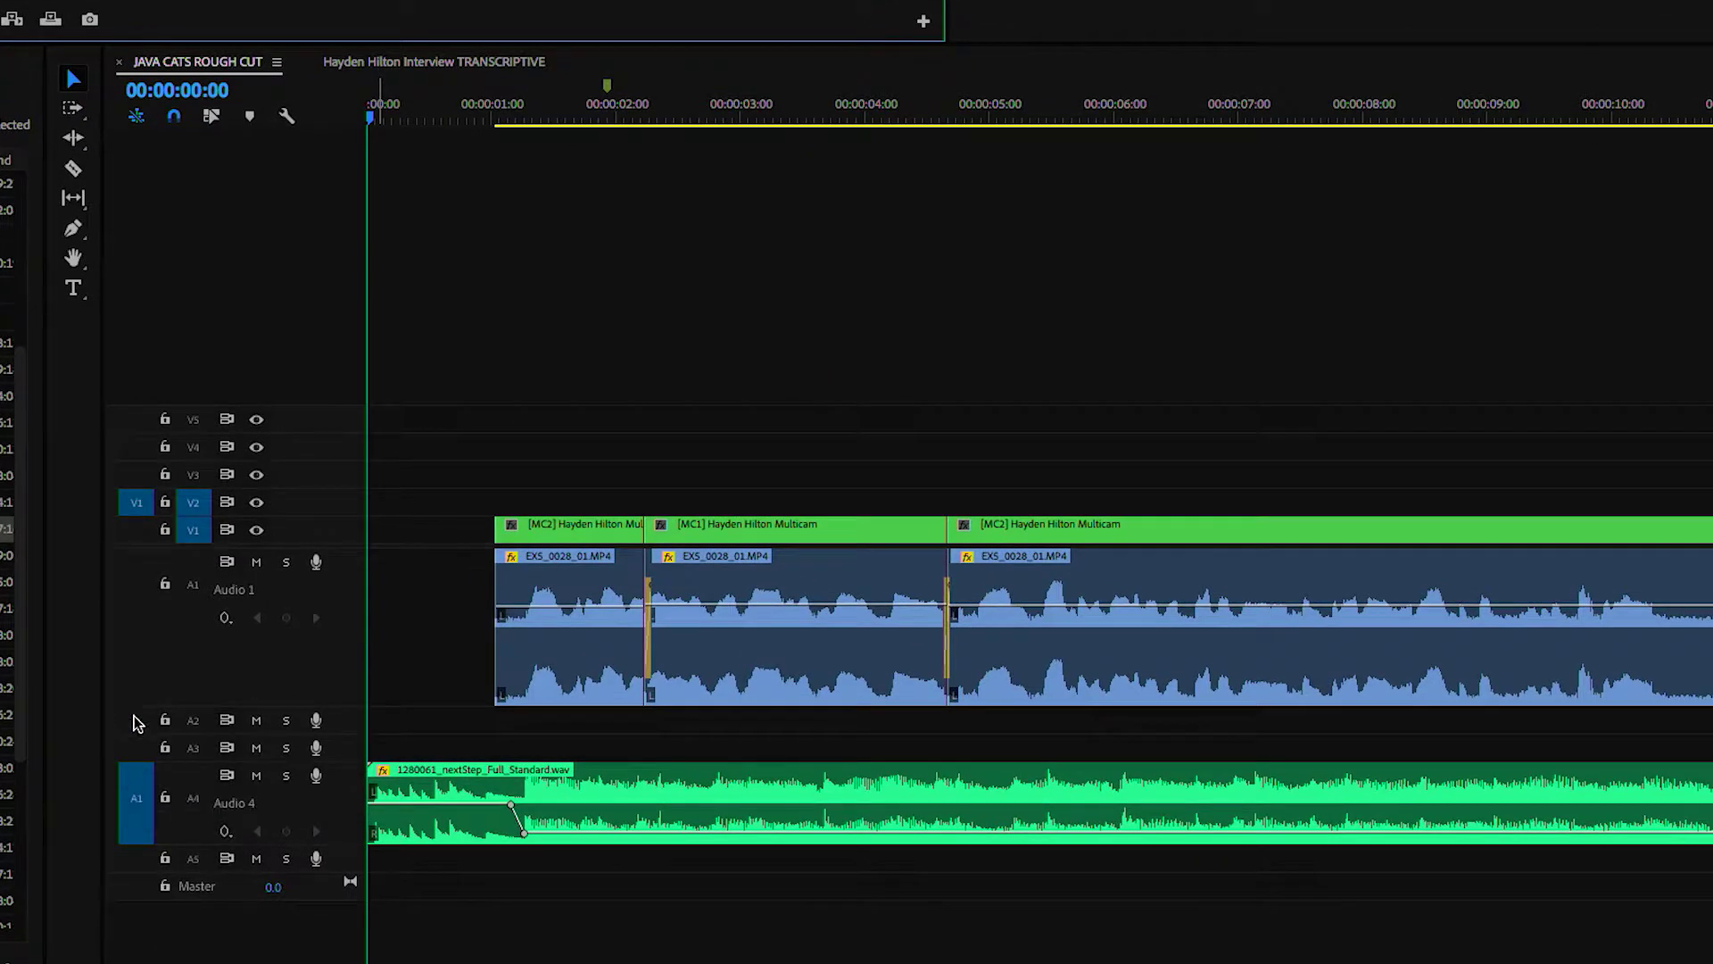
# - Patch source audio to A2, expand A2 and A3, and overwrite EX5_0034_01.MP4 at 0:00, then play it
pyautogui.click(136, 721)
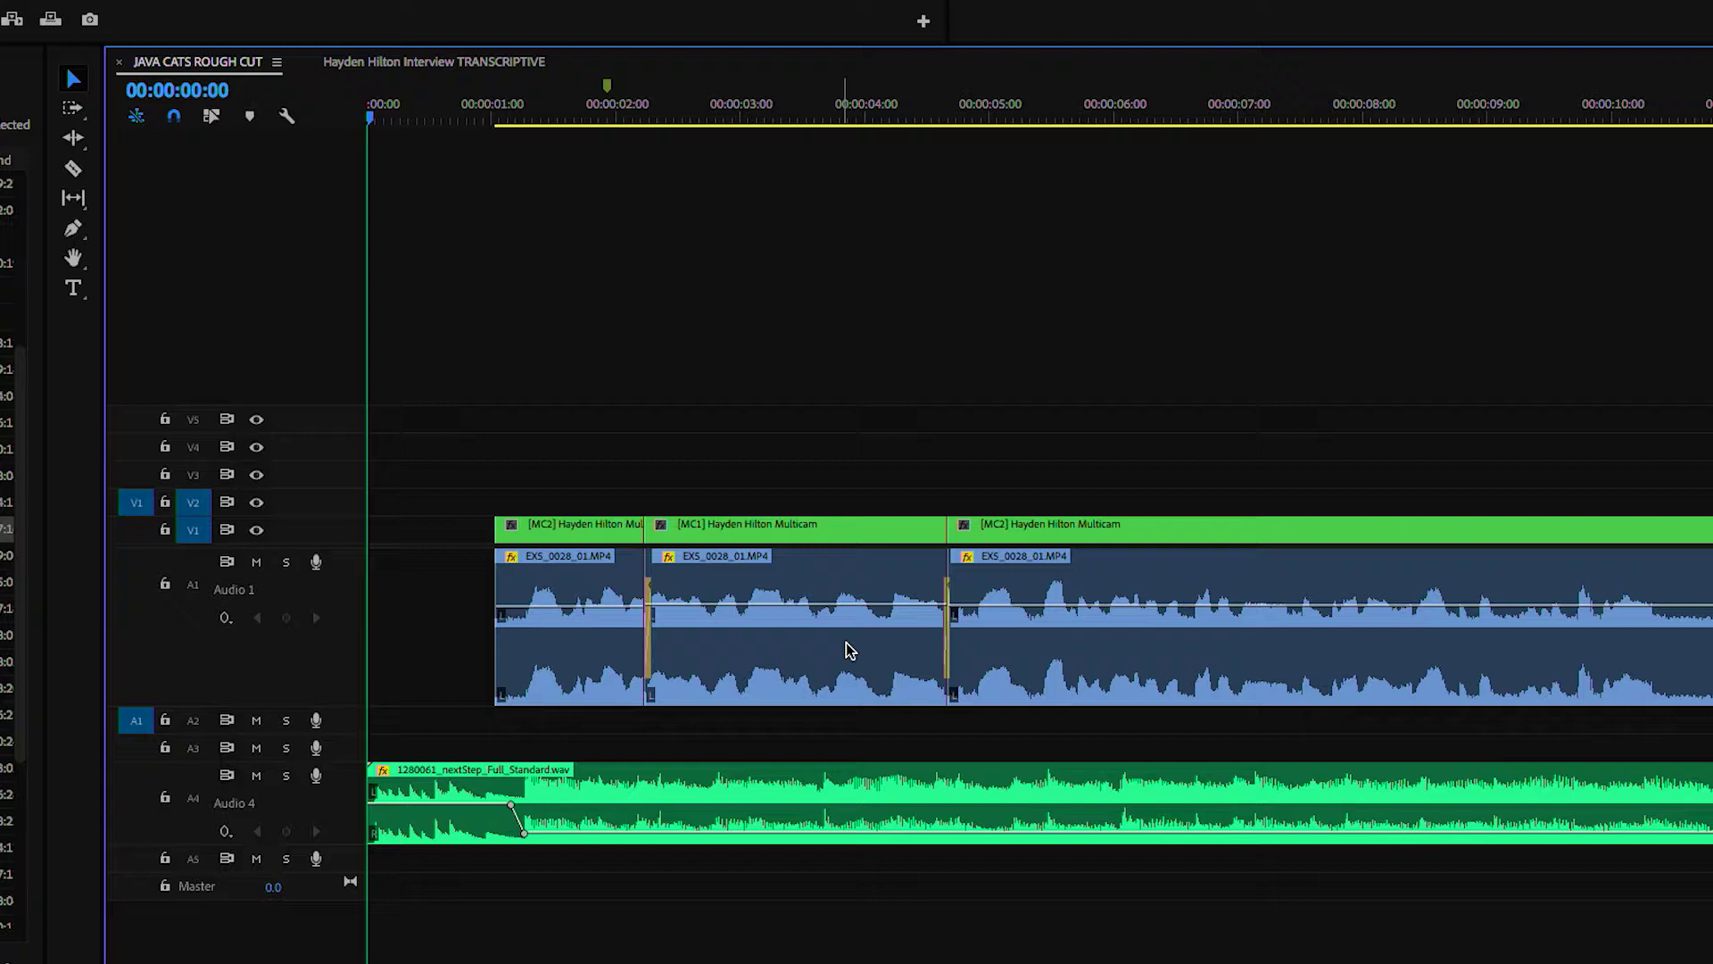
pyautogui.doubleClick(344, 724)
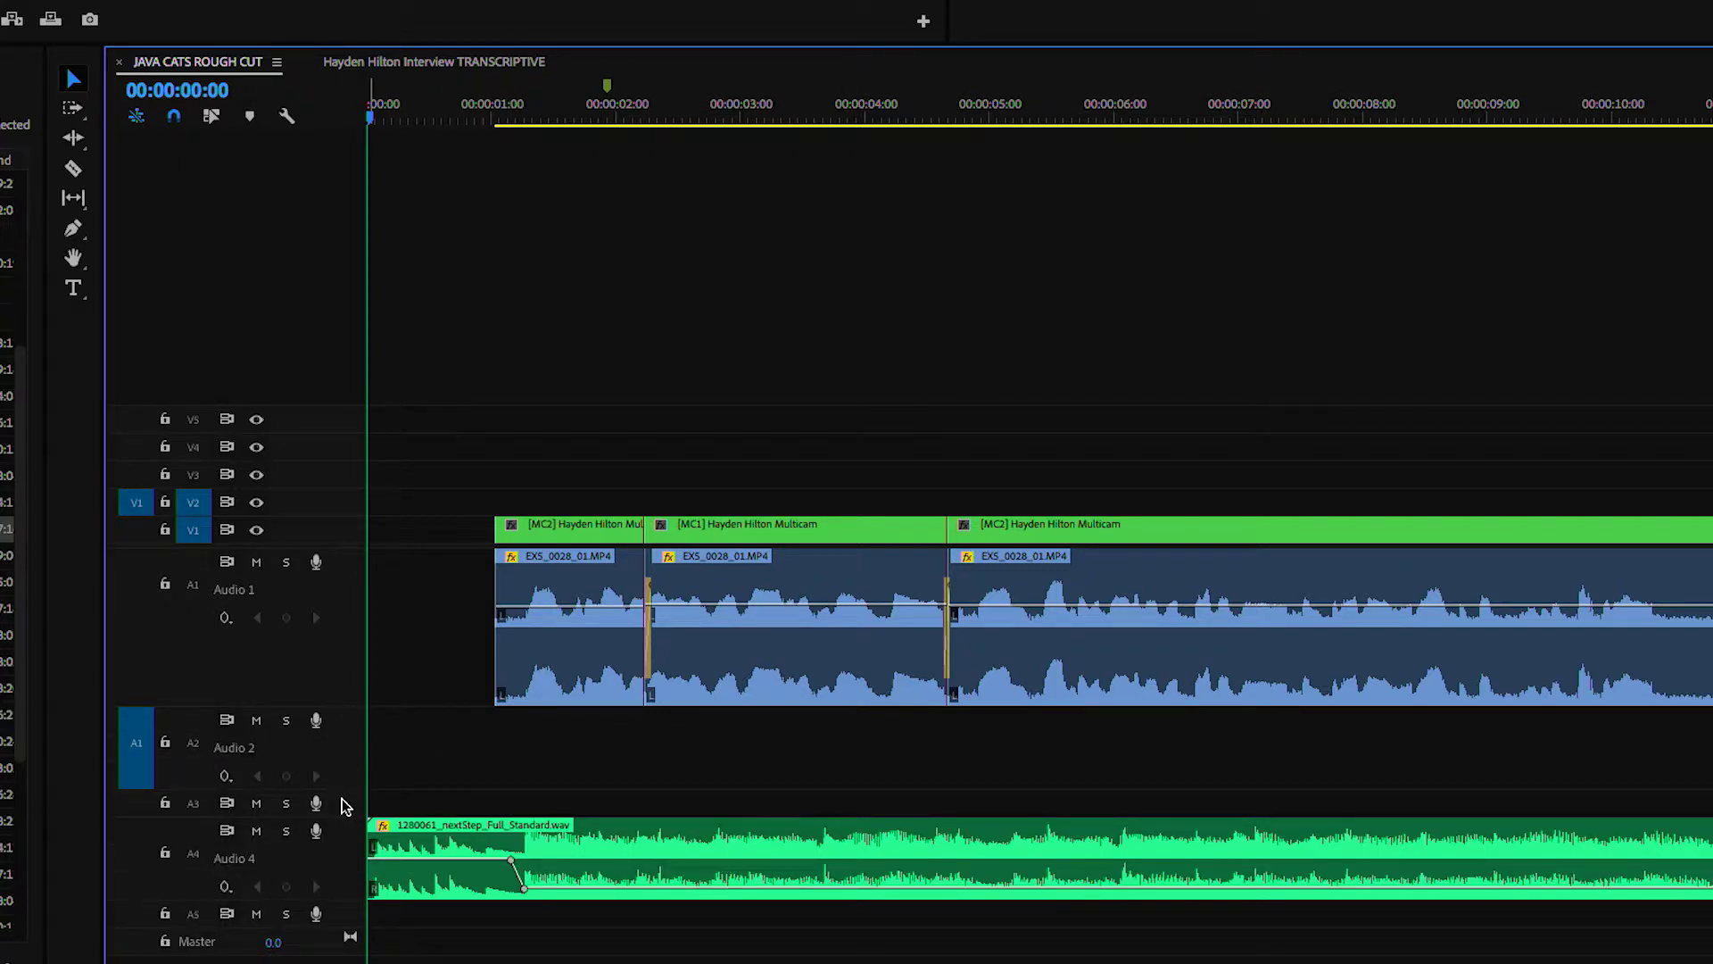
pyautogui.doubleClick(346, 803)
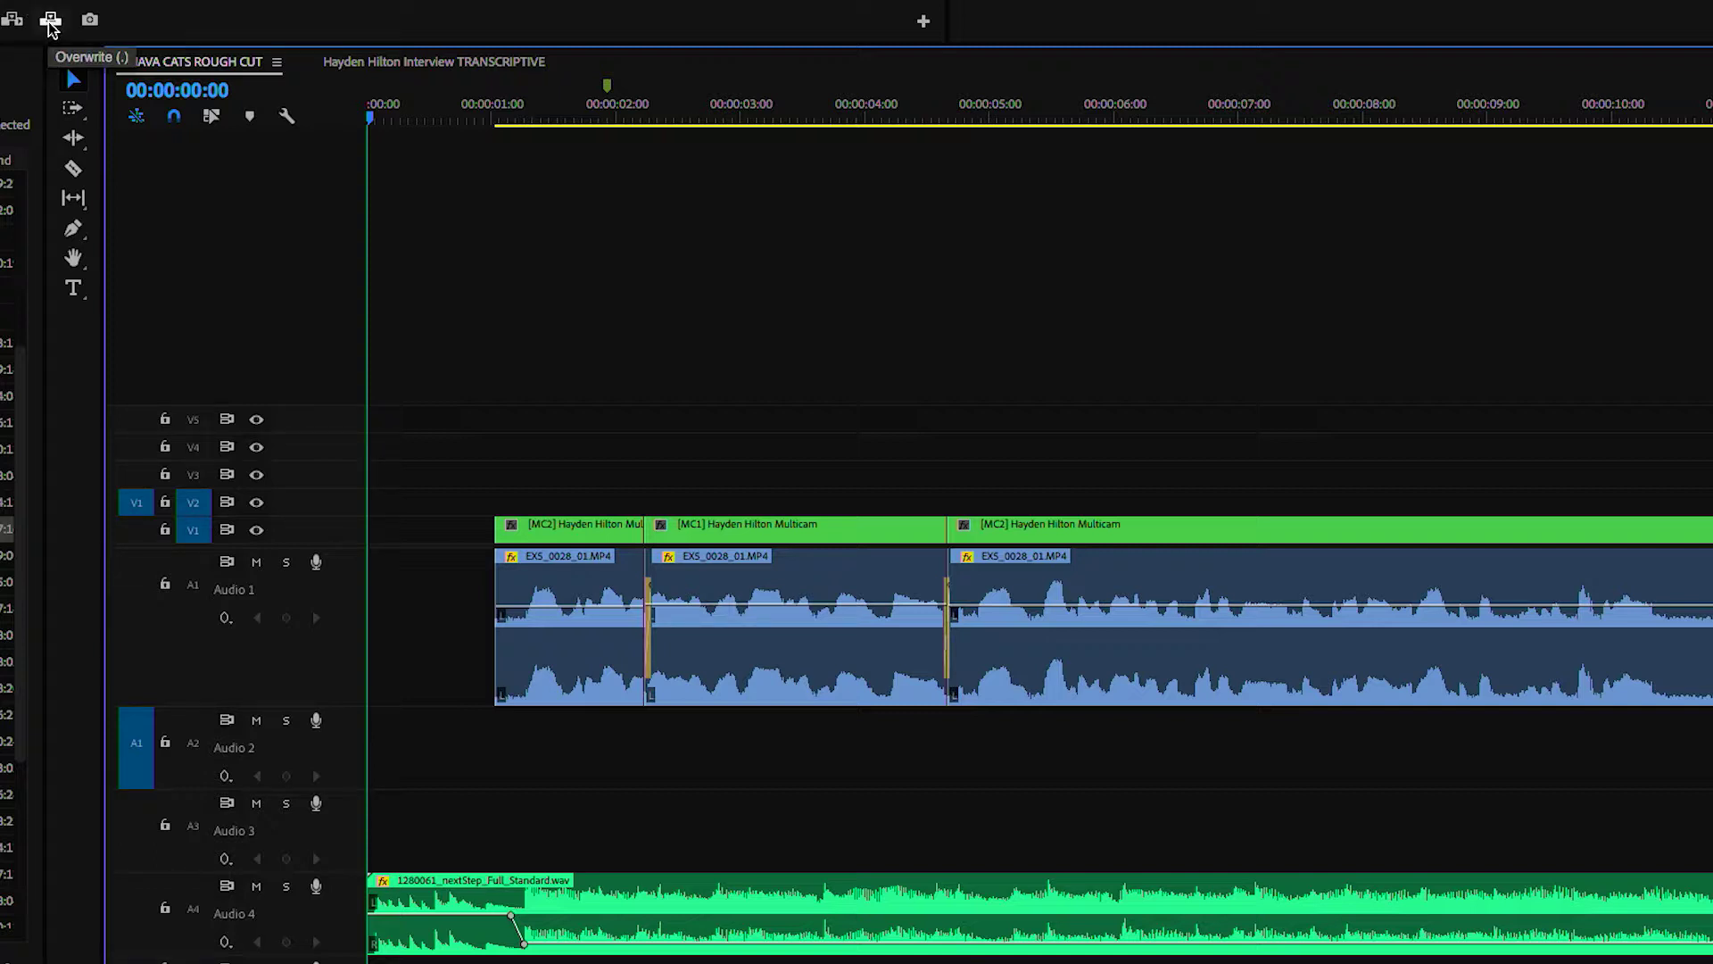
pyautogui.press('.')
pyautogui.moveTo(467, 112); pyautogui.dragTo(367, 113)
pyautogui.press('space')
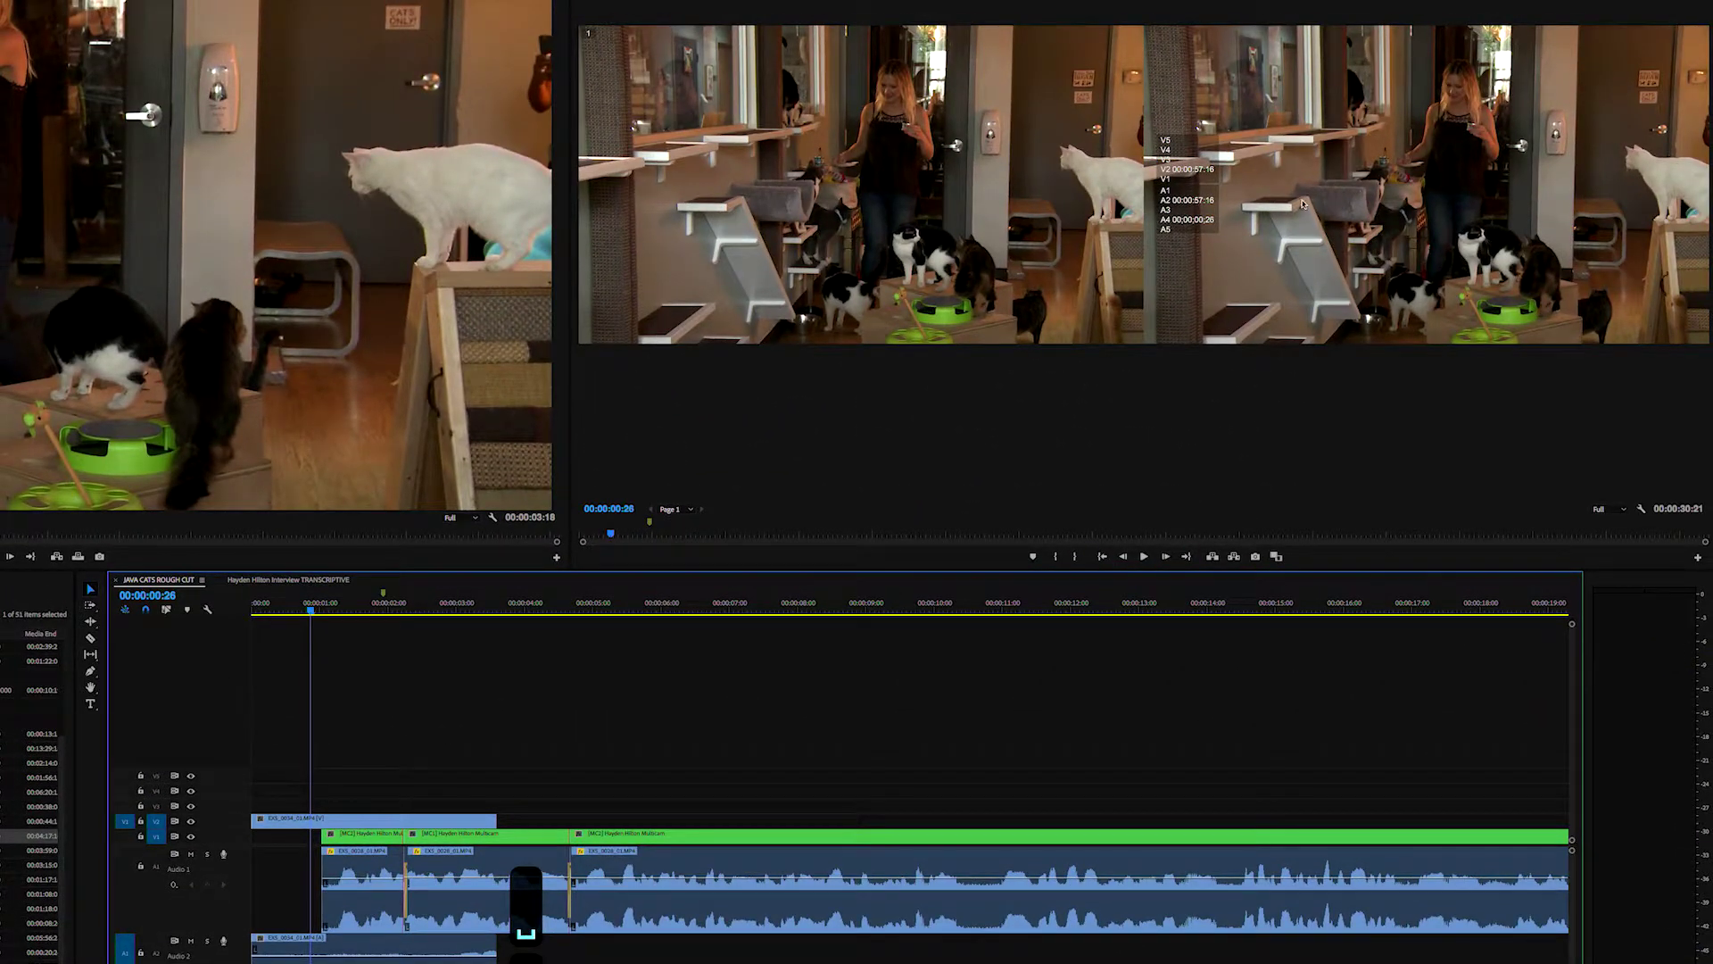
# - Switch the Program monitor to a single composite view instead of multicam angles, and replay the opening
pyautogui.rightClick(1301, 204)
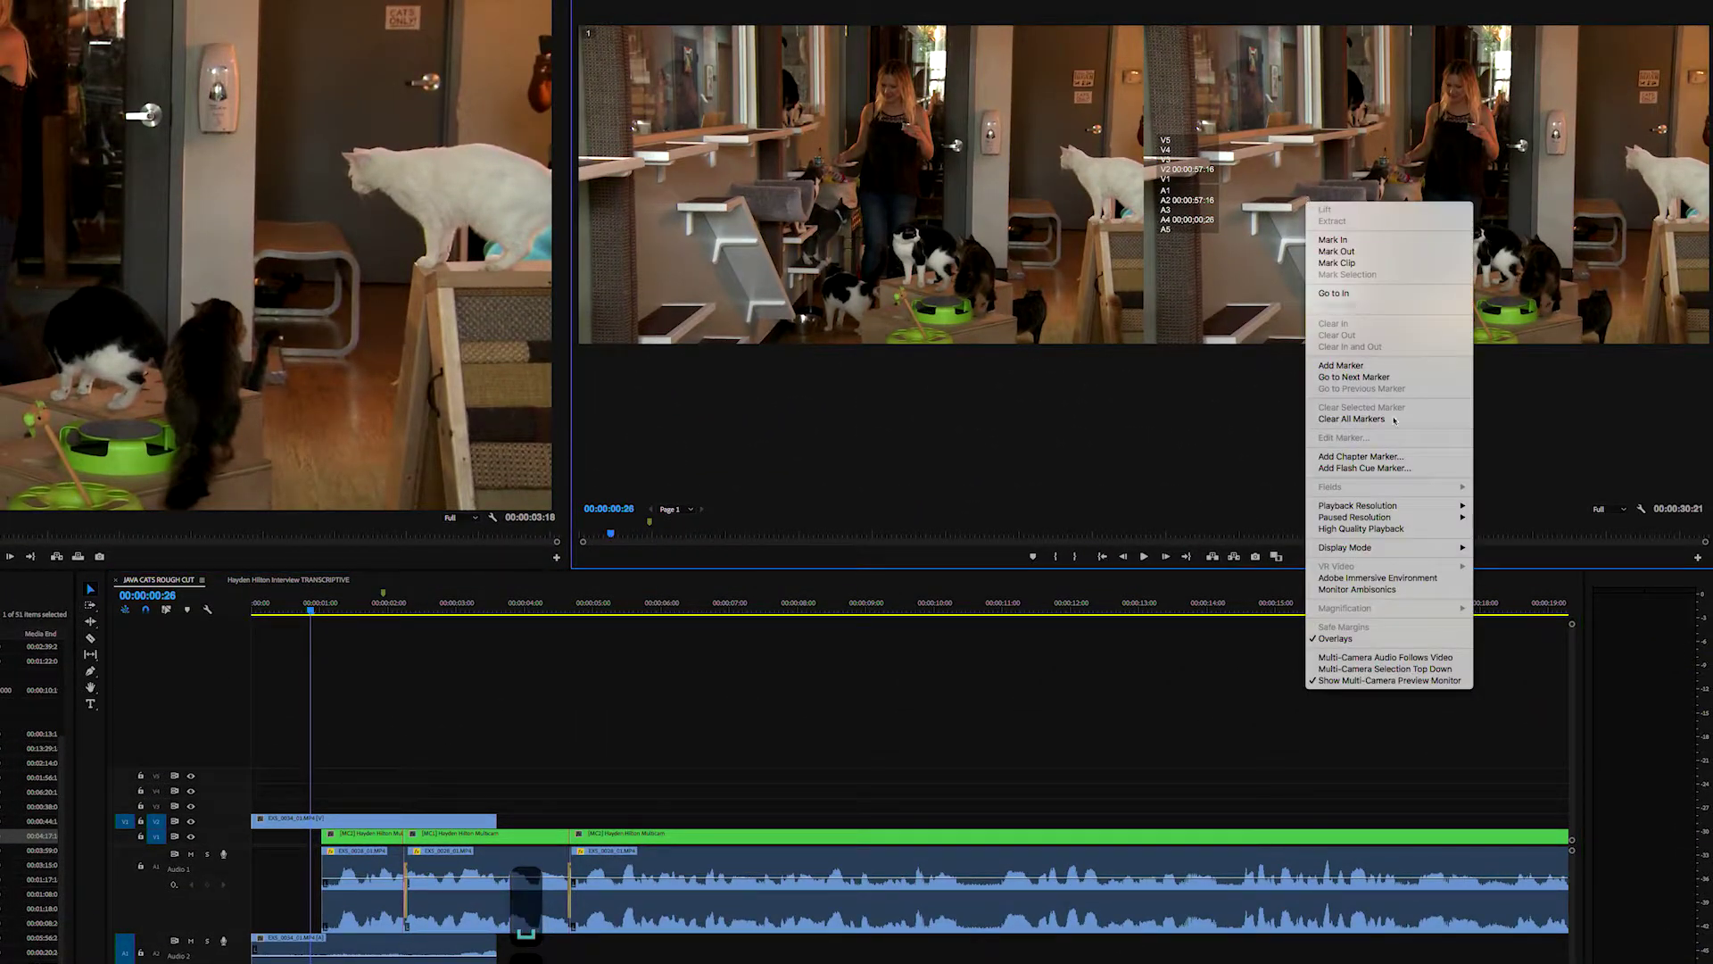
pyautogui.moveTo(1359, 551)
pyautogui.click(1488, 548)
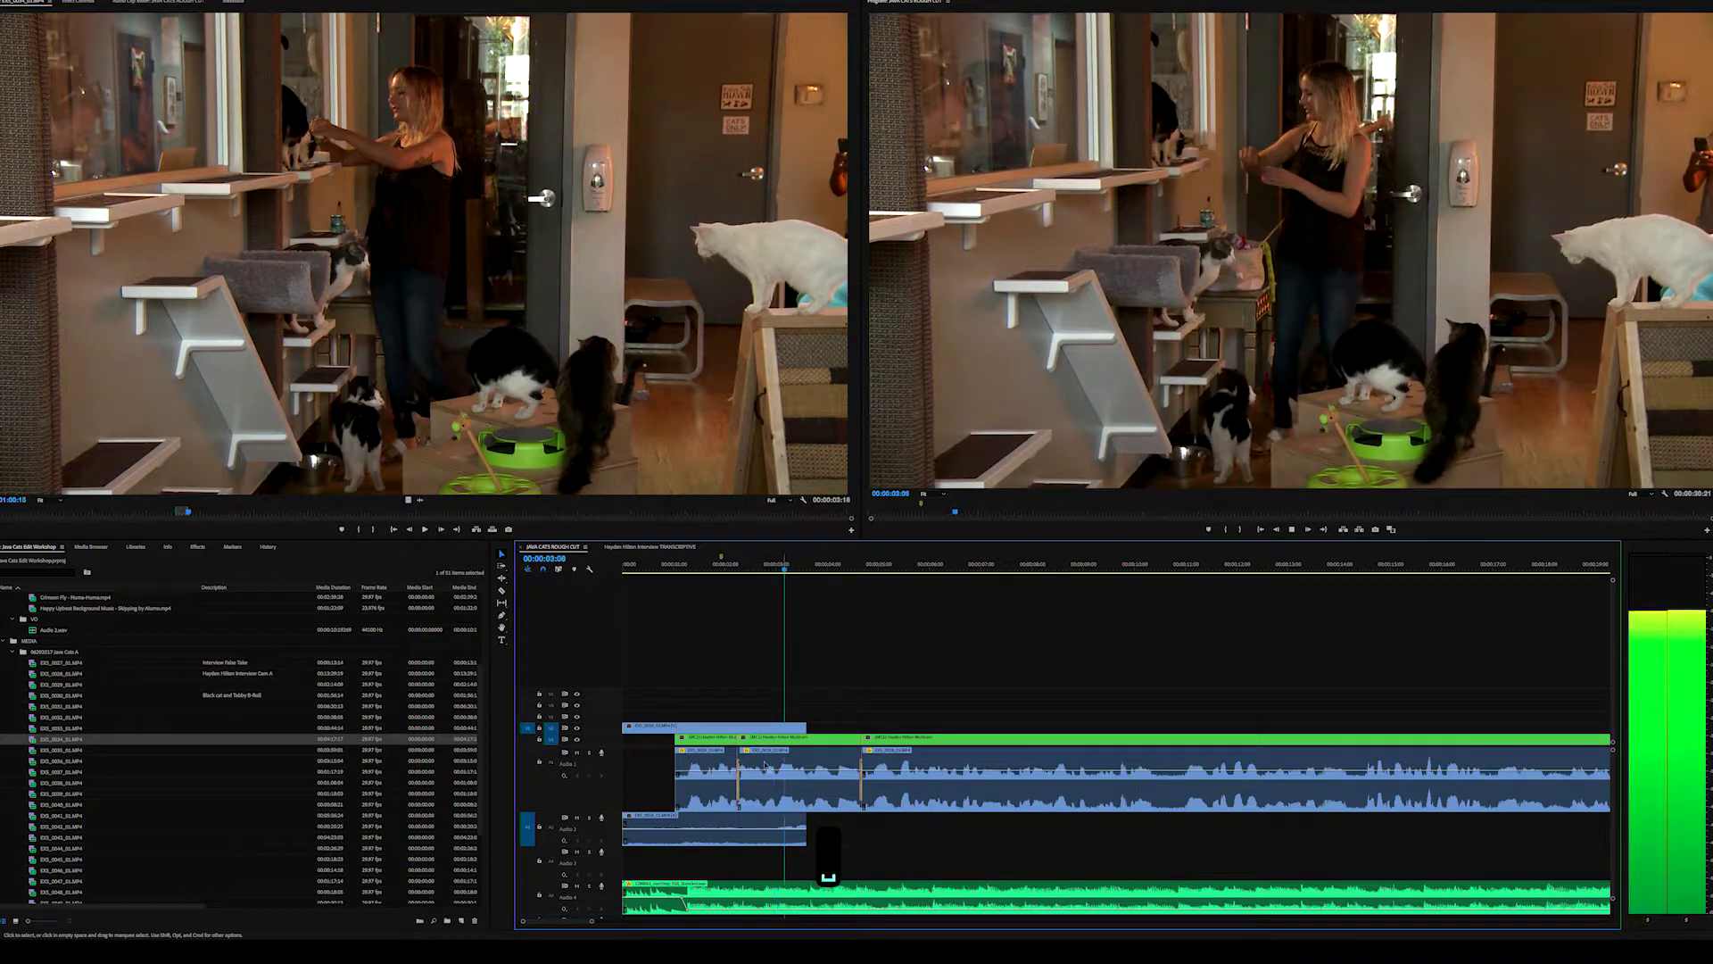
pyautogui.press('Home')
pyautogui.press('space')
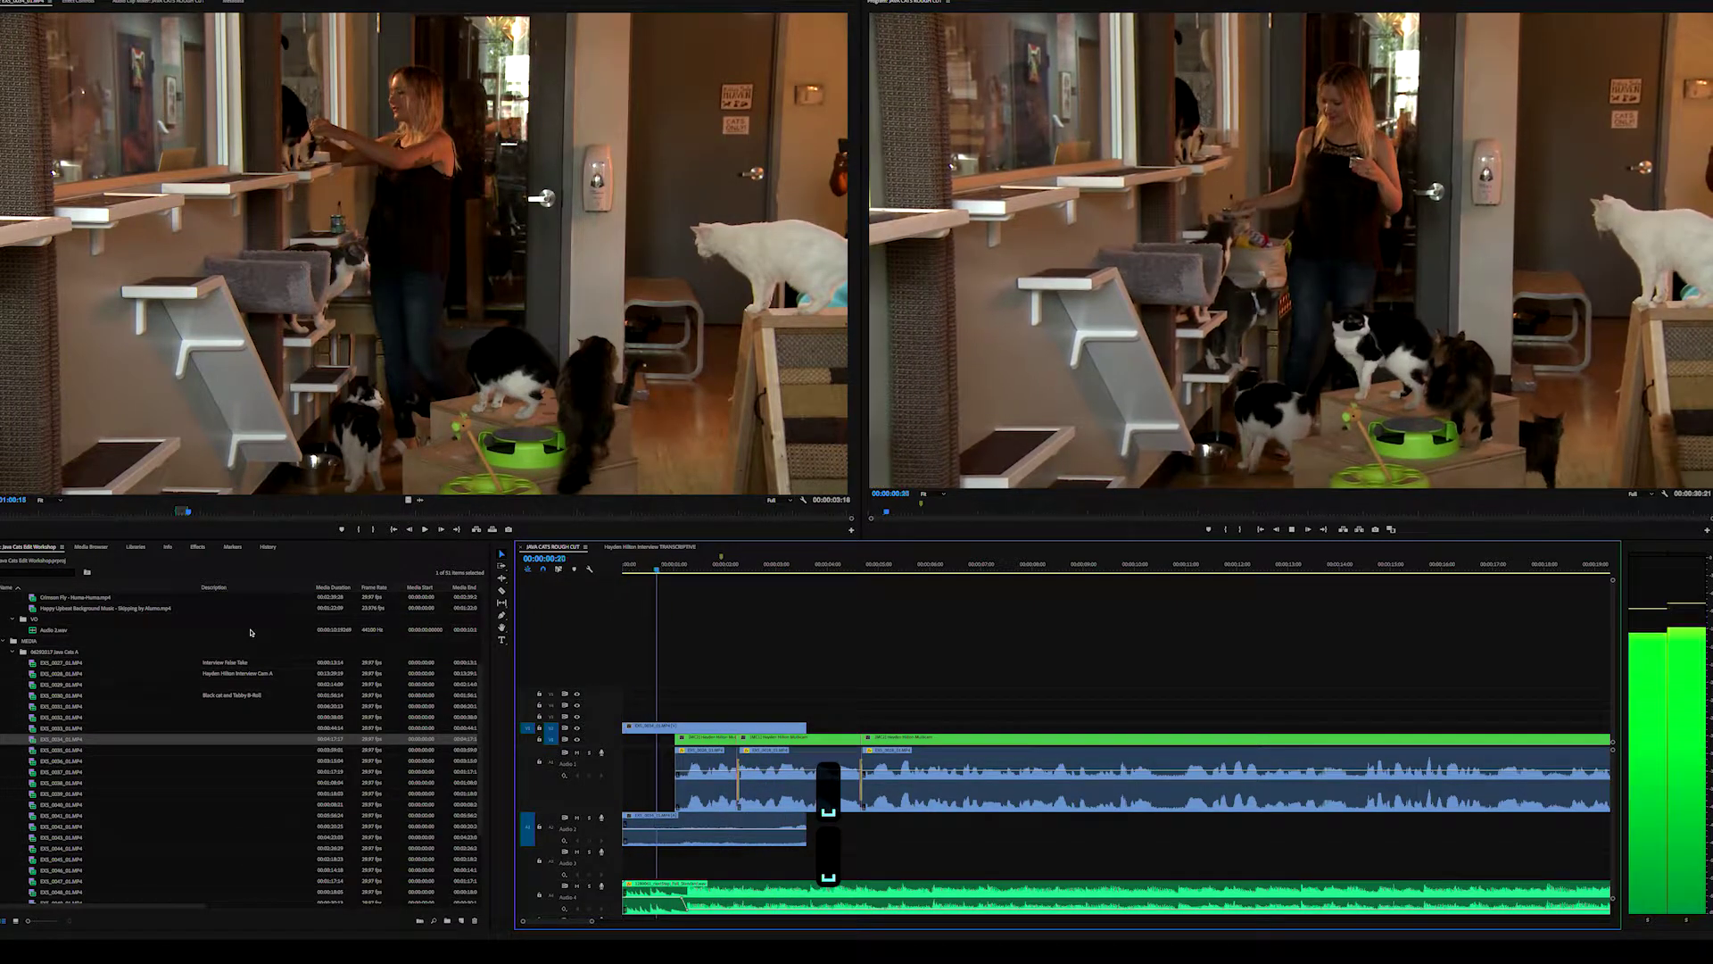
pyautogui.press('space')
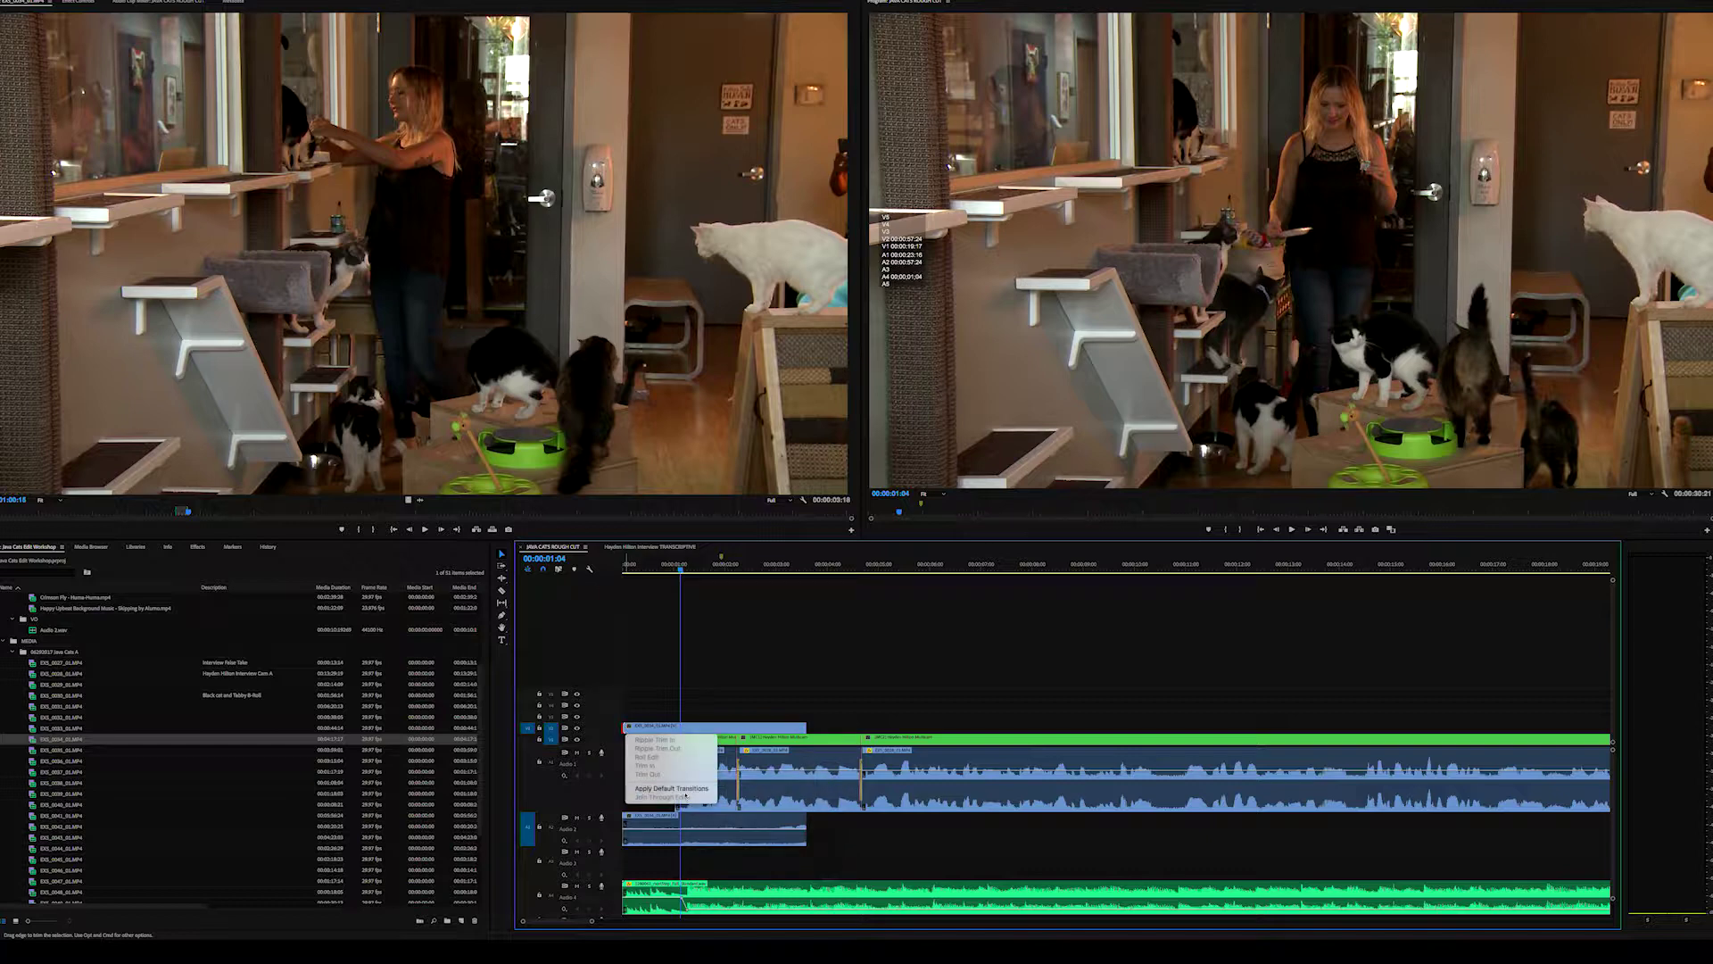
# - Apply the default Cross Dissolve to the B-roll clip's start, review it, and trim the A1 interview audio start
pyautogui.click(683, 789)
pyautogui.click(658, 572)
pyautogui.press('space')
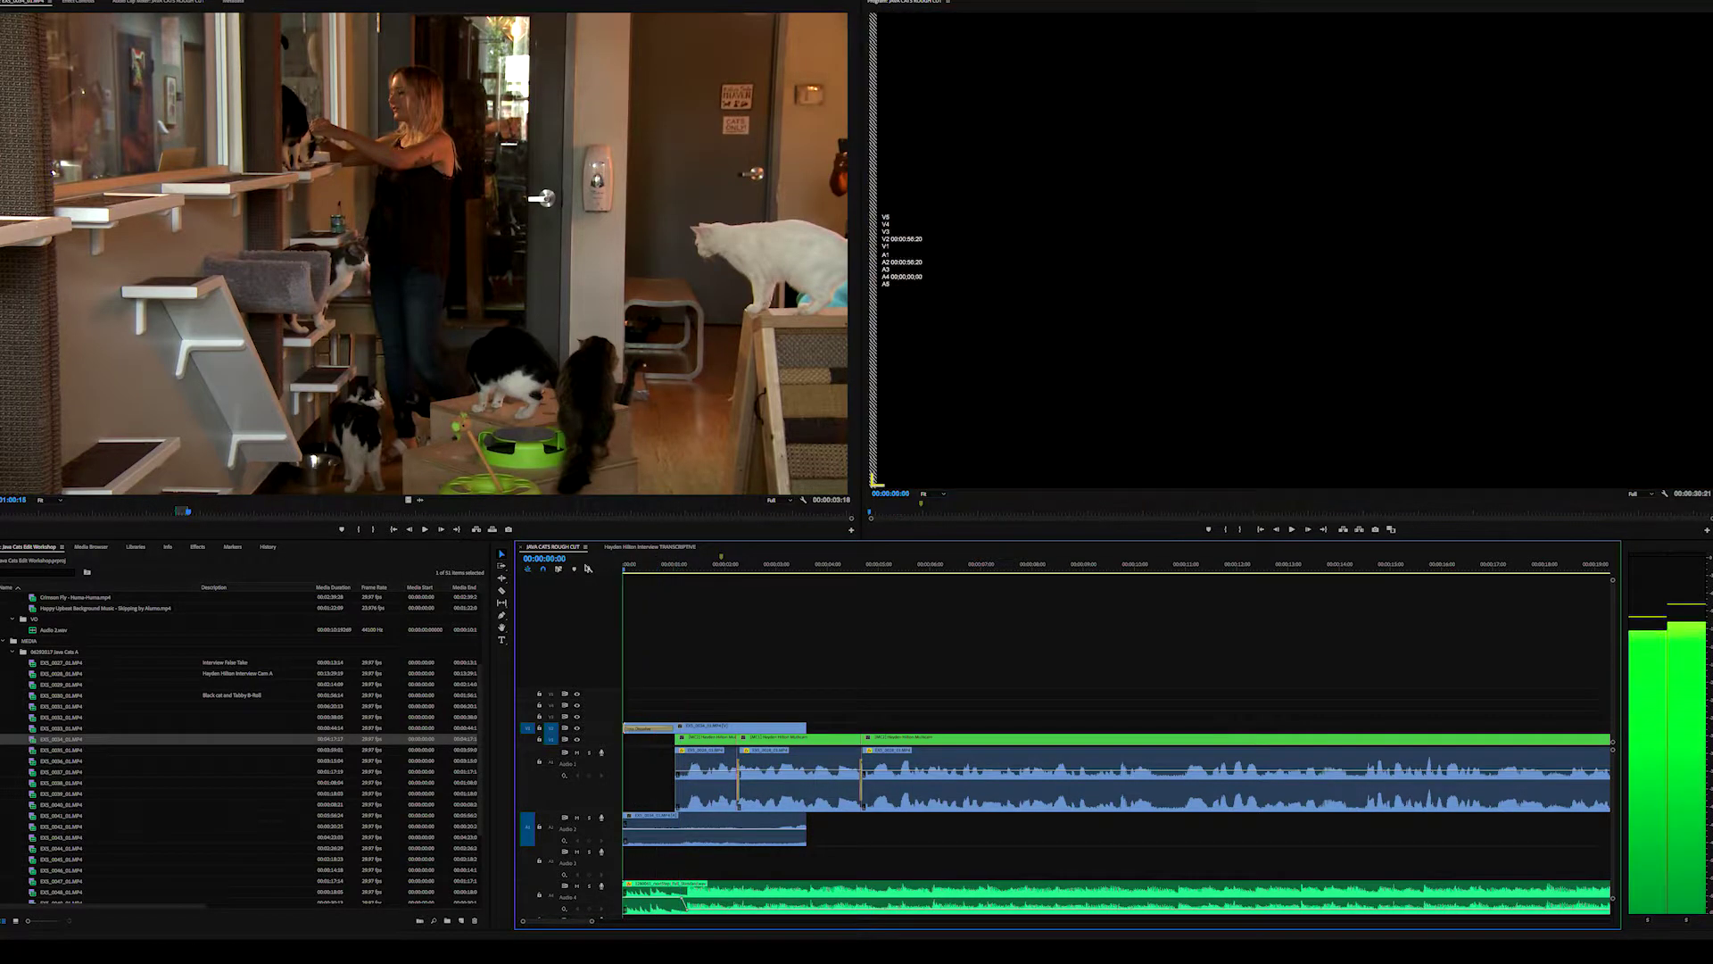
pyautogui.press('space')
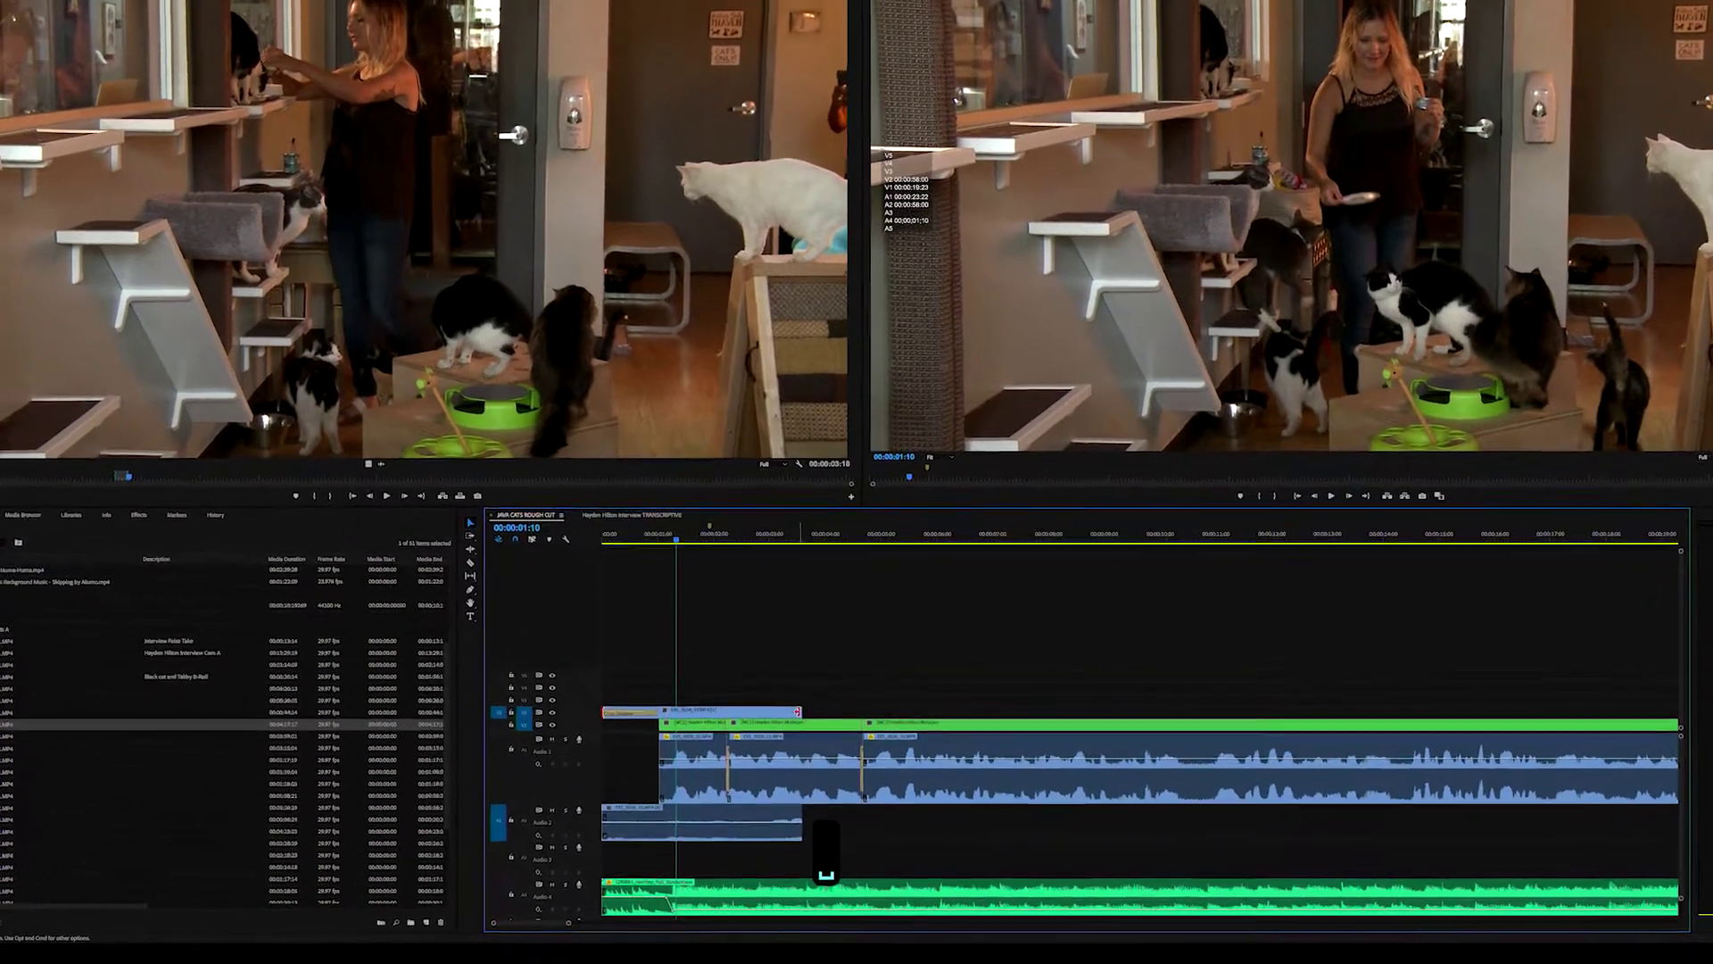
pyautogui.moveTo(678, 755); pyautogui.dragTo(681, 757)
pyautogui.moveTo(622, 707); pyautogui.dragTo(623, 708)
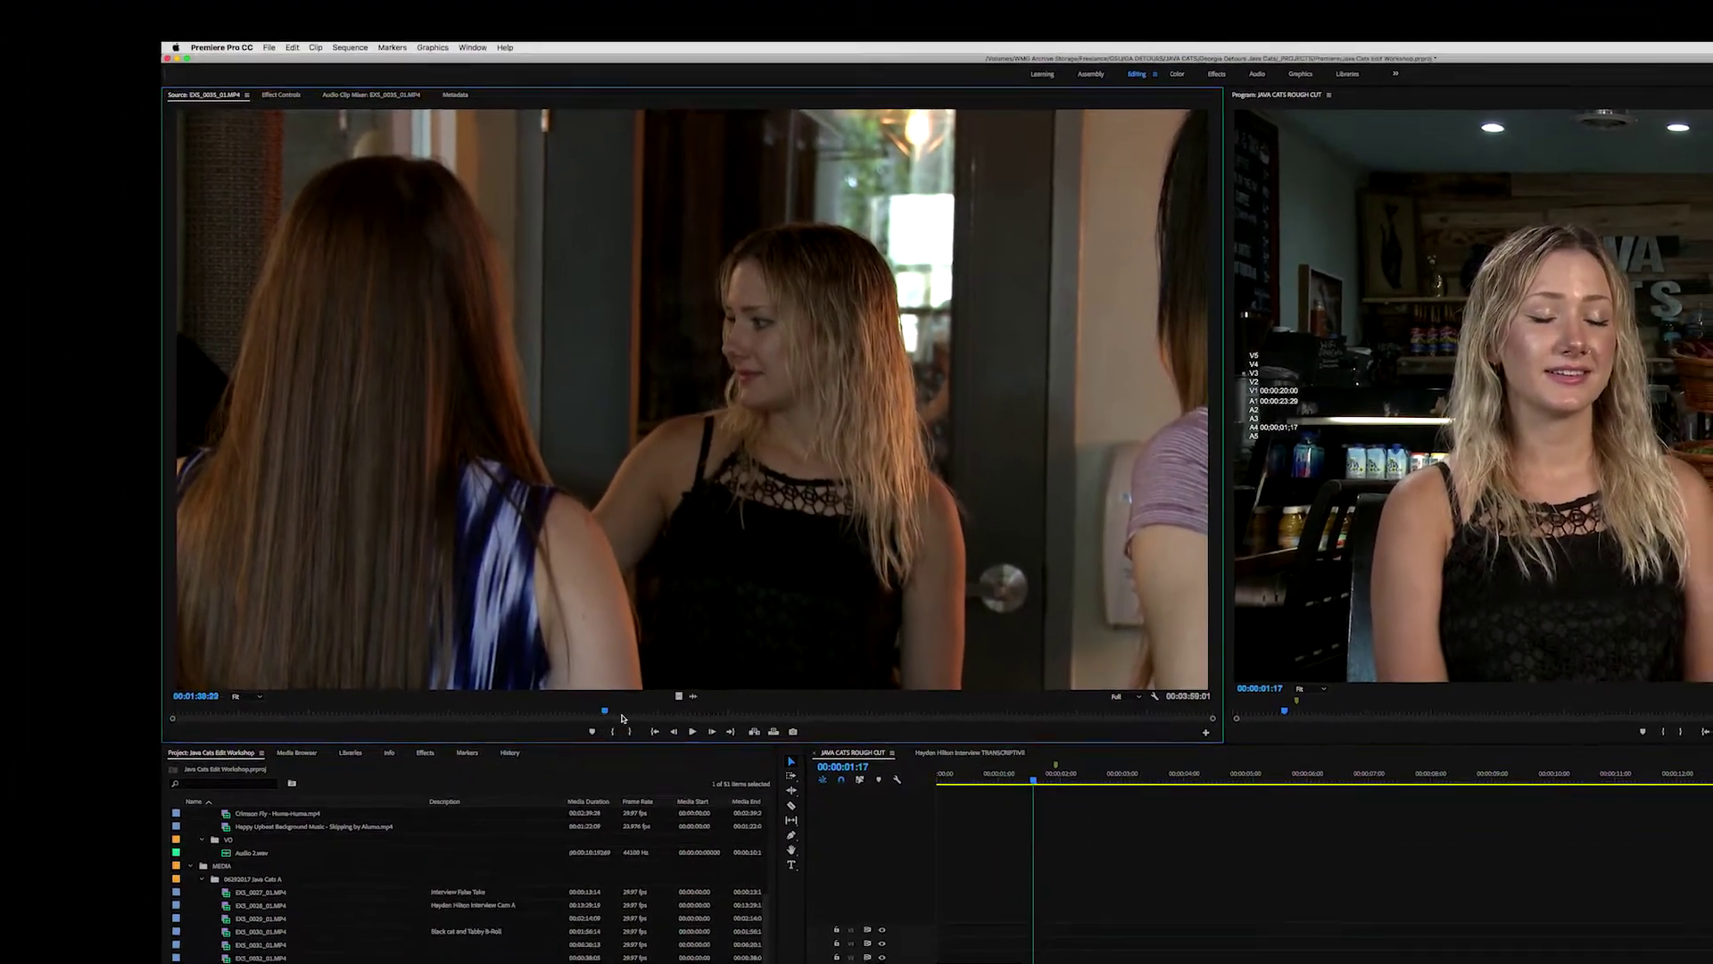
# - Find a usable frame in the café counter clip EXS_0045 and overwrite it onto V2/A2 at the previous edit
pyautogui.click(642, 731)
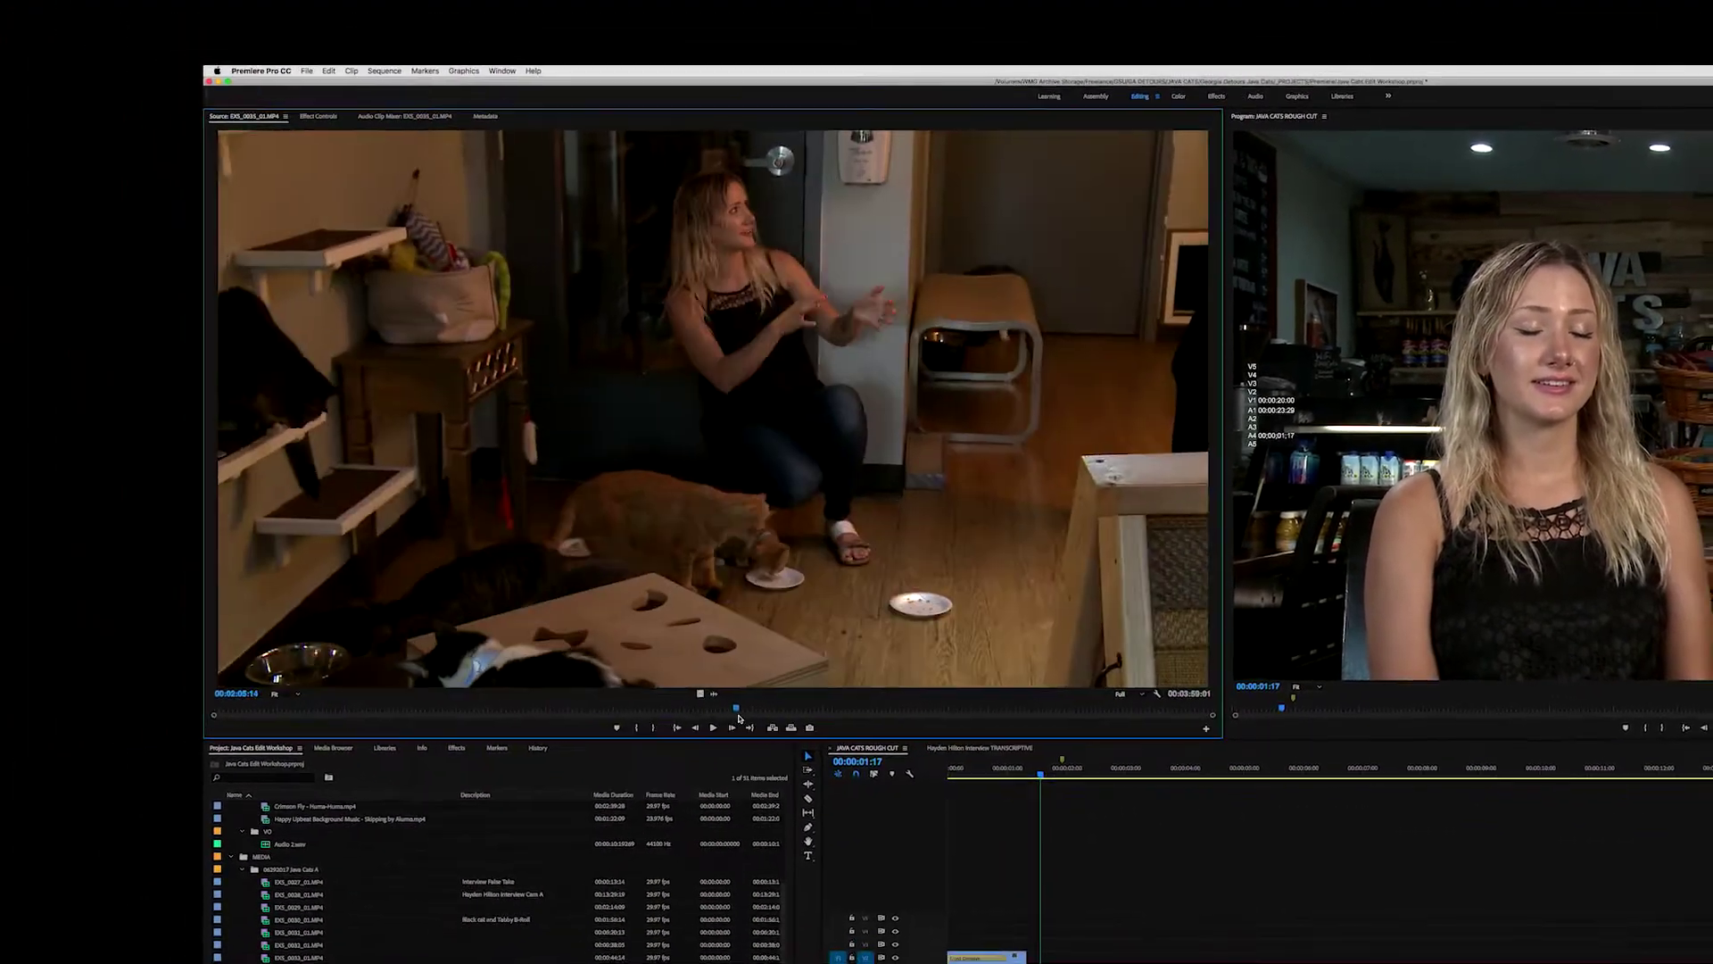
pyautogui.moveTo(737, 714); pyautogui.dragTo(661, 714)
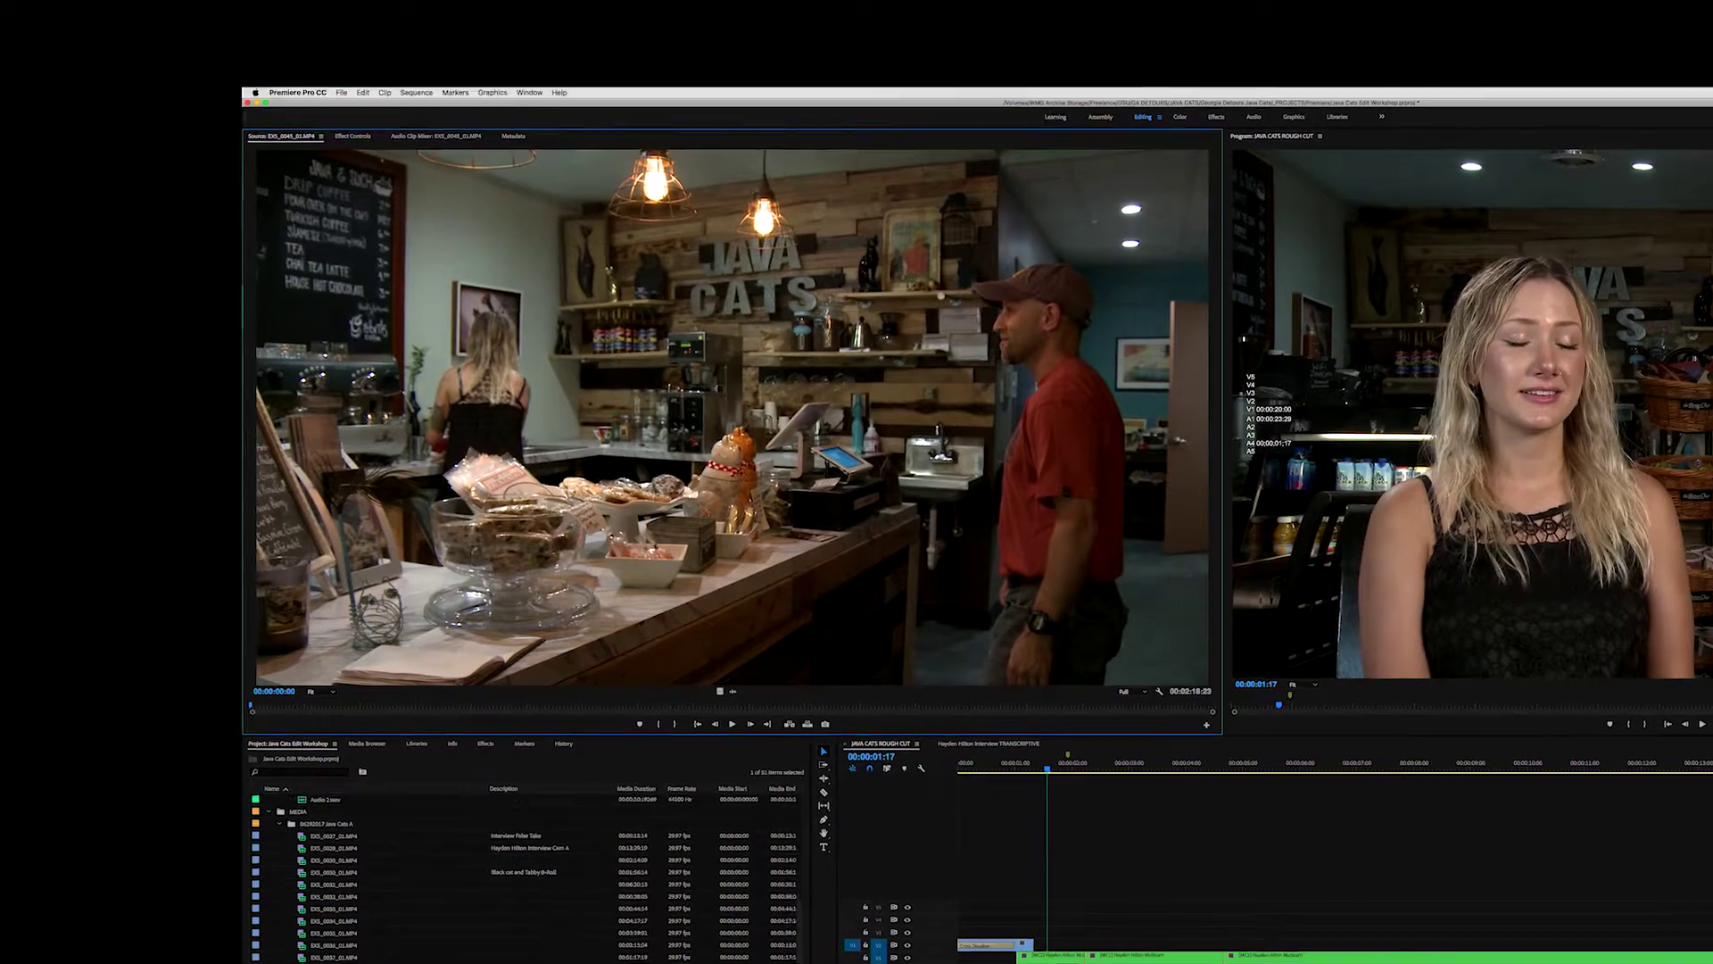
pyautogui.press('space')
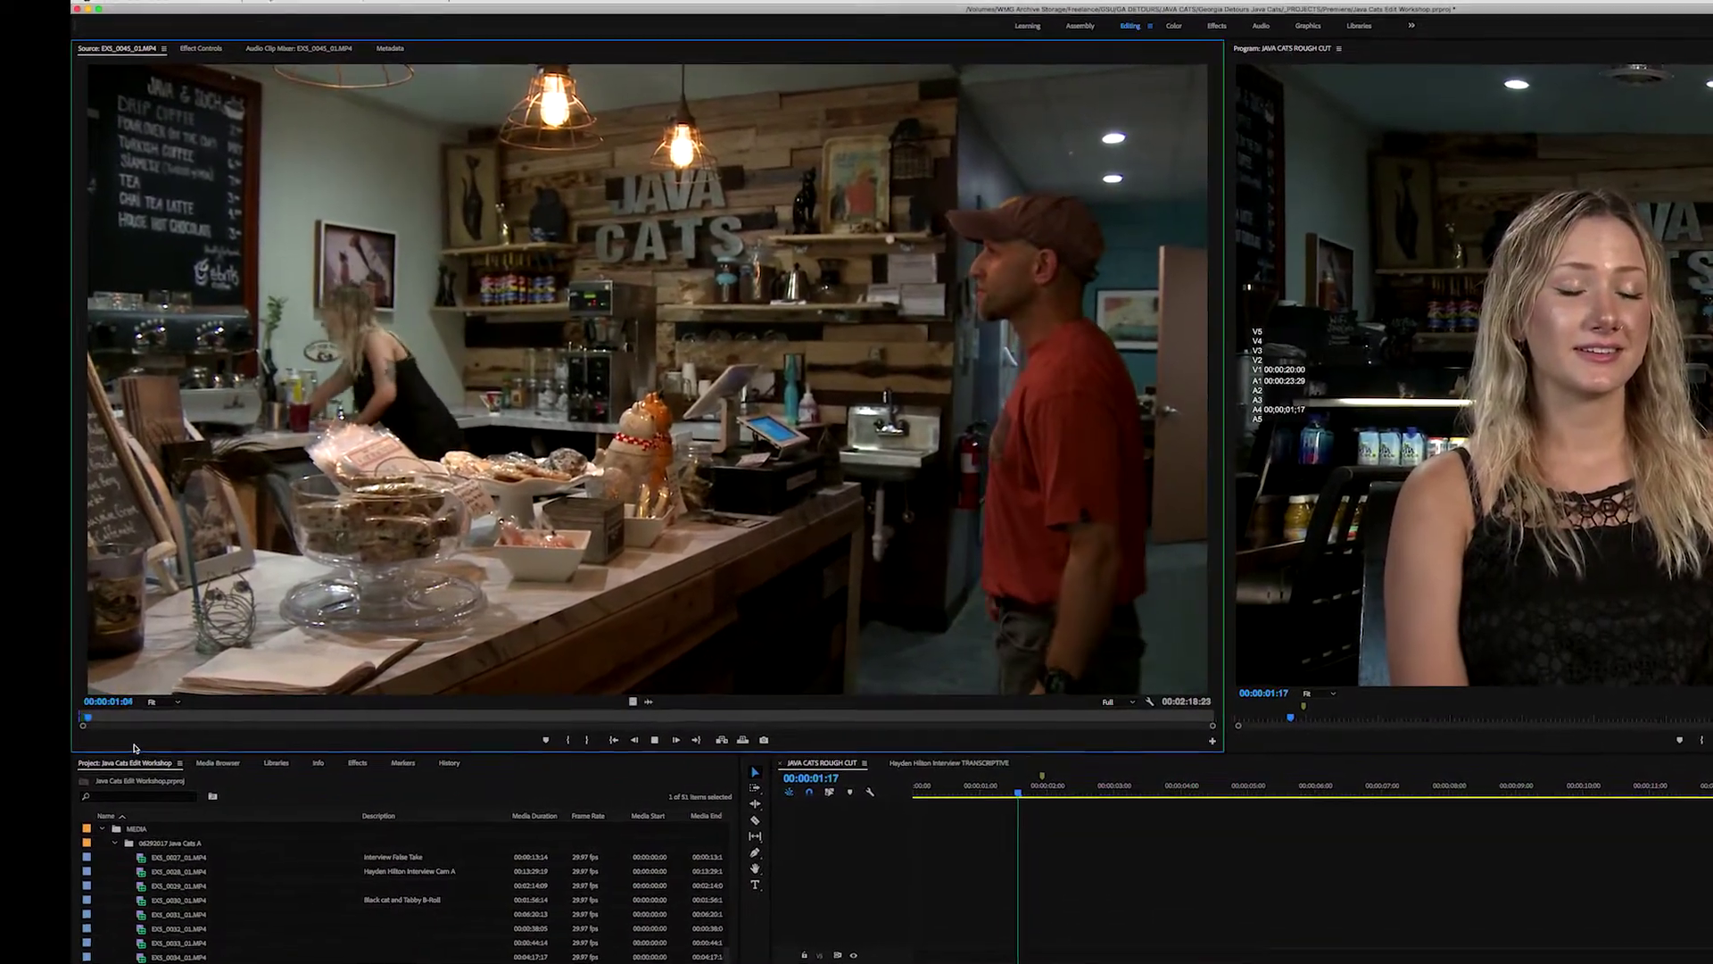
pyautogui.press('space')
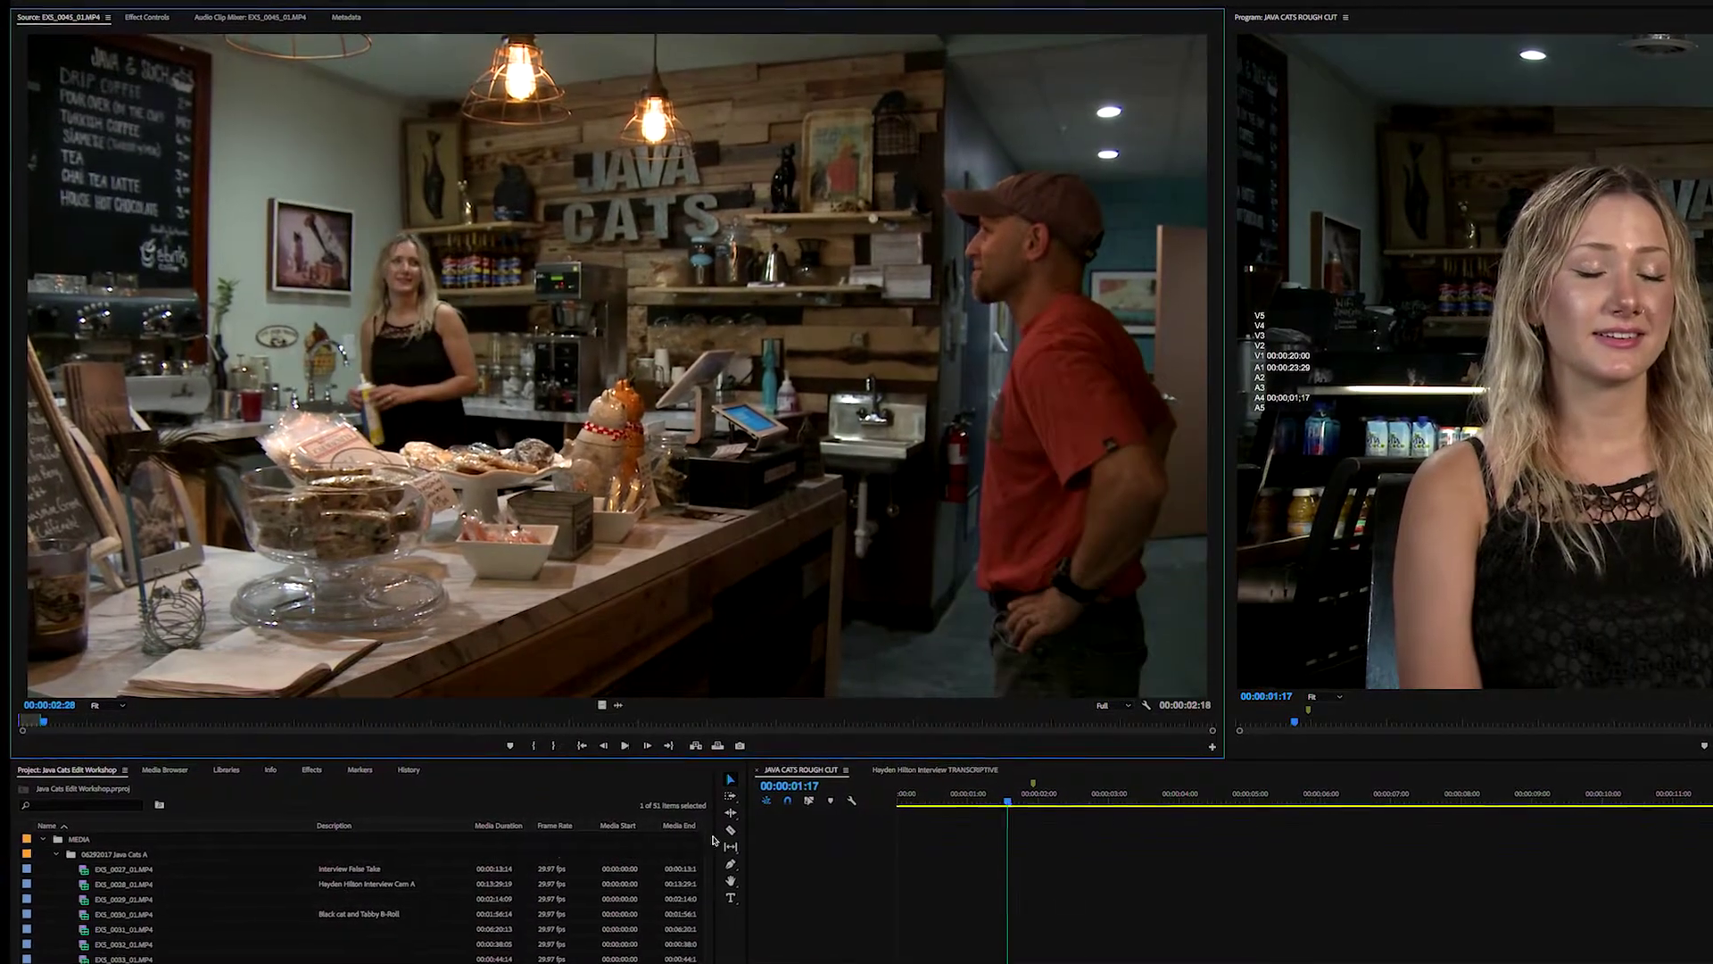
pyautogui.click(1063, 797)
pyautogui.press('Up')
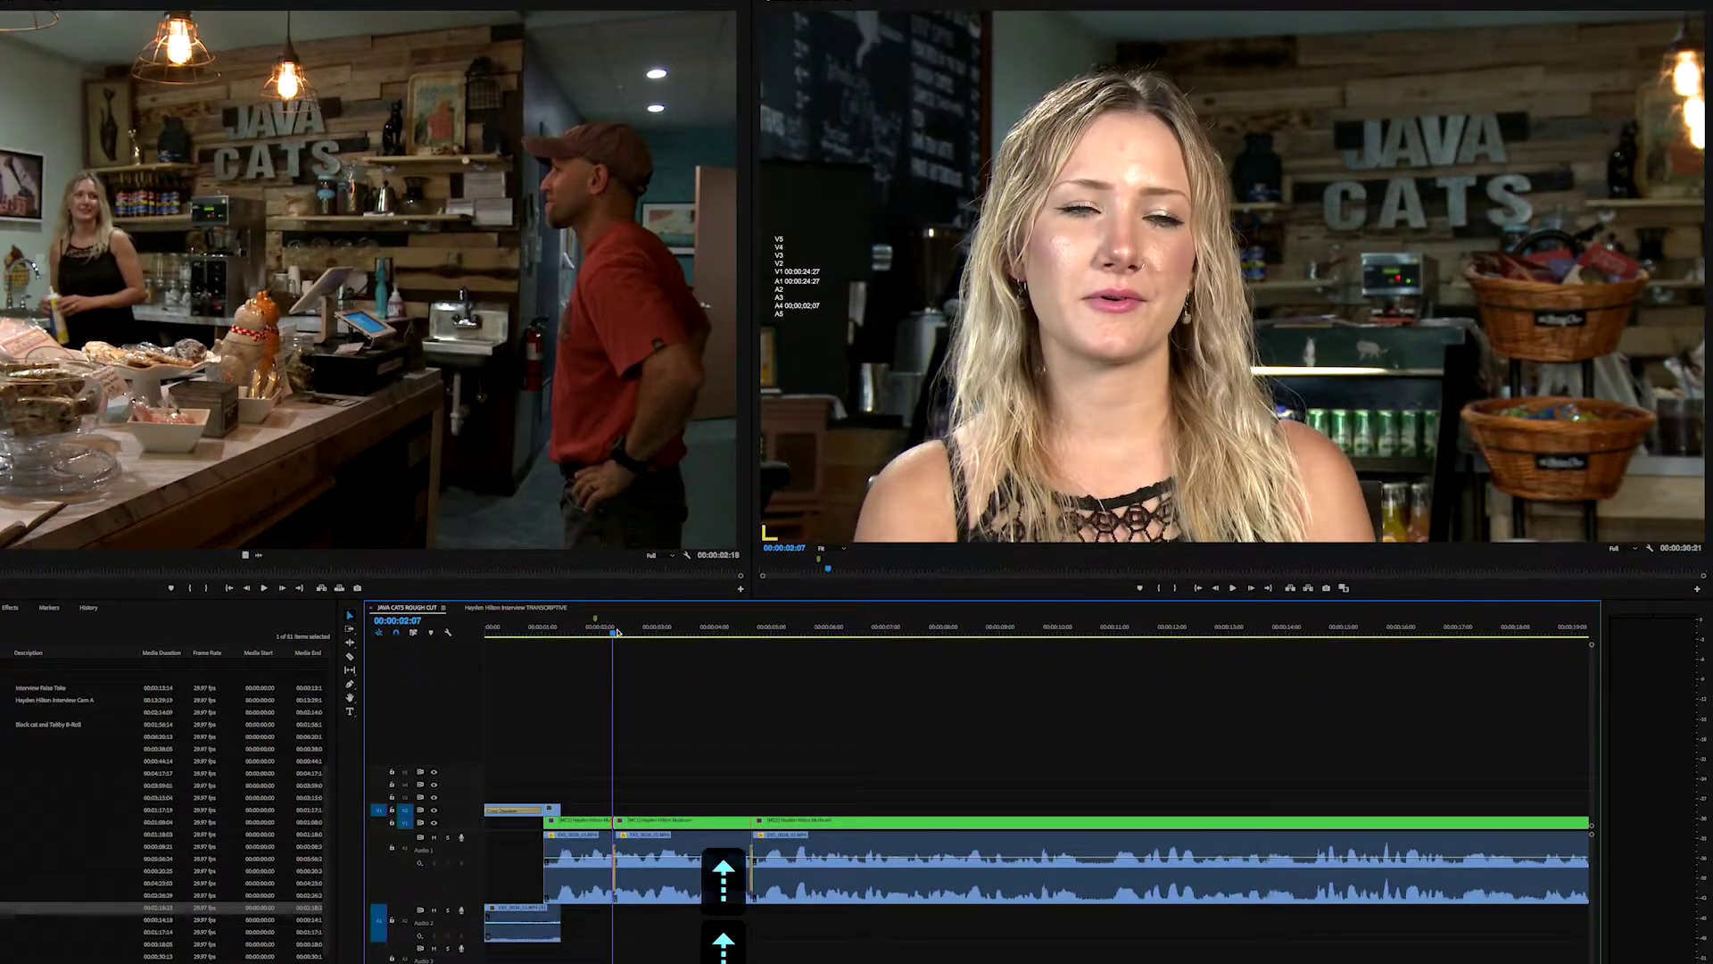
pyautogui.press('Up')
pyautogui.press('.')
pyautogui.moveTo(615, 633); pyautogui.dragTo(322, 788)
pyautogui.press('space')
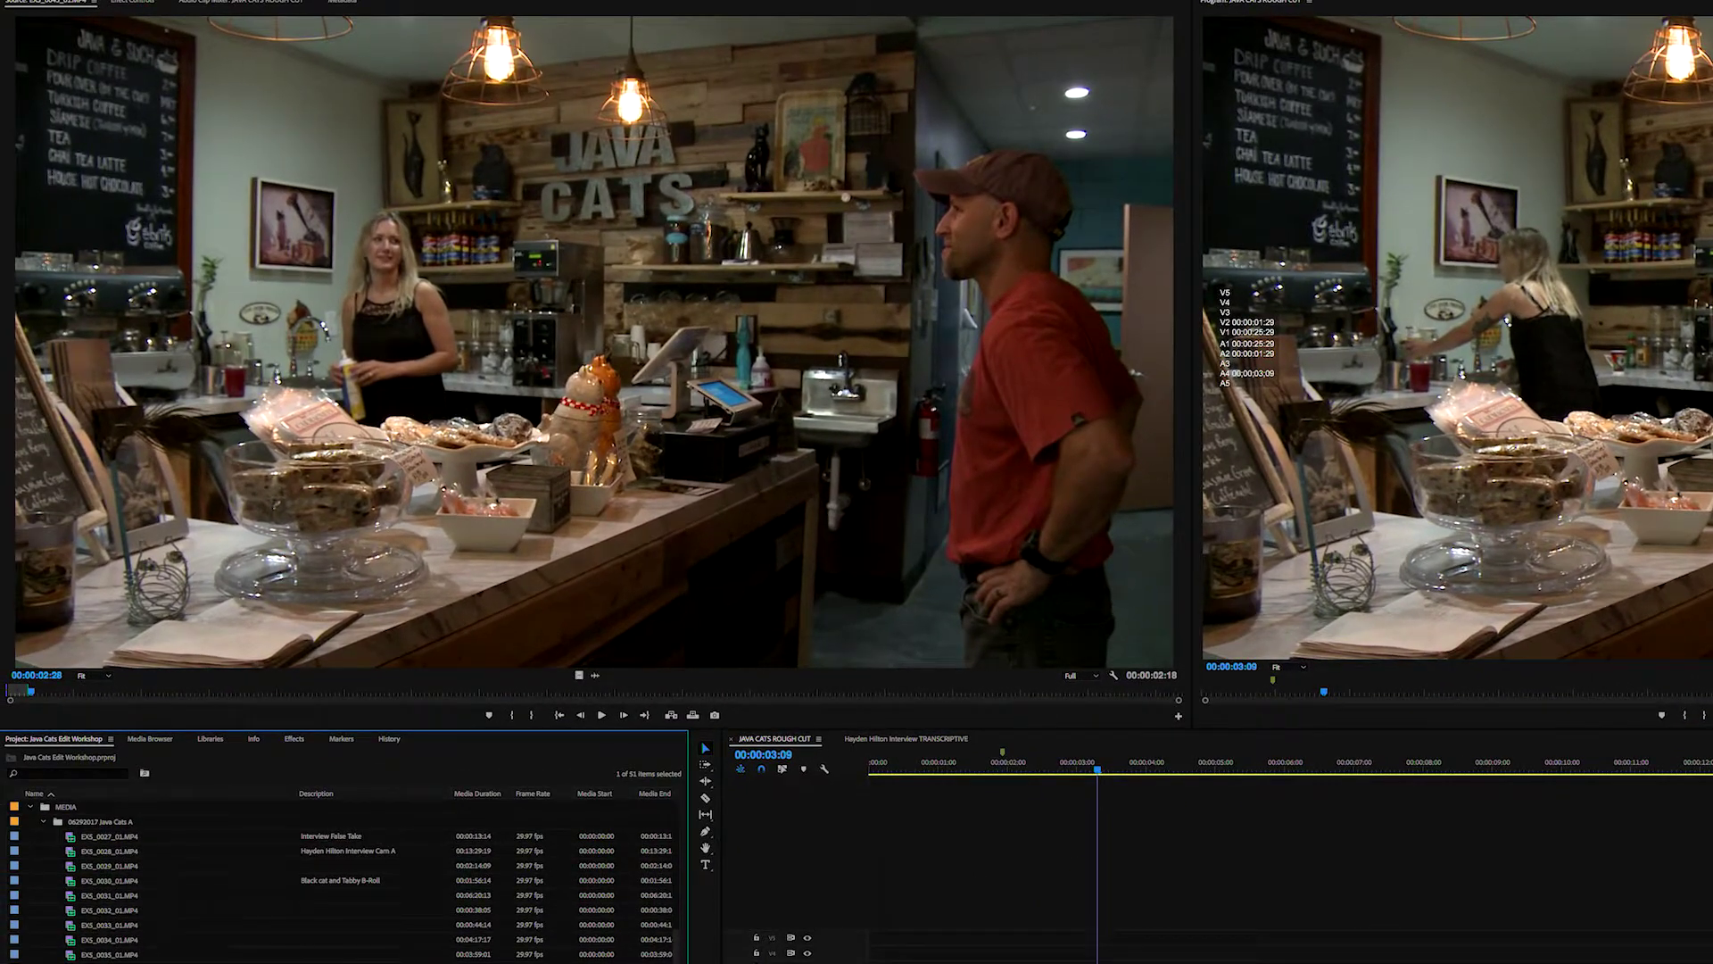
# - Load latte clip EXS_0048_01.MP4, mark its Out point, overwrite it as the next cutaway, and review
pyautogui.doubleClick(70, 962)
pyautogui.doubleClick(71, 962)
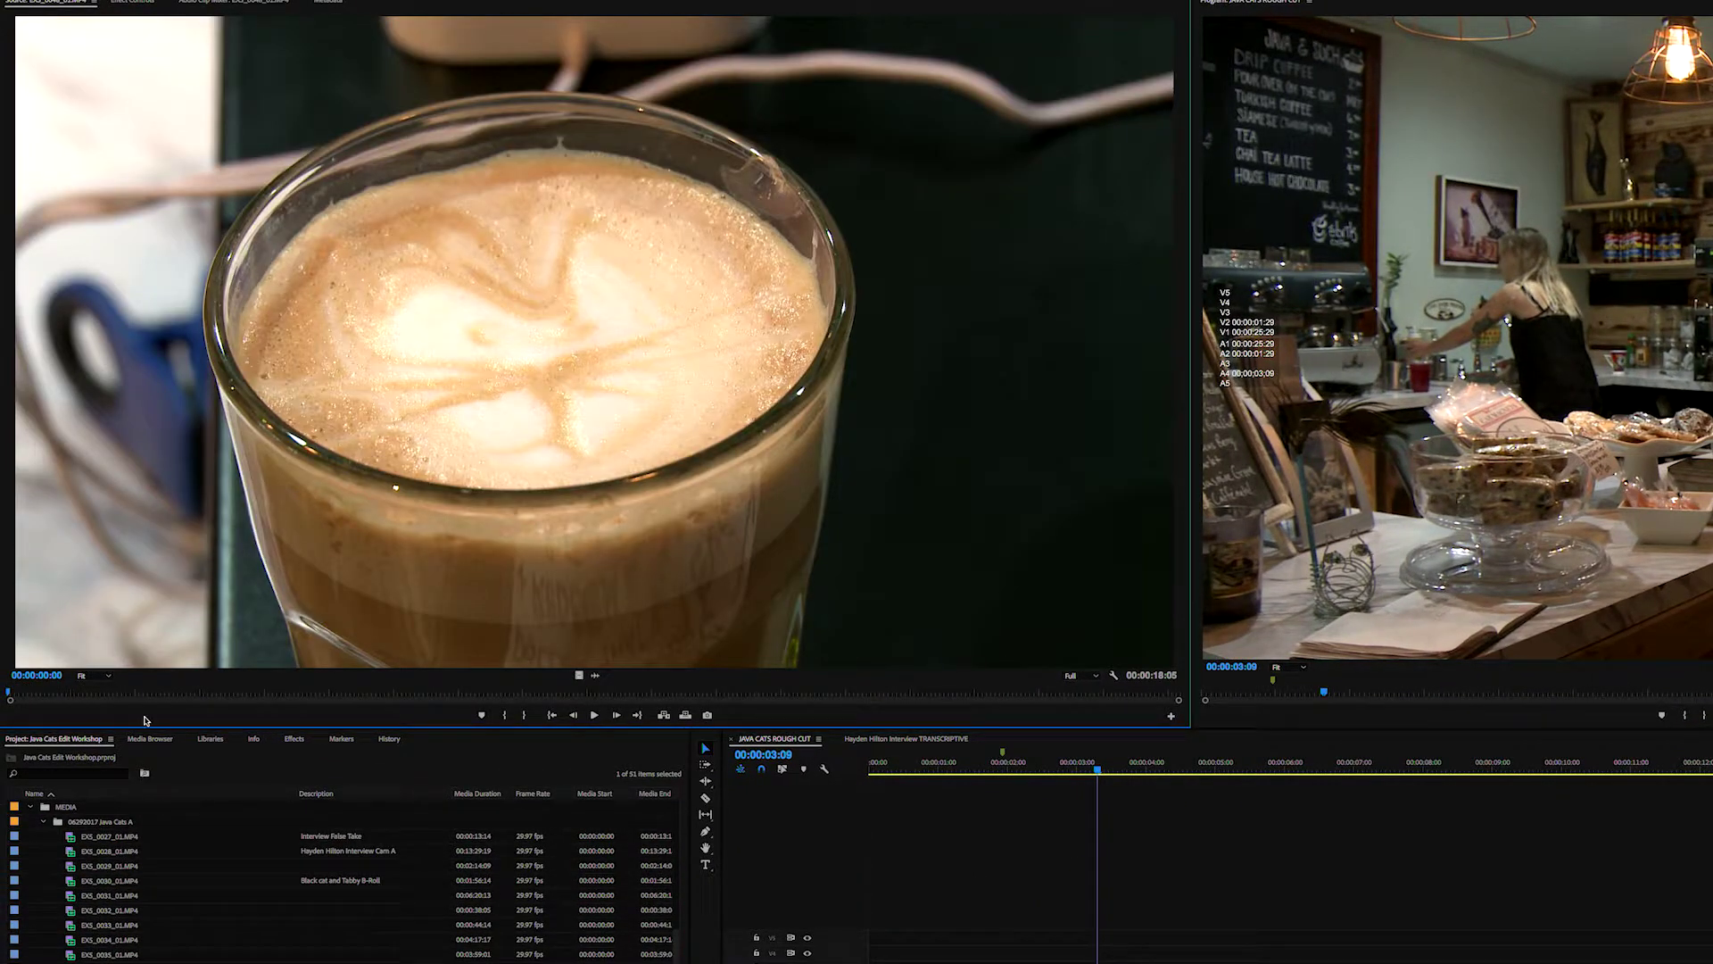
pyautogui.press('space')
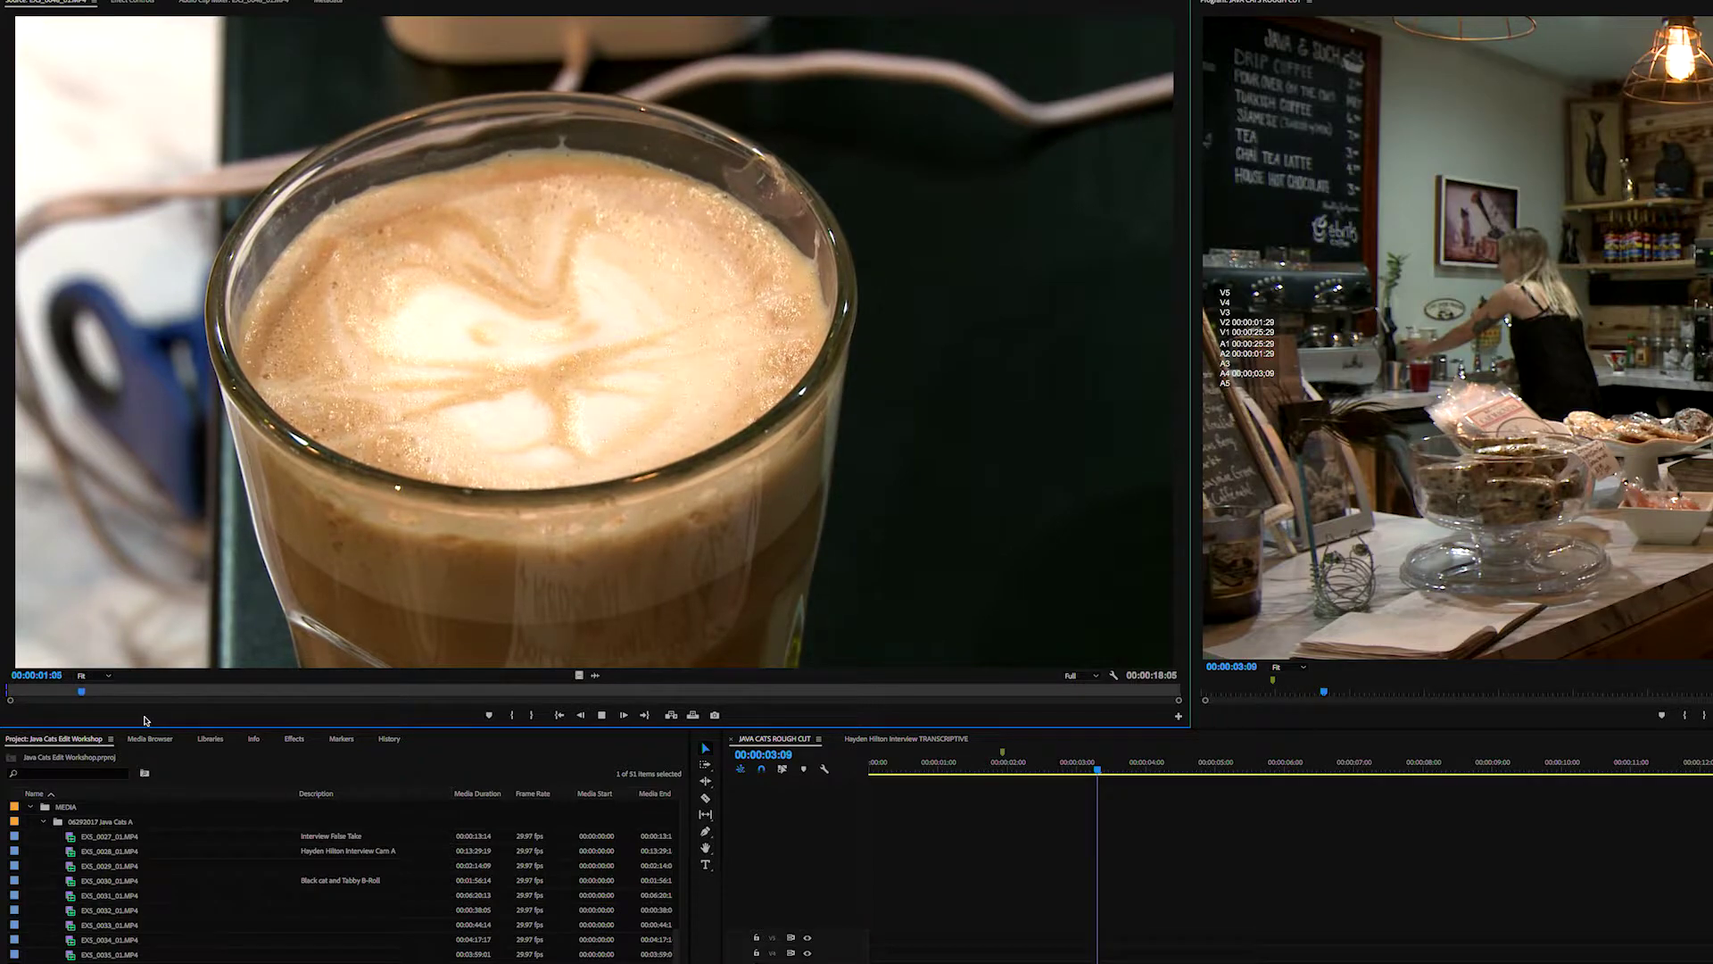
pyautogui.press('o')
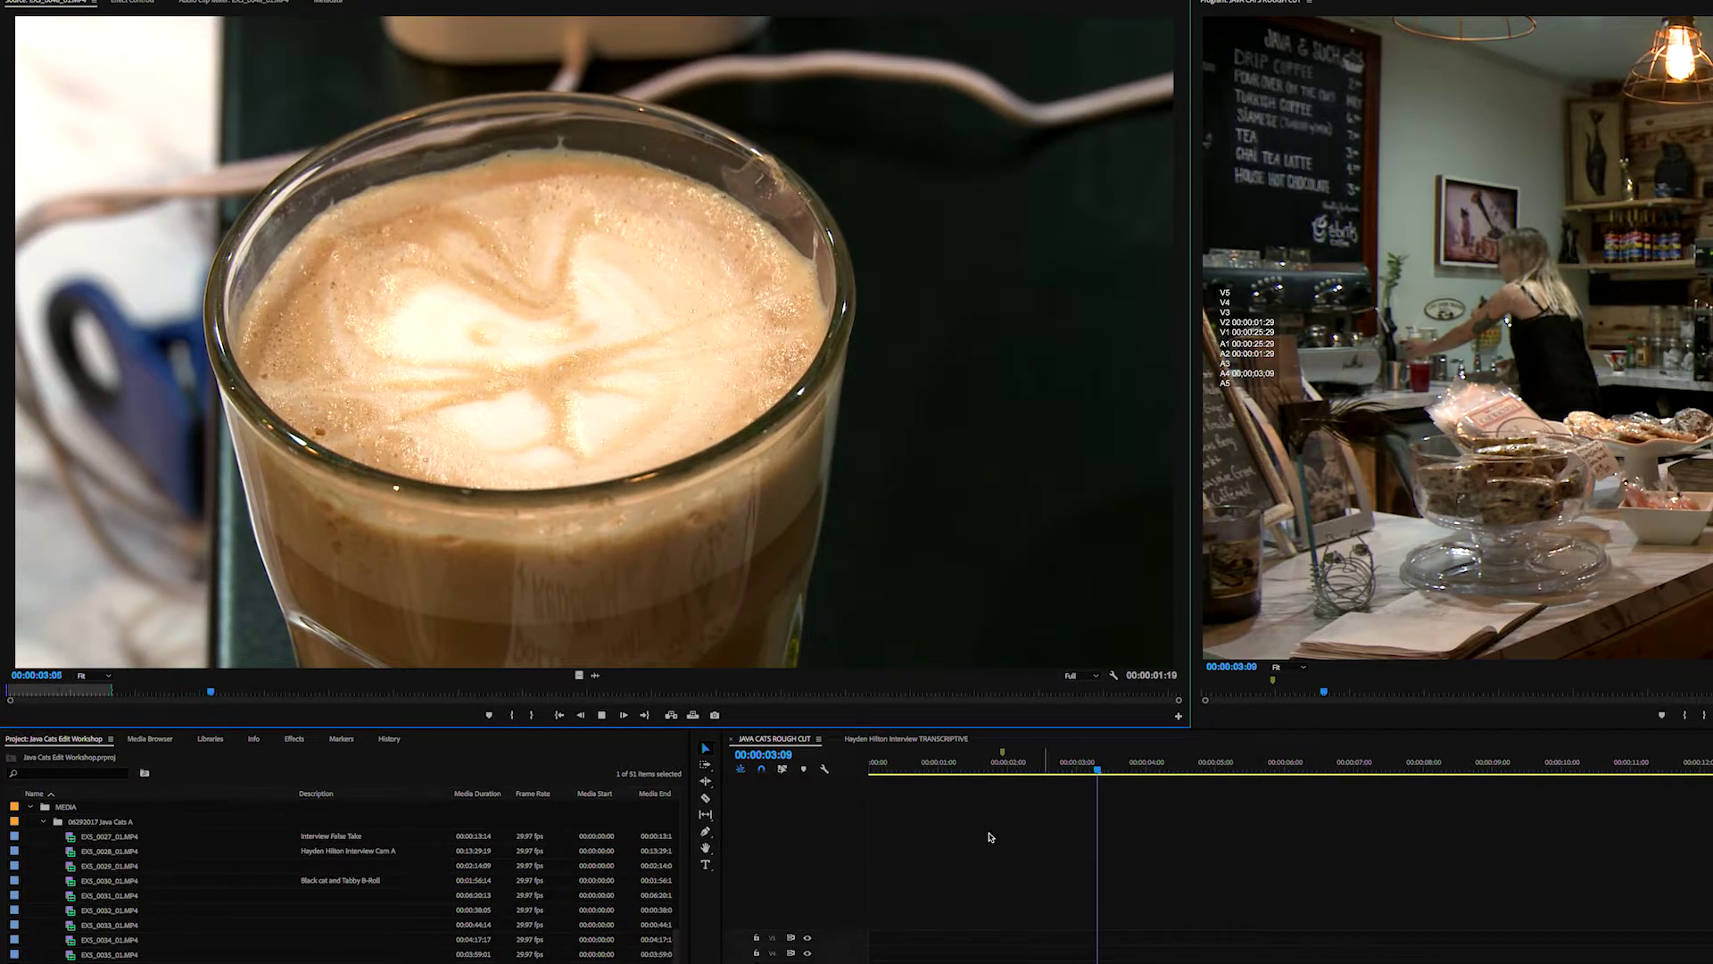
pyautogui.click(993, 765)
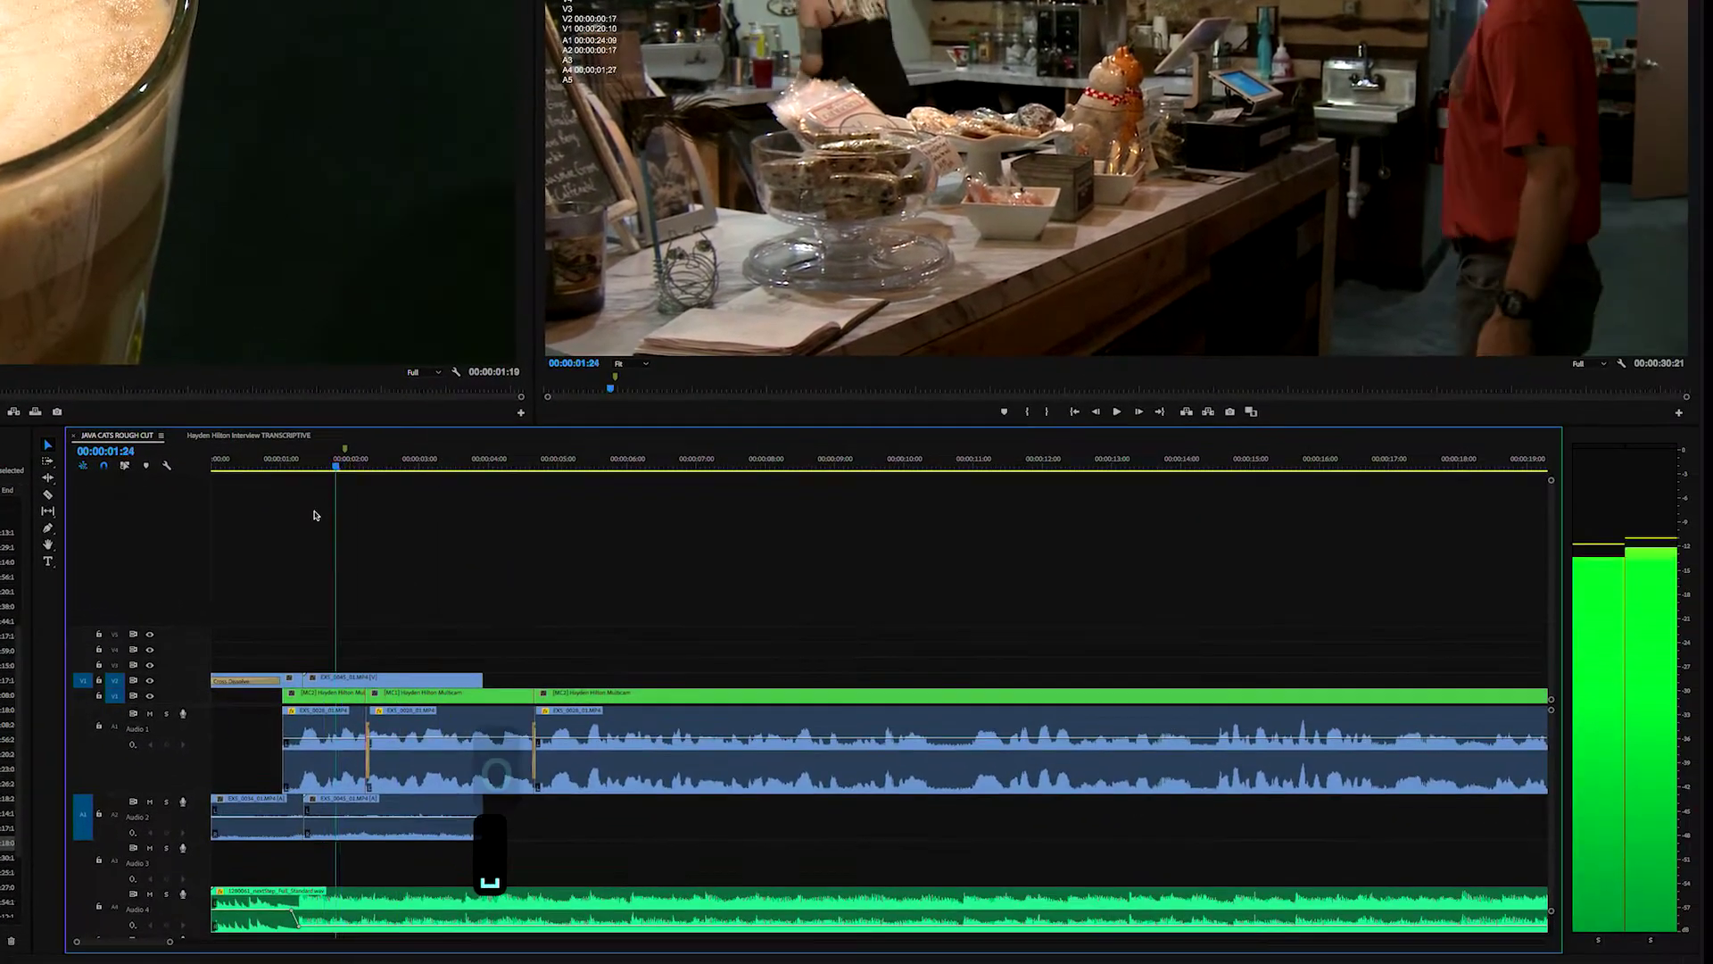
pyautogui.moveTo(314, 516); pyautogui.dragTo(298, 519)
pyautogui.press('space')
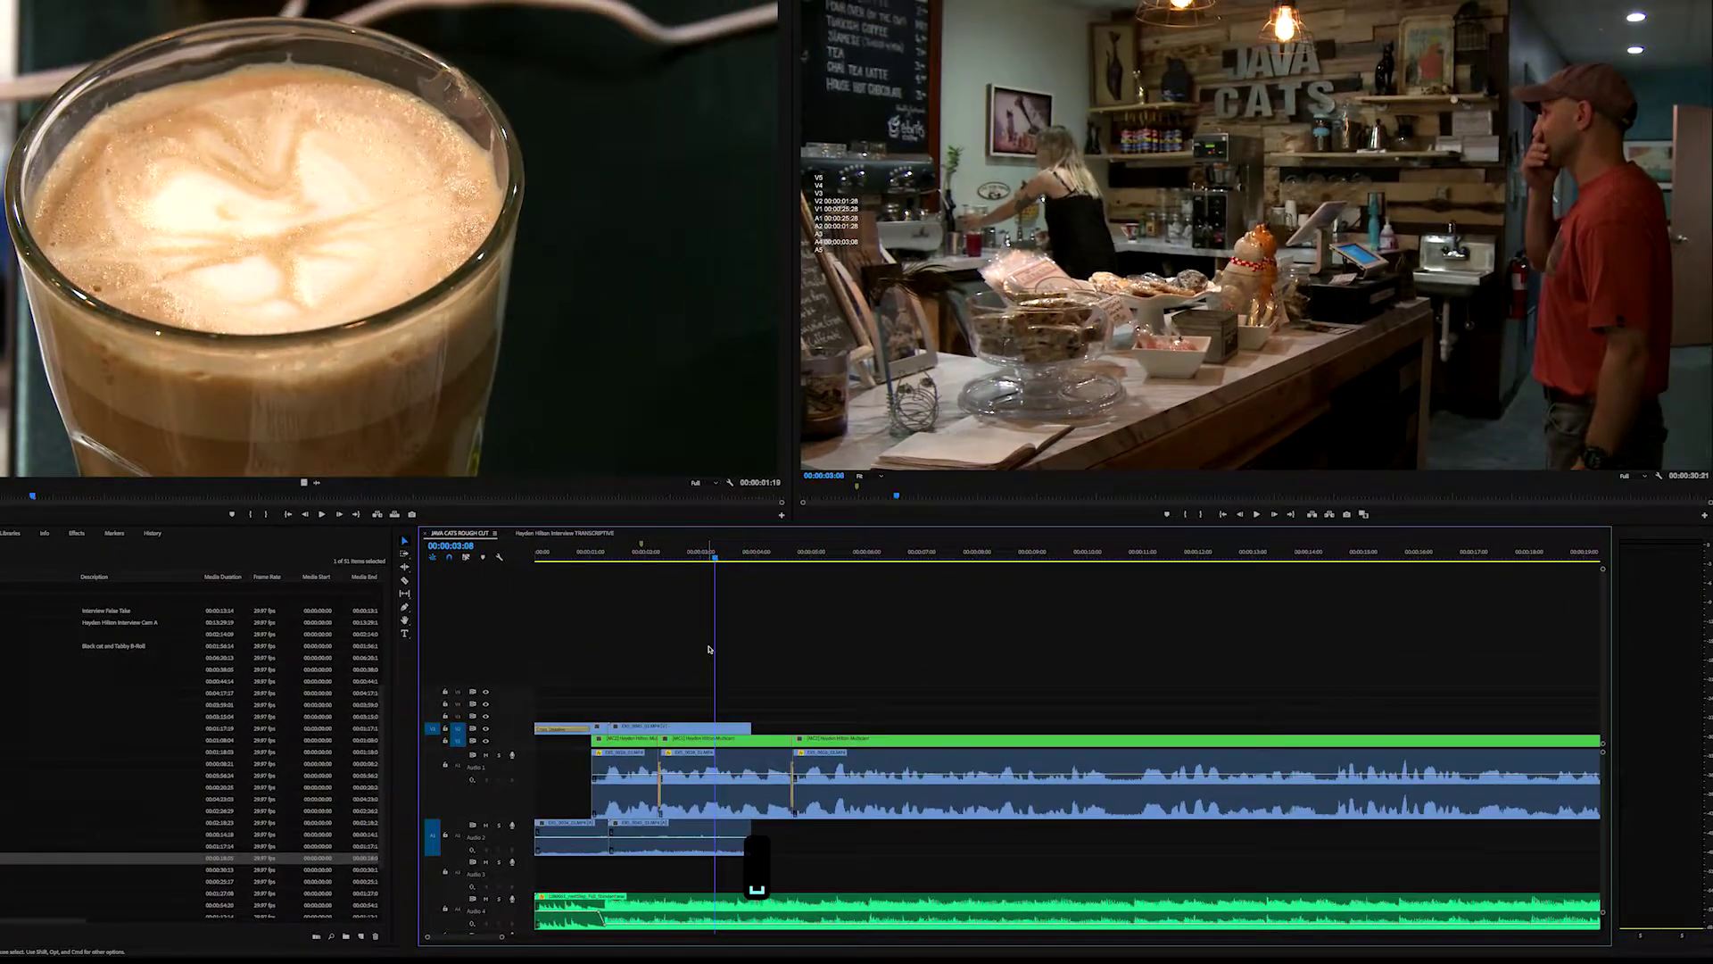
pyautogui.click(678, 550)
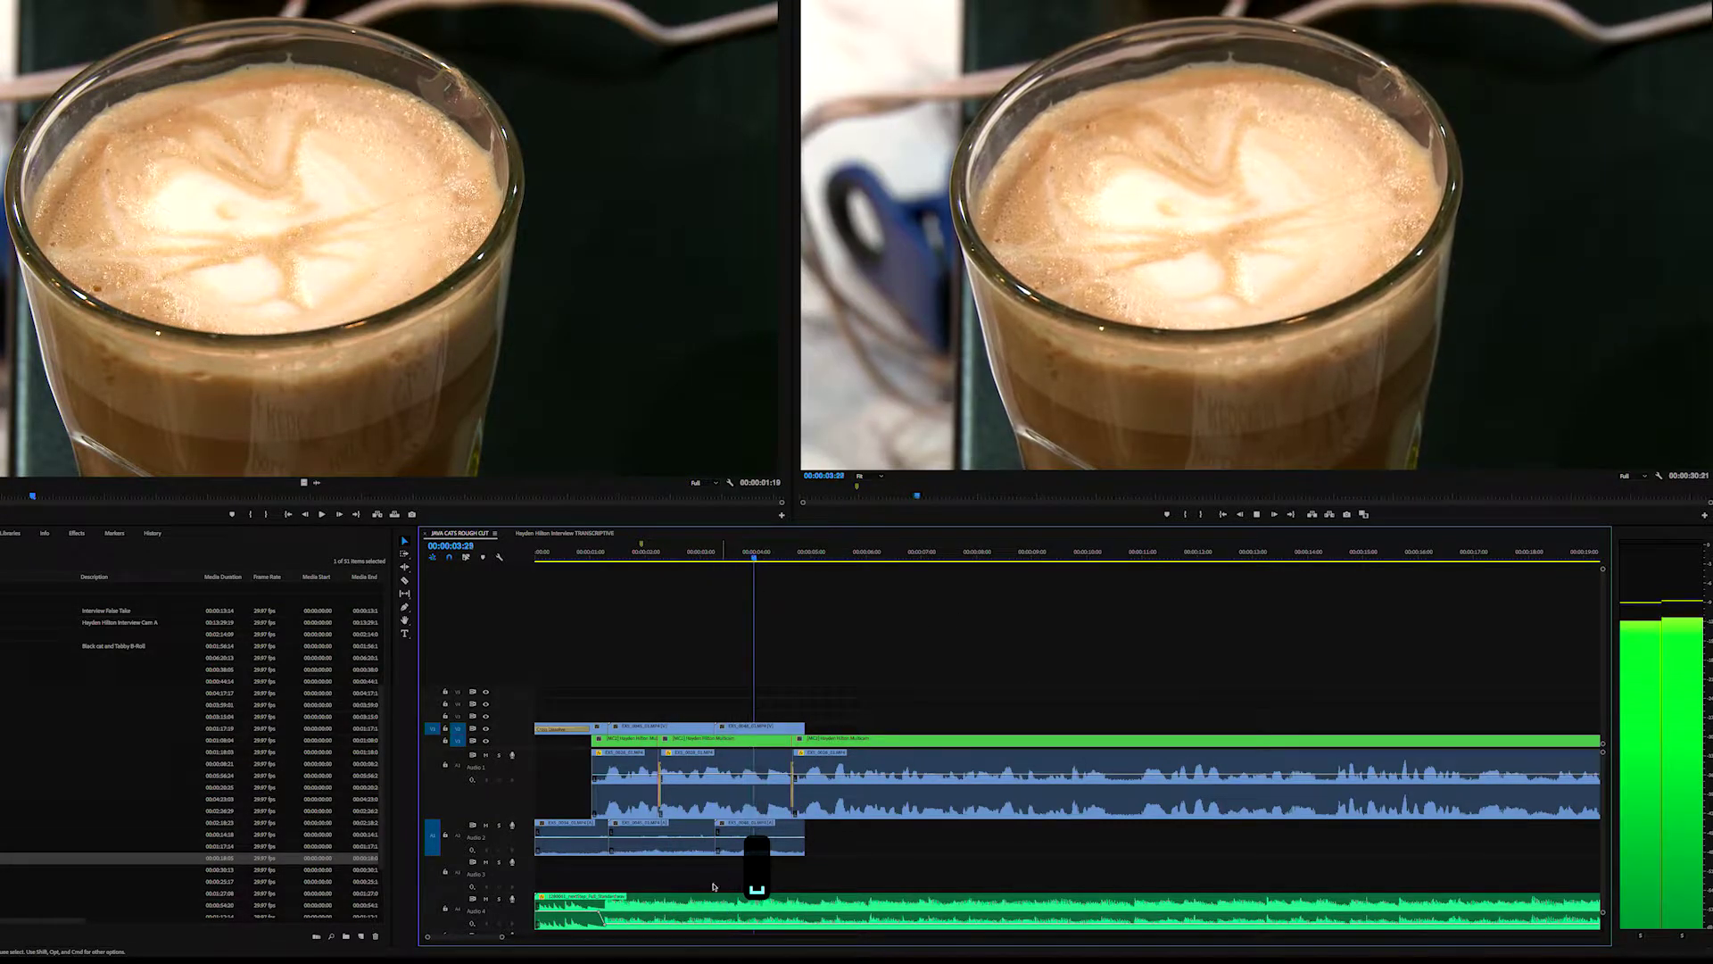
pyautogui.press('space')
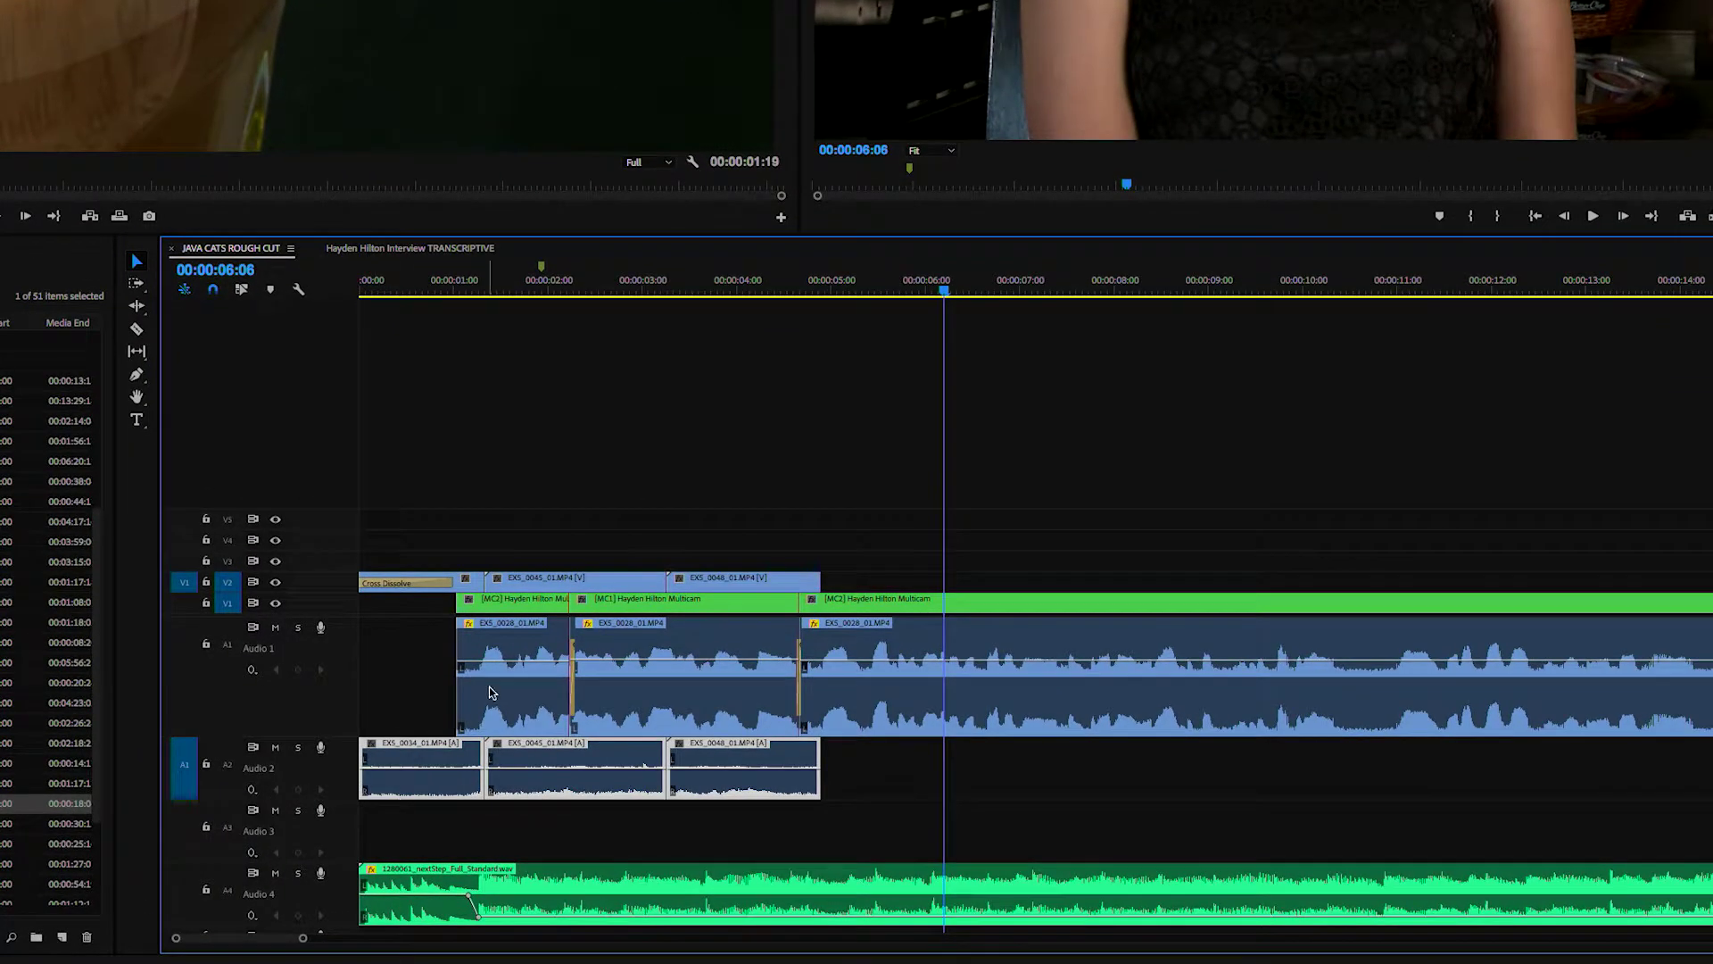
# - Uncheck Enable on the selected A2 B-roll audio clips, then play the sequence from the start
pyautogui.rightClick(620, 779)
pyautogui.click(648, 629)
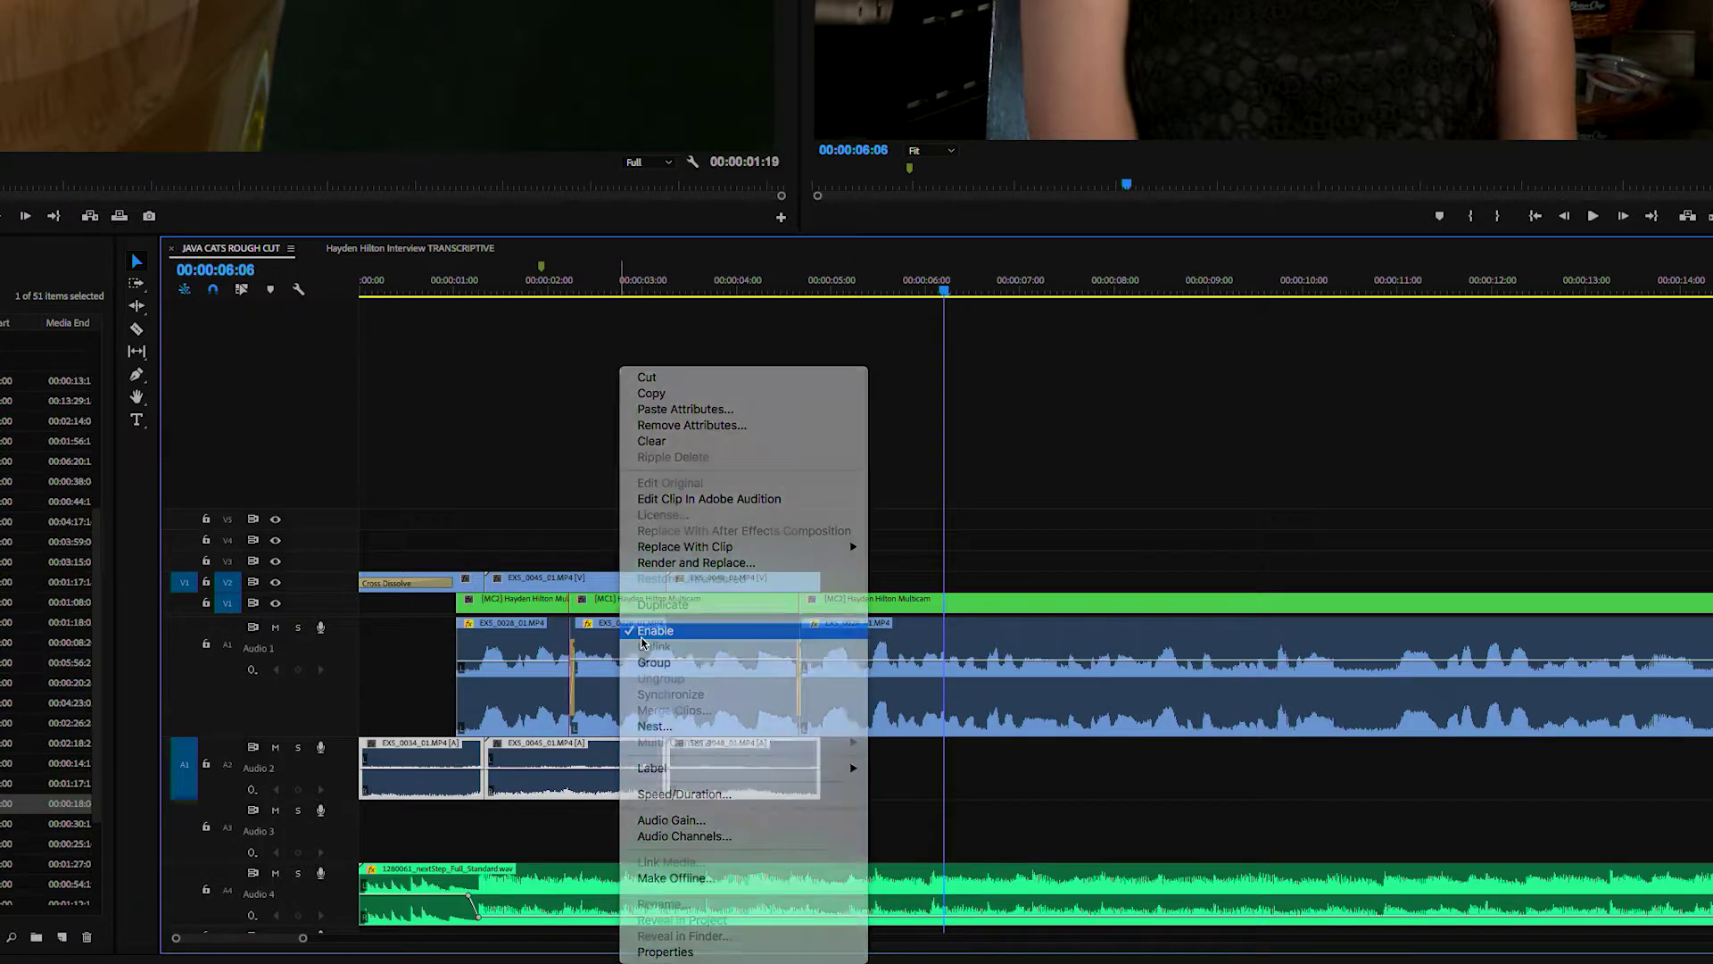
pyautogui.rightClick(630, 639)
pyautogui.click(675, 632)
pyautogui.click(873, 758)
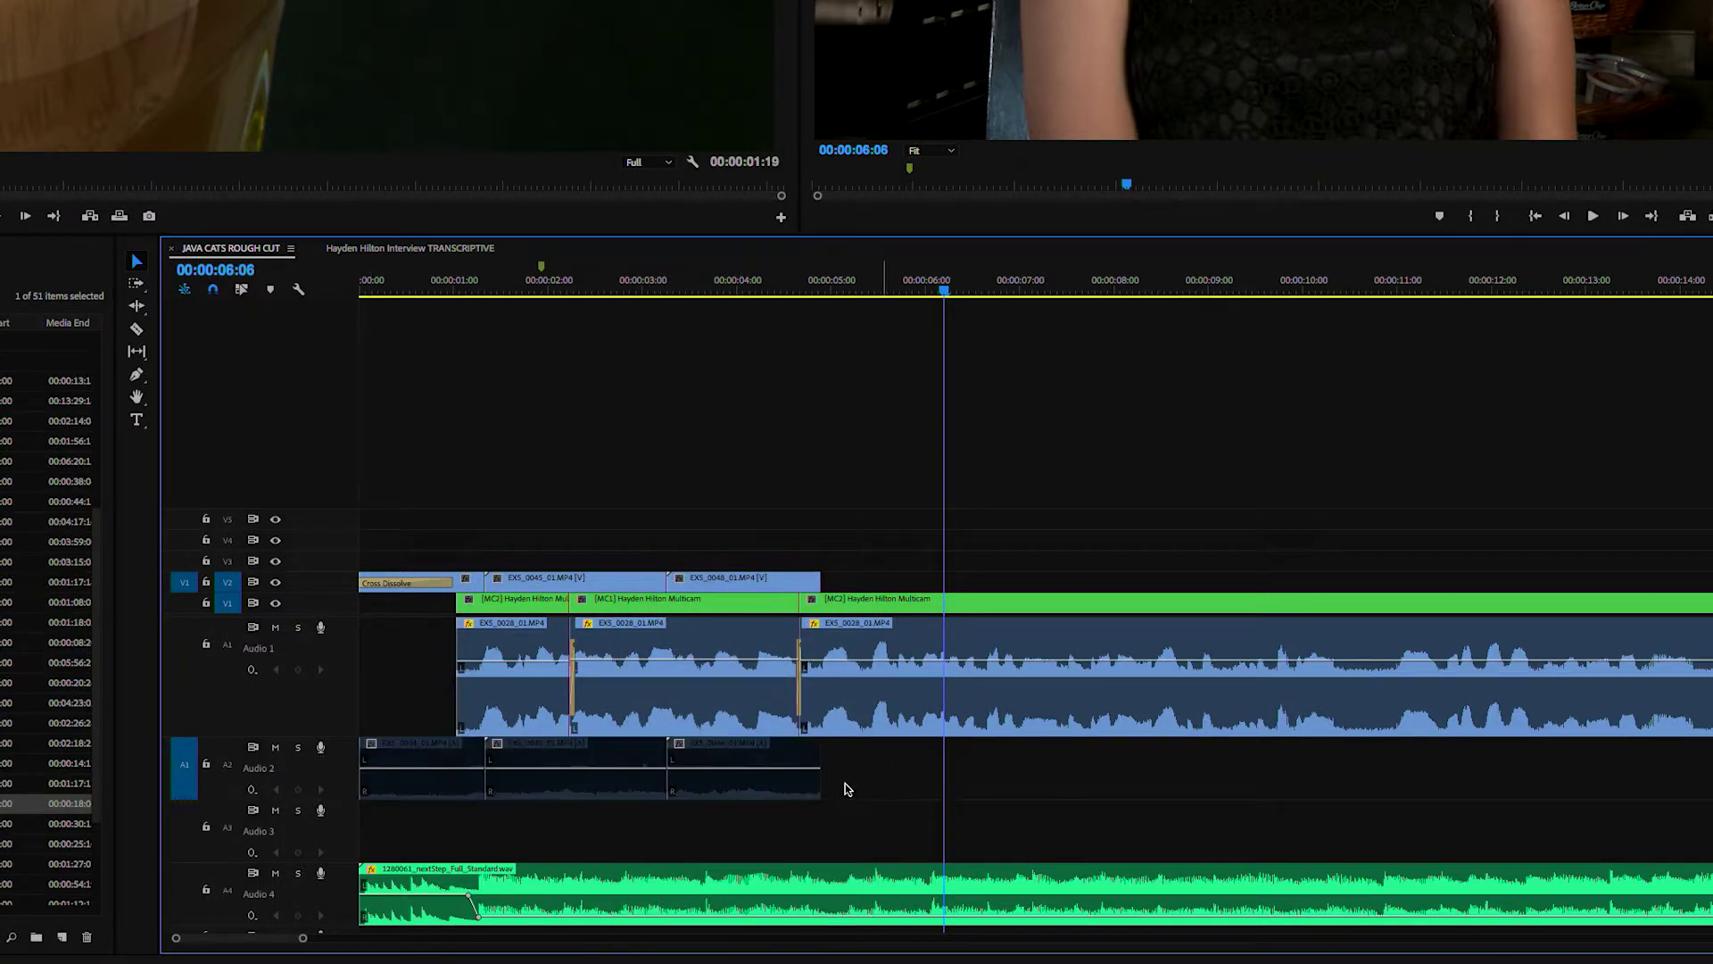
pyautogui.press('Home')
pyautogui.press('space')
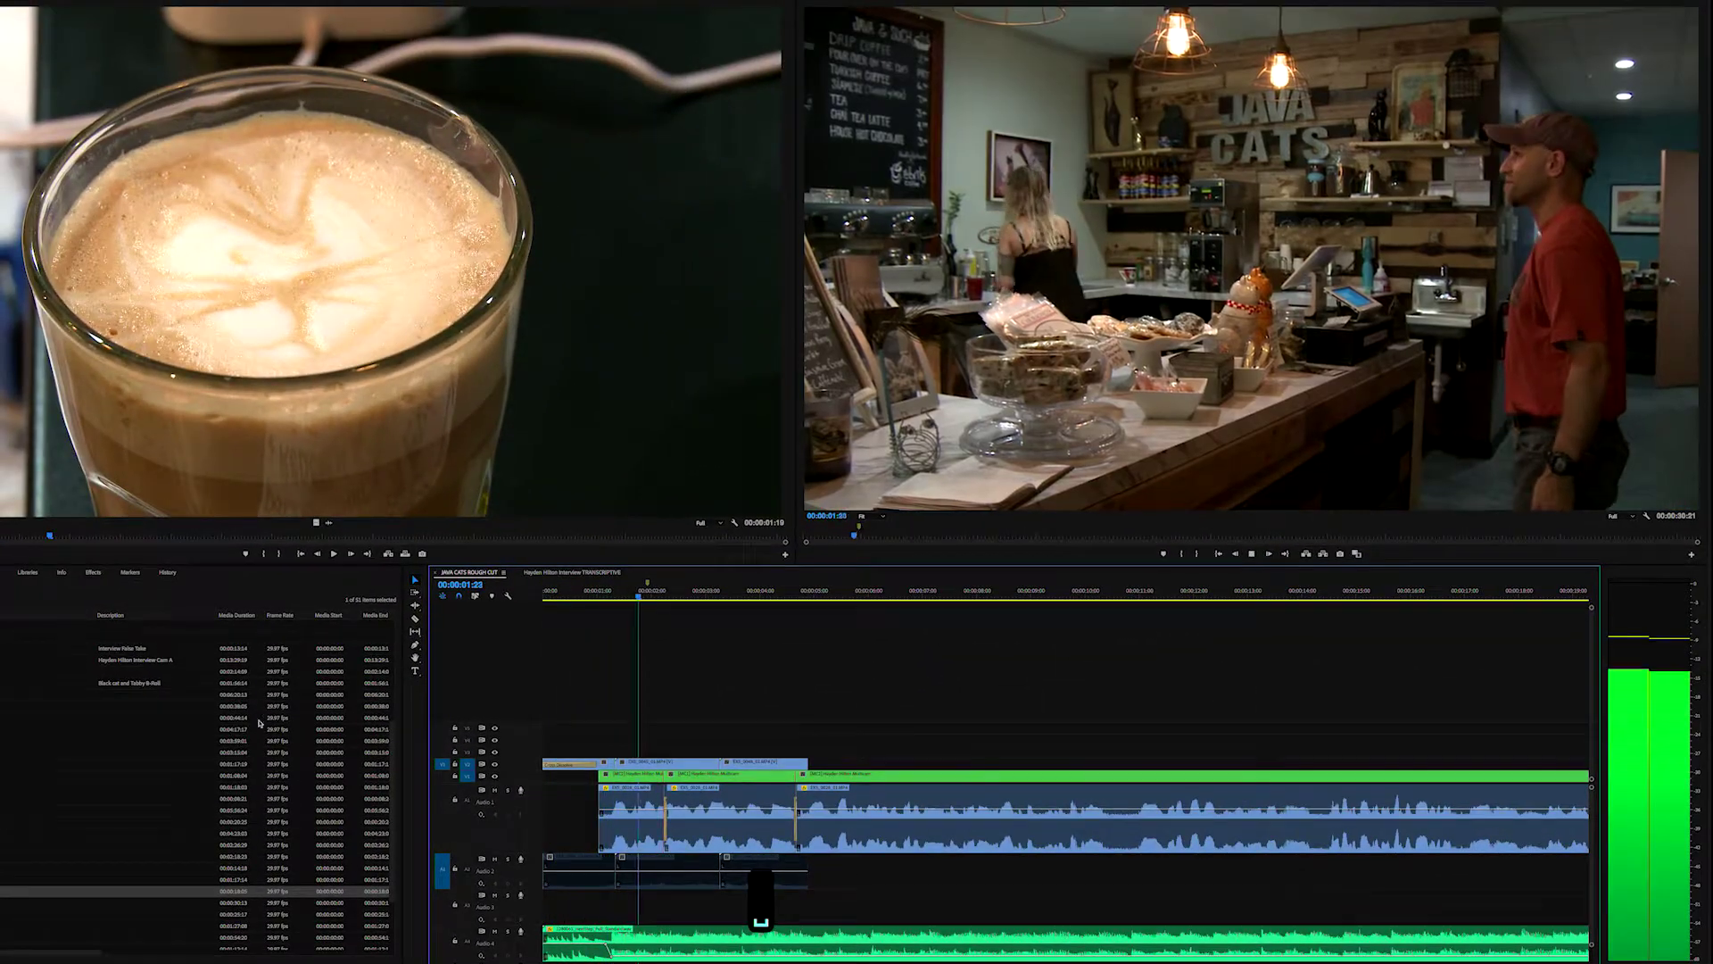
pyautogui.scroll(-2, 391, 719)
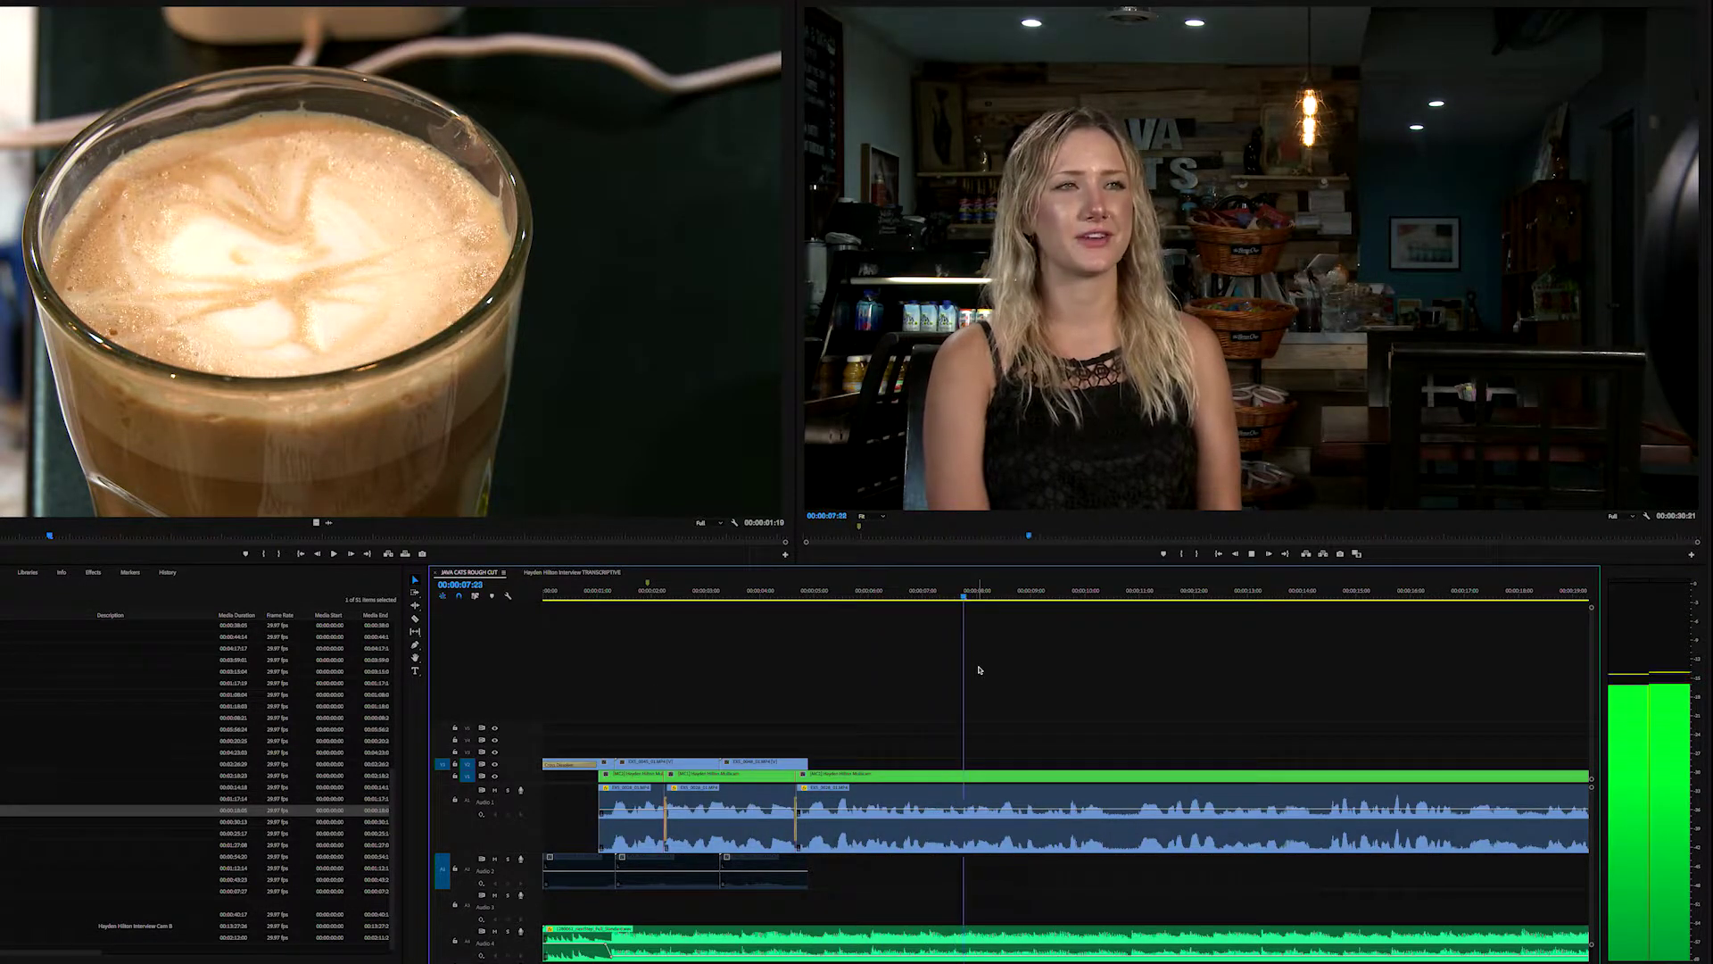
pyautogui.press('-')
pyautogui.press('-')
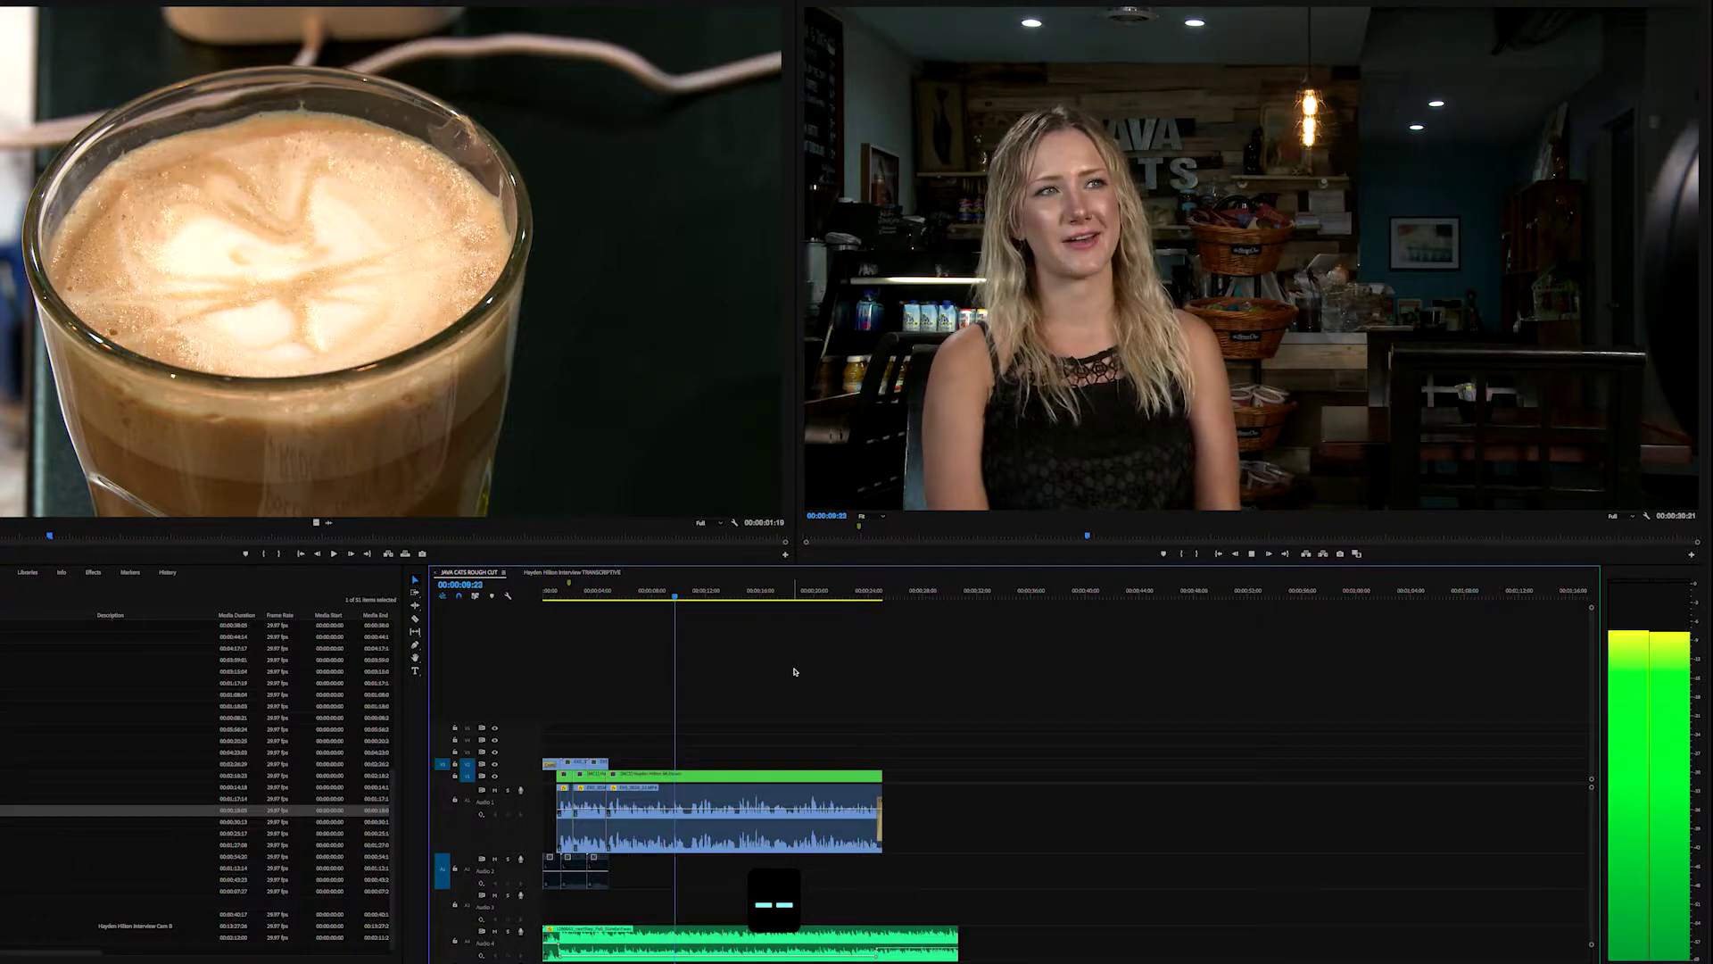
pyautogui.click(598, 591)
pyautogui.press('space')
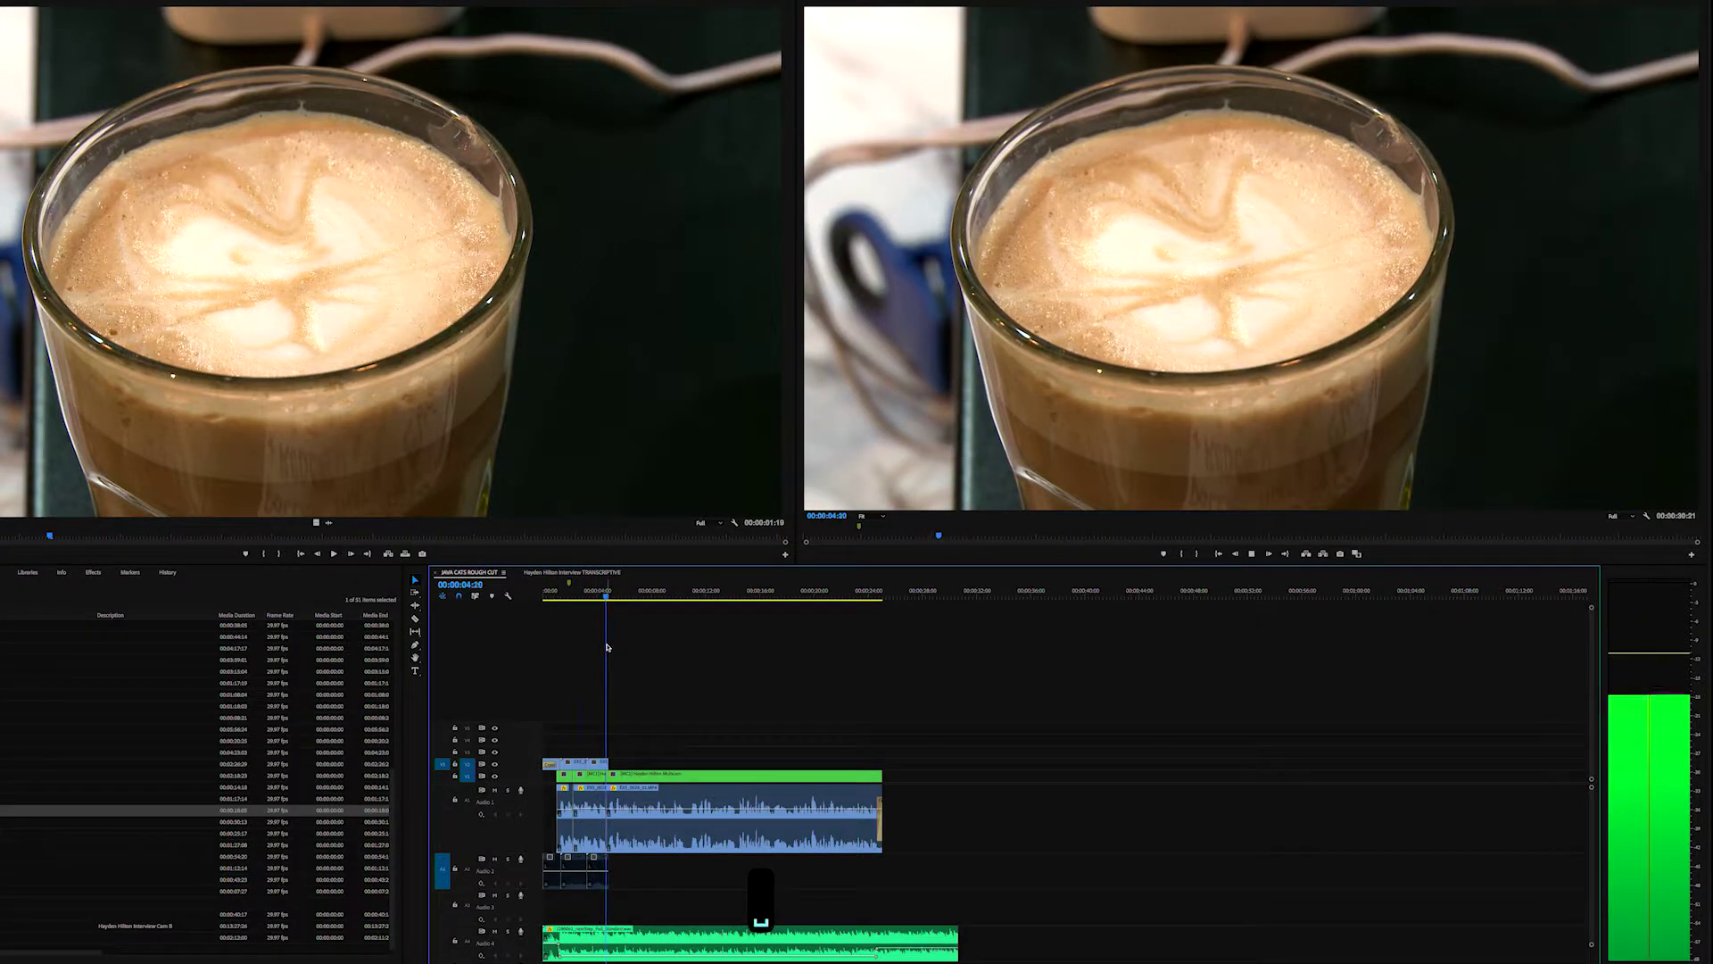
pyautogui.press('space')
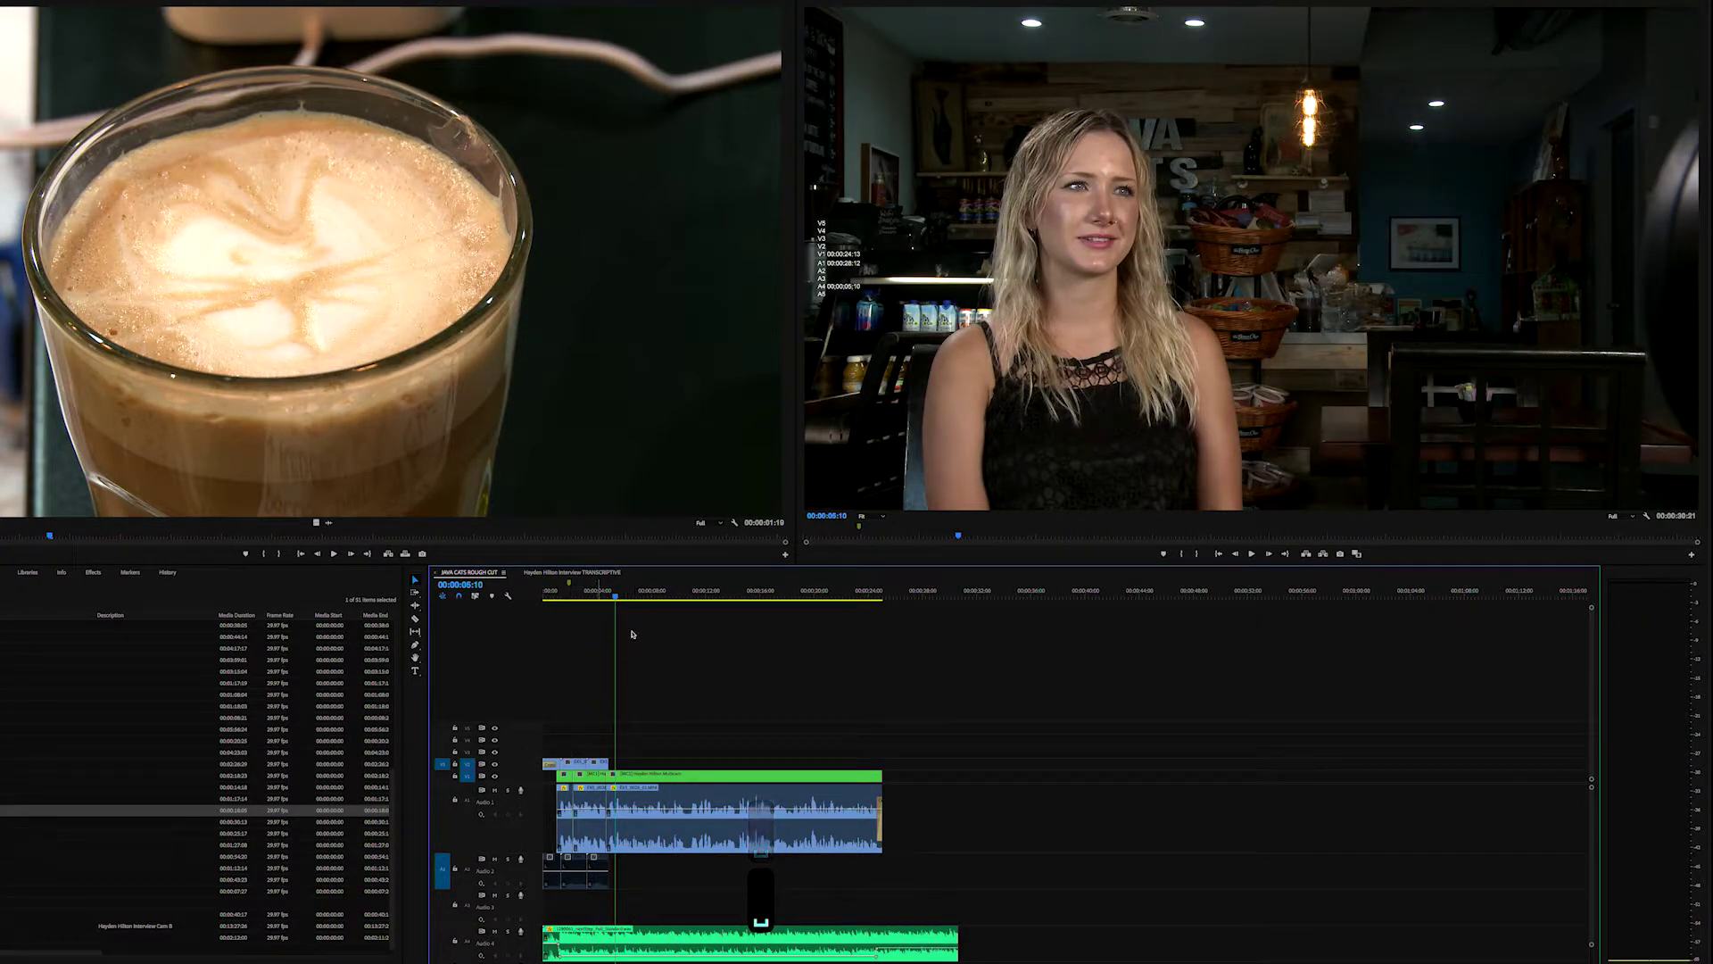
pyautogui.click(634, 596)
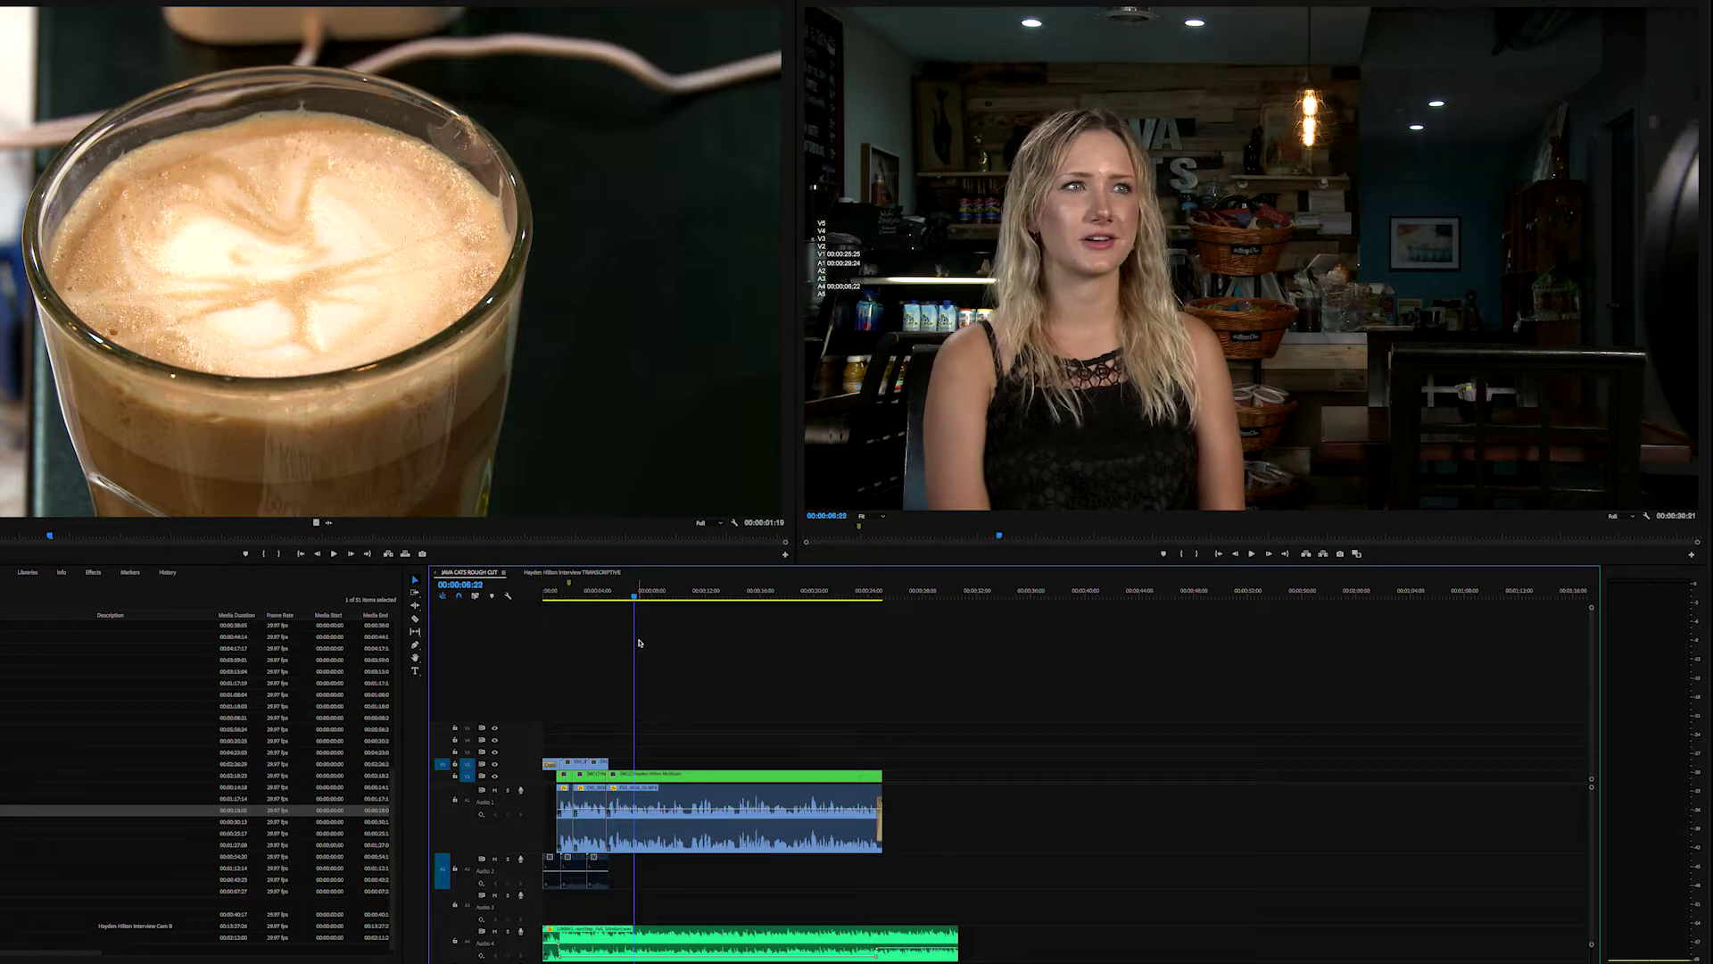
pyautogui.click(675, 596)
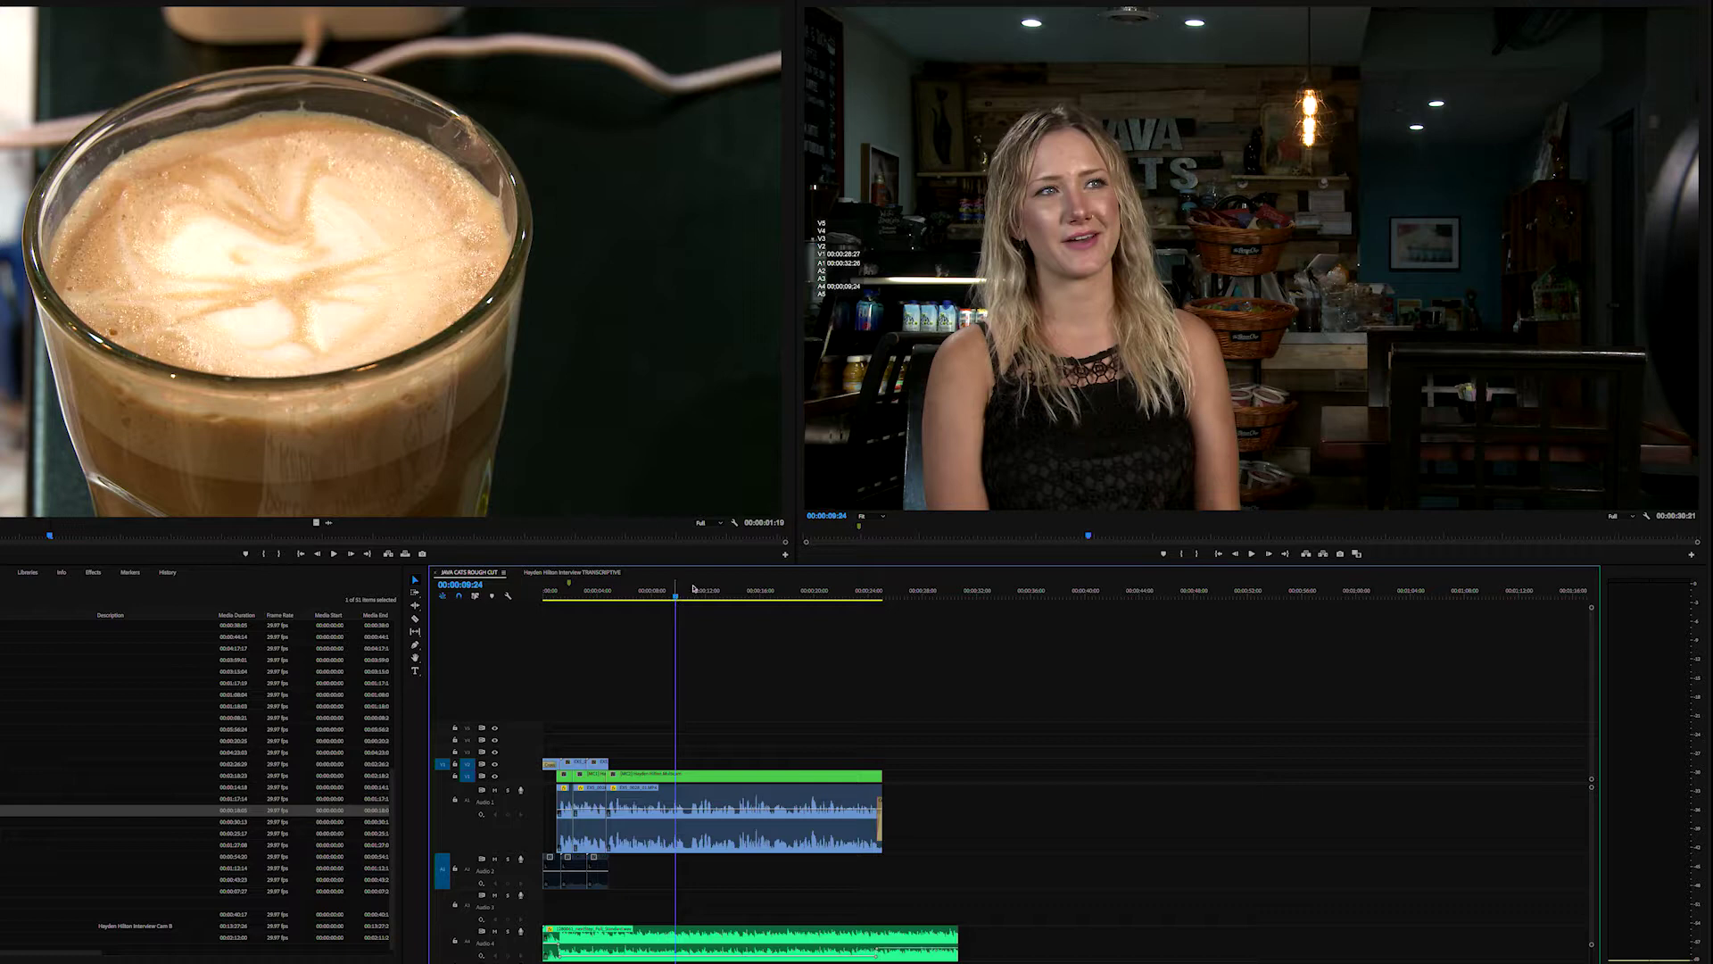
pyautogui.click(856, 593)
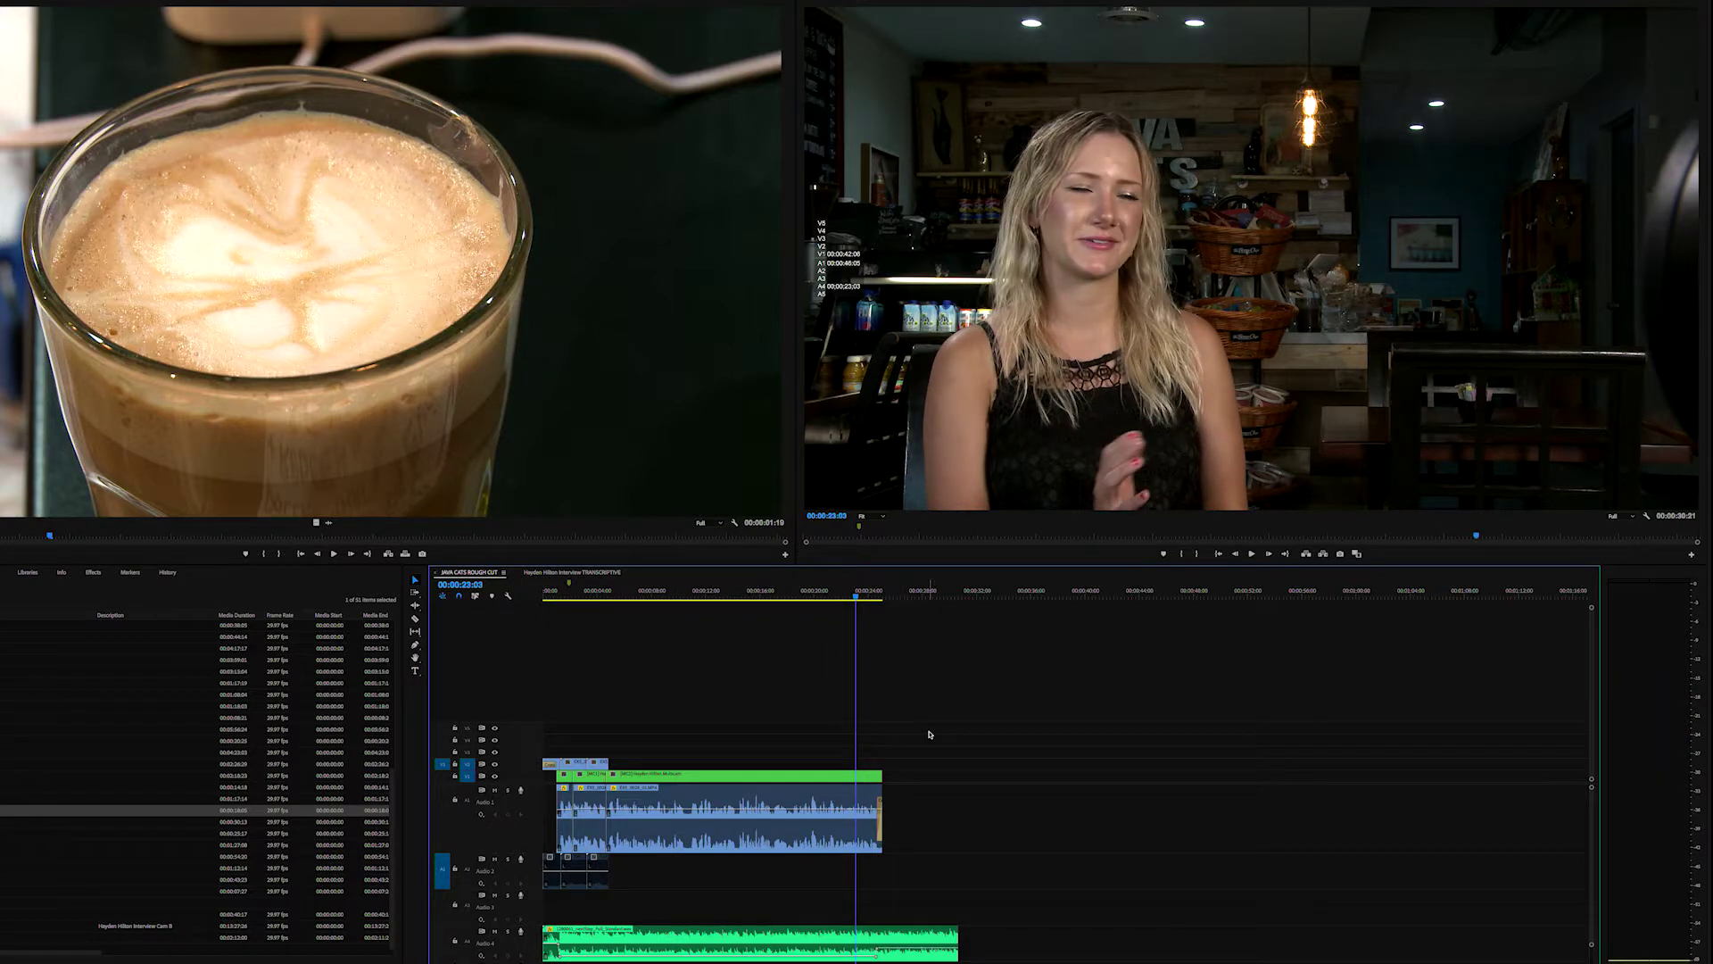
pyautogui.press('=')
pyautogui.press('=')
pyautogui.click(1046, 593)
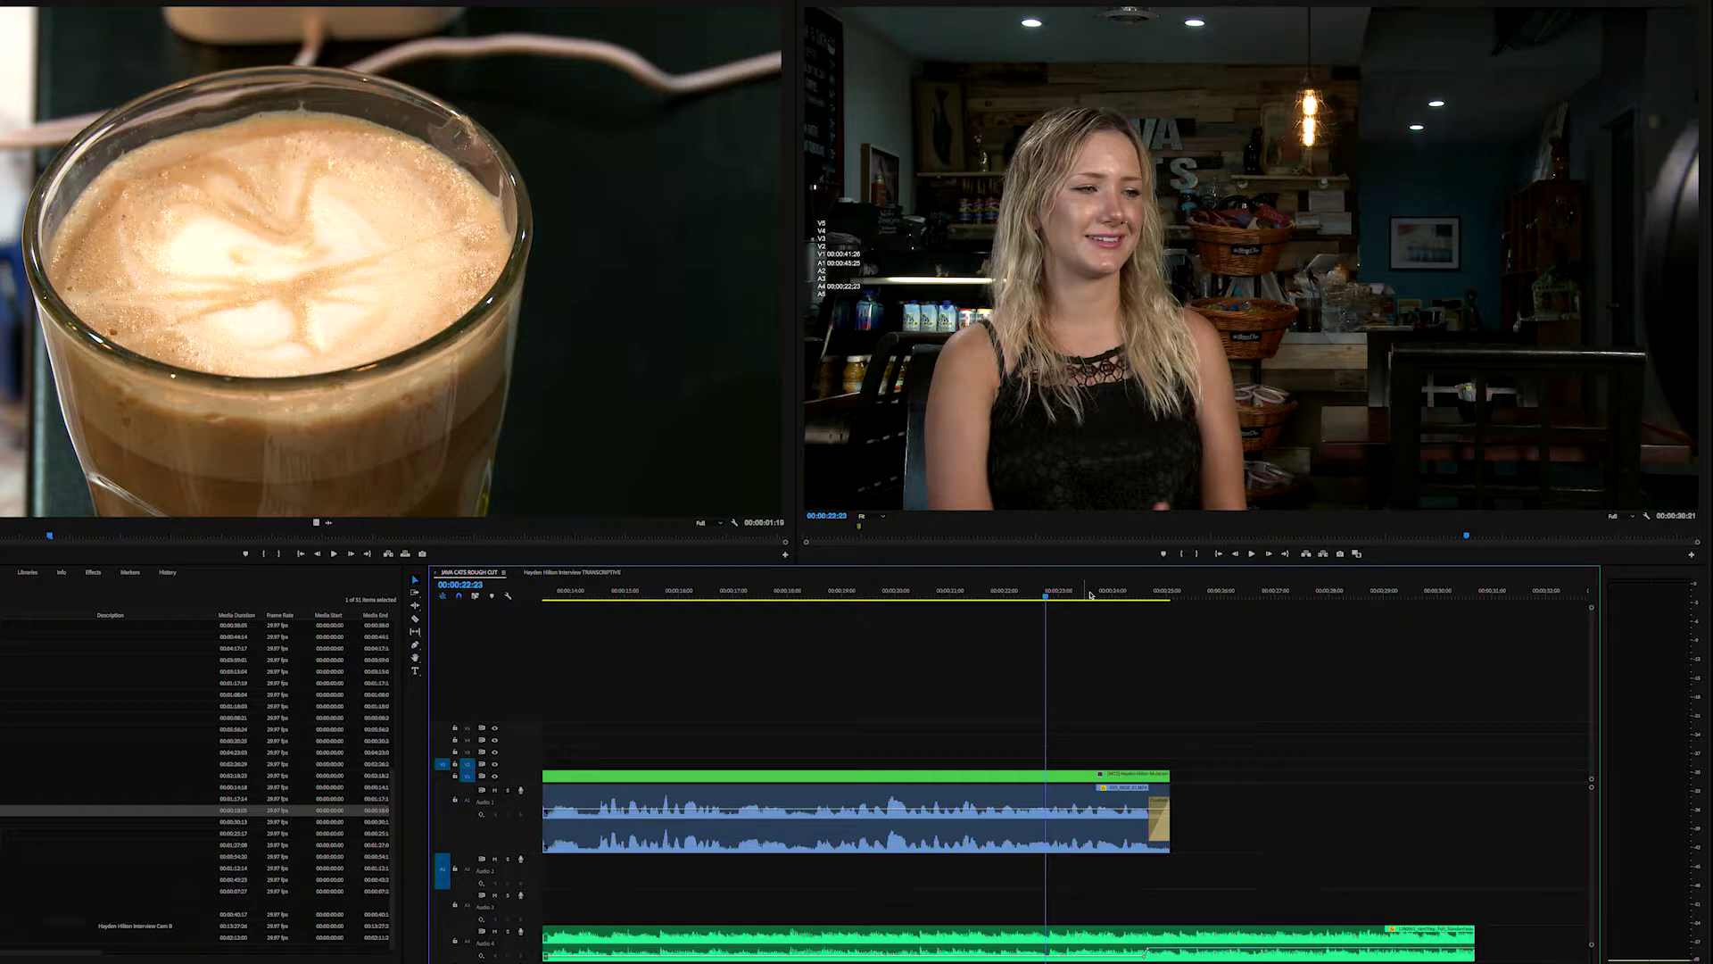